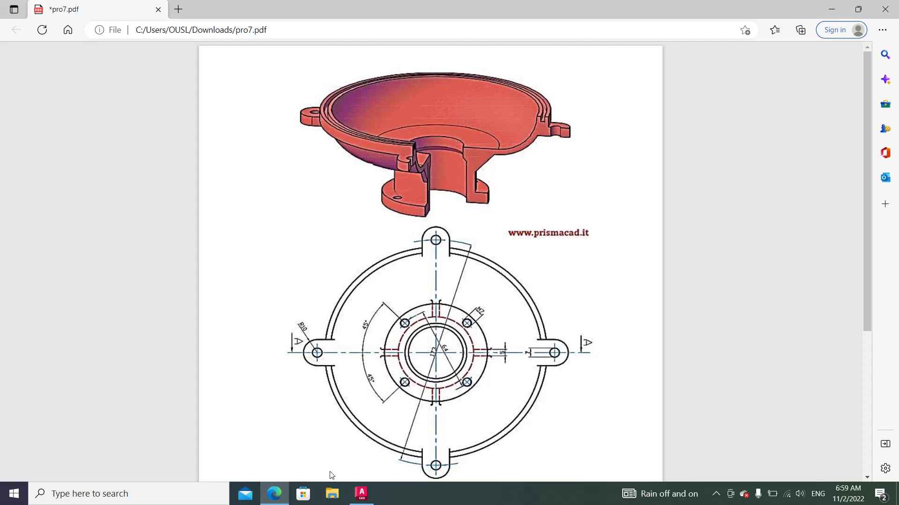
# Step: Leave the pro7.pdf reference in Edge and bring AutoCAD 2023 to the front
pyautogui.click(361, 493)
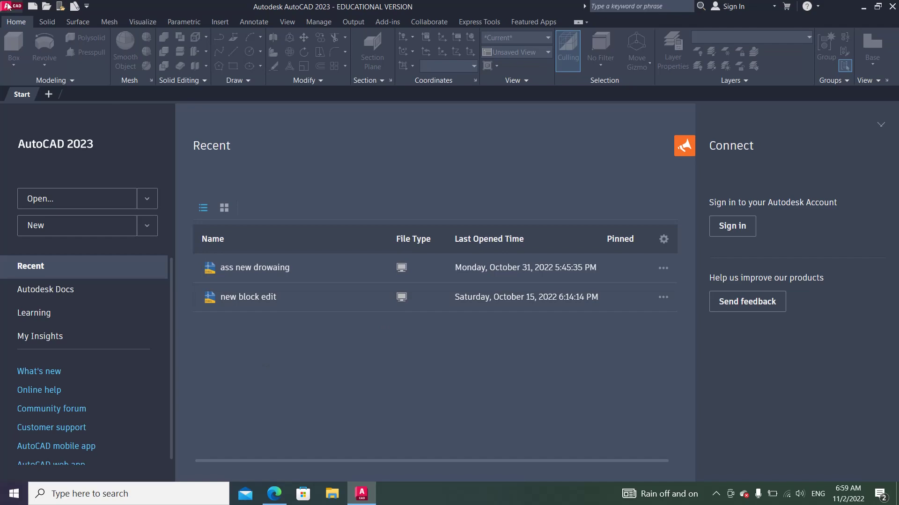
# Step: Create a blank Drawing2 from the acad template
pyautogui.click(32, 8)
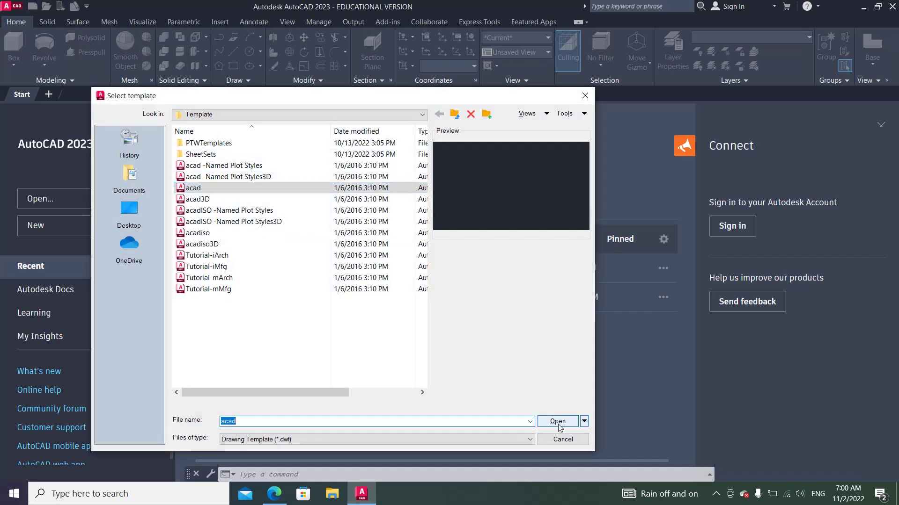
pyautogui.click(557, 422)
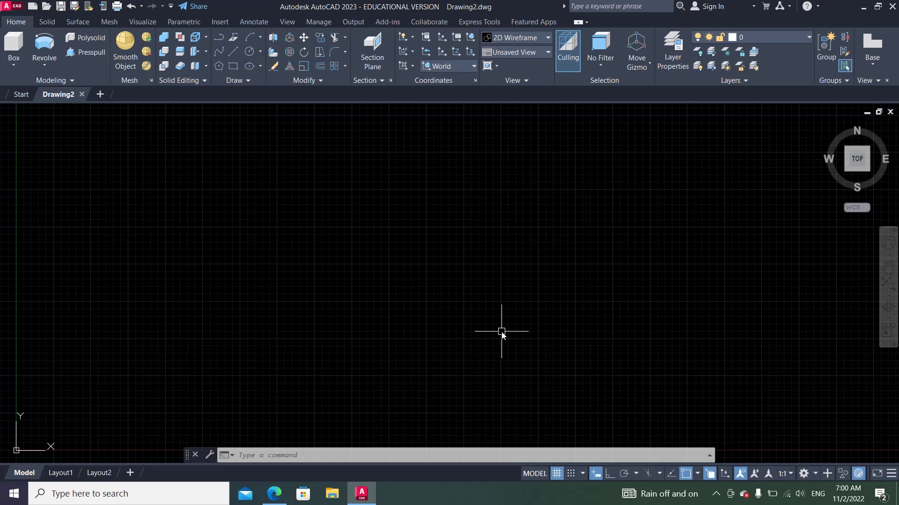
# Step: Use the UNITS command to make Millimeters the insertion scale for Drawing2
pyautogui.write('U')
pyautogui.write('NITS')
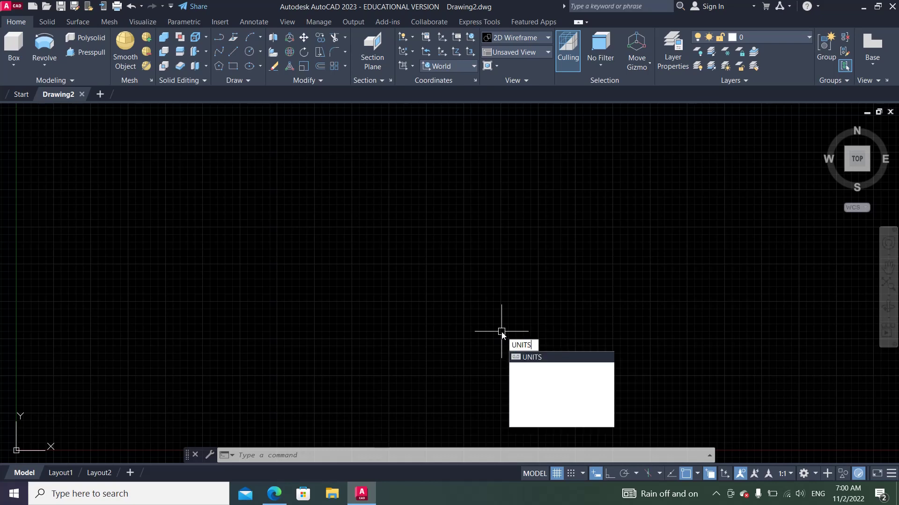
pyautogui.press('Return')
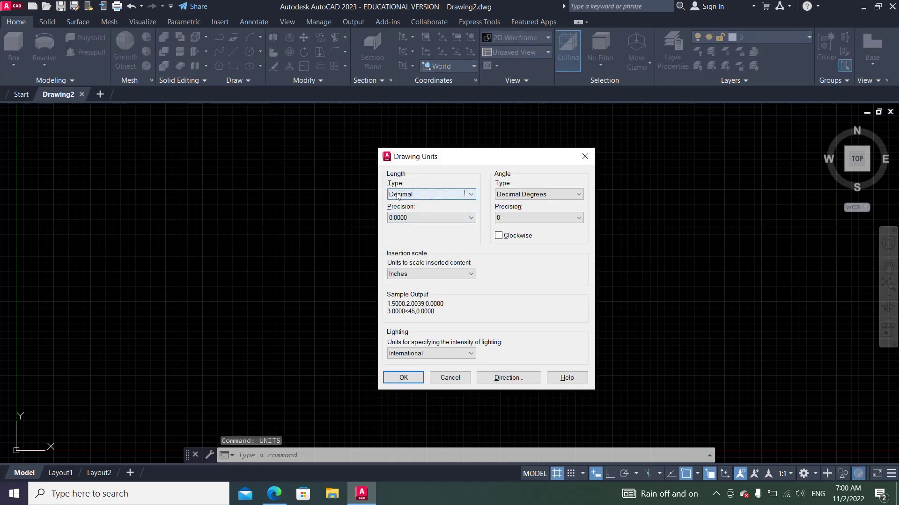
pyautogui.click(399, 275)
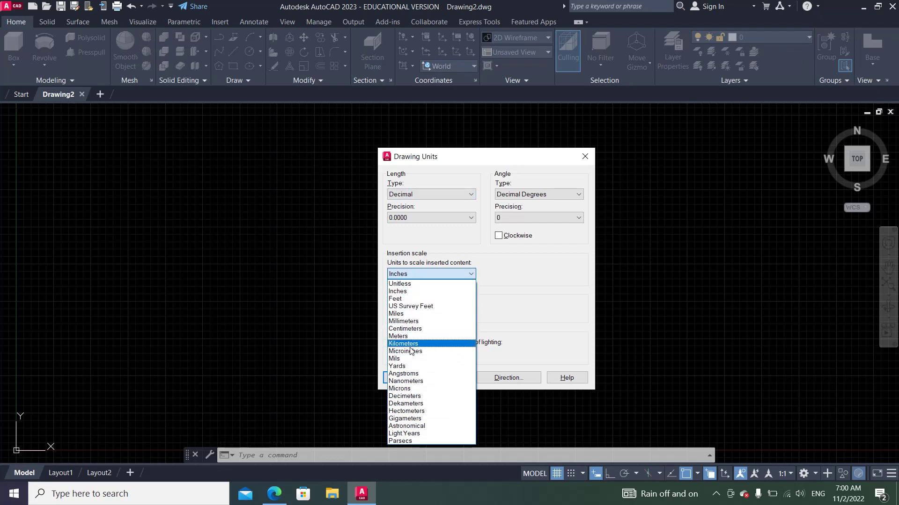
pyautogui.click(404, 321)
pyautogui.click(403, 376)
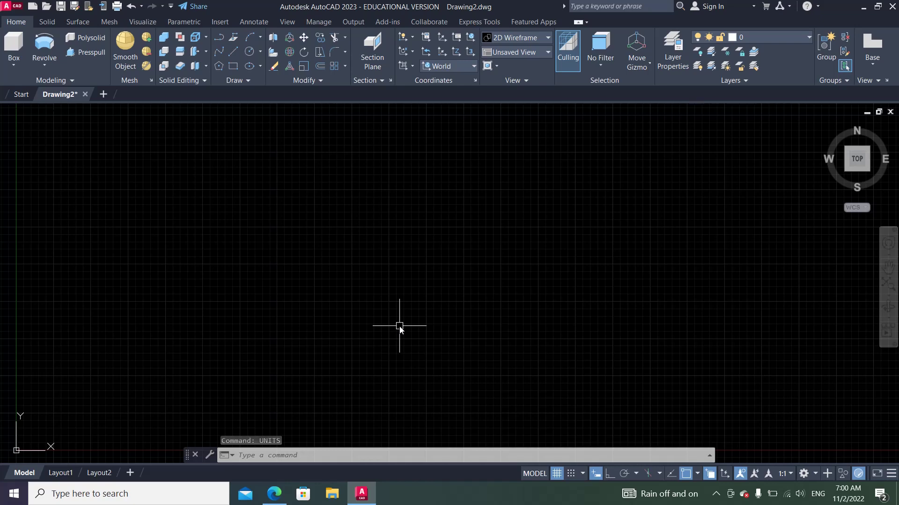
# Step: Set the LIMITS with lower-left corner 0,0 and upper-right corner 200,200
pyautogui.write('limi')
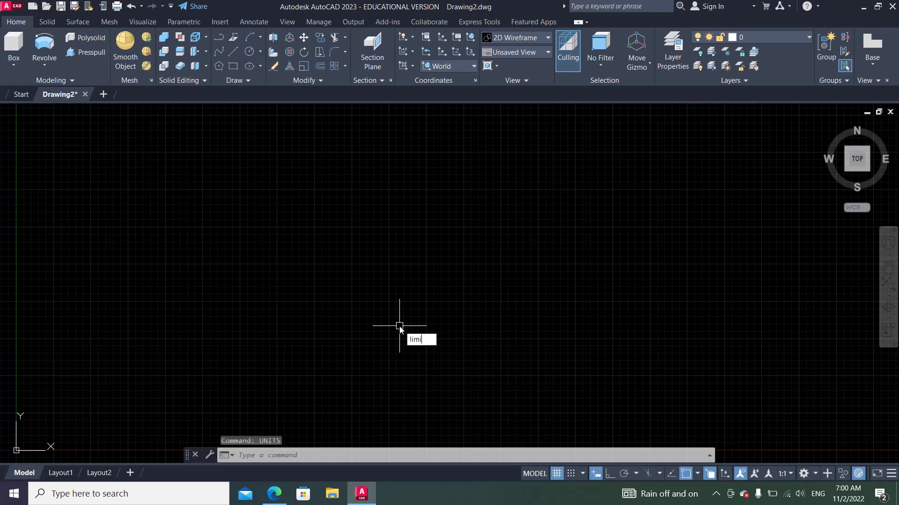
pyautogui.write('ts')
pyautogui.press('Return')
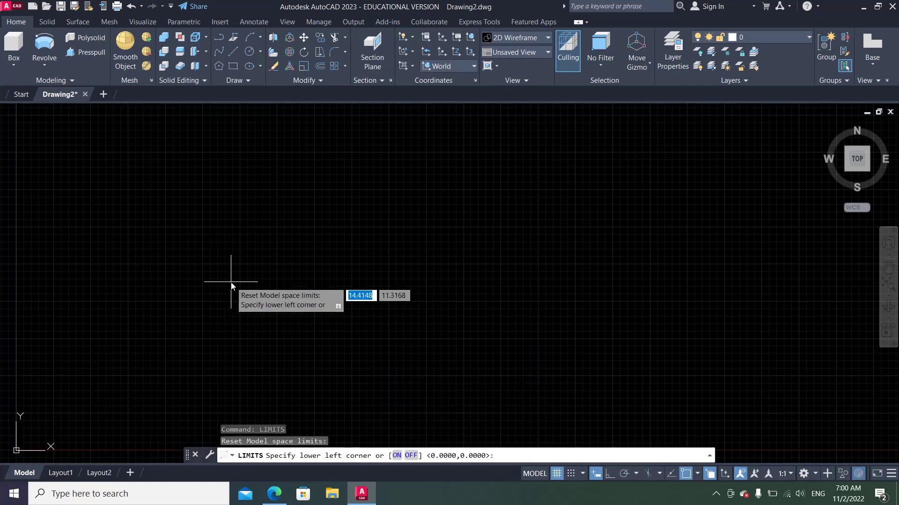
pyautogui.write('0,0')
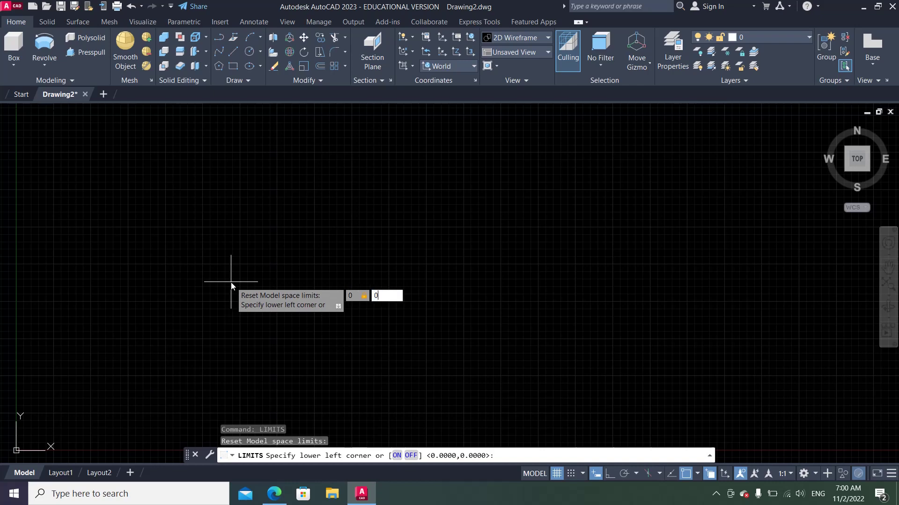
pyautogui.press('Return')
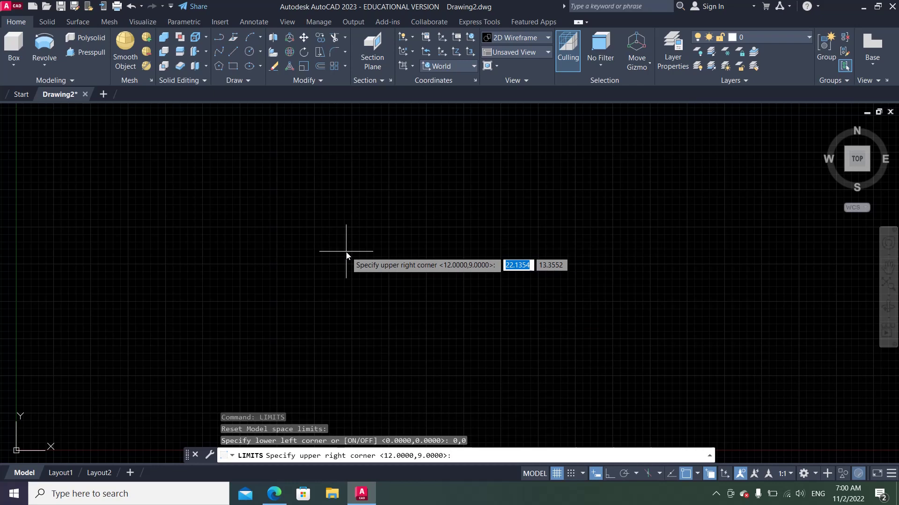
pyautogui.write('2')
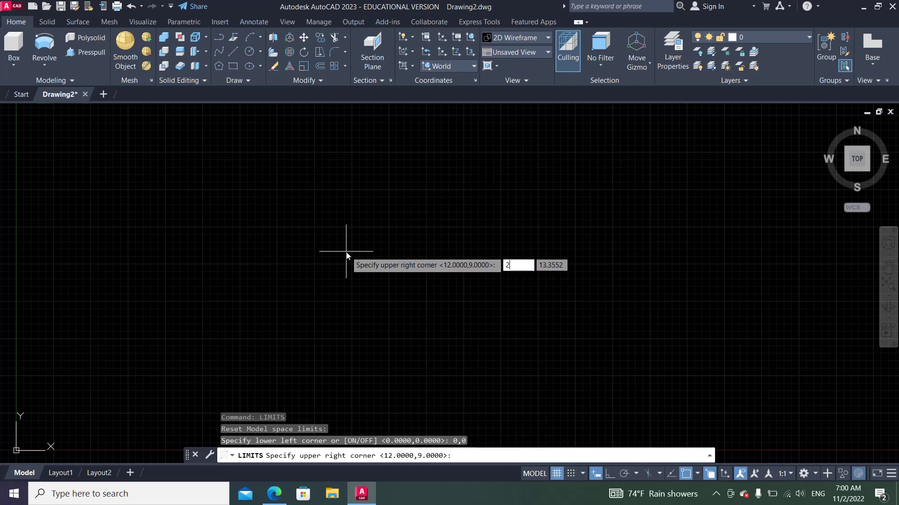
pyautogui.write('00')
pyautogui.press('Tab')
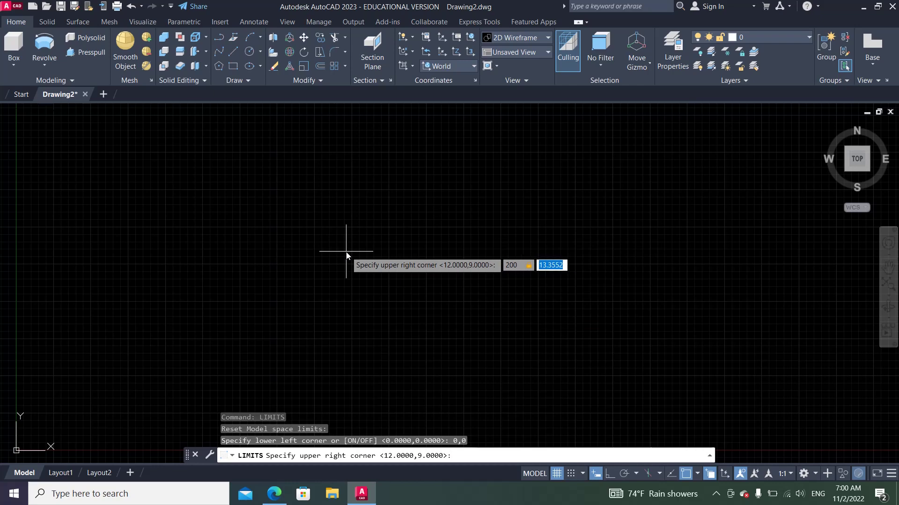
pyautogui.write('200')
pyautogui.press('Return')
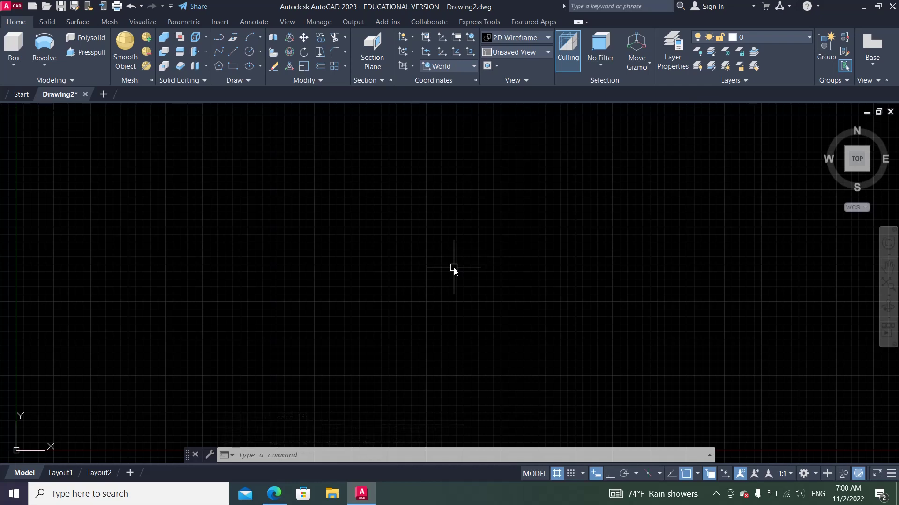
# Step: Zoom All to the 200×200 limits and keep the 3D Modeling workspace
pyautogui.write('z')
pyautogui.press('Return')
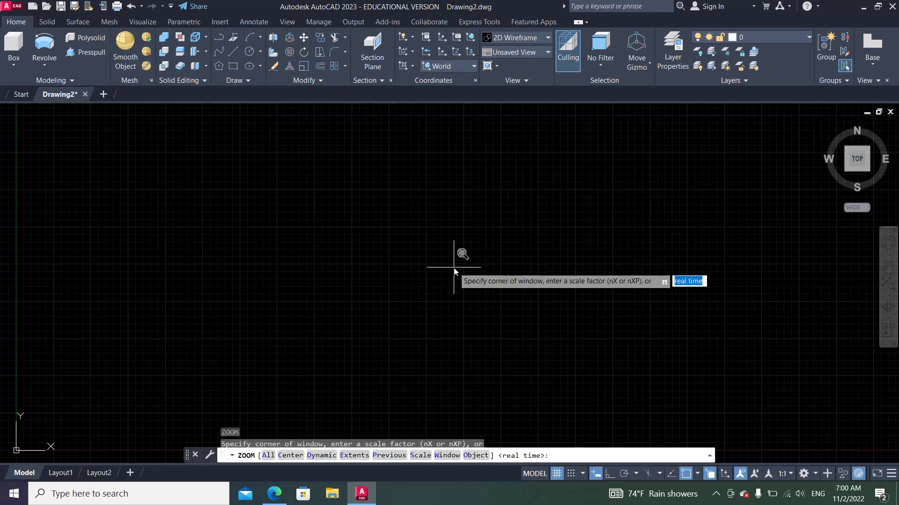
pyautogui.write('a')
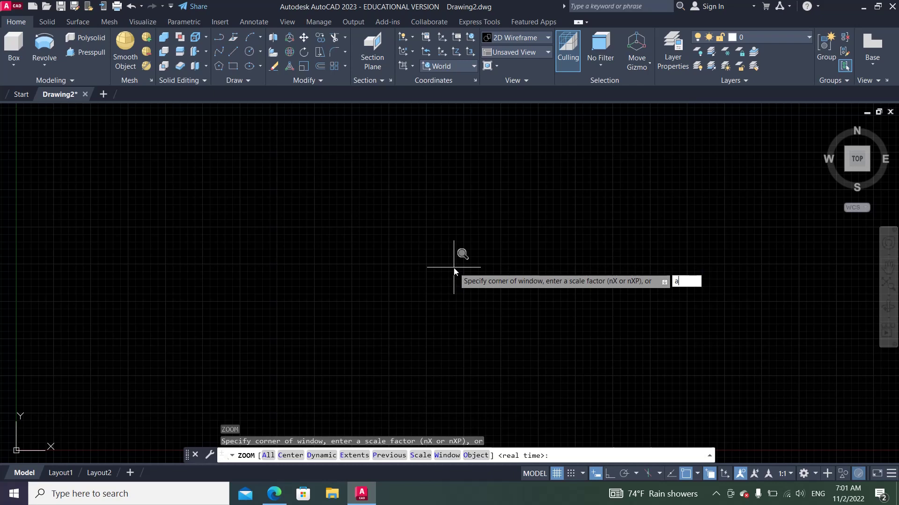
pyautogui.press('Return')
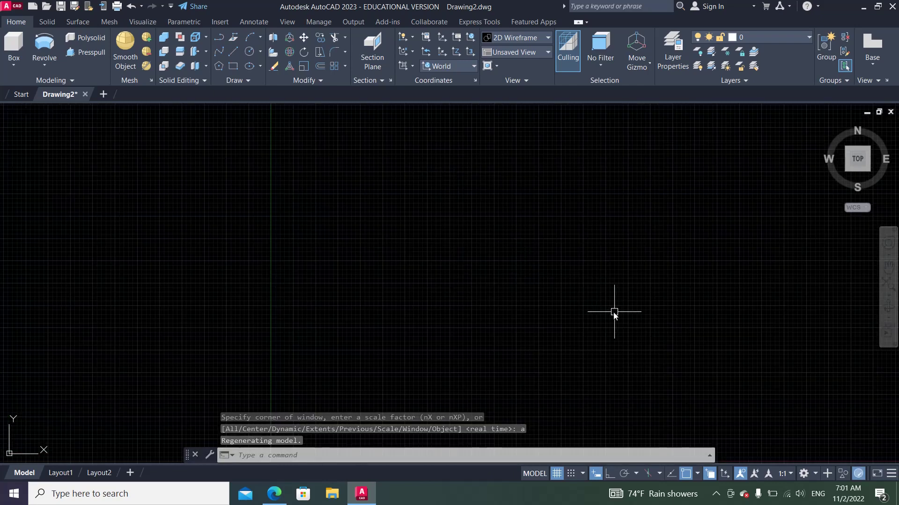
pyautogui.click(803, 473)
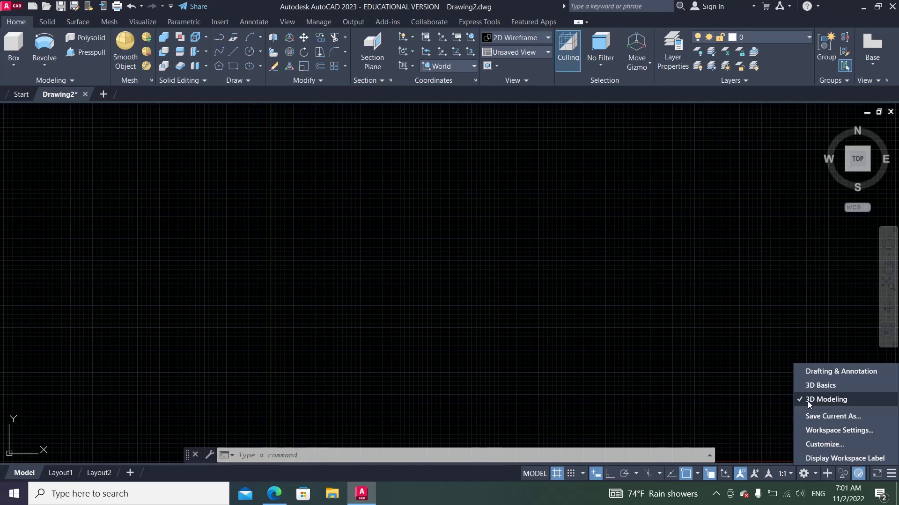
pyautogui.click(689, 328)
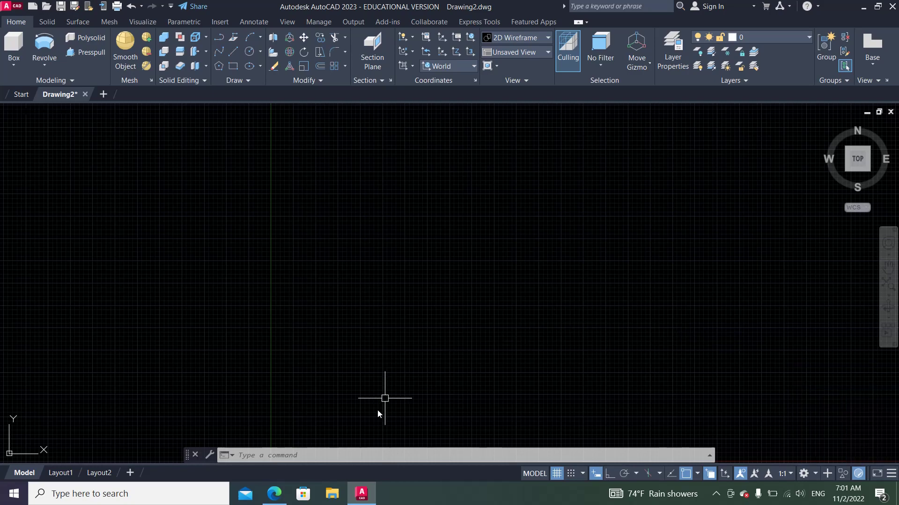
pyautogui.click(273, 494)
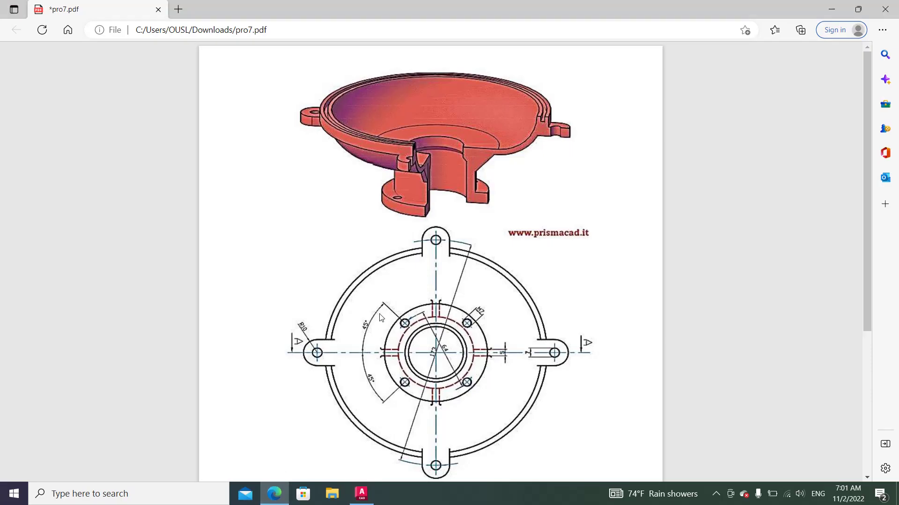
pyautogui.scroll(-1, 381, 319)
pyautogui.scroll(-4, 397, 304)
pyautogui.scroll(4, 430, 277)
pyautogui.scroll(1, 448, 262)
pyautogui.scroll(-2, 457, 199)
pyautogui.scroll(-2, 457, 200)
pyautogui.scroll(4, 458, 200)
pyautogui.scroll(-2, 457, 199)
pyautogui.scroll(-2, 457, 200)
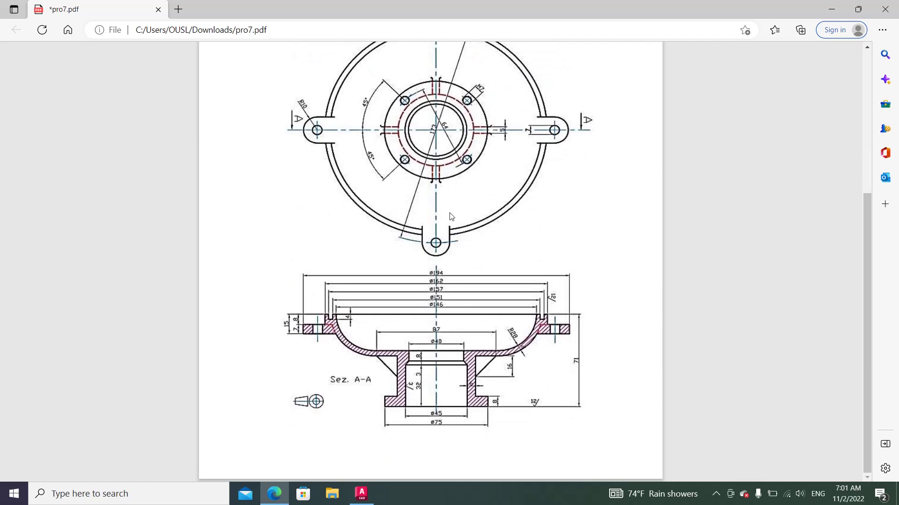
pyautogui.scroll(4, 502, 330)
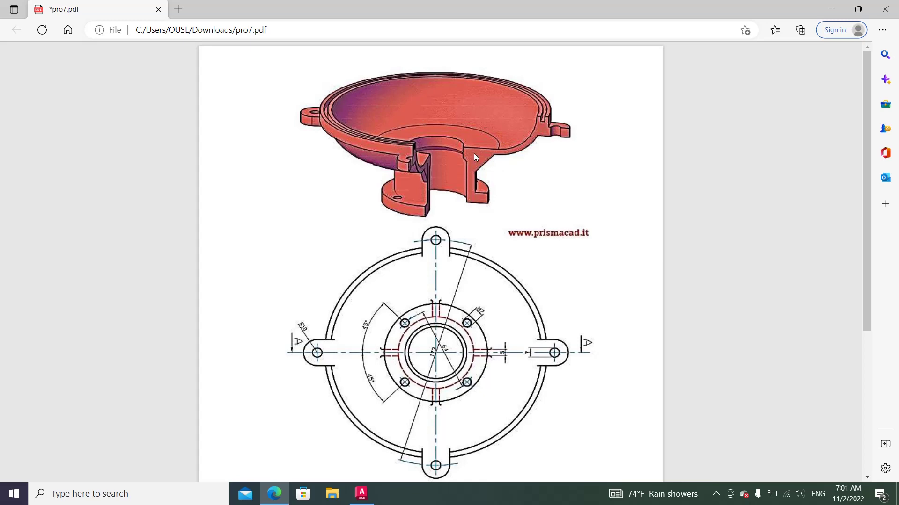
pyautogui.scroll(-4, 459, 148)
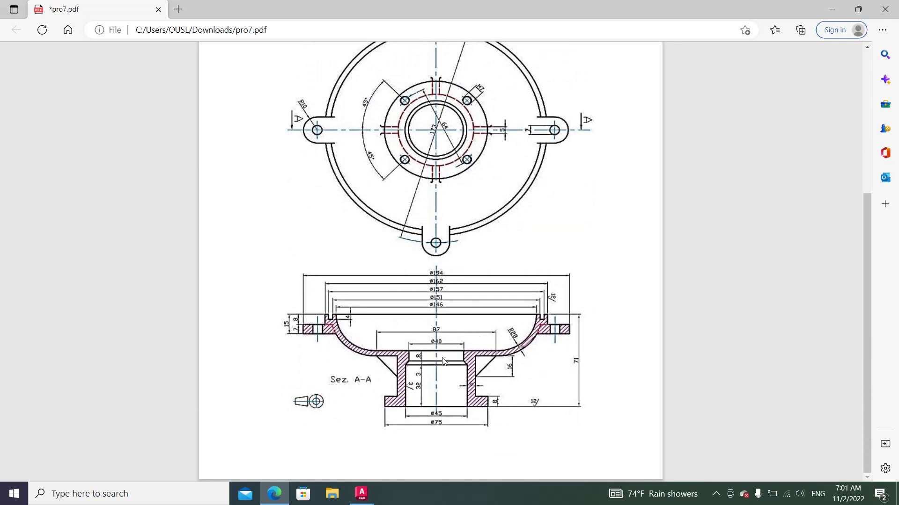
pyautogui.scroll(3, 449, 357)
pyautogui.scroll(-3, 447, 358)
pyautogui.scroll(3, 364, 388)
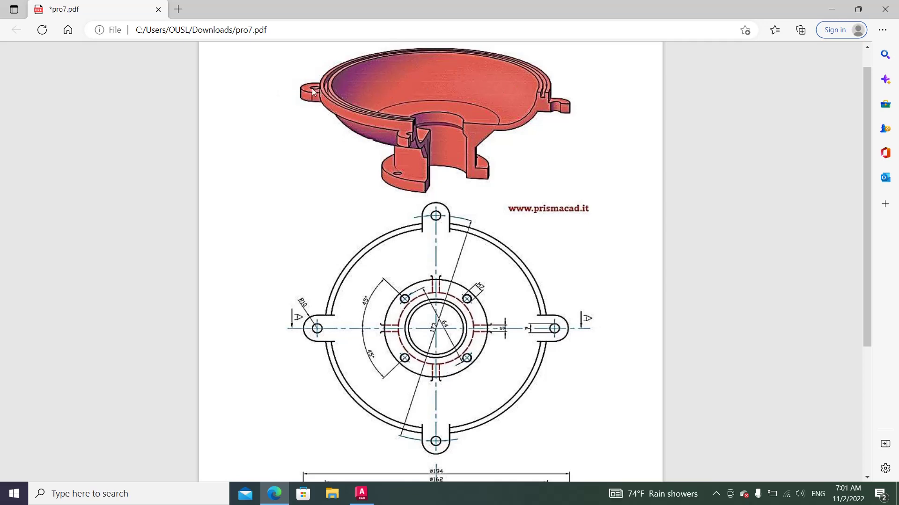
pyautogui.scroll(-3, 372, 213)
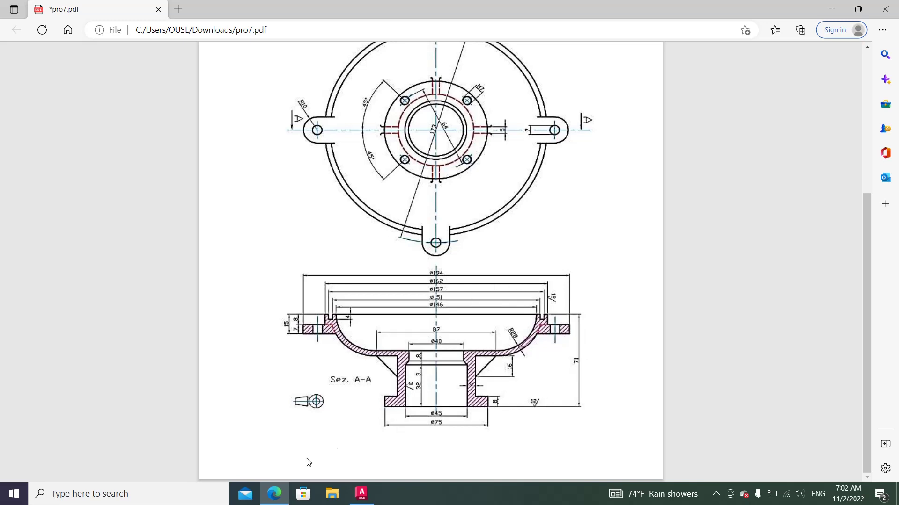
pyautogui.click(361, 494)
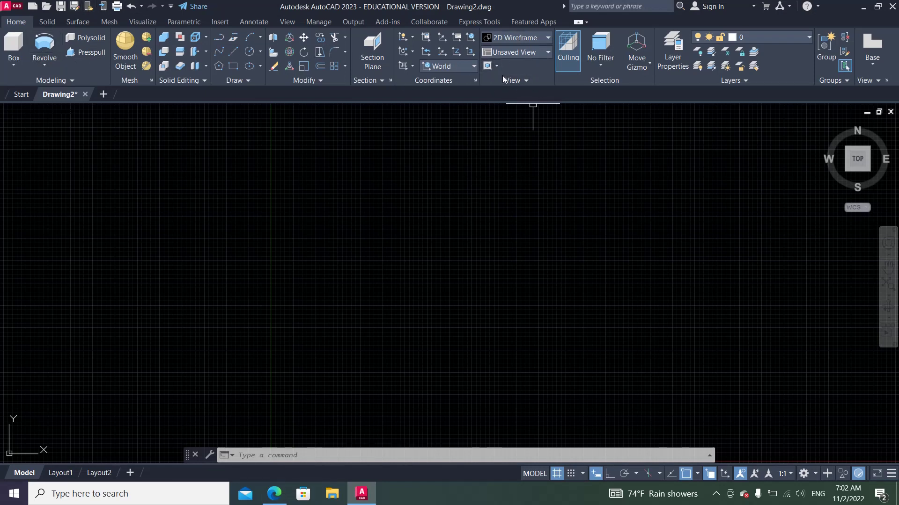
# Step: Switch to the Front view and draw a tall vertical line with Ortho on
pyautogui.click(518, 52)
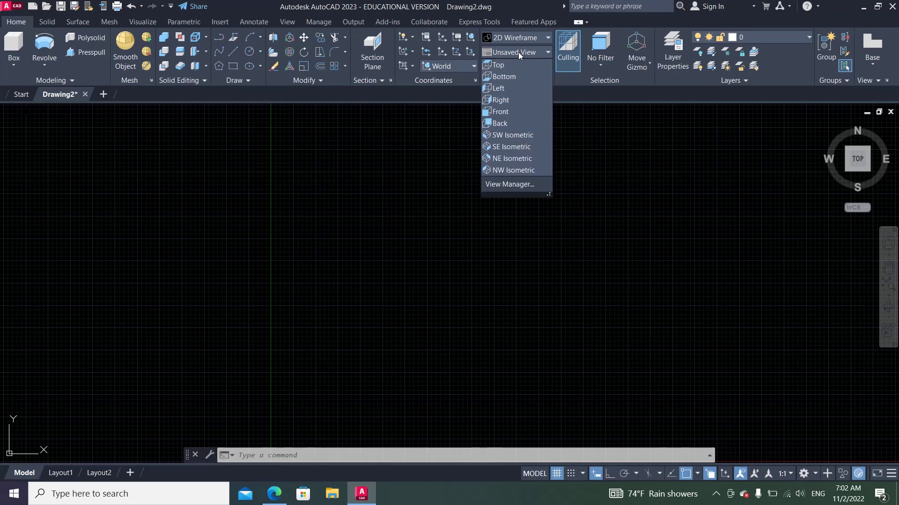
pyautogui.click(502, 116)
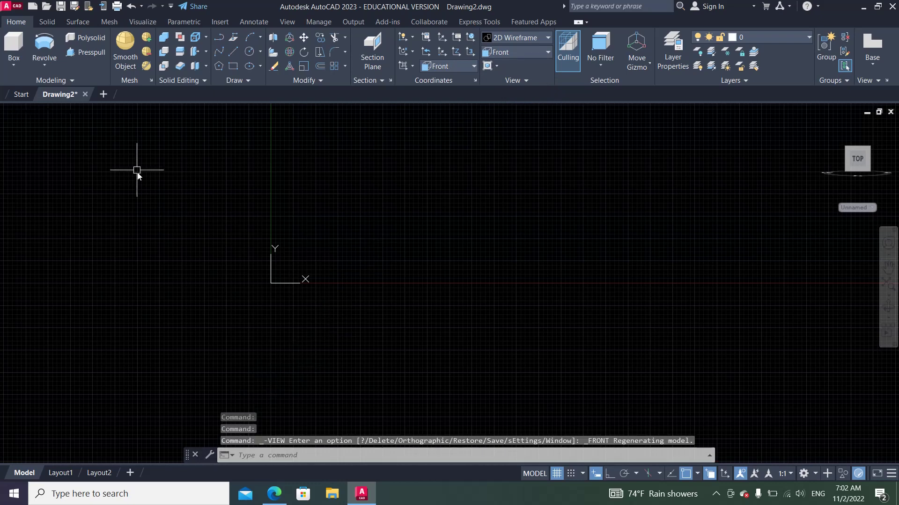
pyautogui.click(232, 51)
pyautogui.click(409, 127)
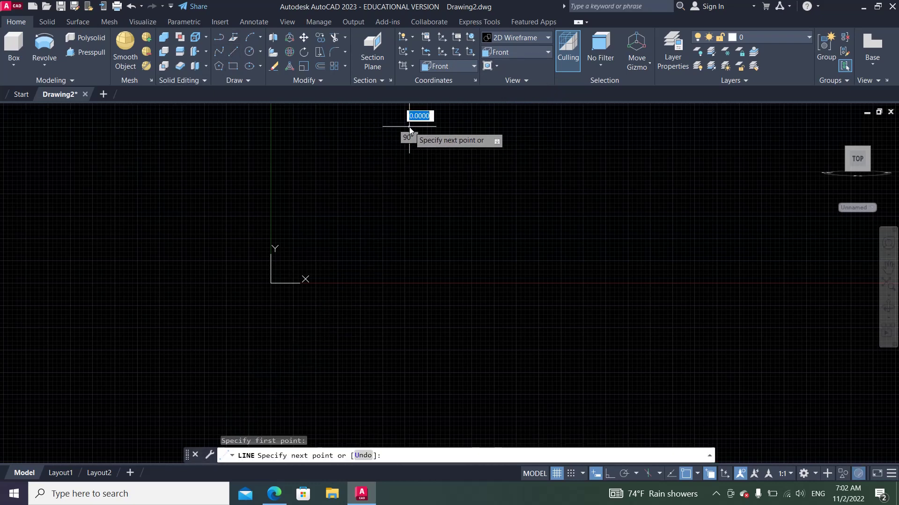
pyautogui.click(609, 473)
pyautogui.click(458, 371)
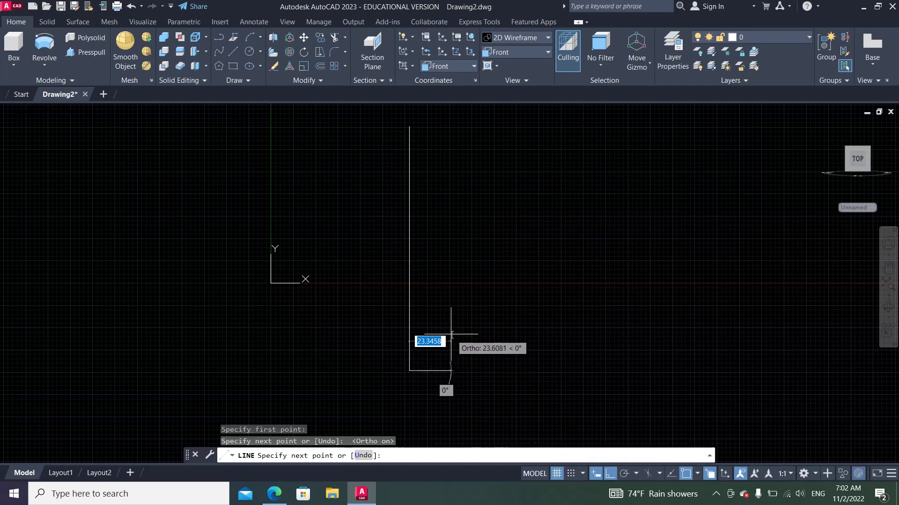
pyautogui.press('Escape')
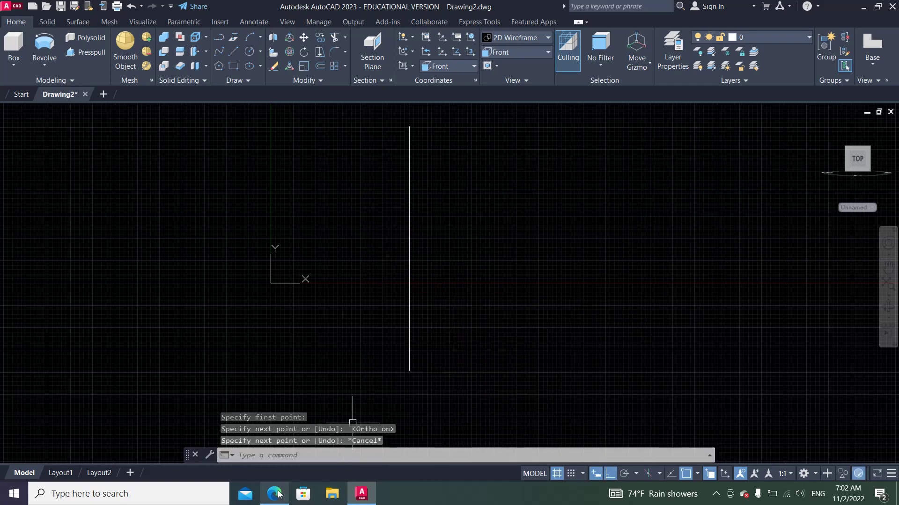
# Step: Draw a horizontal base line rightward from the vertical line's bottom end
pyautogui.click(277, 495)
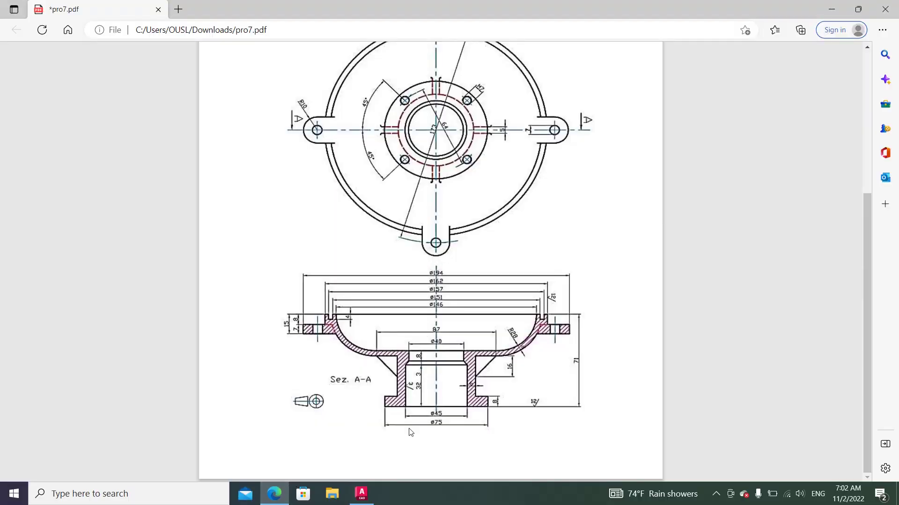
pyautogui.click(362, 493)
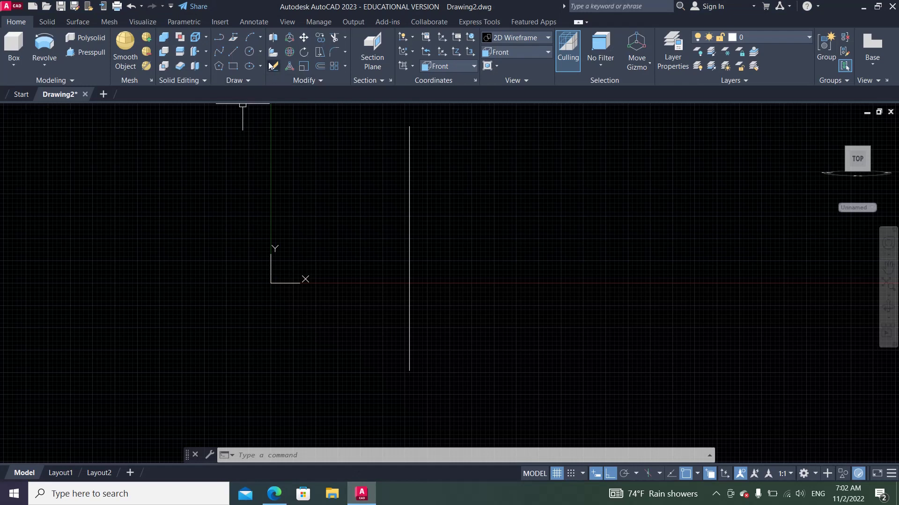
pyautogui.click(234, 52)
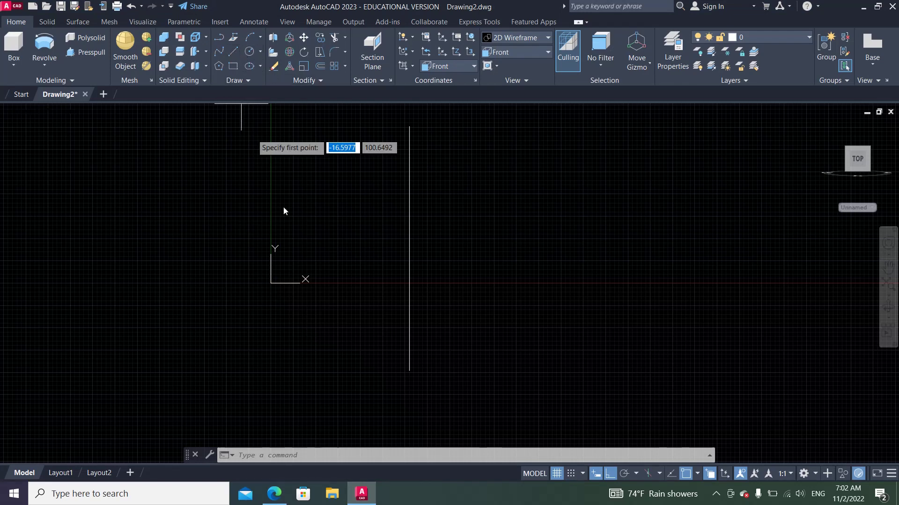
pyautogui.click(409, 370)
pyautogui.click(652, 371)
pyautogui.press('Escape')
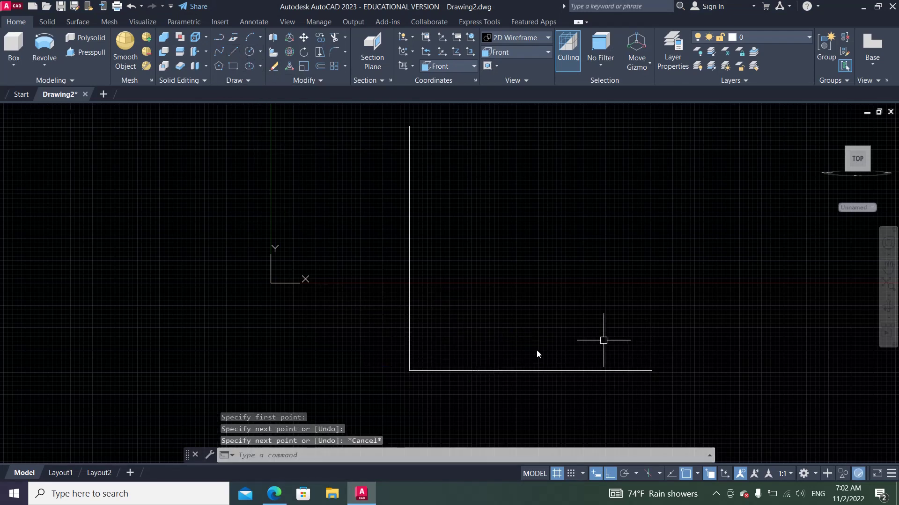
pyautogui.click(361, 493)
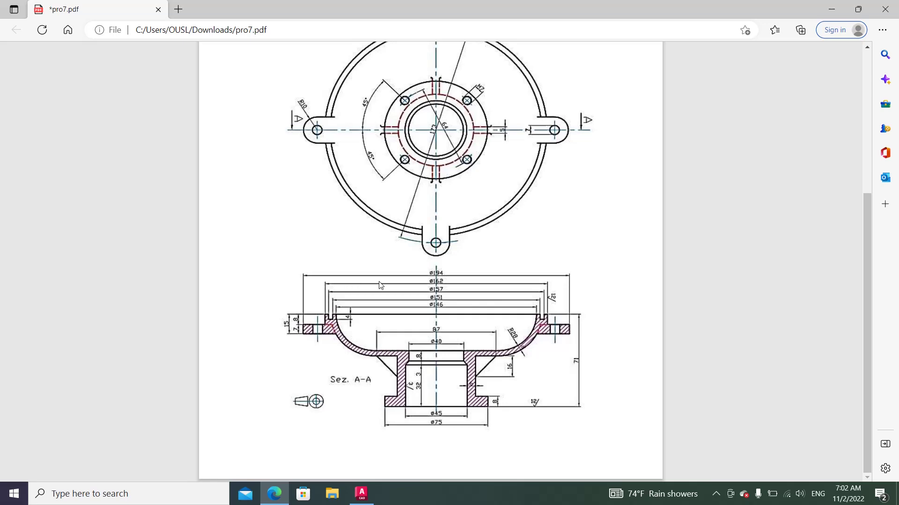
pyautogui.scroll(3, 422, 309)
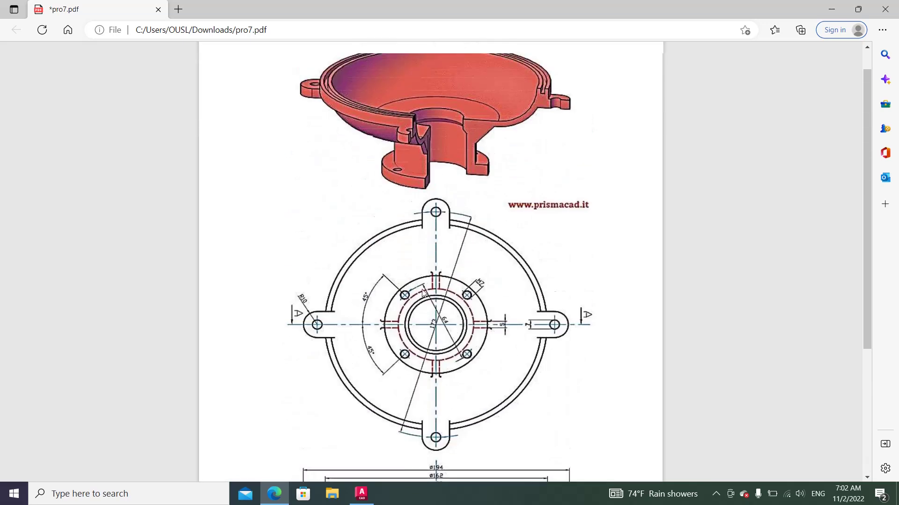
pyautogui.scroll(-3, 431, 171)
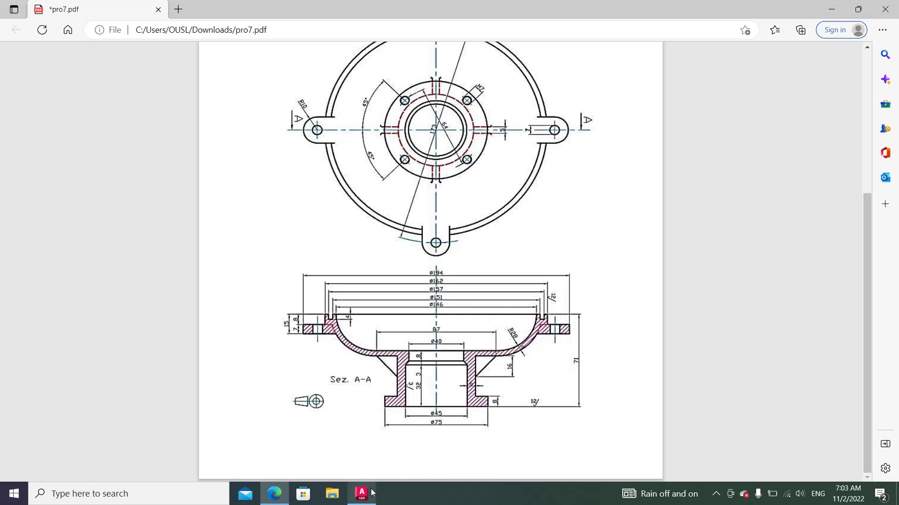
# Step: Offset the vertical line 22.5 to the right
pyautogui.click(360, 498)
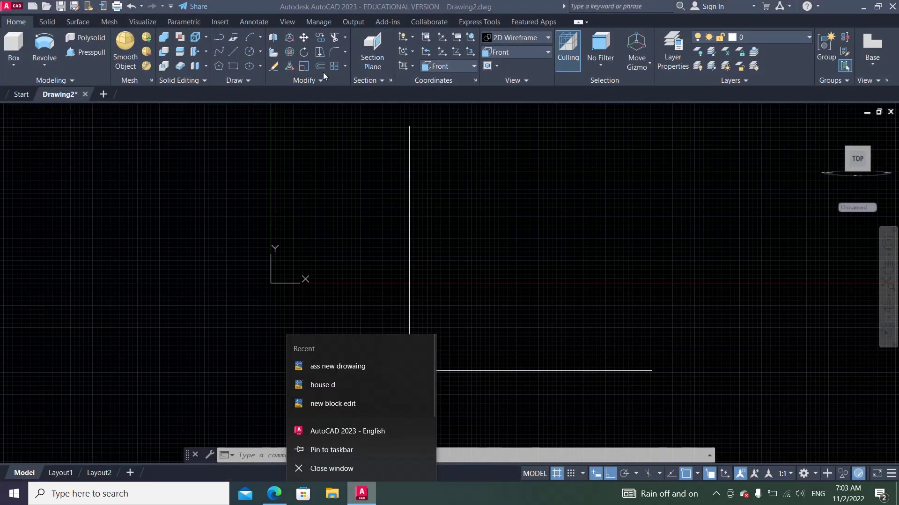
pyautogui.write('22')
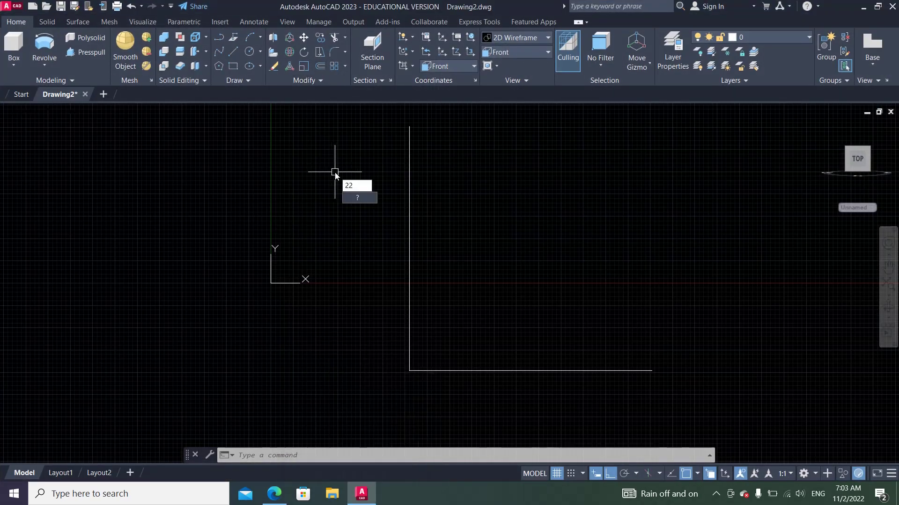
pyautogui.write('.5')
pyautogui.press('Return')
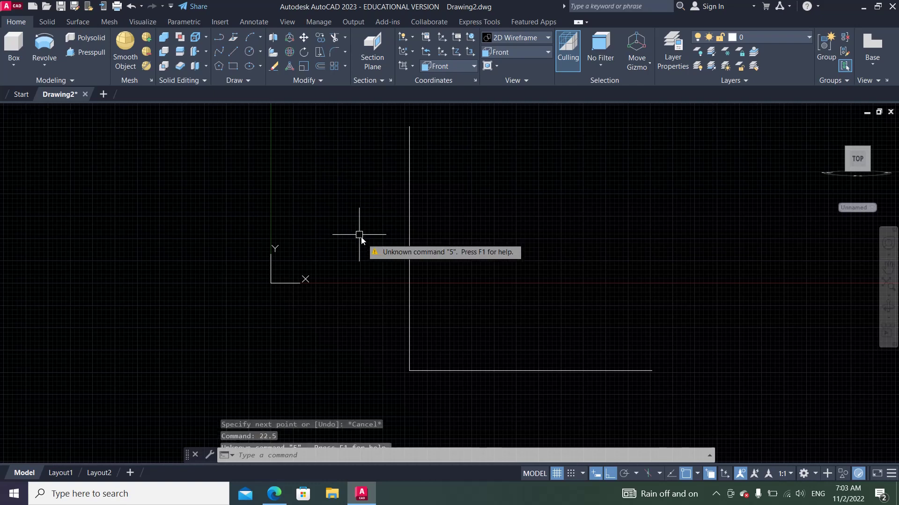
pyautogui.click(319, 66)
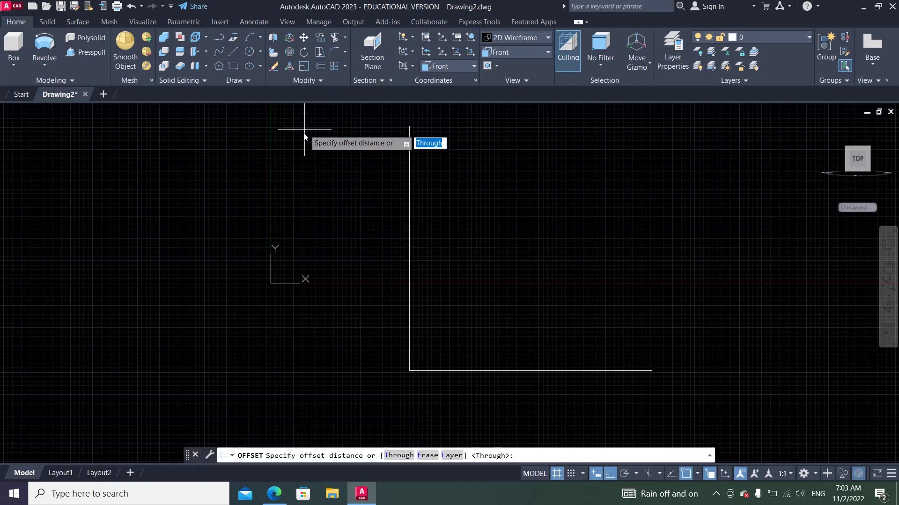
pyautogui.write('22.5')
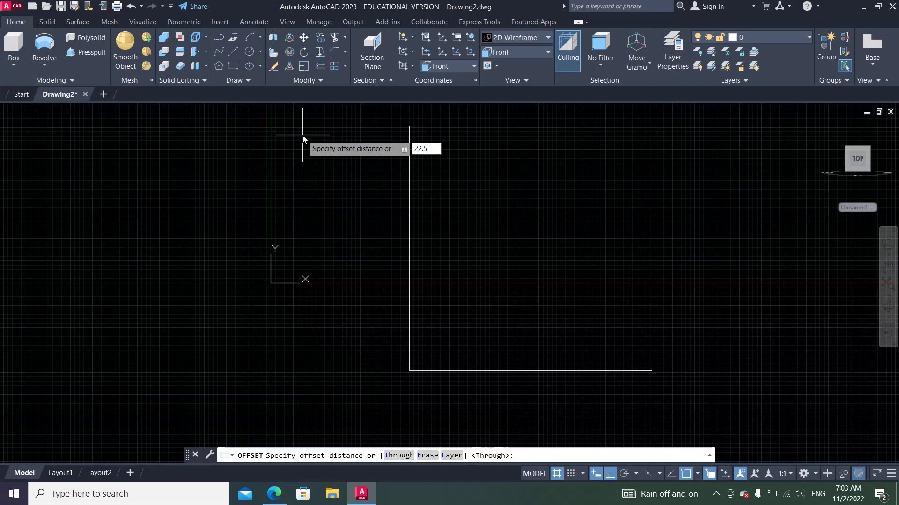
pyautogui.press('Return')
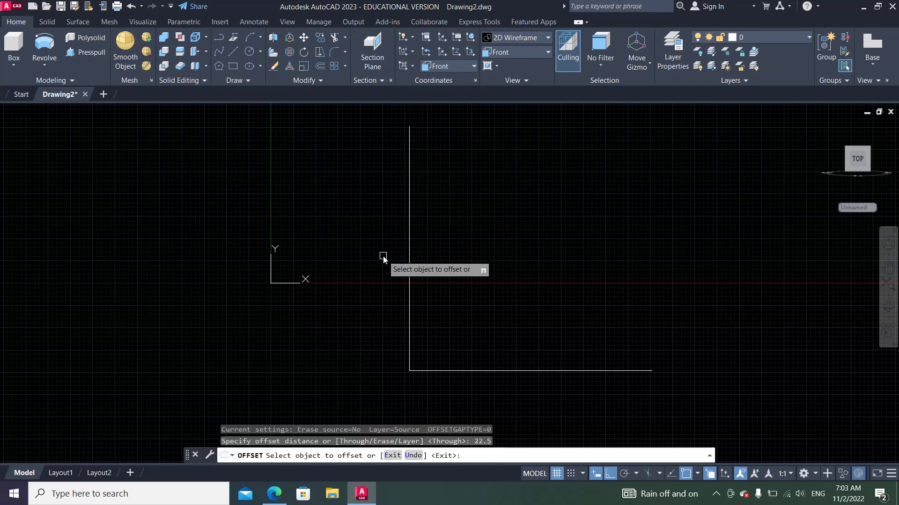
pyautogui.click(408, 267)
pyautogui.click(444, 269)
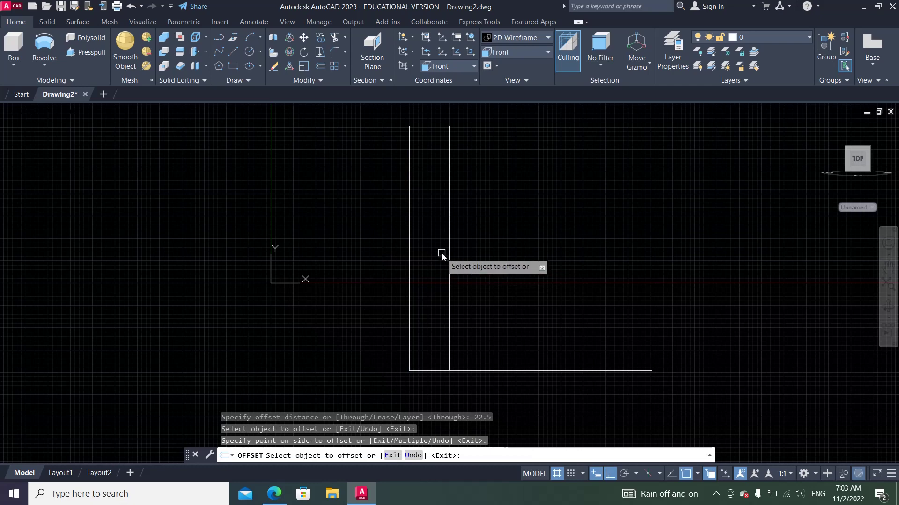
# Step: Offset the original vertical line 37.5 to the right
pyautogui.click(320, 66)
pyautogui.write('3')
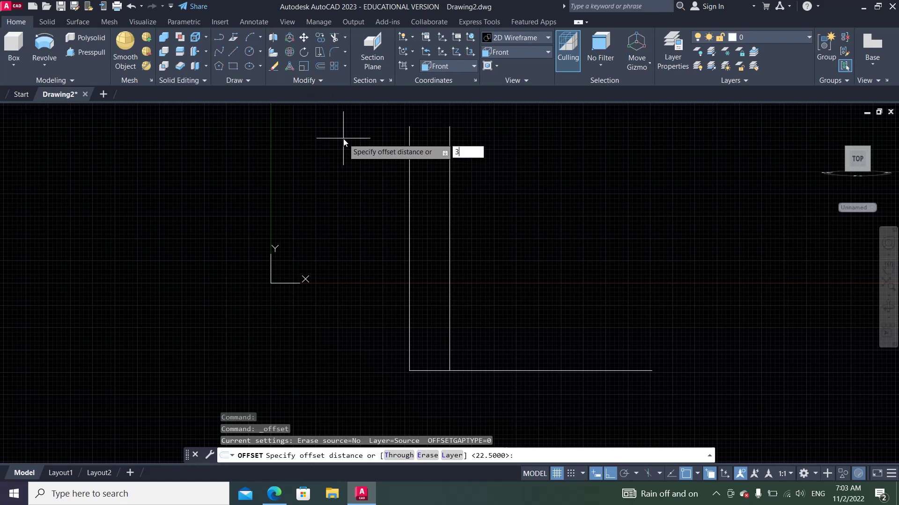
pyautogui.write('7.5')
pyautogui.press('Return')
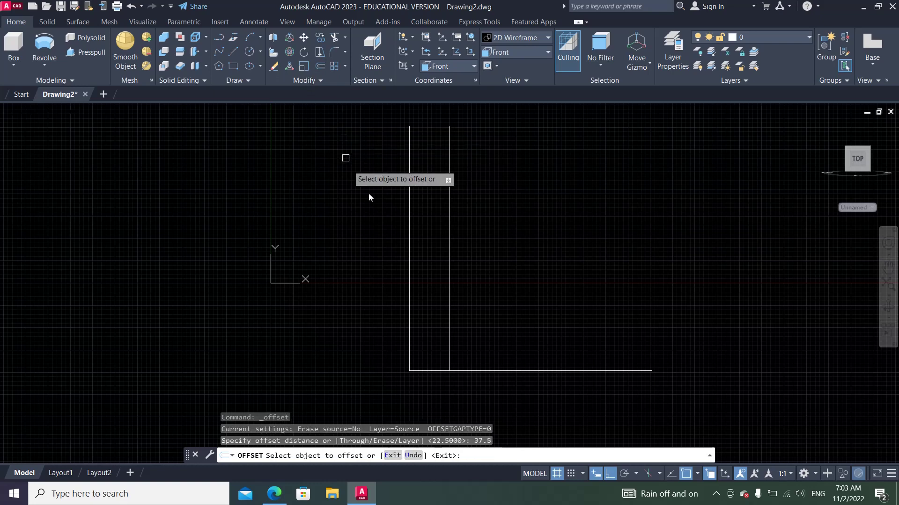
pyautogui.click(409, 261)
pyautogui.click(456, 274)
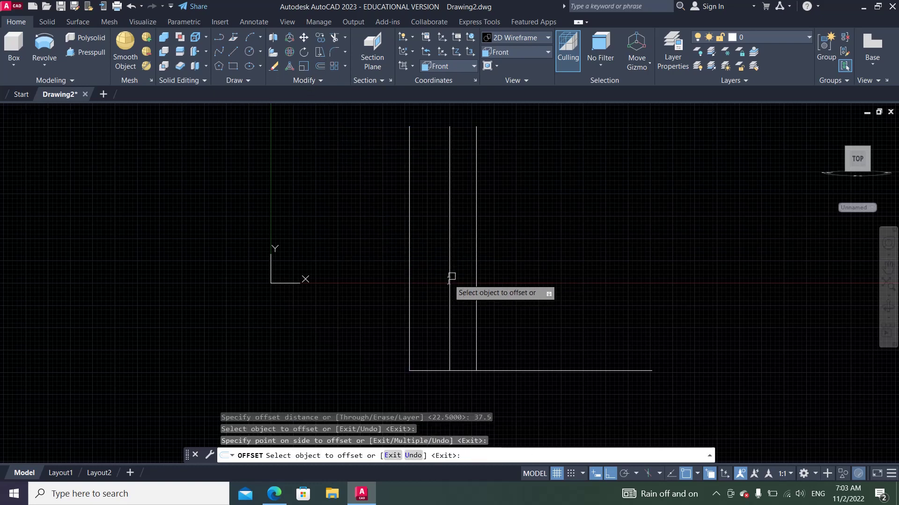
# Step: Offset the base line 8 upward
pyautogui.press('Return')
pyautogui.click(320, 66)
pyautogui.write('8')
pyautogui.press('Return')
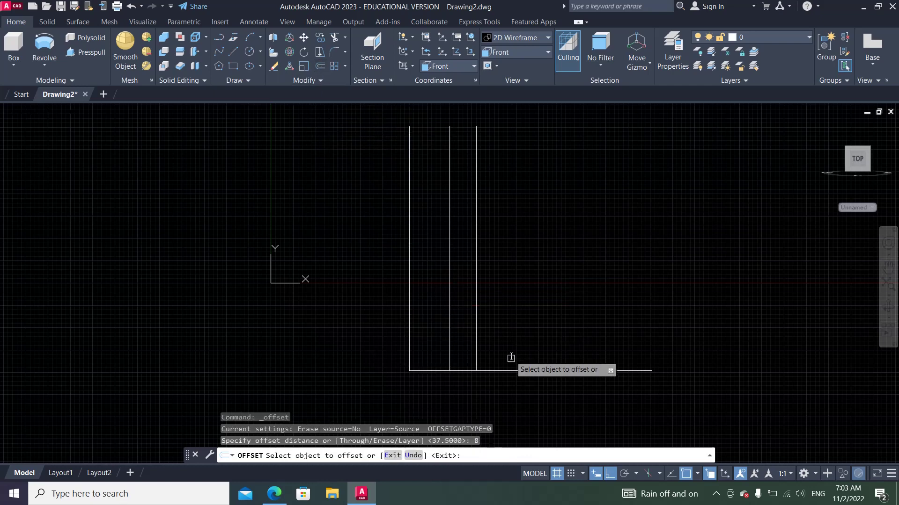
pyautogui.click(511, 370)
pyautogui.click(518, 333)
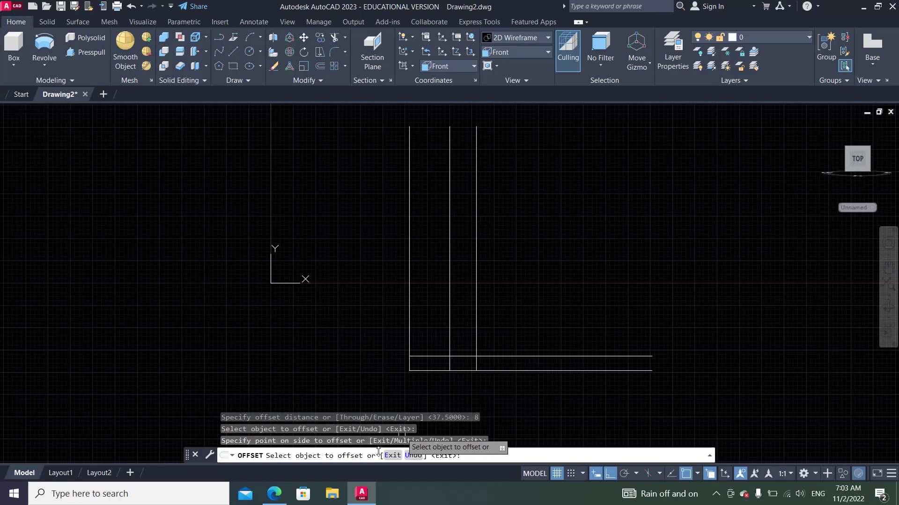
pyautogui.click(363, 495)
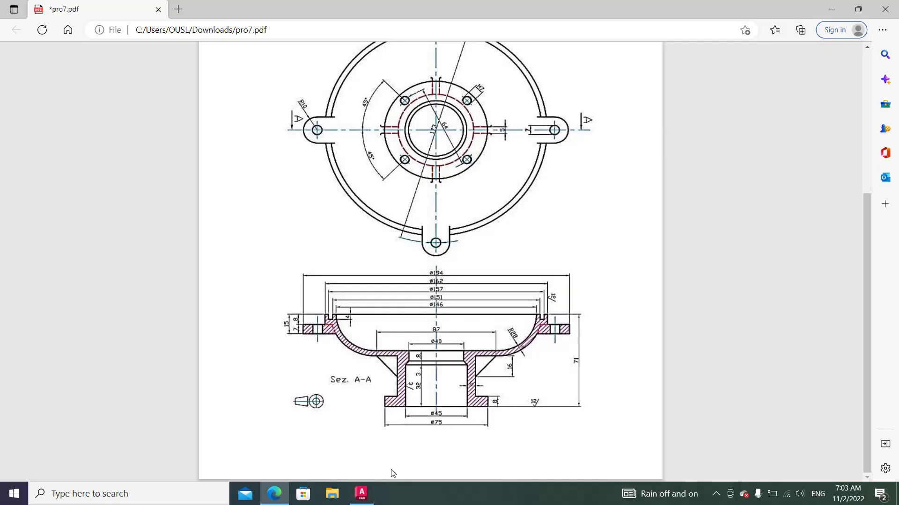
# Step: Offset the 22.5 line a further 6 to the right, then begin TRIM
pyautogui.click(361, 493)
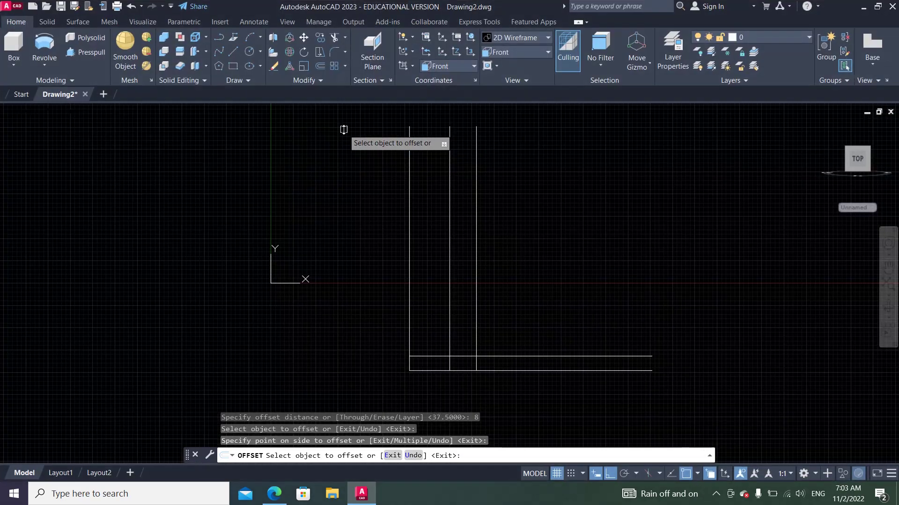
pyautogui.click(320, 67)
pyautogui.press('Return')
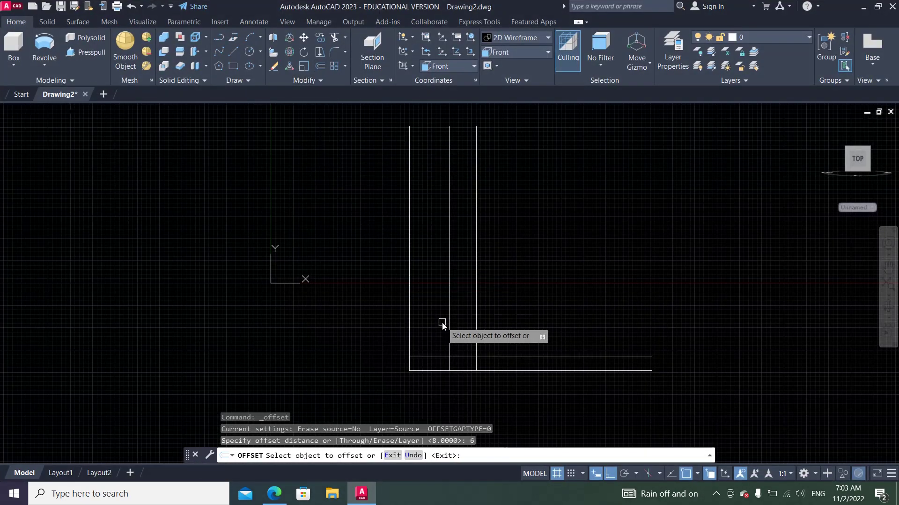
pyautogui.click(449, 324)
pyautogui.click(465, 326)
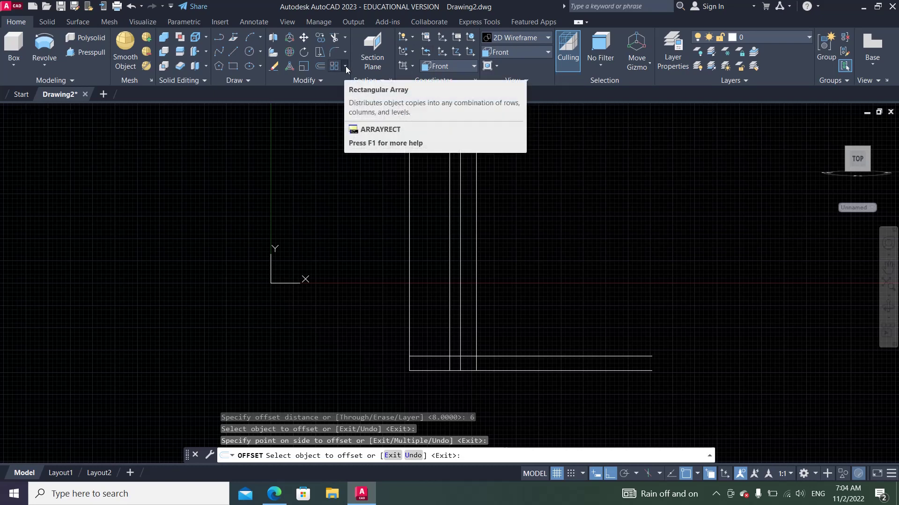
pyautogui.click(335, 37)
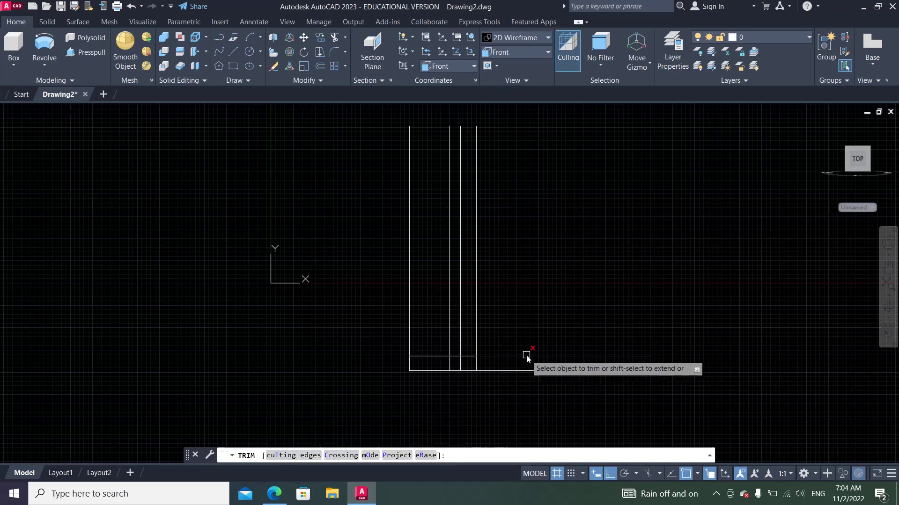
# Step: Trim the horizontal line back to the inner vertical line, using it as the cutting edge
pyautogui.click(334, 38)
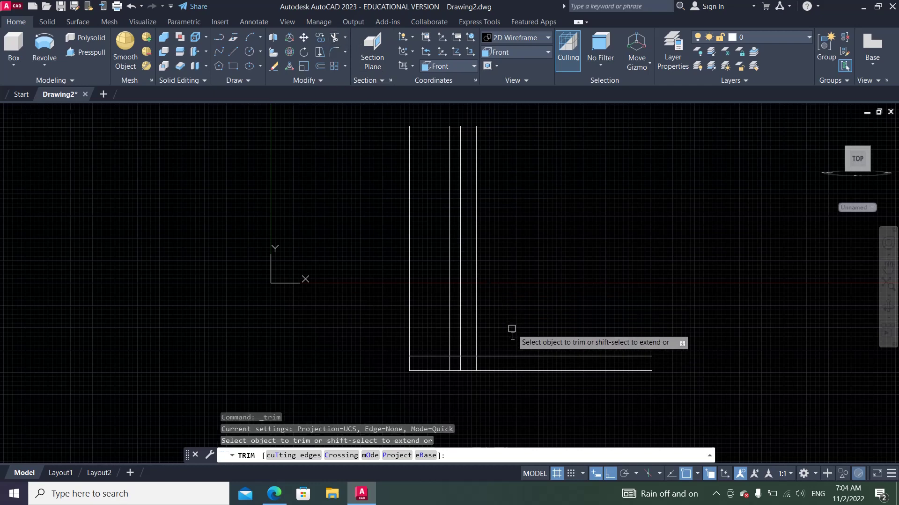
pyautogui.click(517, 356)
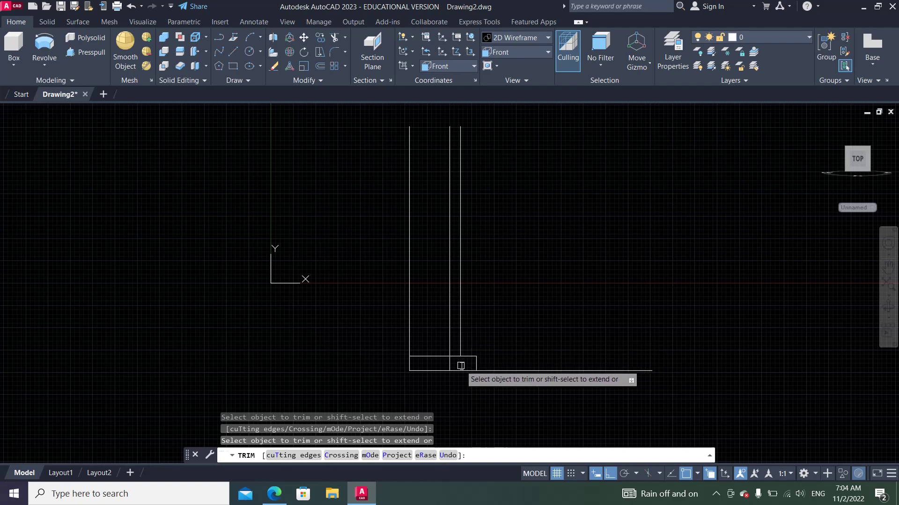
pyautogui.scroll(3, 442, 377)
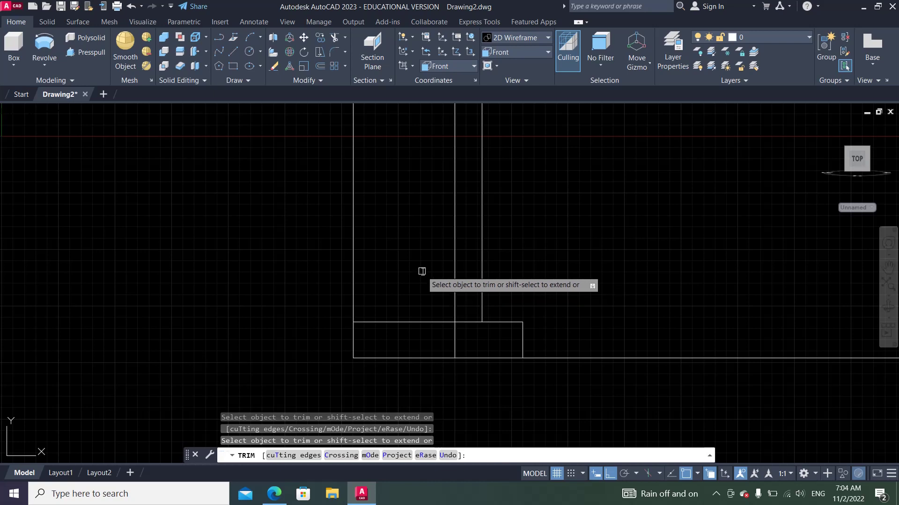
pyautogui.click(282, 456)
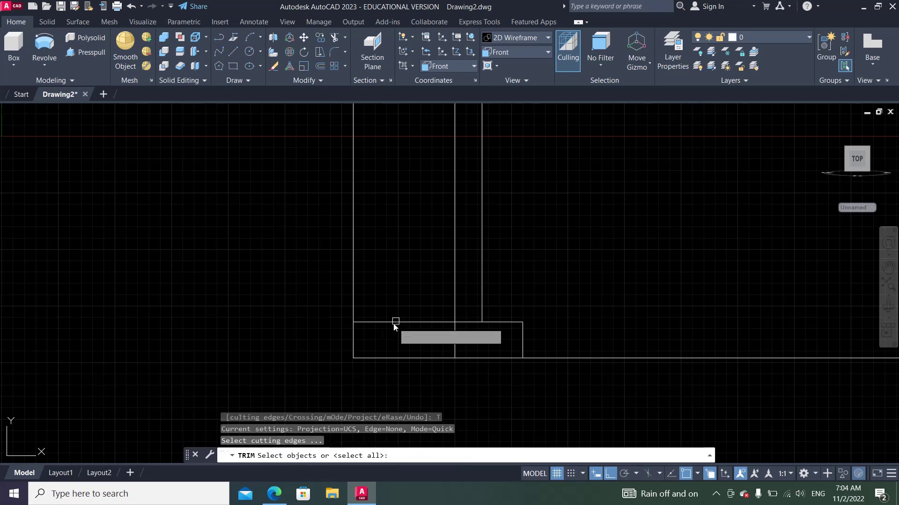
pyautogui.click(481, 272)
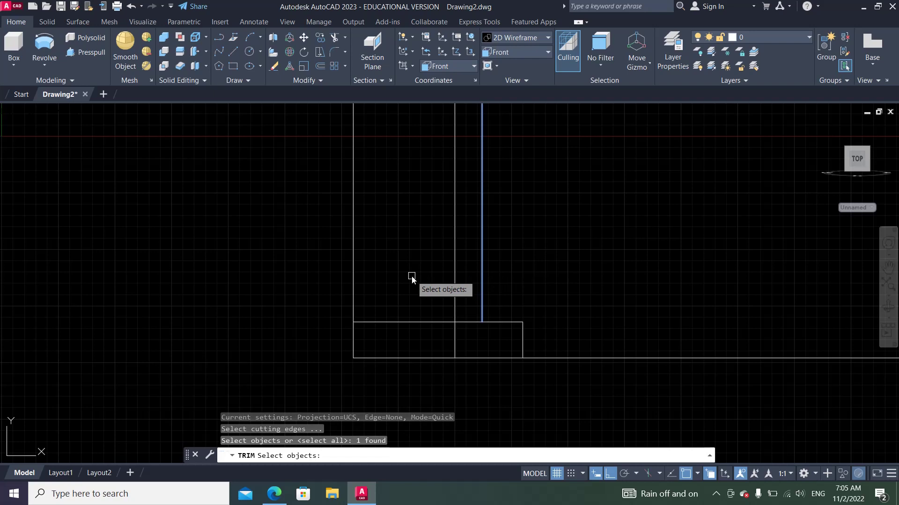
pyautogui.press('Return')
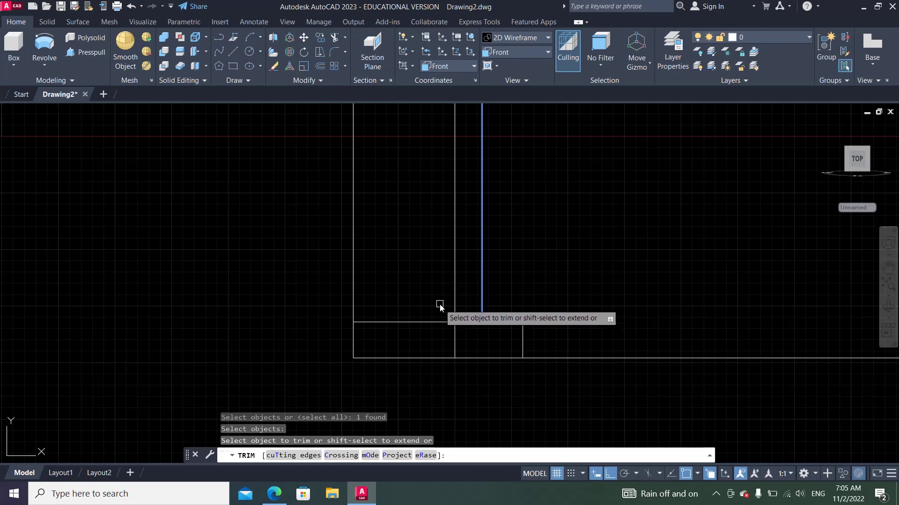
pyautogui.click(434, 322)
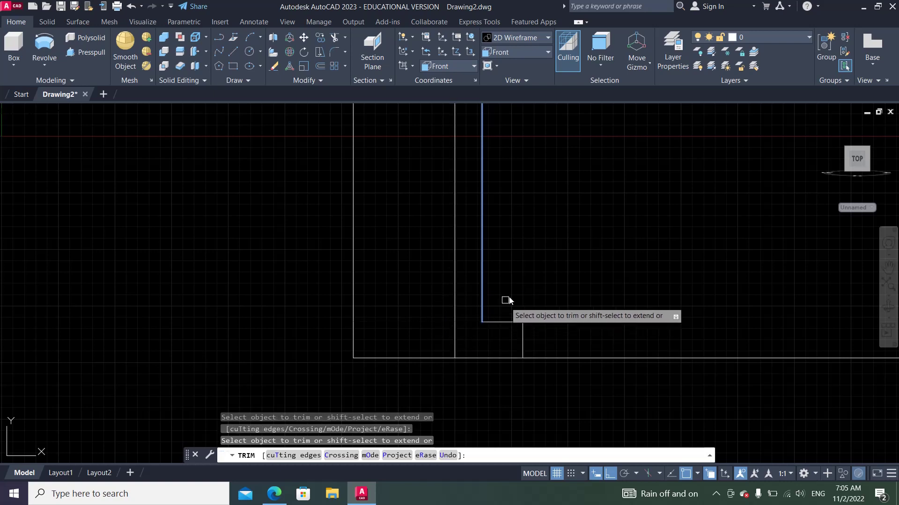
pyautogui.press('Escape')
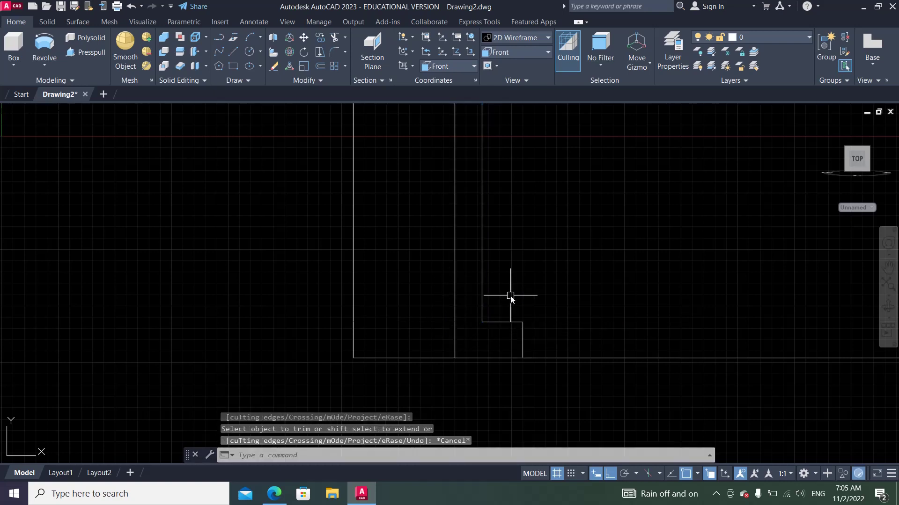
pyautogui.press('Escape')
pyautogui.press('Escape')
pyautogui.press('Escape')
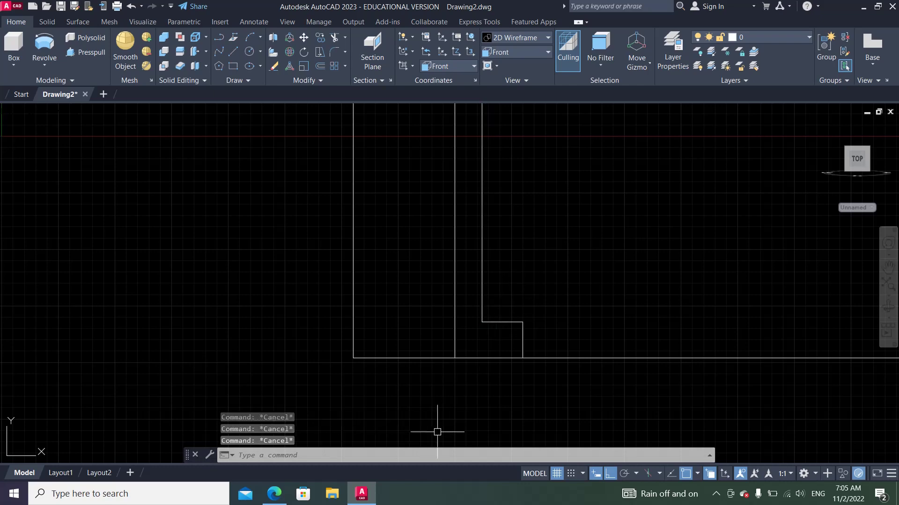
pyautogui.click(362, 497)
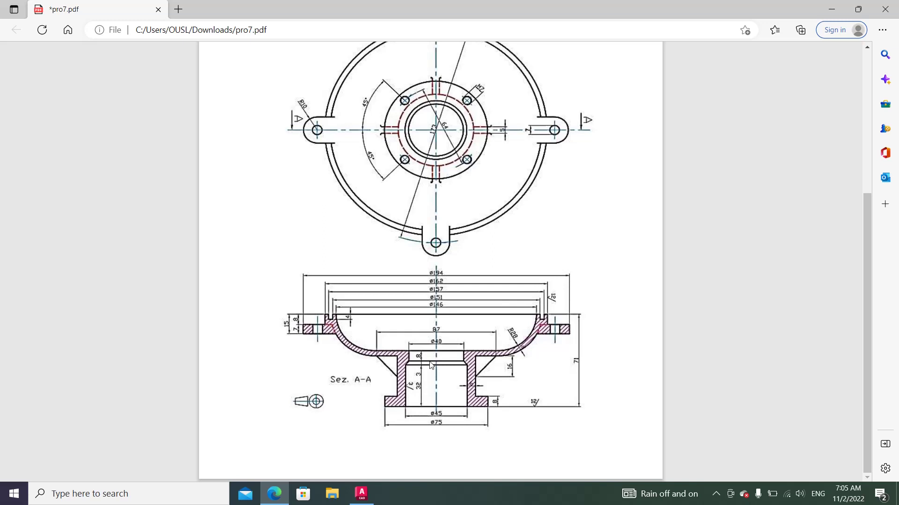
# Step: Check the section A-A dimensions in pro7.pdf, then return to AutoCAD
pyautogui.click(362, 494)
# Step: Offset the base line upward by 32, then 3, then 8 to create stacked horizontal lines
pyautogui.click(320, 66)
pyautogui.write('32')
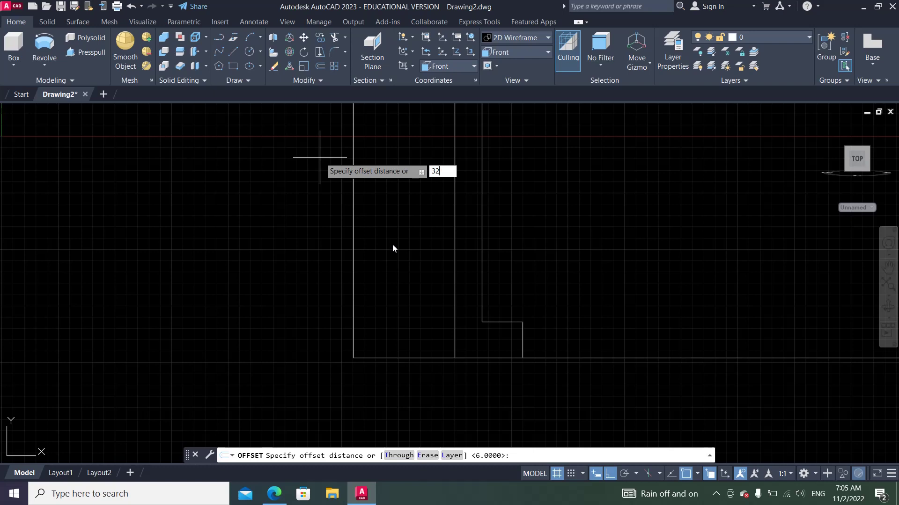
pyautogui.press('Return')
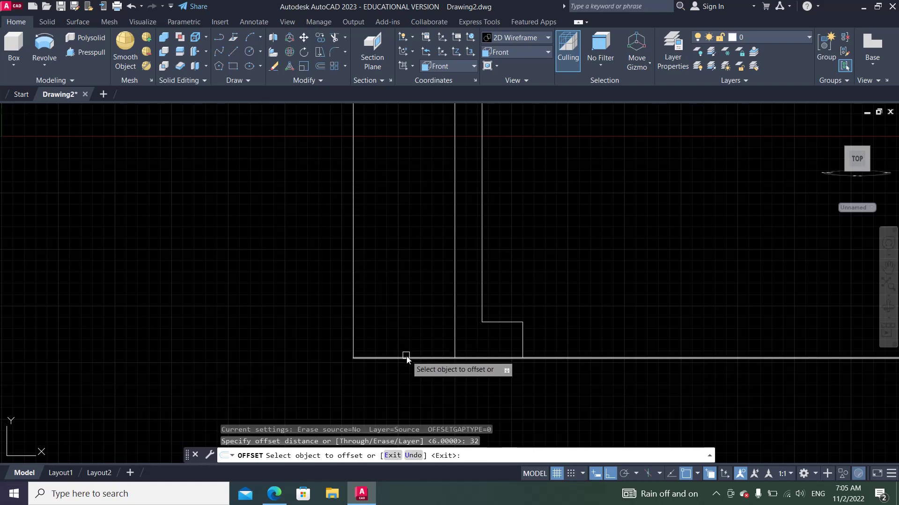
pyautogui.click(406, 357)
pyautogui.click(408, 326)
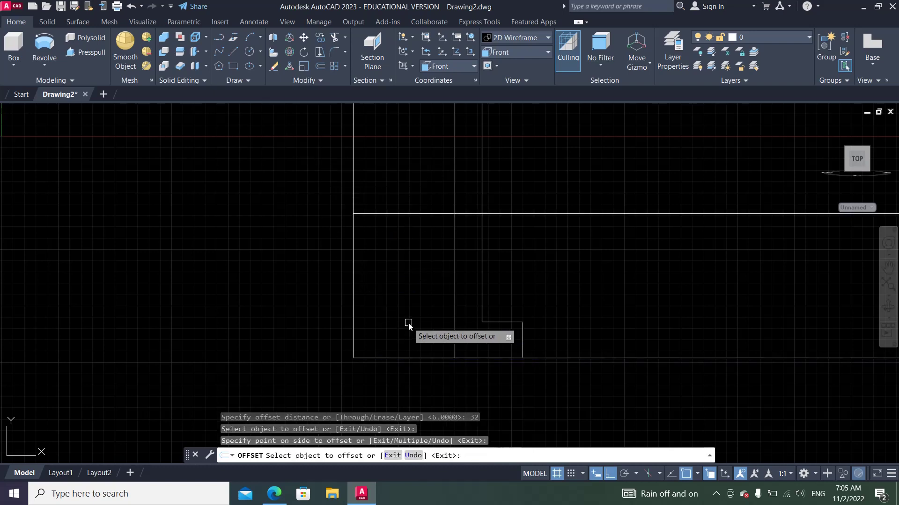
pyautogui.click(320, 67)
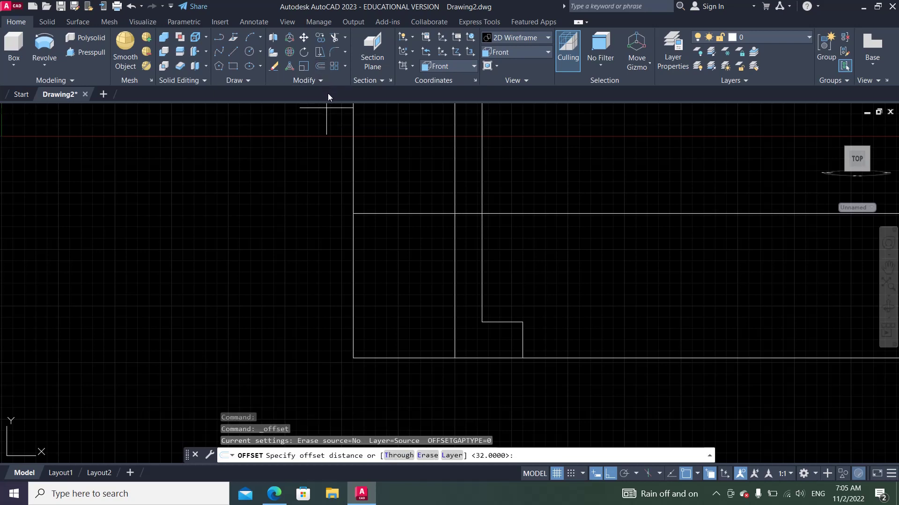
pyautogui.write('3')
pyautogui.press('Return')
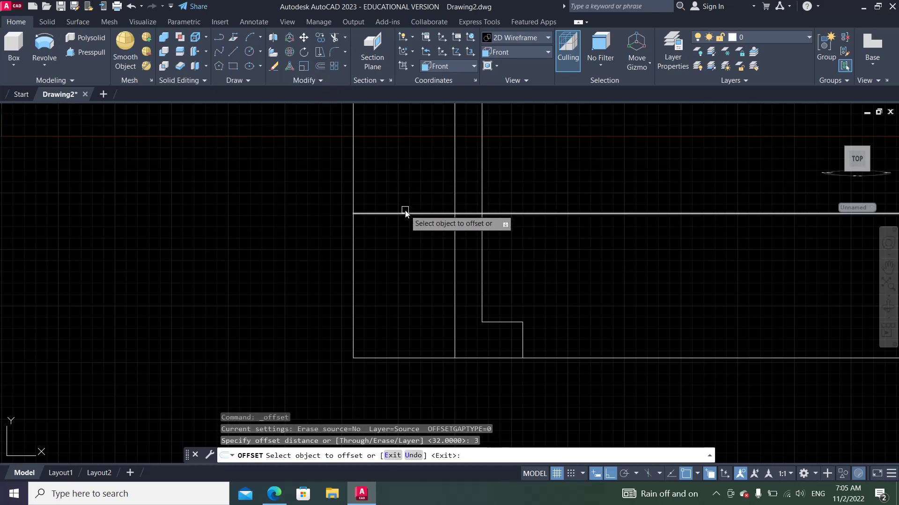
pyautogui.click(406, 213)
pyautogui.click(406, 186)
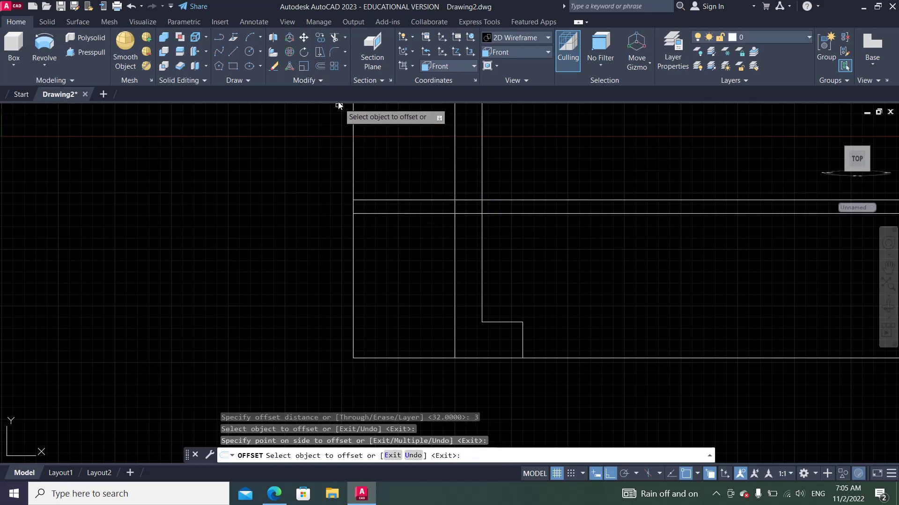
pyautogui.click(323, 68)
pyautogui.press('Return')
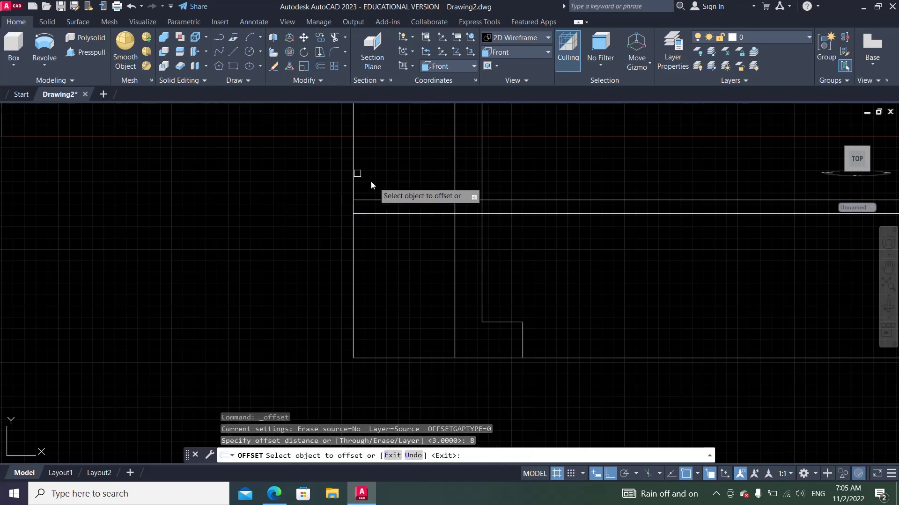
pyautogui.click(401, 201)
pyautogui.click(402, 172)
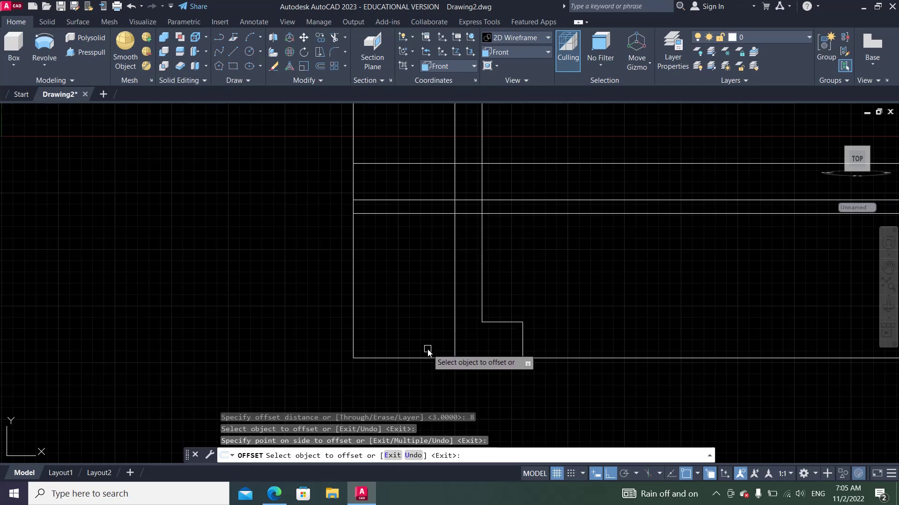
# Step: After checking the reference PDF, offset the left edge 20 units to the right
pyautogui.click(274, 494)
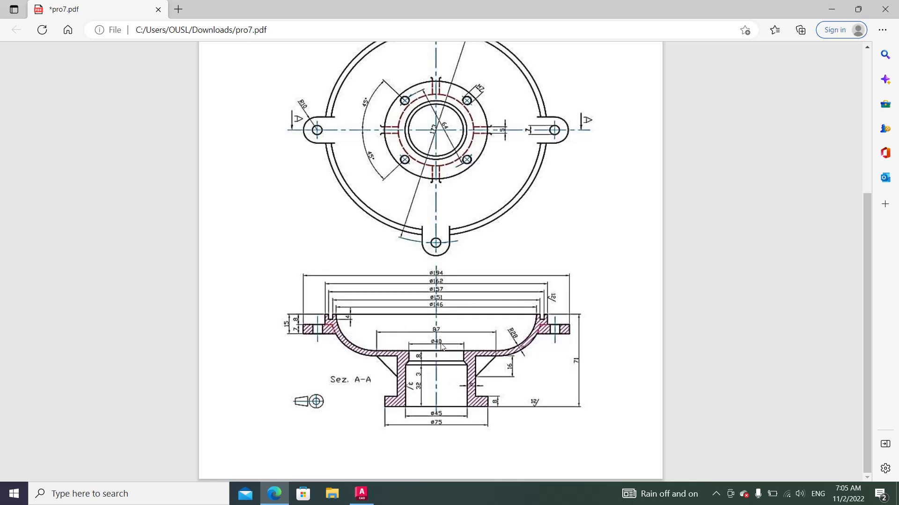
pyautogui.click(361, 492)
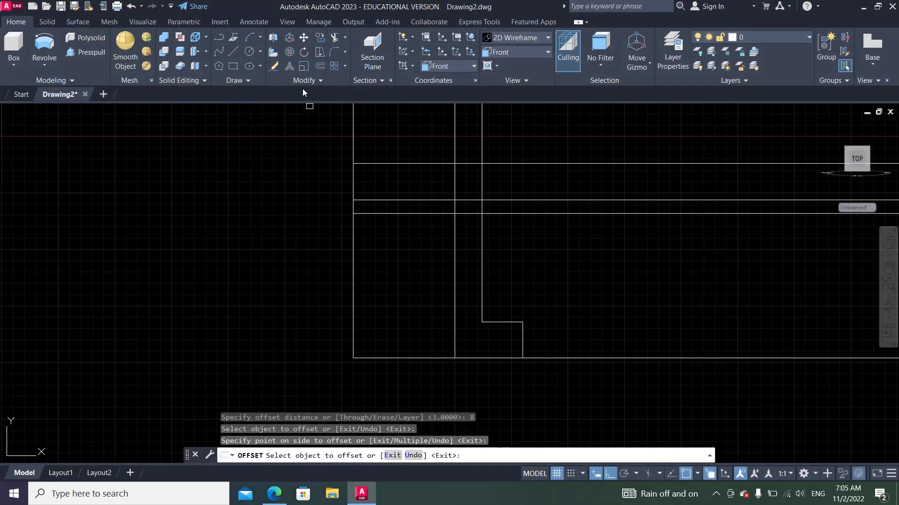
pyautogui.click(321, 66)
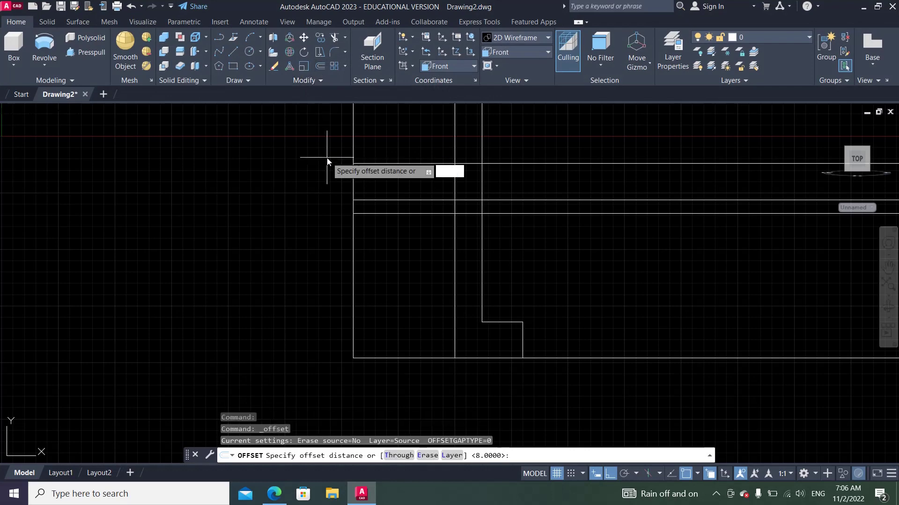
pyautogui.write('20')
pyautogui.press('Return')
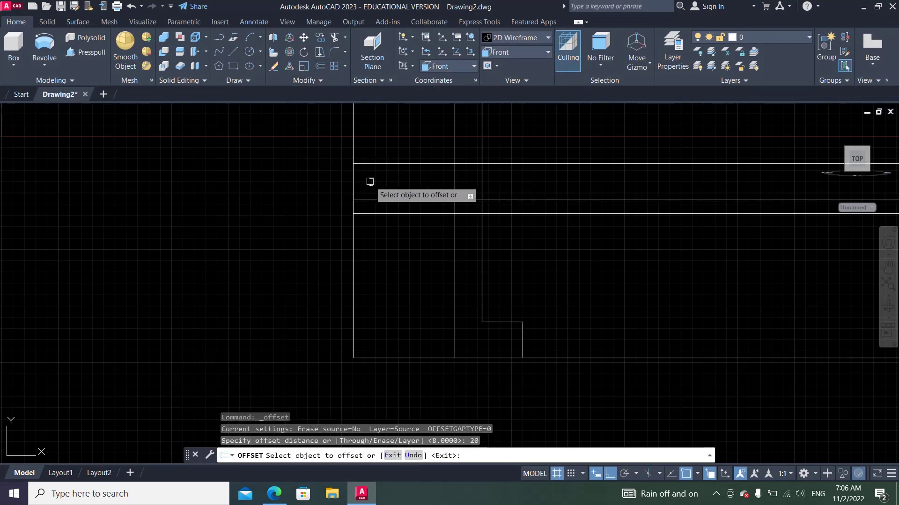
pyautogui.click(355, 167)
pyautogui.click(388, 177)
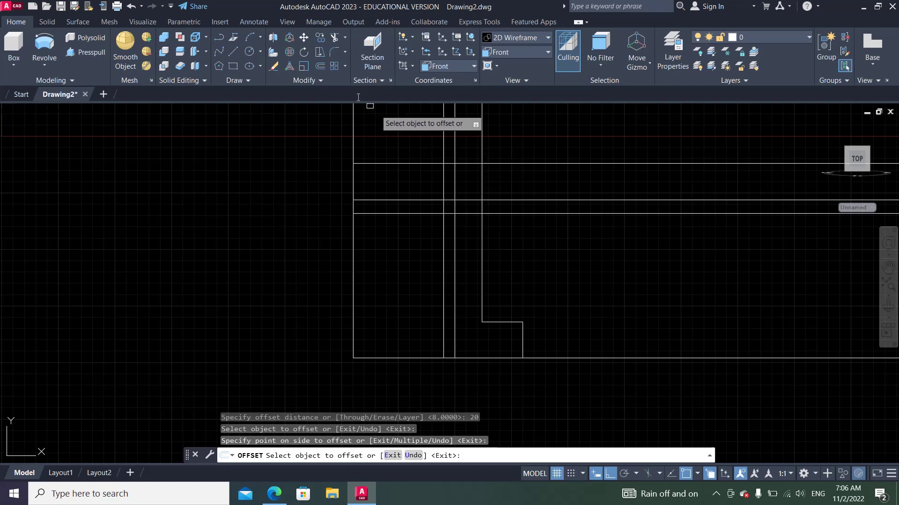
pyautogui.scroll(4, 462, 207)
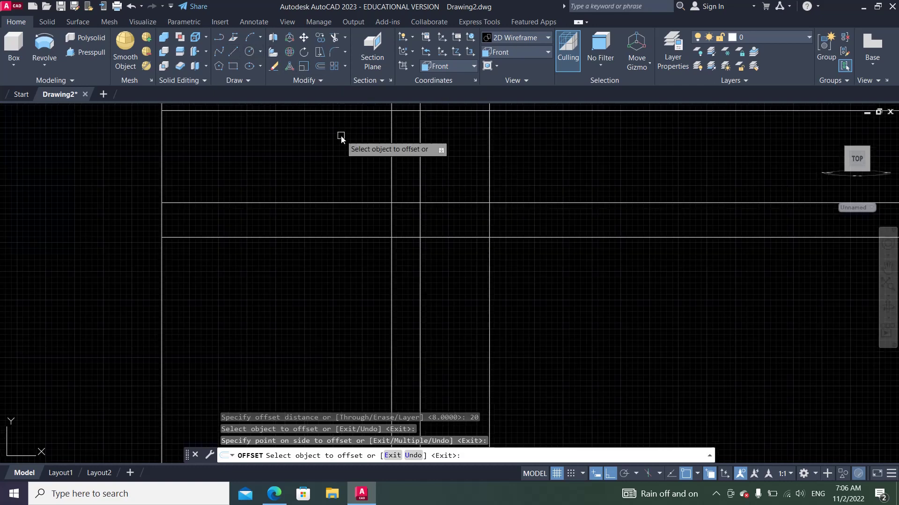
# Step: Draw a diagonal chamfer line between the upper and lower intersections
pyautogui.click(234, 53)
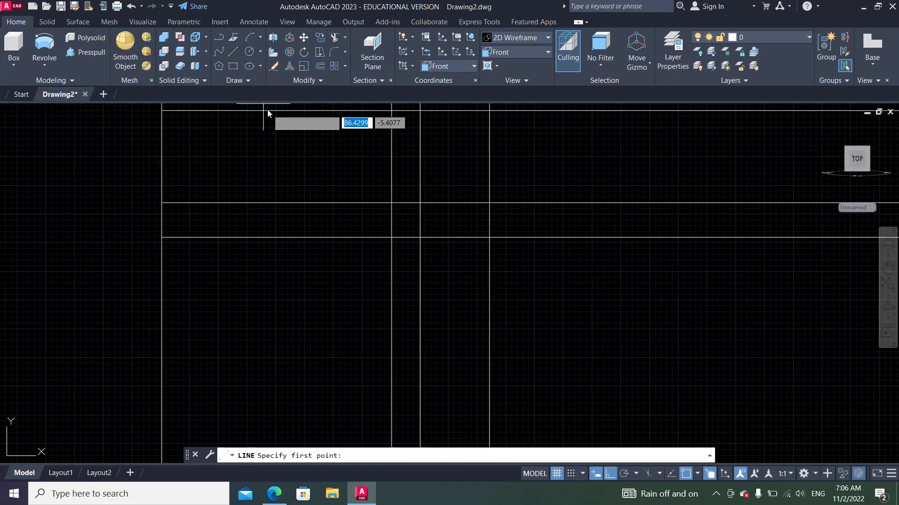
pyautogui.click(391, 203)
pyautogui.click(422, 235)
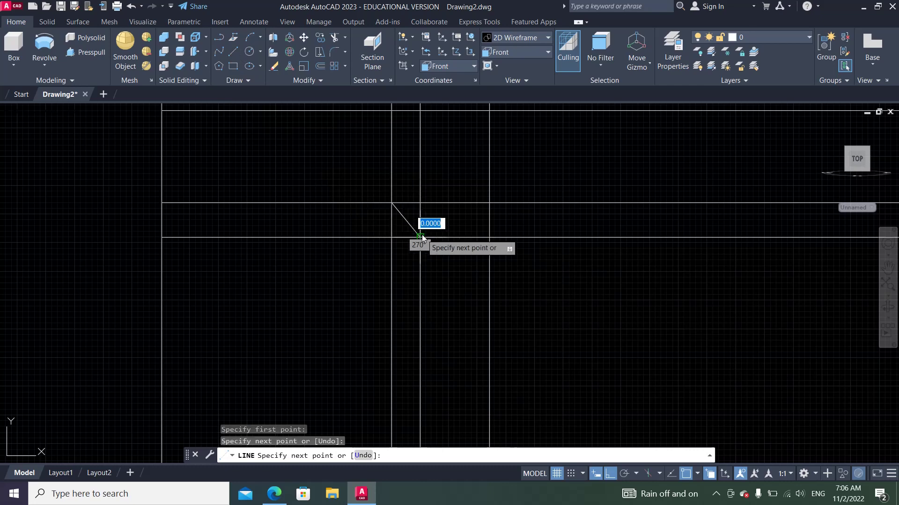
pyautogui.rightClick(422, 235)
pyautogui.click(445, 243)
pyautogui.scroll(-2, 437, 220)
pyautogui.scroll(-2, 437, 220)
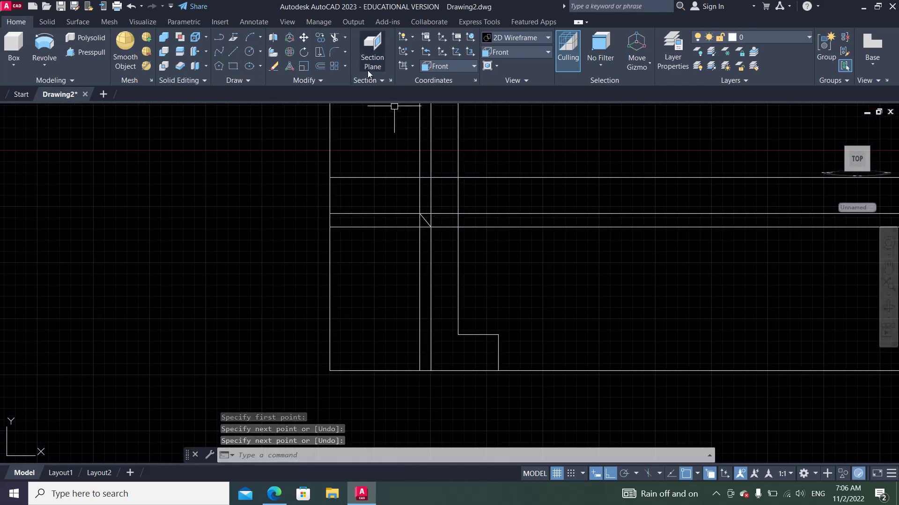
# Step: Trim the horizontal lines back to the diagonal chamfer line
pyautogui.click(336, 38)
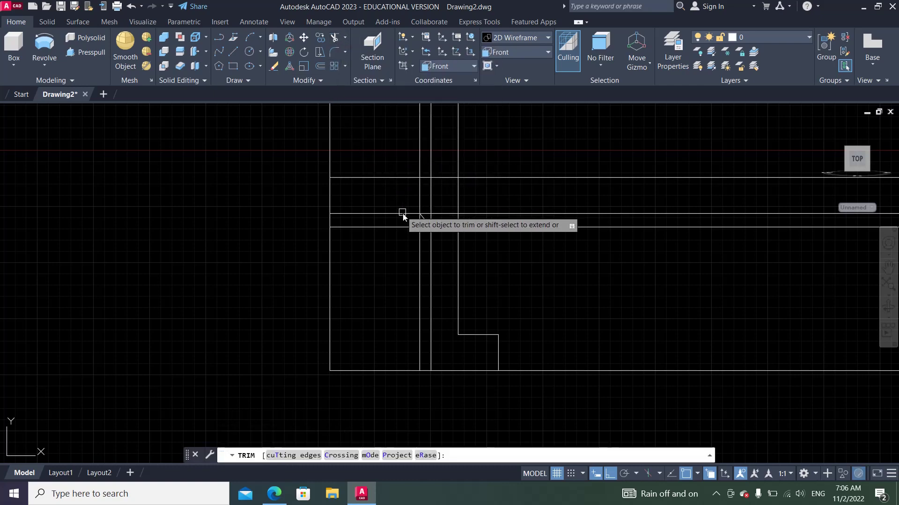
pyautogui.scroll(4, 410, 217)
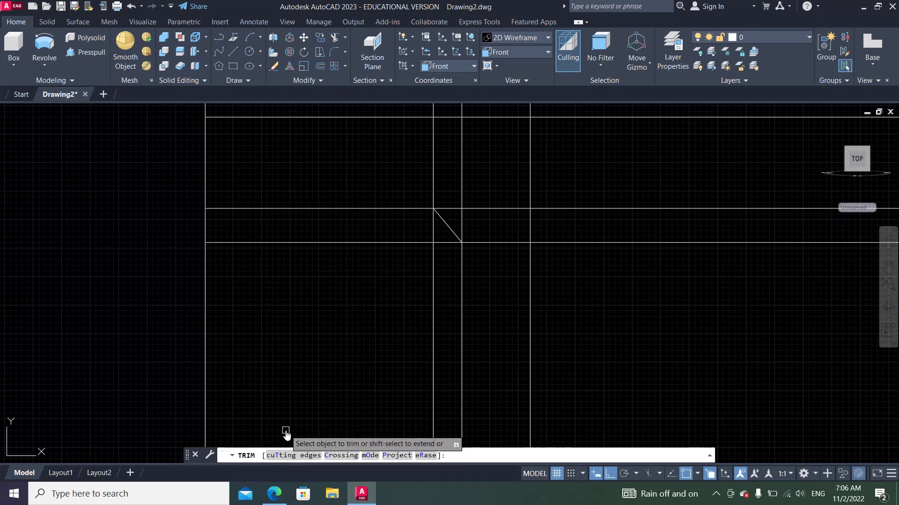
pyautogui.click(285, 458)
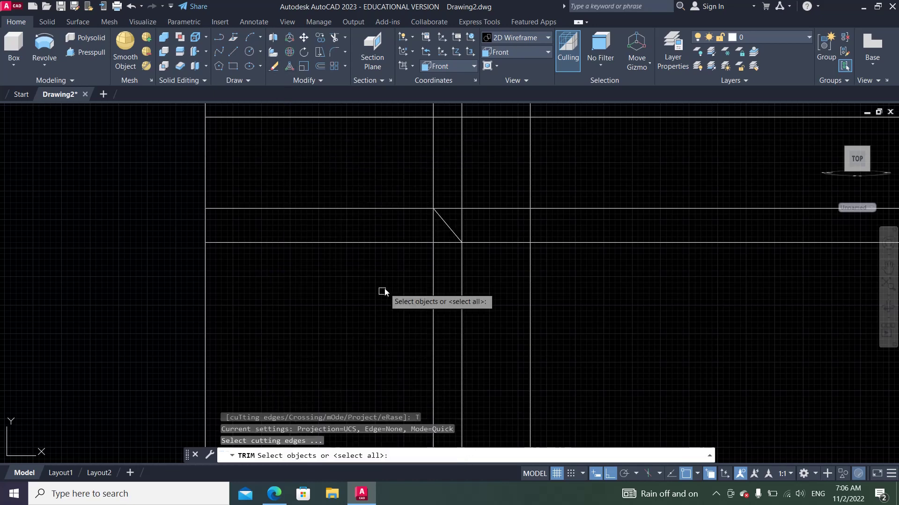
pyautogui.click(447, 225)
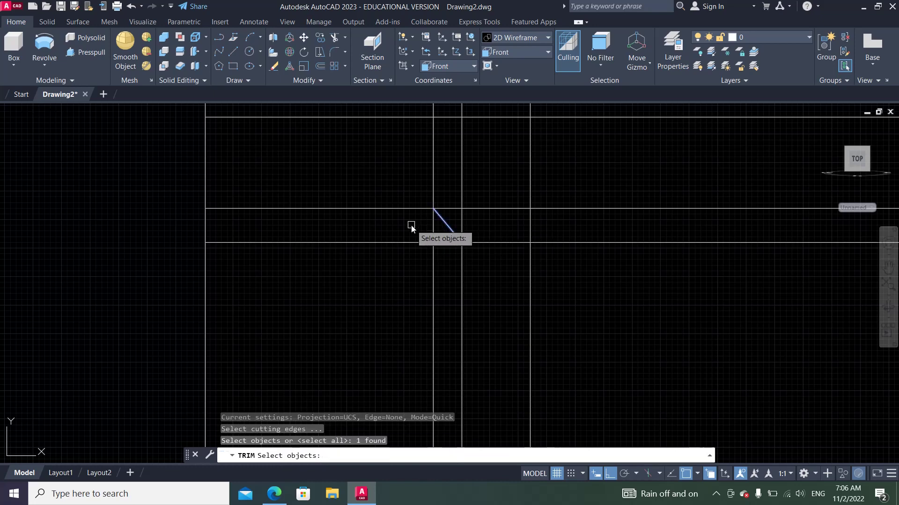
pyautogui.press('Return')
pyautogui.click(400, 243)
pyautogui.click(394, 208)
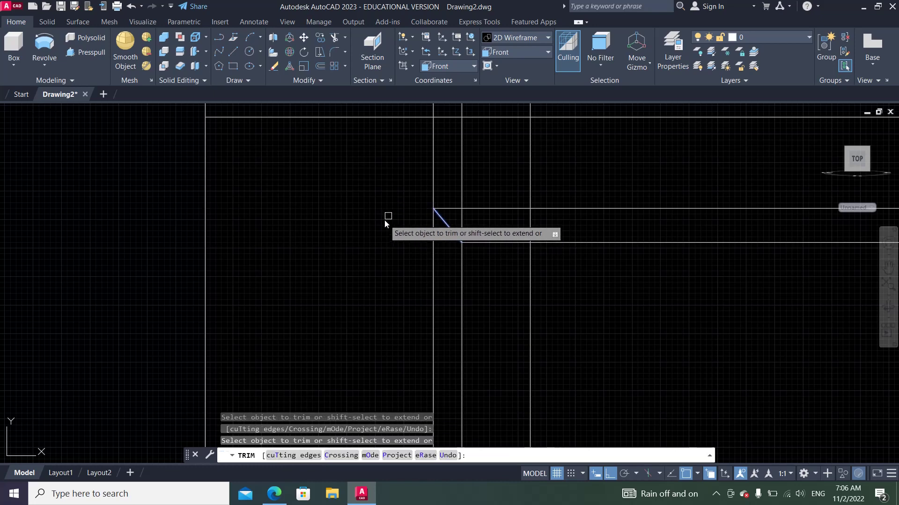
pyautogui.scroll(-2, 375, 174)
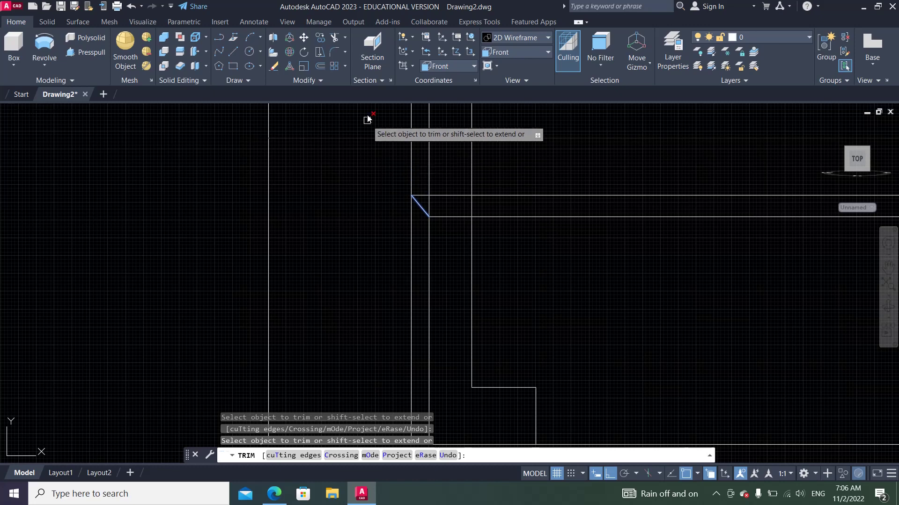
# Step: Trim the vertical line below the top line and the horizontal lines' right parts
pyautogui.click(334, 39)
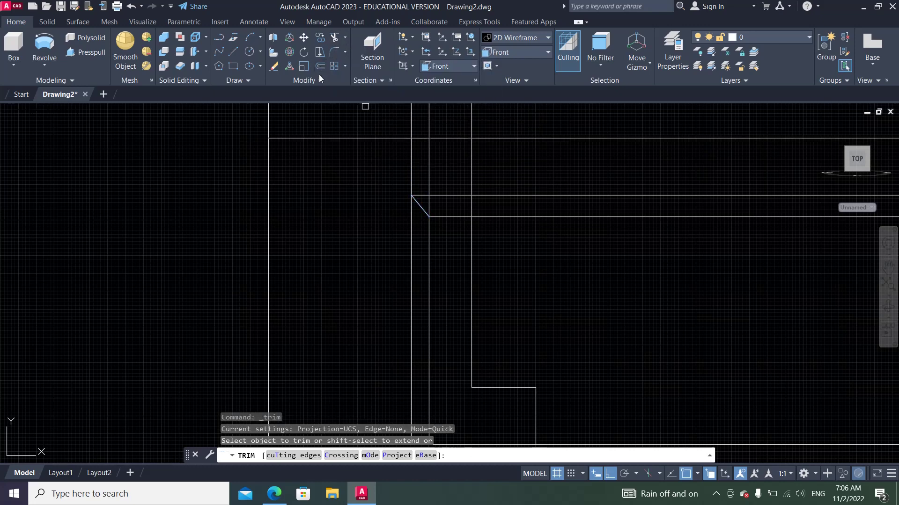
pyautogui.click(268, 343)
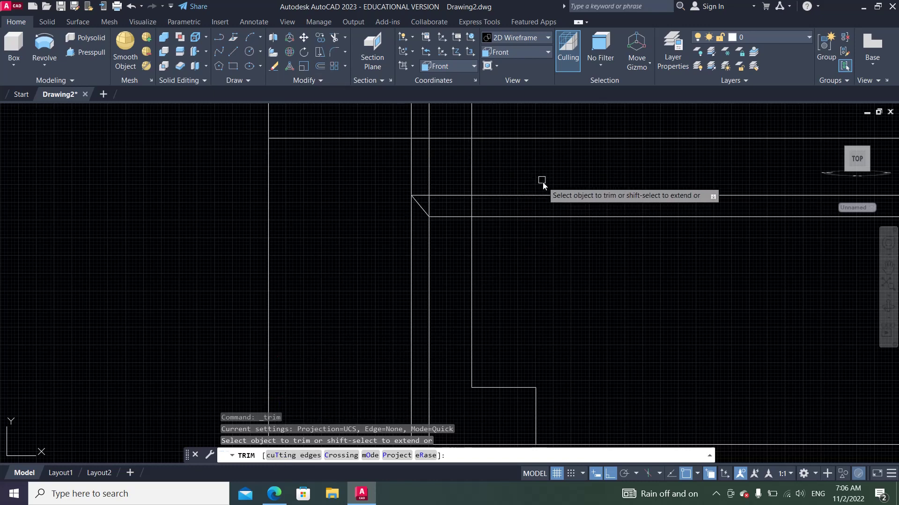
pyautogui.click(546, 196)
pyautogui.hotkey('ctrl', 'z')
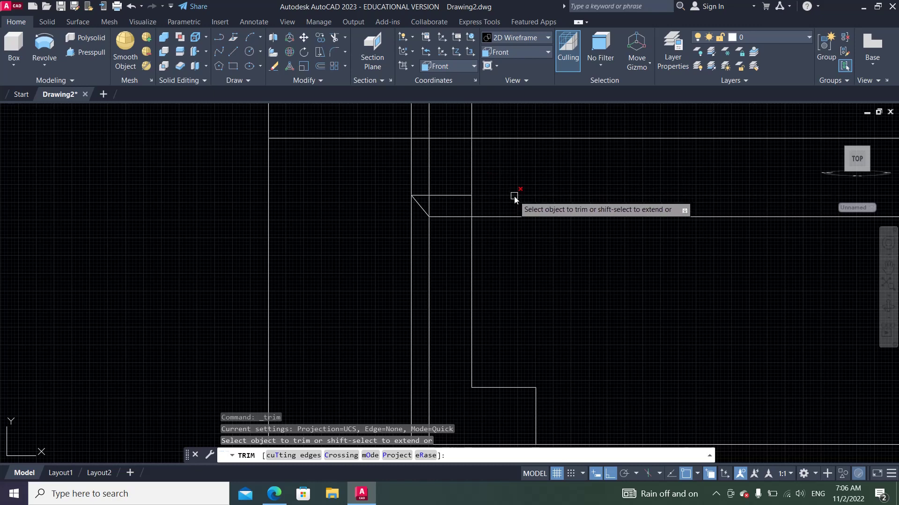
pyautogui.click(514, 196)
pyautogui.click(511, 215)
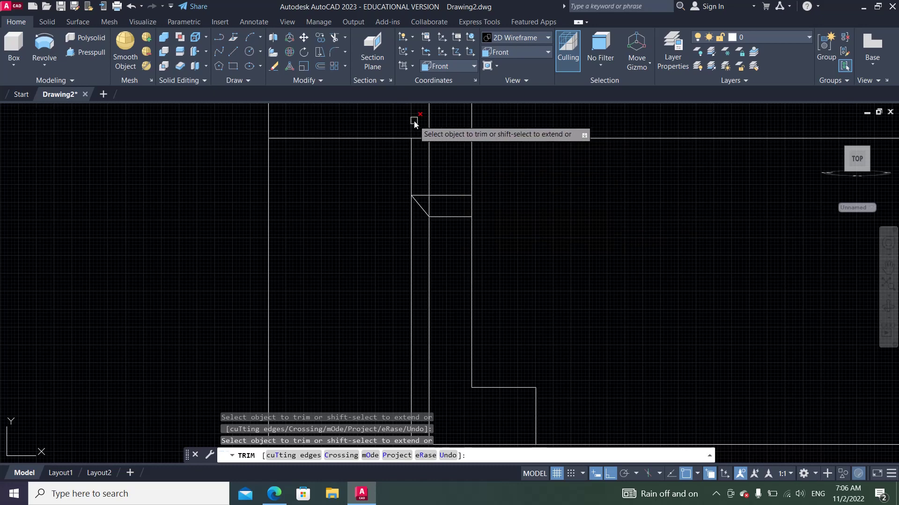
# Step: Trim away the vertical lines above the top line and the stub below the chamfer
pyautogui.click(413, 122)
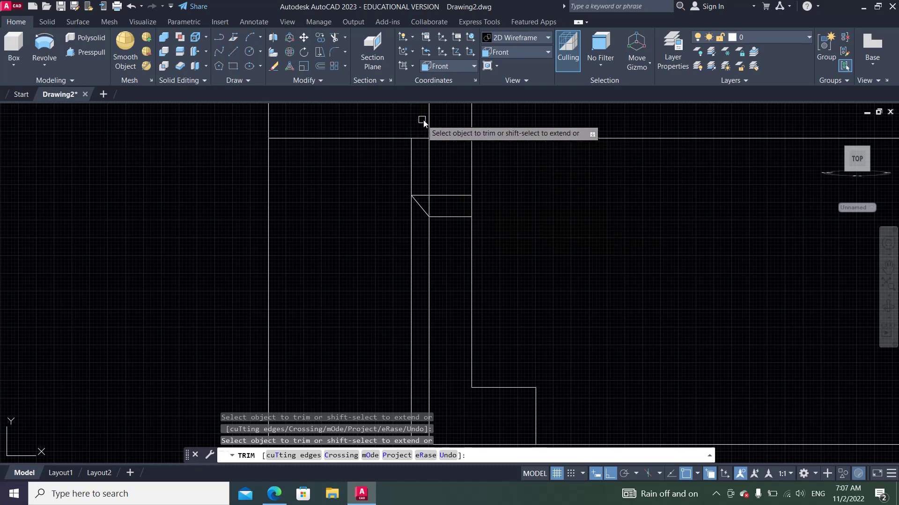
pyautogui.click(472, 120)
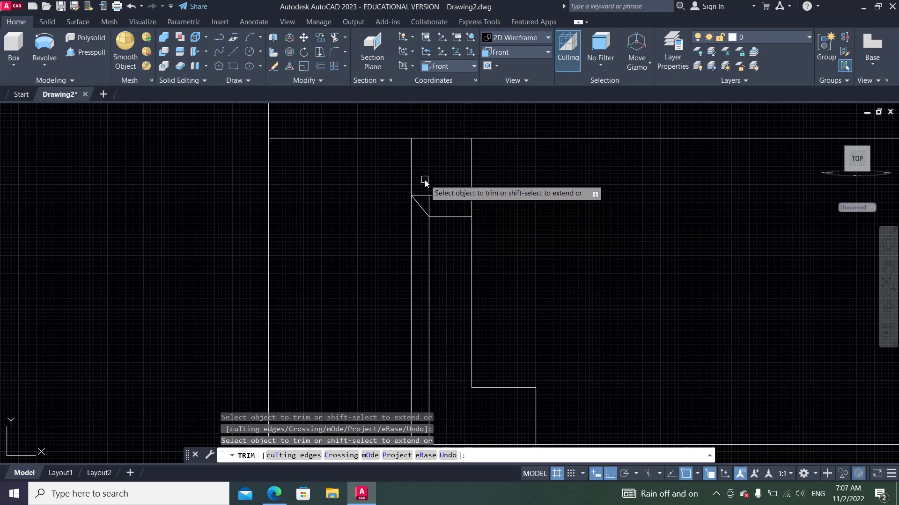
pyautogui.scroll(4, 427, 189)
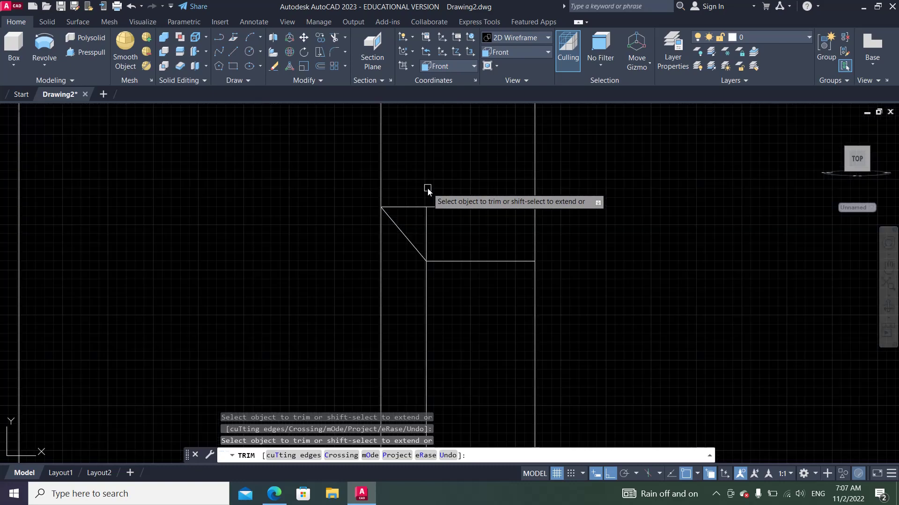
pyautogui.click(424, 227)
pyautogui.scroll(-2, 417, 206)
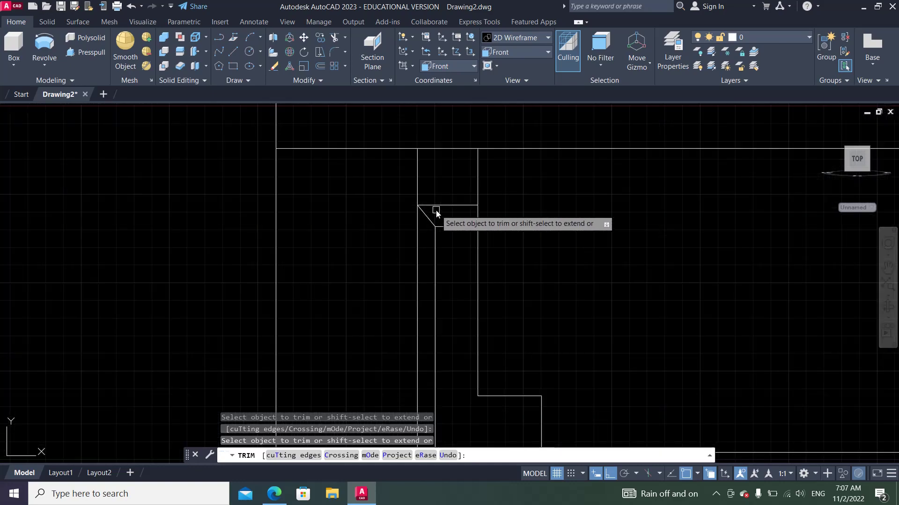
pyautogui.scroll(-3, 423, 208)
pyautogui.scroll(3, 429, 210)
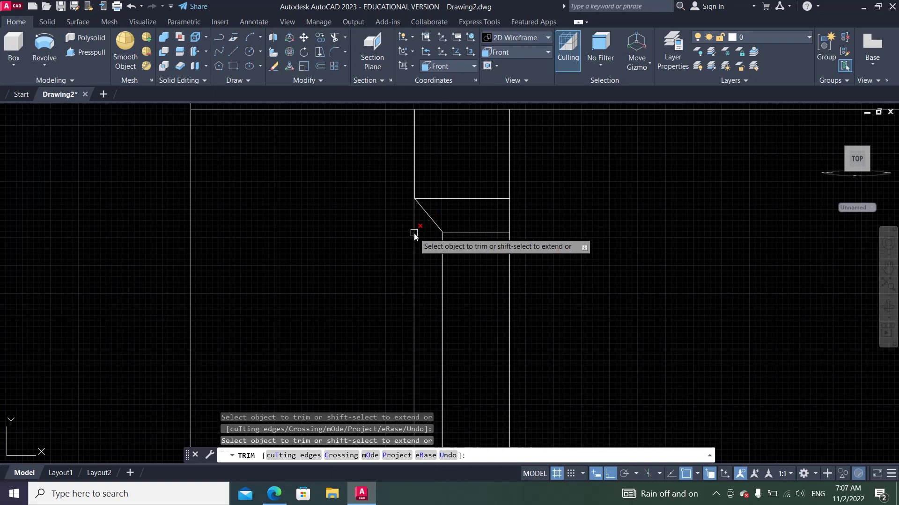
pyautogui.scroll(-2, 379, 255)
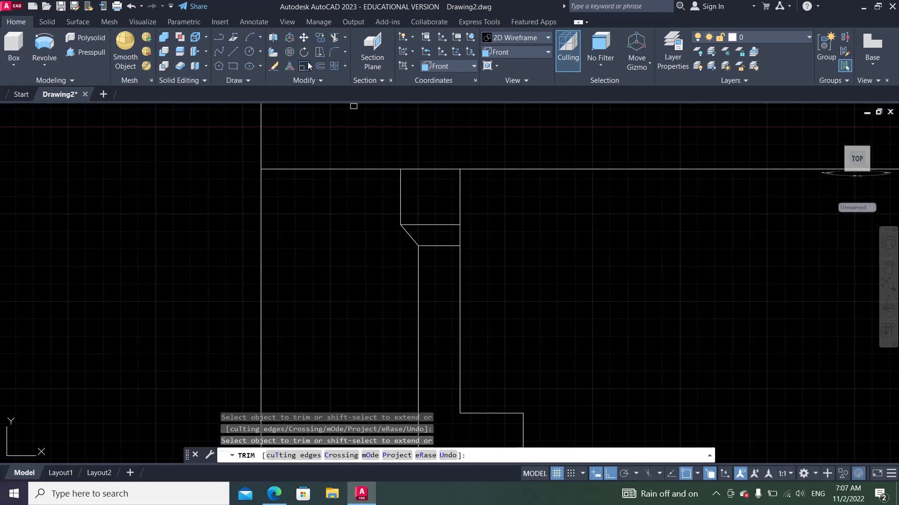
# Step: Erase the two extra chamfer lines with a crossing selection
pyautogui.click(275, 66)
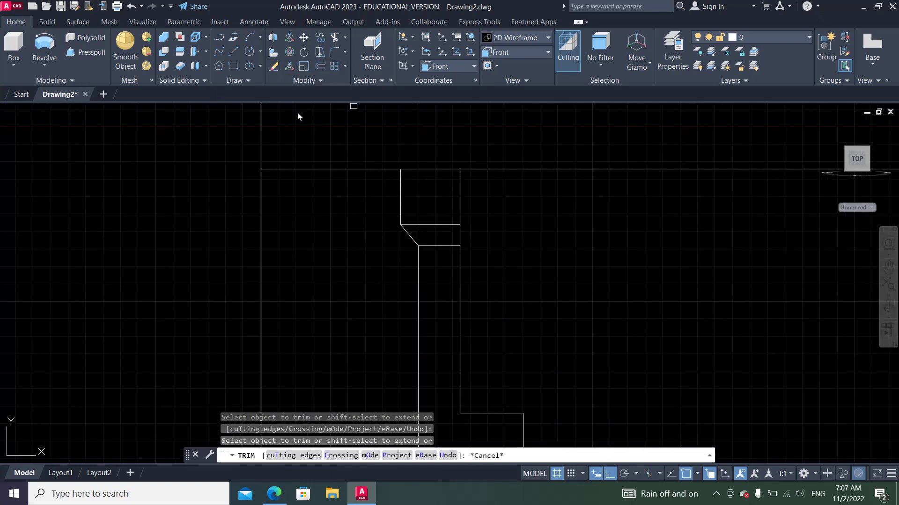
pyautogui.click(446, 213)
pyautogui.click(429, 249)
pyautogui.press('Return')
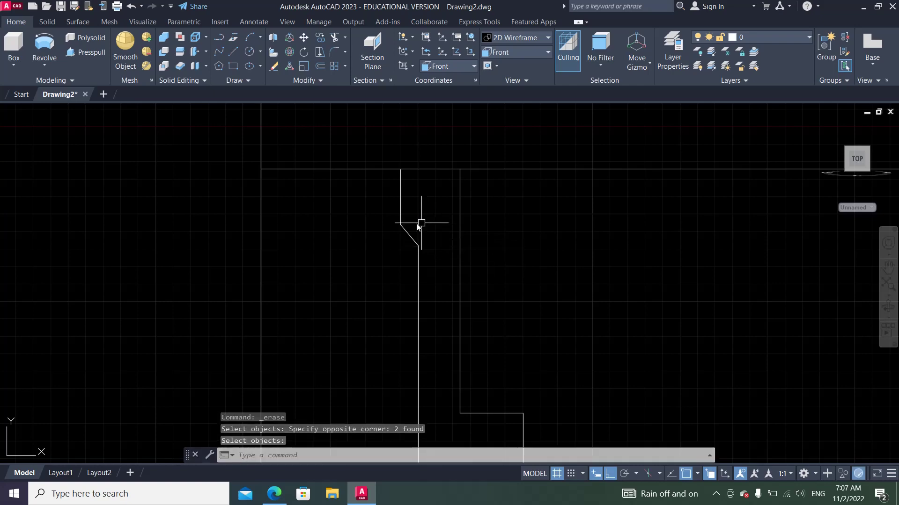
pyautogui.scroll(-2, 404, 230)
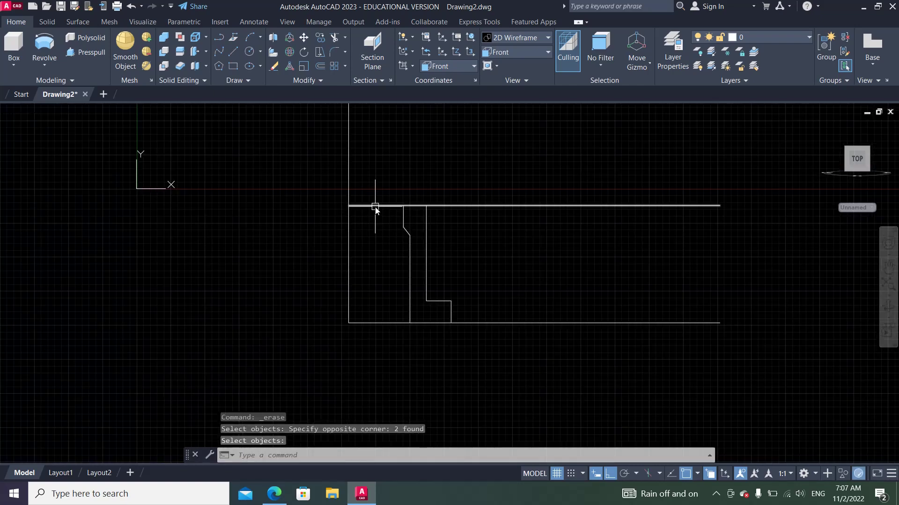
# Step: Trim off the top-left line segment, then view the reference PDF
pyautogui.click(335, 37)
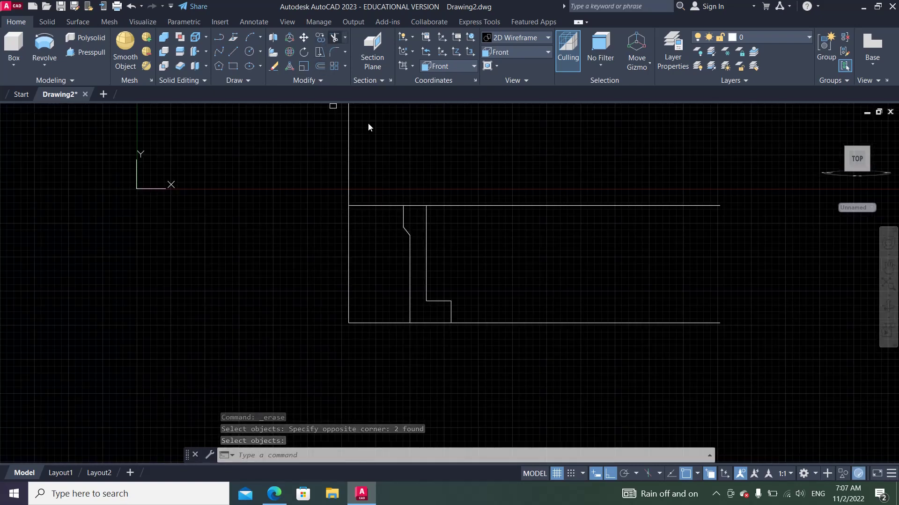
pyautogui.click(383, 205)
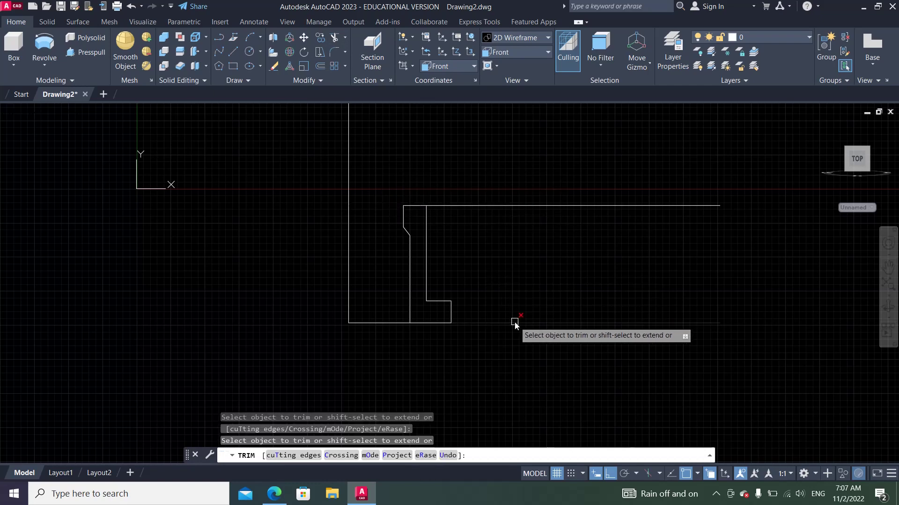
pyautogui.rightClick(428, 154)
pyautogui.click(439, 162)
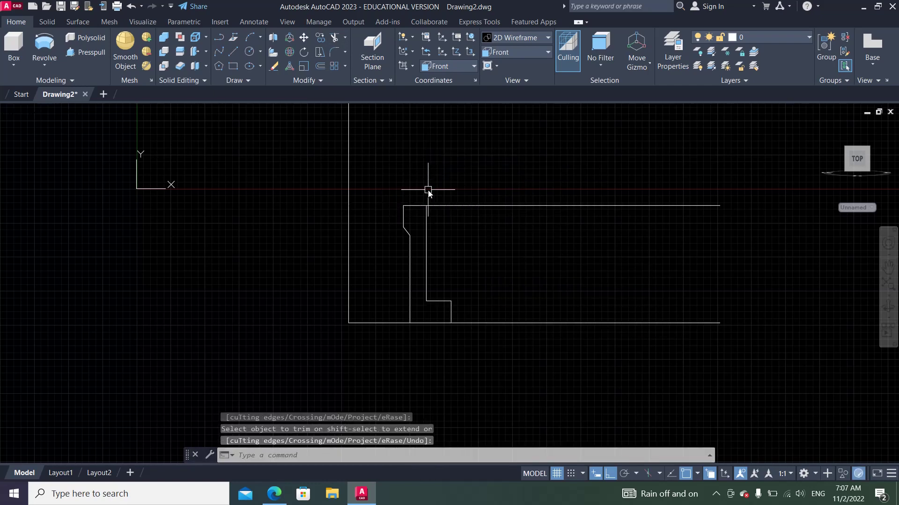
pyautogui.click(361, 493)
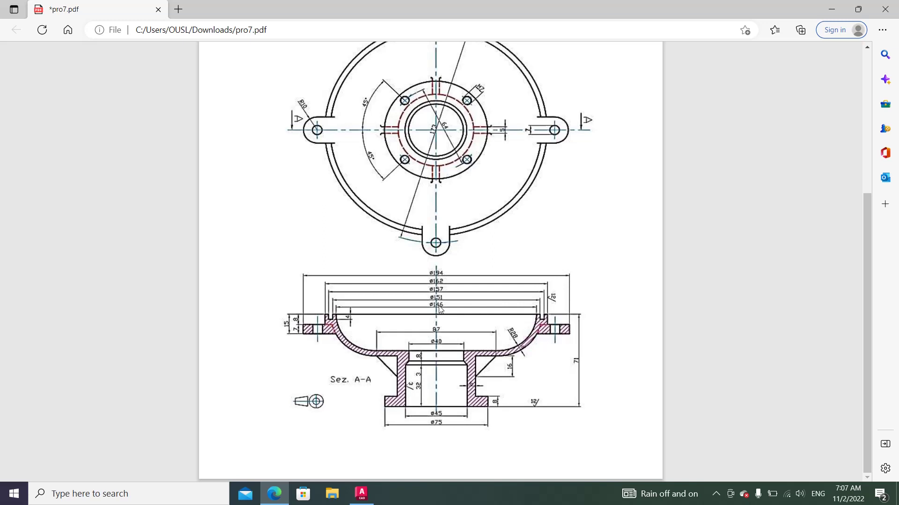
# Step: Offset the left vertical line 73 units to the right
pyautogui.click(362, 492)
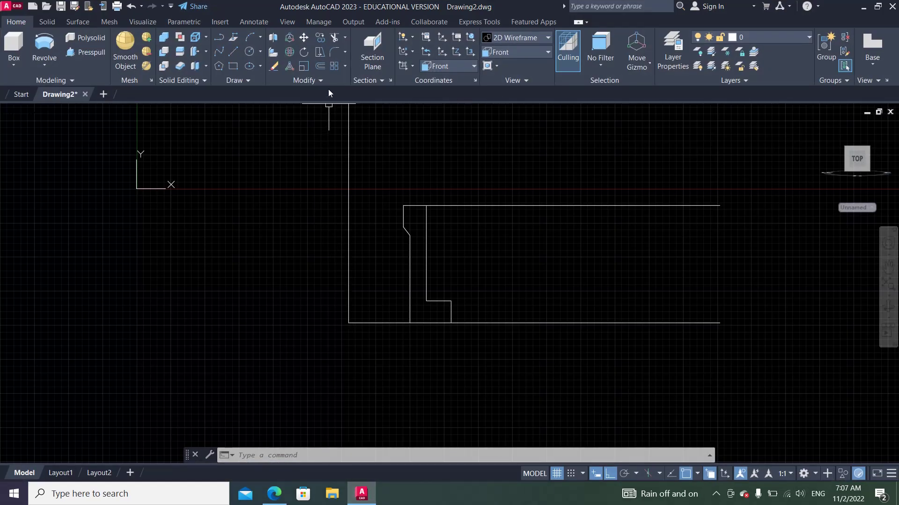
pyautogui.click(318, 67)
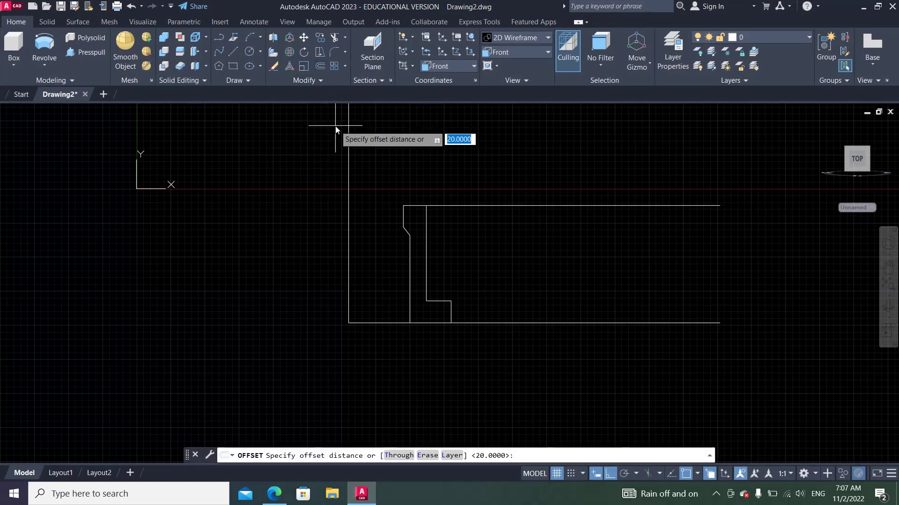
pyautogui.write('73')
pyautogui.press('Return')
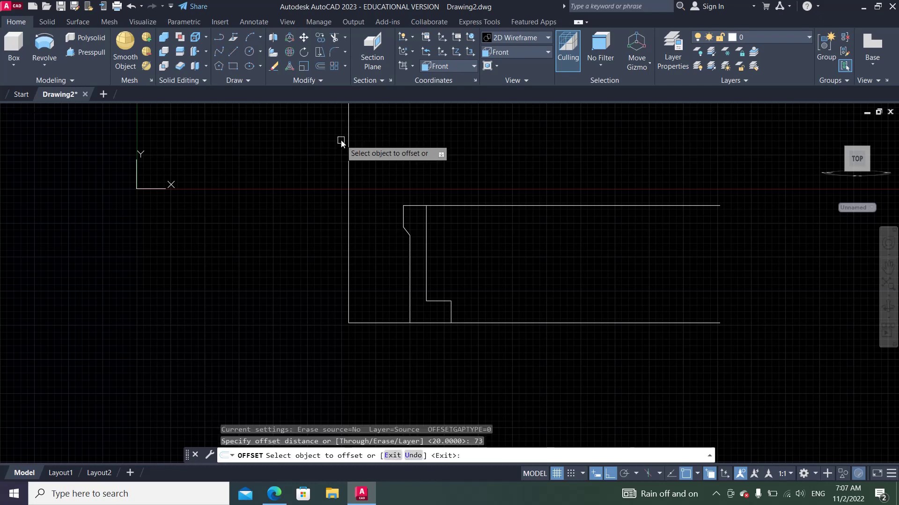
pyautogui.click(348, 150)
pyautogui.click(393, 158)
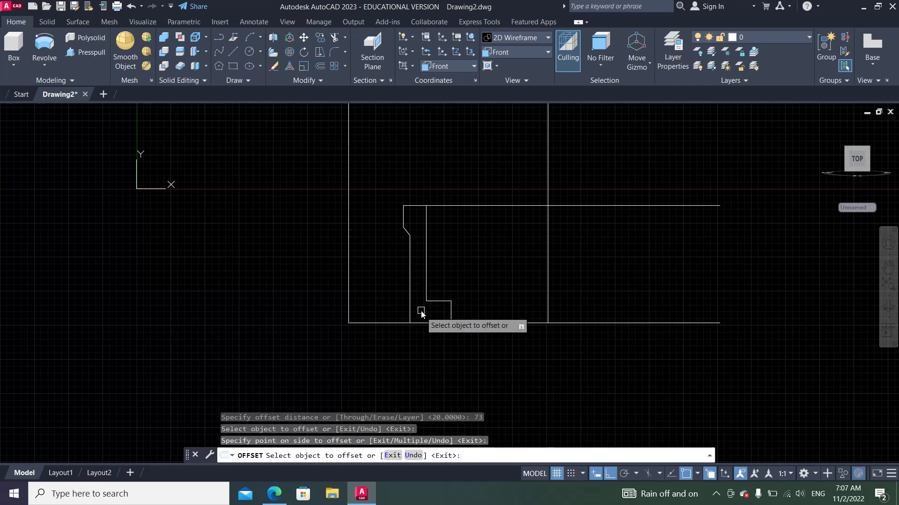
pyautogui.scroll(-2, 421, 316)
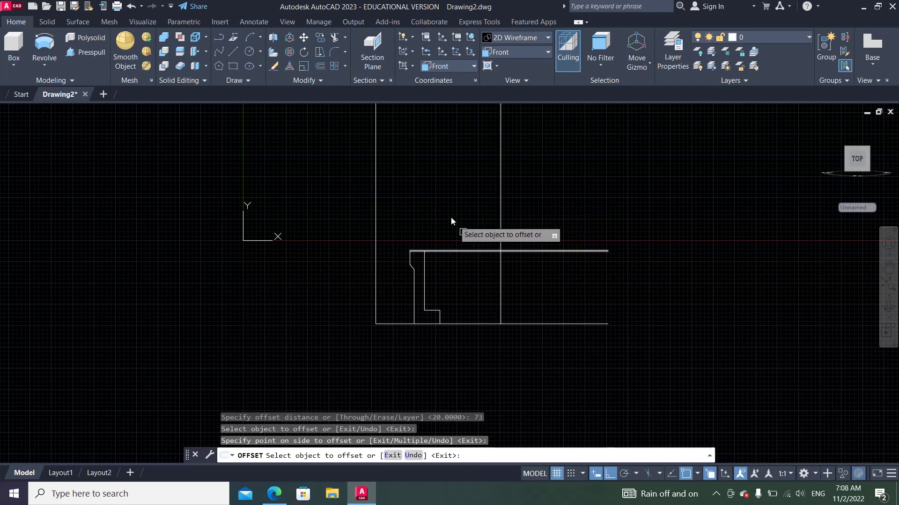
# Step: Fillet the new vertical line and the horizontal line with radius 28
pyautogui.click(335, 52)
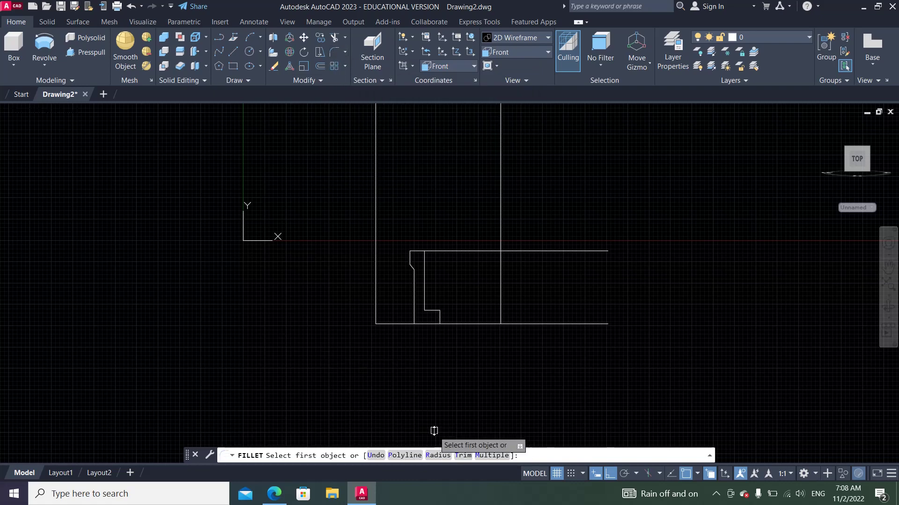
pyautogui.click(432, 456)
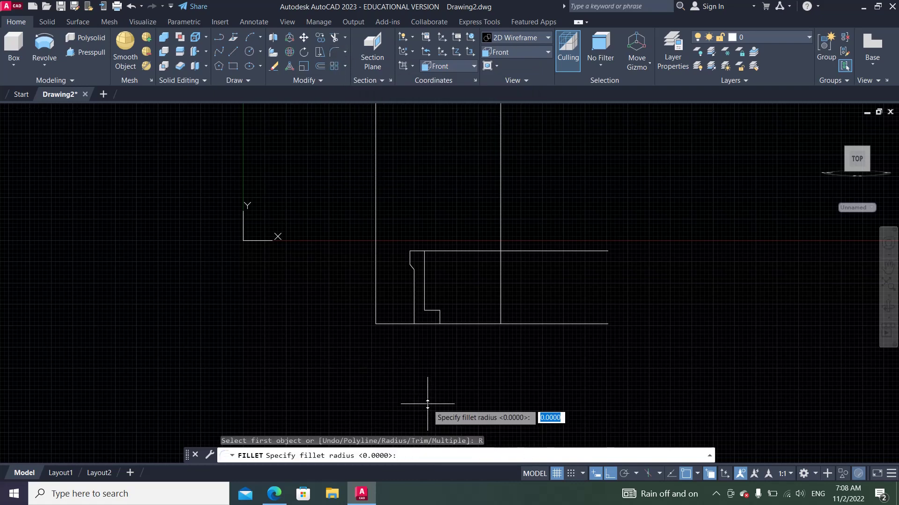
pyautogui.write('28')
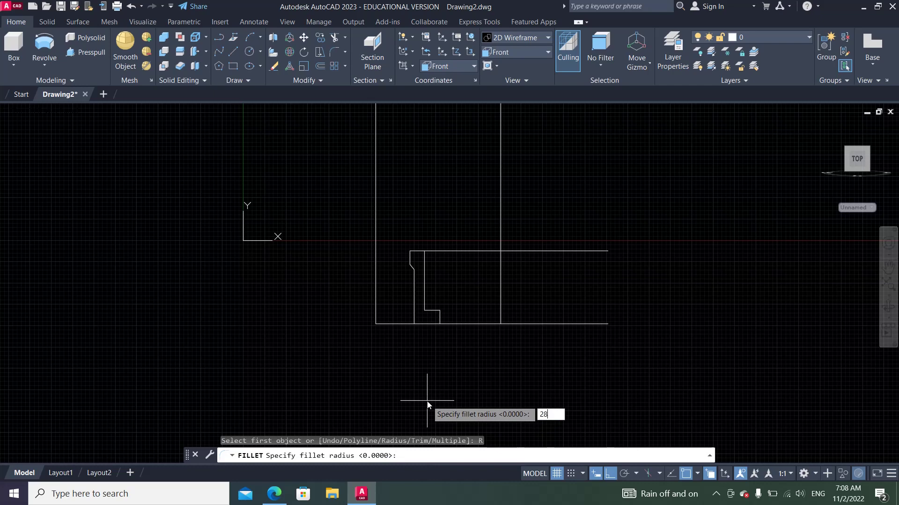
pyautogui.press('Return')
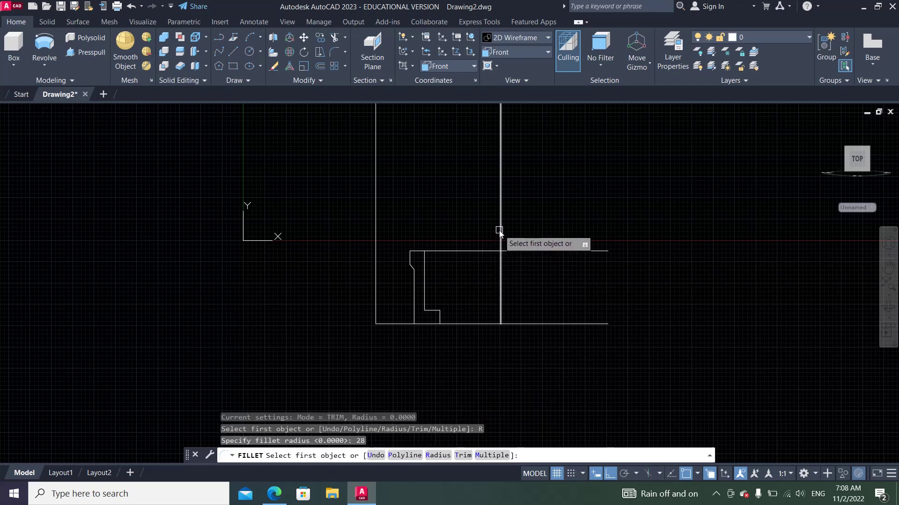
pyautogui.click(499, 230)
pyautogui.click(484, 248)
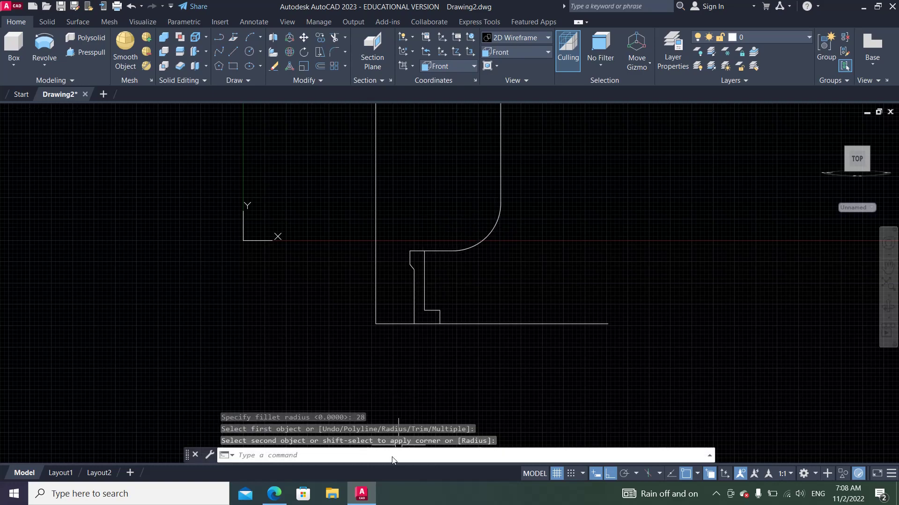
pyautogui.hotkey('alt', 'Tab')
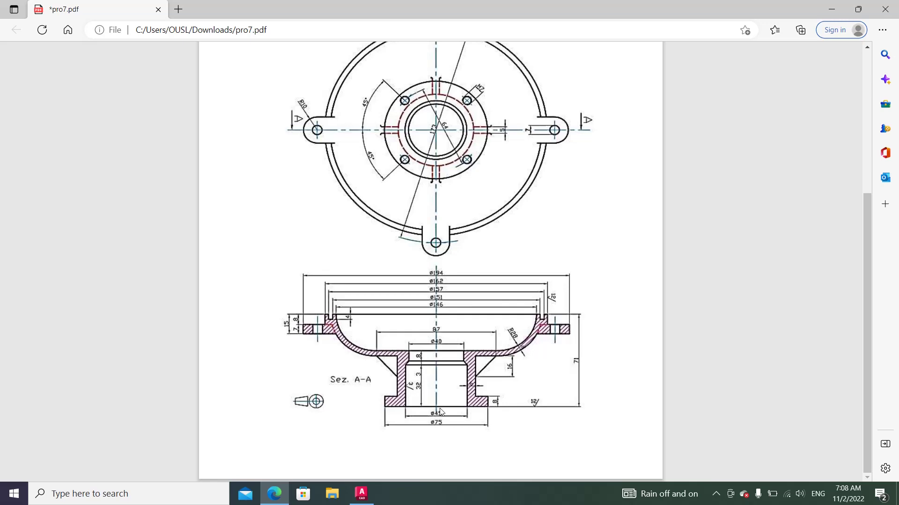
# Step: Offset the fillet arc and the short ledge line 4 units outward
pyautogui.click(361, 494)
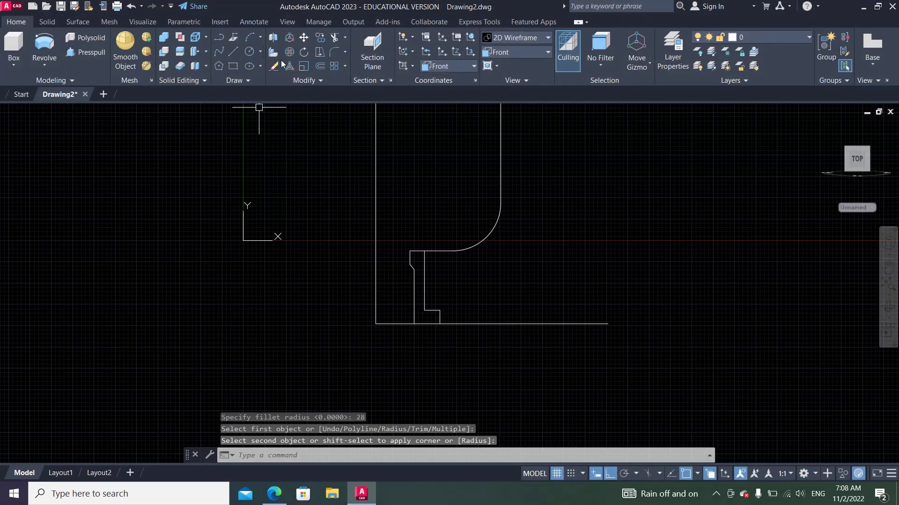
pyautogui.click(318, 69)
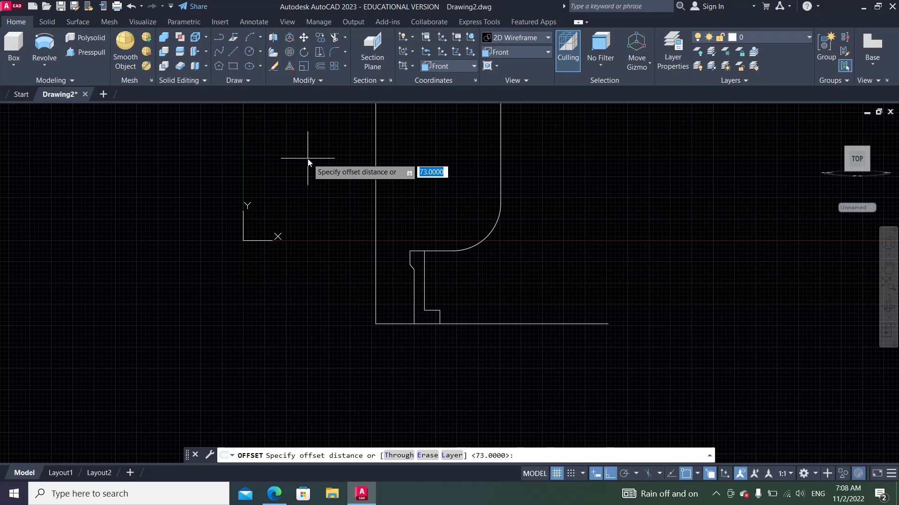
pyautogui.write('4')
pyautogui.press('Return')
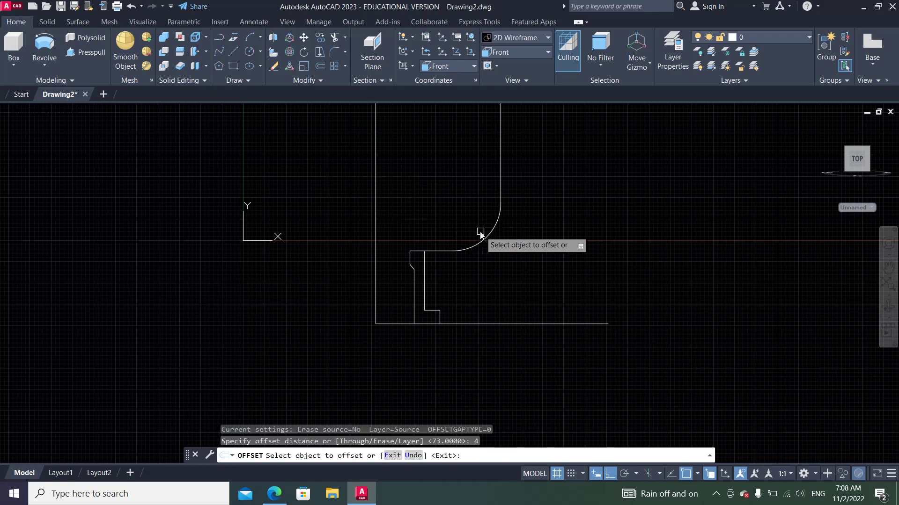
pyautogui.click(487, 237)
pyautogui.click(490, 261)
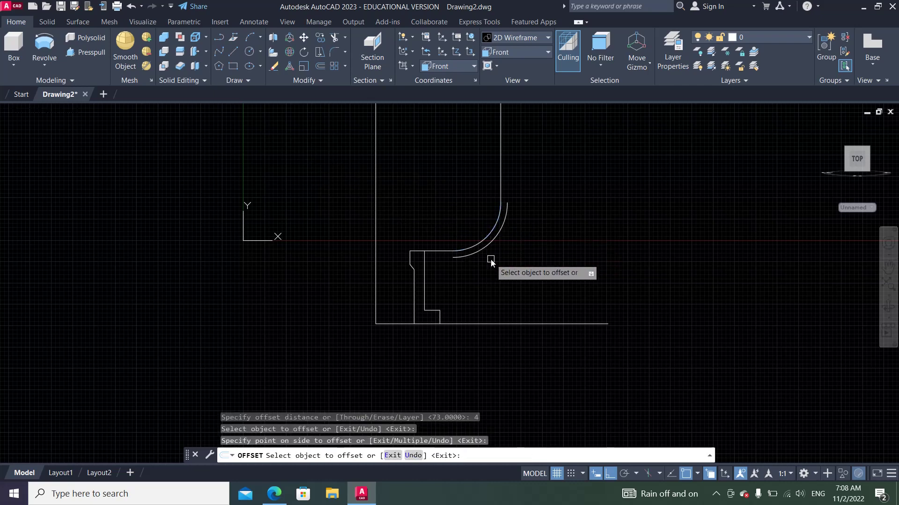
pyautogui.click(440, 252)
pyautogui.scroll(4, 427, 249)
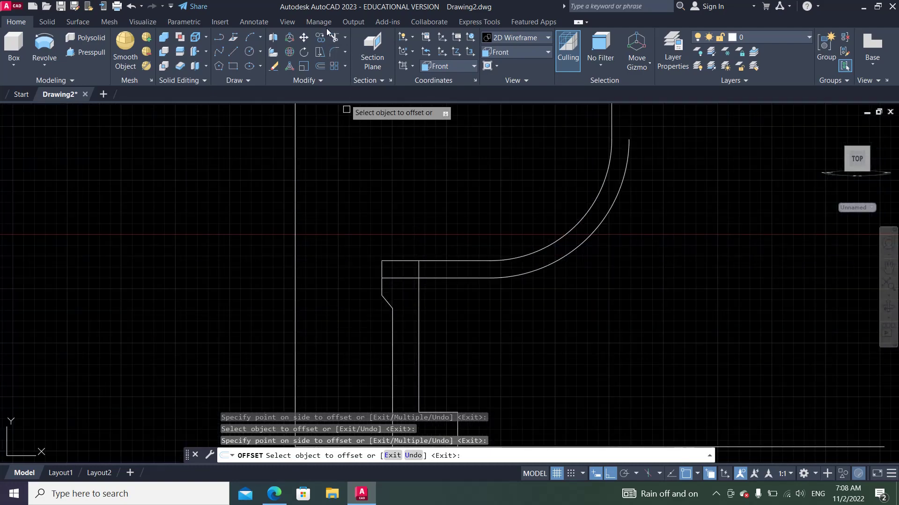
# Step: Trim away the leftover short line segment, then return to the reference PDF
pyautogui.click(335, 38)
pyautogui.click(392, 279)
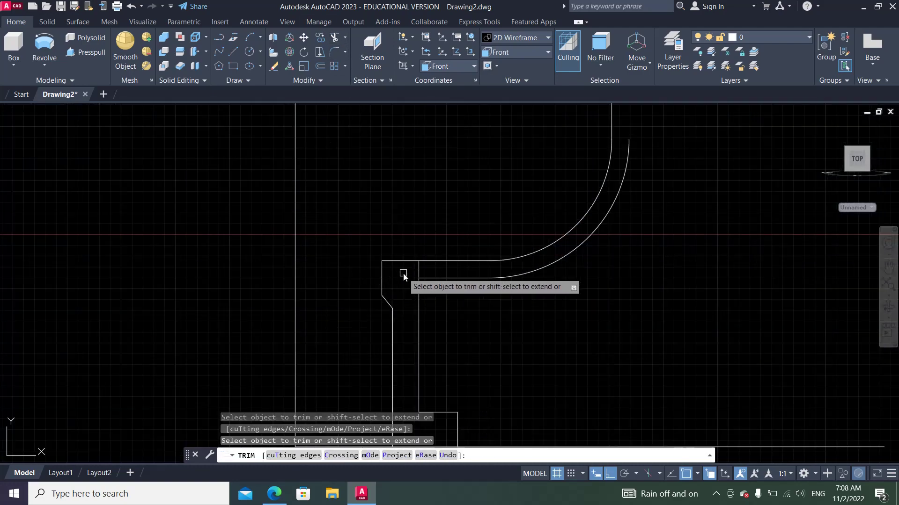
pyautogui.scroll(-3, 377, 224)
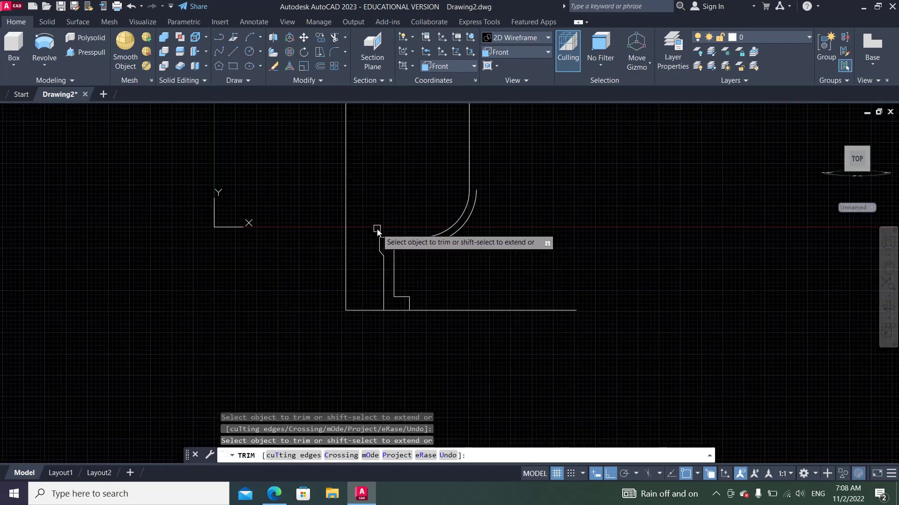
pyautogui.rightClick(384, 206)
pyautogui.click(393, 212)
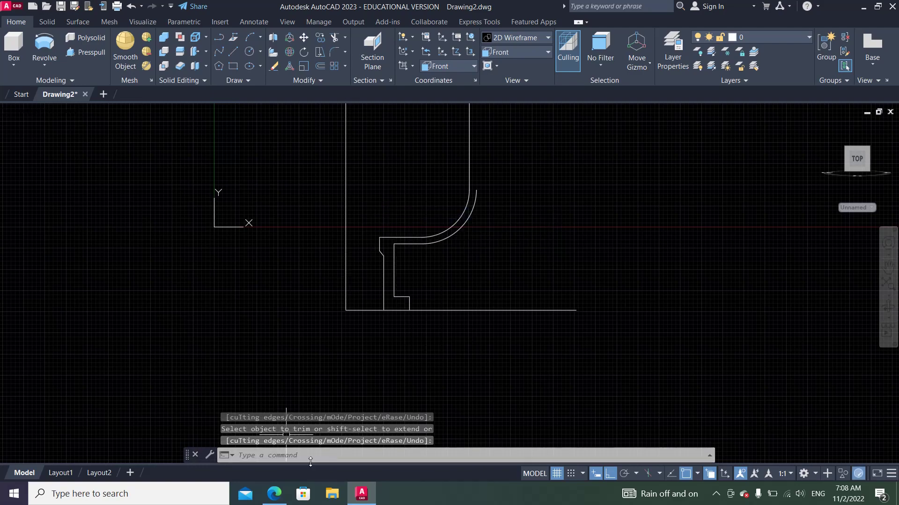
pyautogui.click(370, 493)
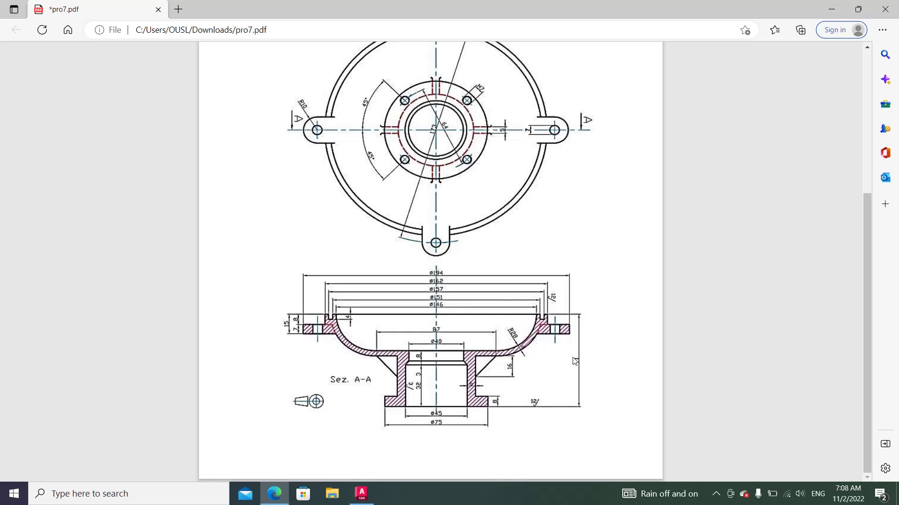
# Step: Offset the bottom base line 71 units upward for the overall height
pyautogui.click(361, 493)
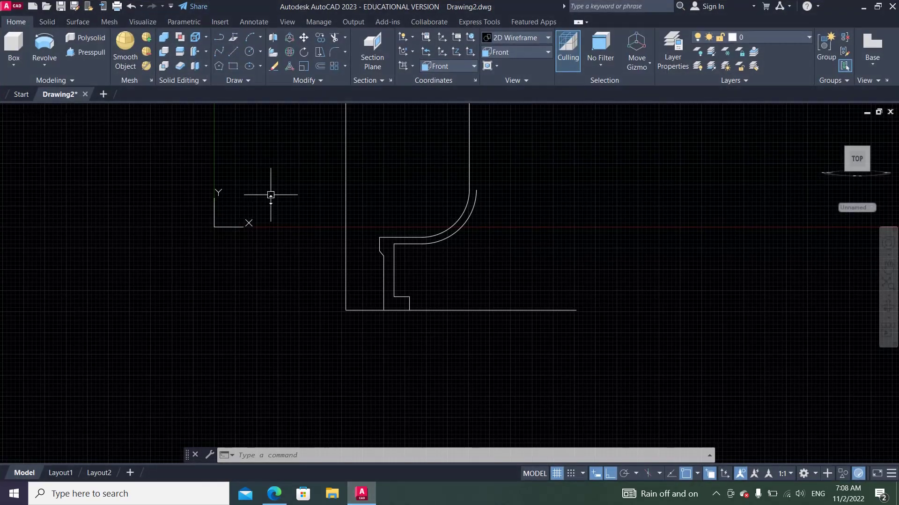
pyautogui.click(323, 65)
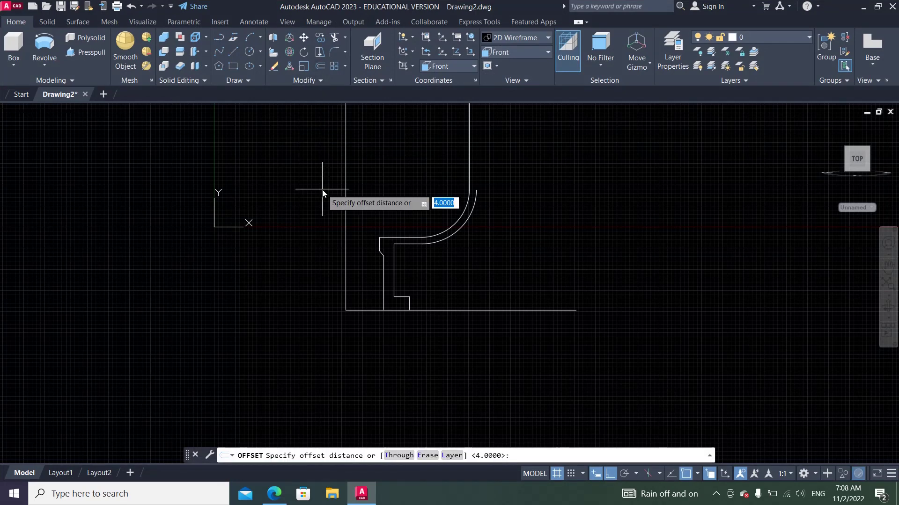
pyautogui.write('71')
pyautogui.press('Return')
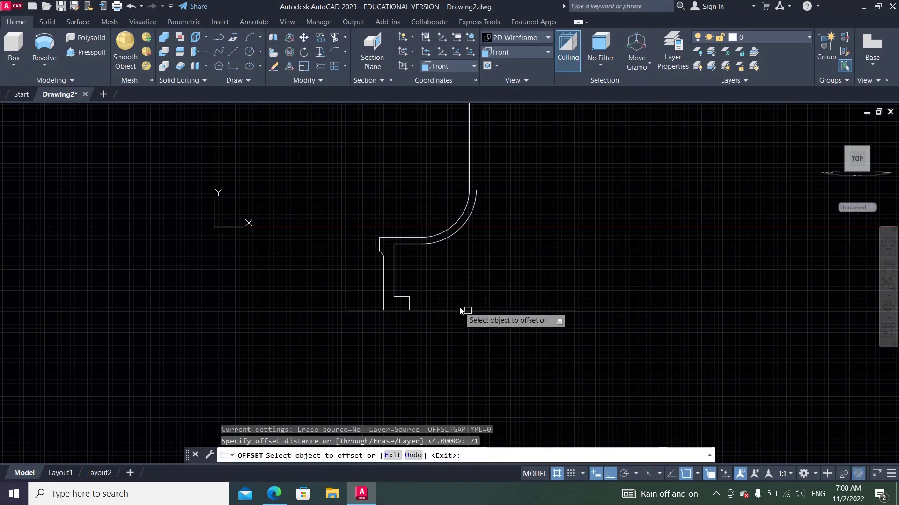
pyautogui.click(496, 310)
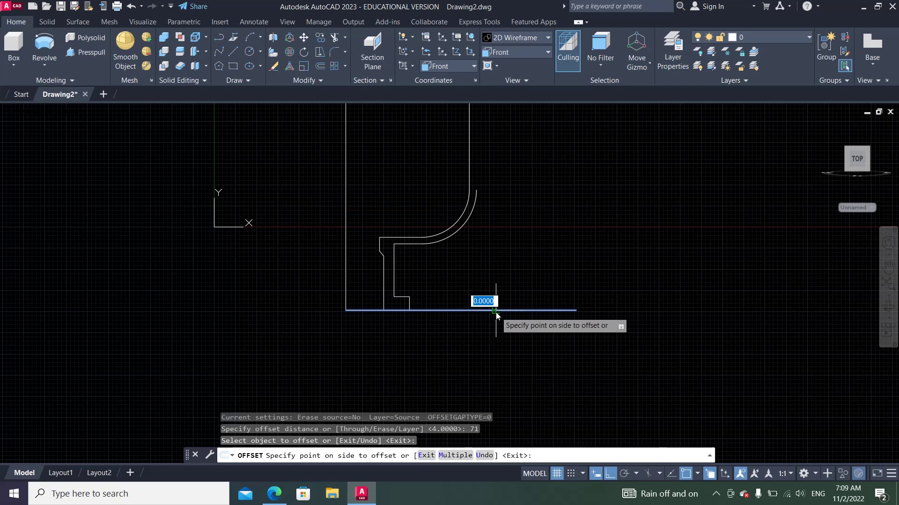
pyautogui.click(500, 248)
pyautogui.rightClick(501, 249)
pyautogui.click(520, 257)
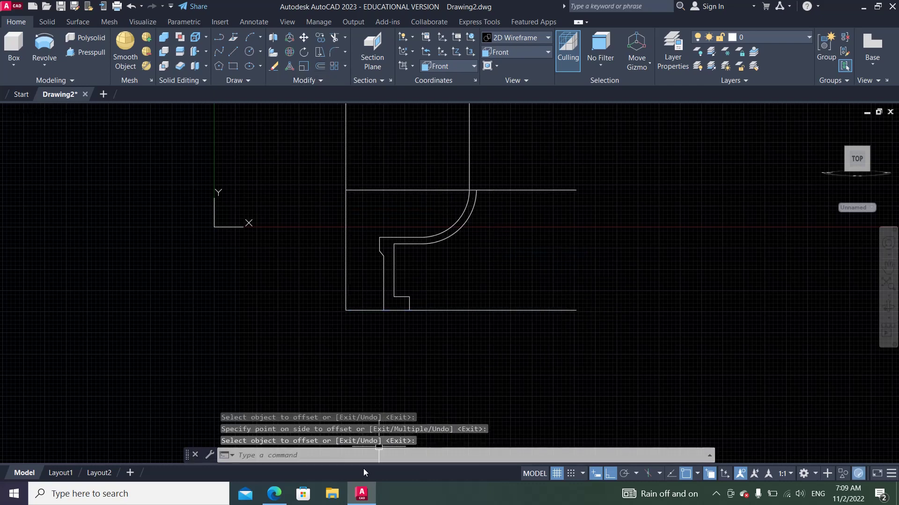
pyautogui.click(361, 493)
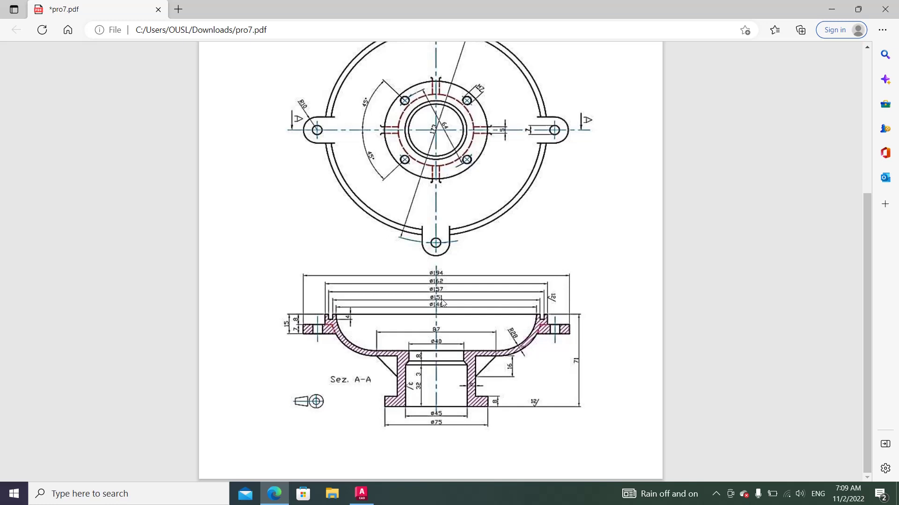
# Step: Offset the left vertical axis line 75.5 units to the right
pyautogui.click(361, 493)
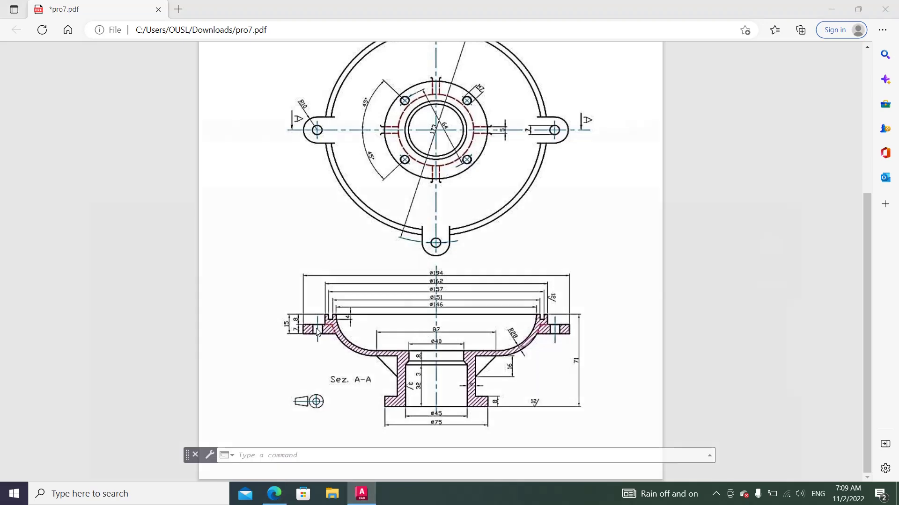
pyautogui.click(320, 66)
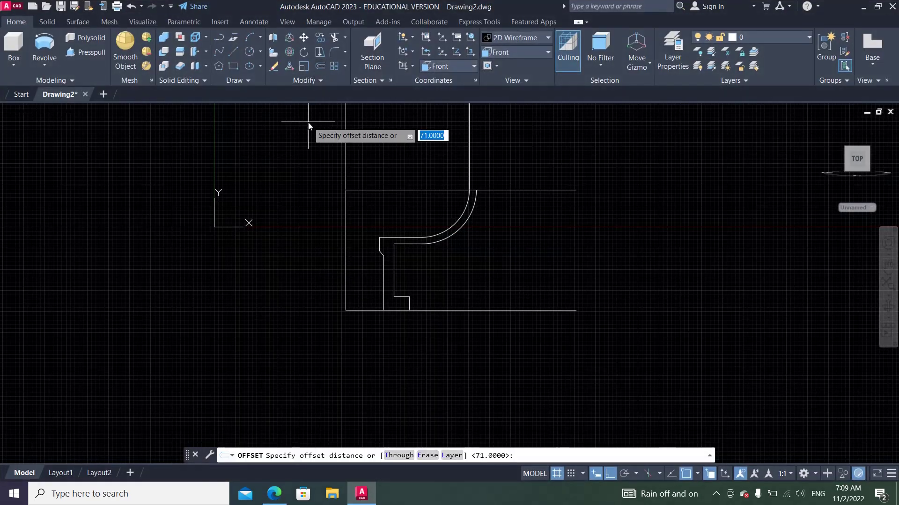
pyautogui.write('75.5')
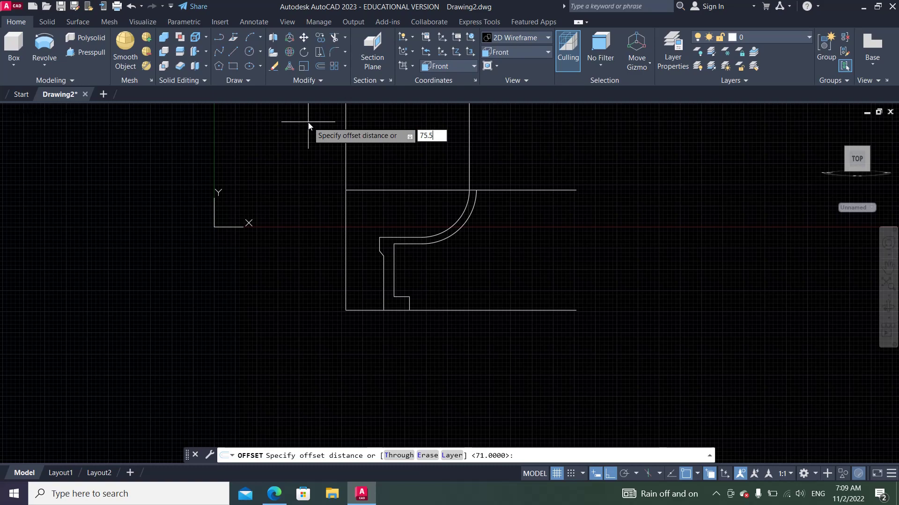
pyautogui.press('Return')
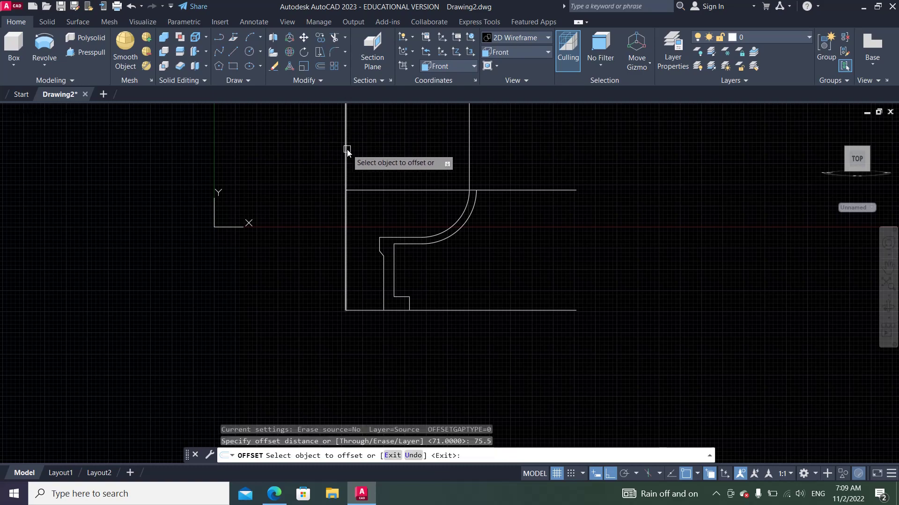
pyautogui.click(346, 149)
pyautogui.click(369, 164)
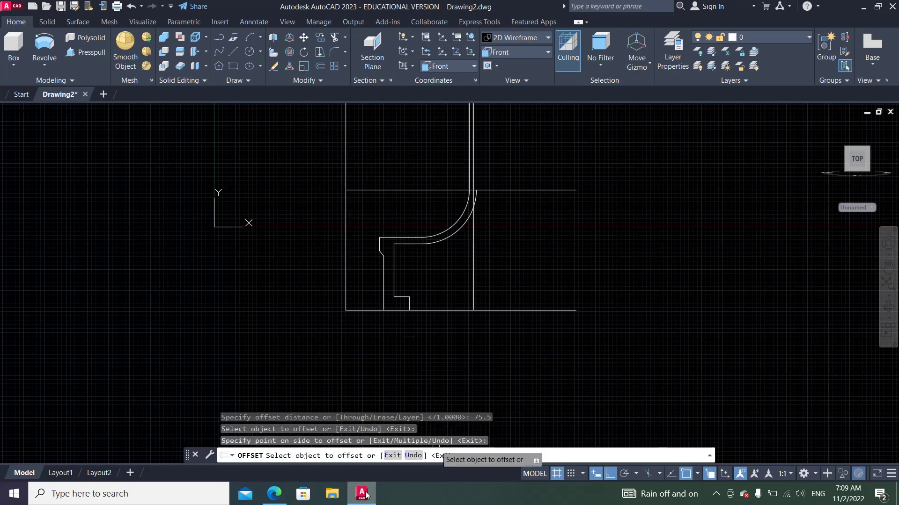
pyautogui.click(274, 493)
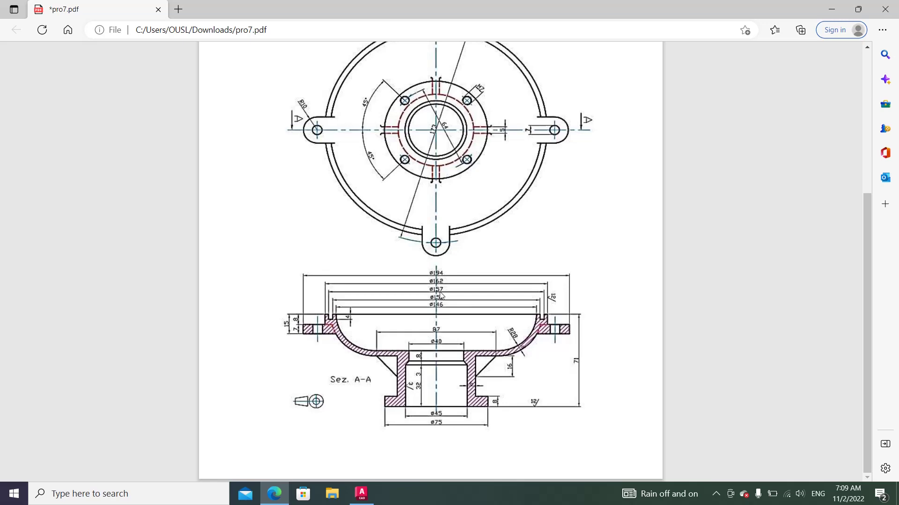
# Step: Offset the left vertical axis line 78.5 units to the right
pyautogui.click(361, 494)
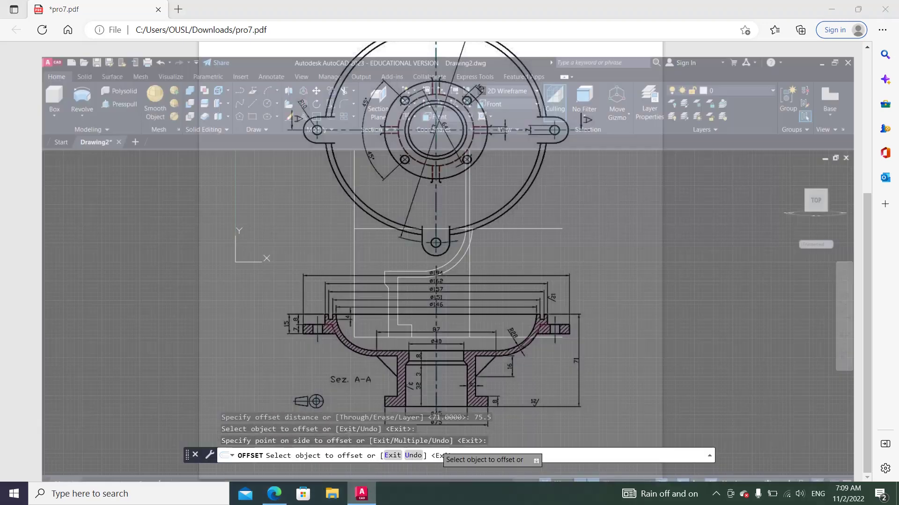
pyautogui.click(319, 69)
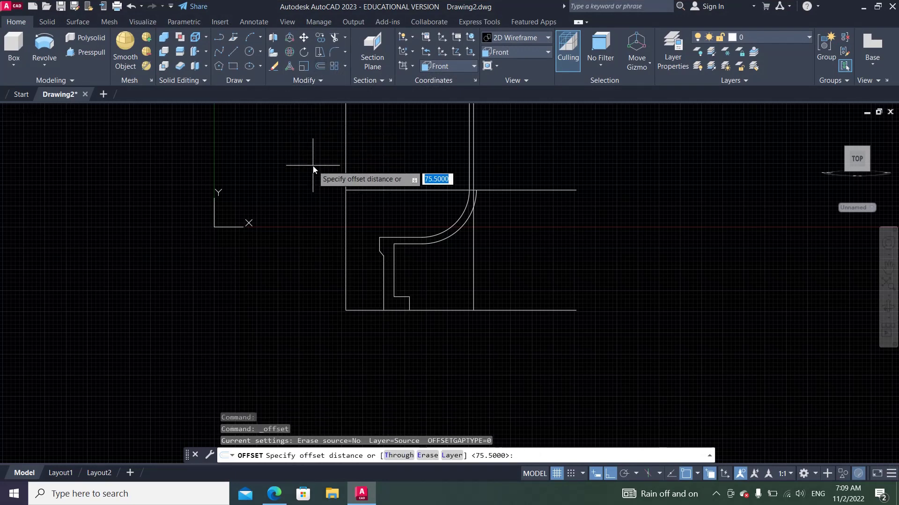
pyautogui.write('78.5')
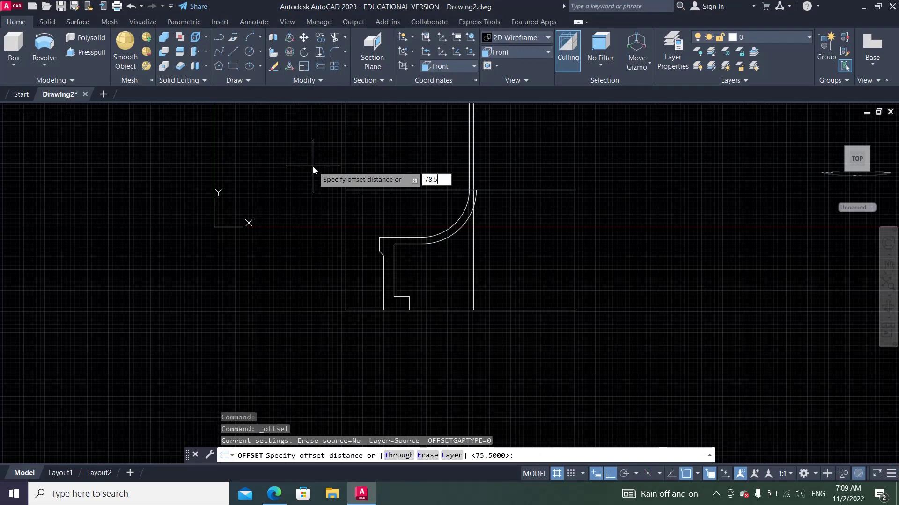
pyautogui.press('Return')
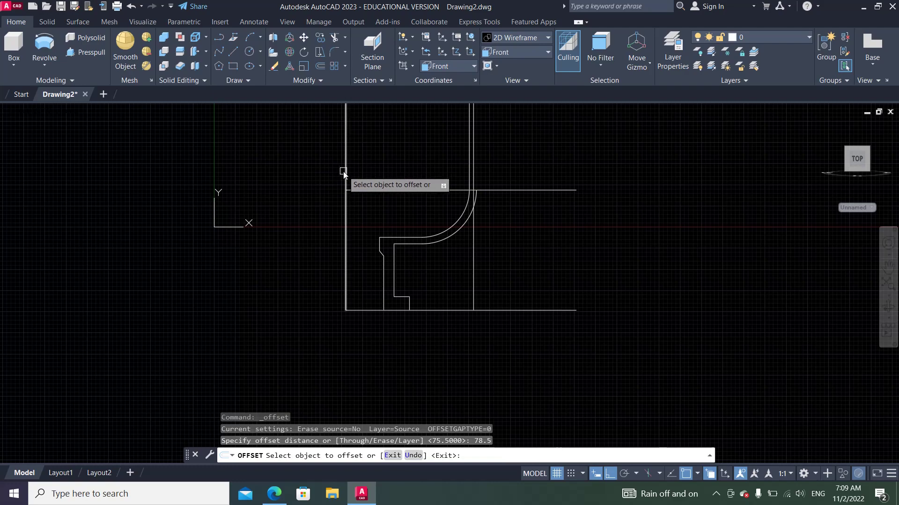
pyautogui.click(345, 175)
pyautogui.click(390, 167)
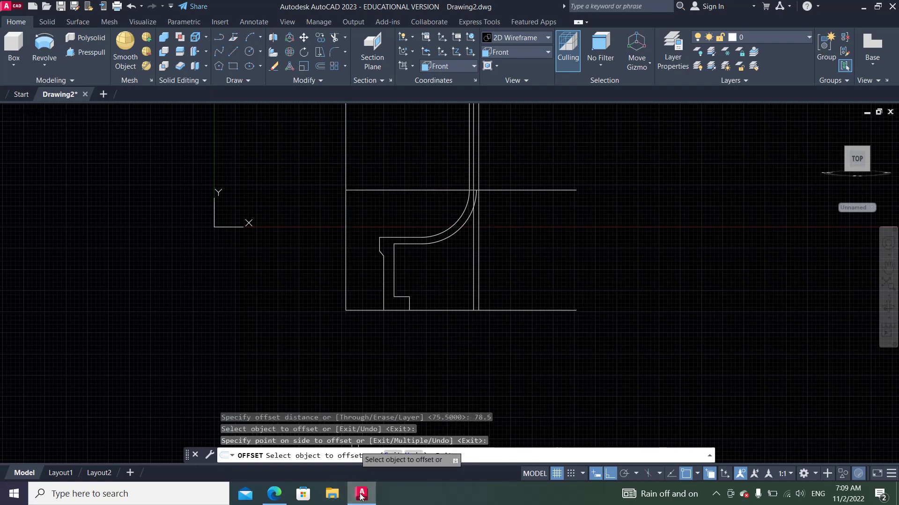
pyautogui.click(274, 494)
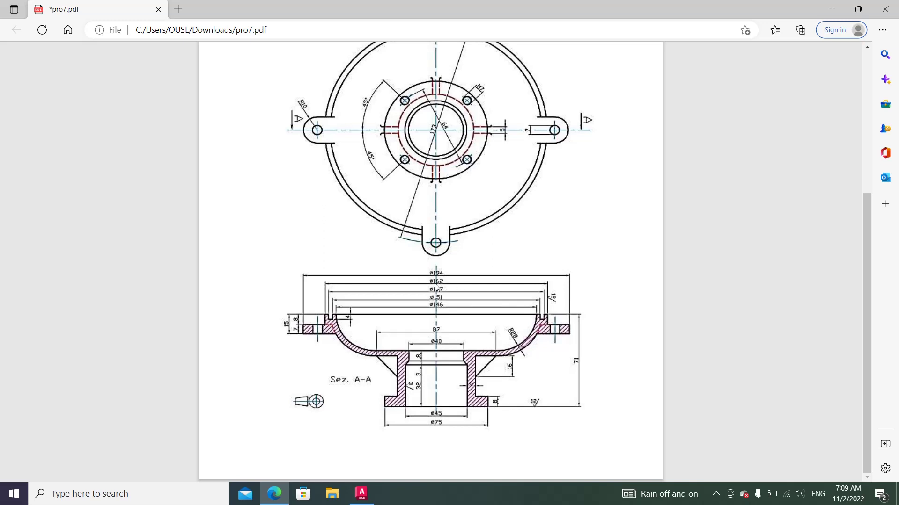
# Step: Offset the left vertical line 81 units to the right
pyautogui.click(361, 493)
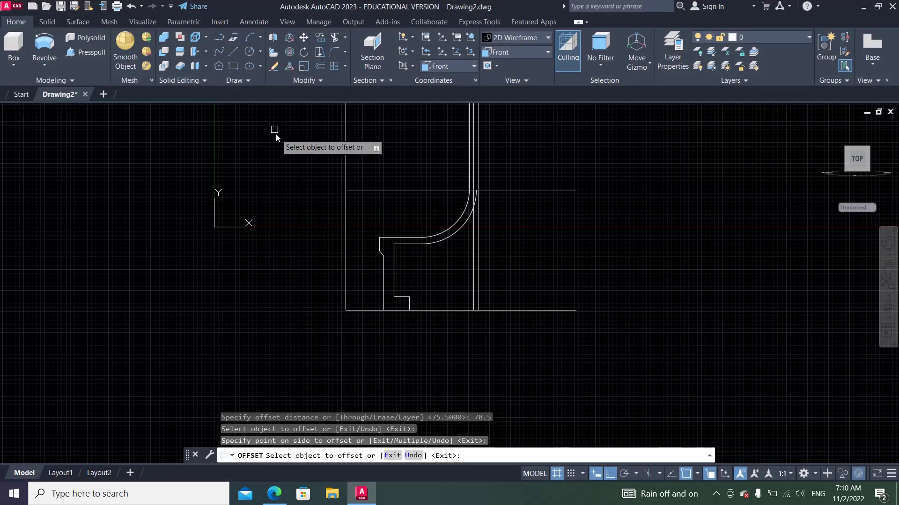
pyautogui.click(319, 68)
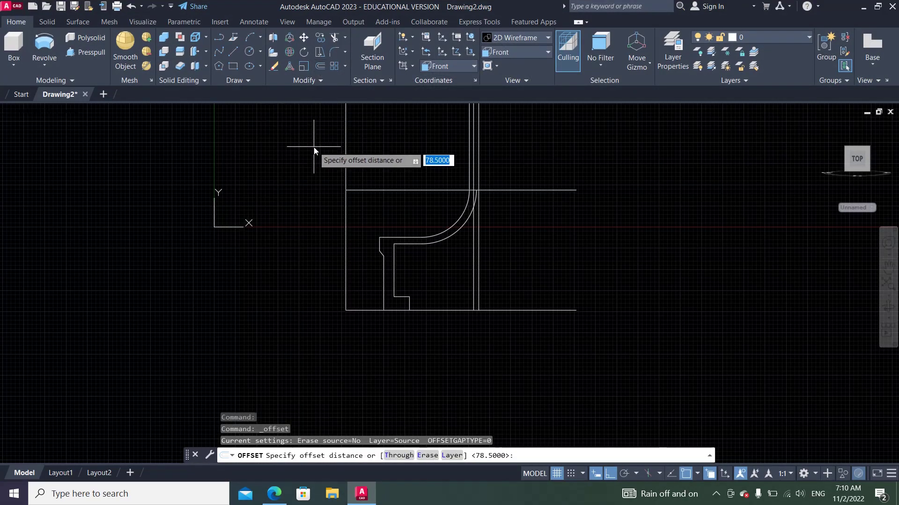
pyautogui.write('81')
pyautogui.press('Return')
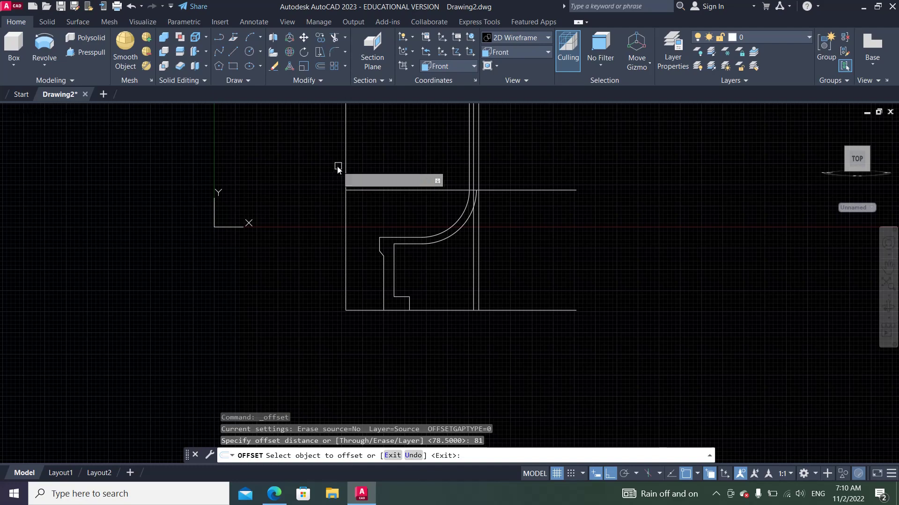
pyautogui.click(345, 177)
pyautogui.click(406, 174)
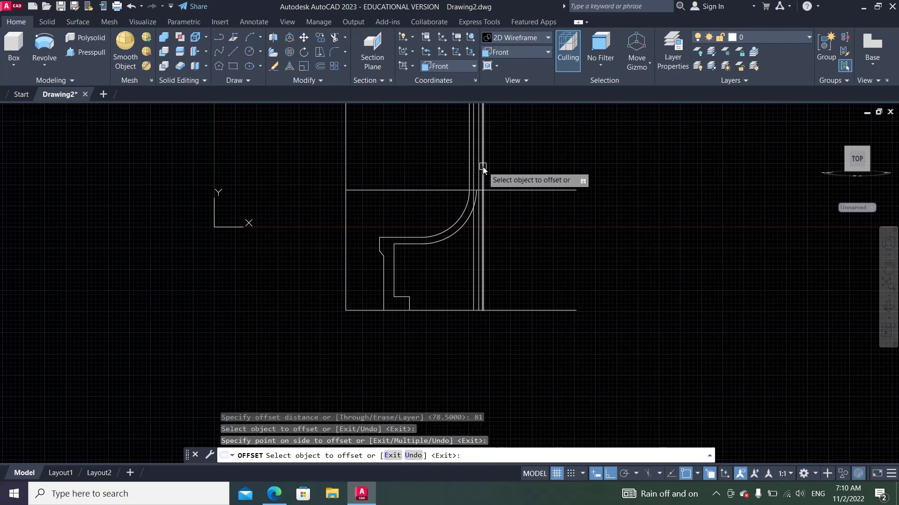
pyautogui.scroll(2, 482, 173)
pyautogui.scroll(2, 483, 170)
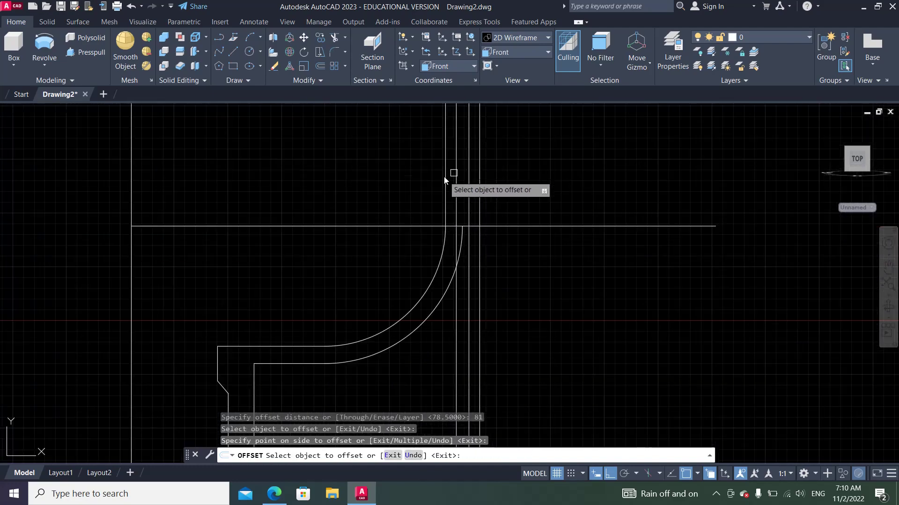
pyautogui.click(362, 491)
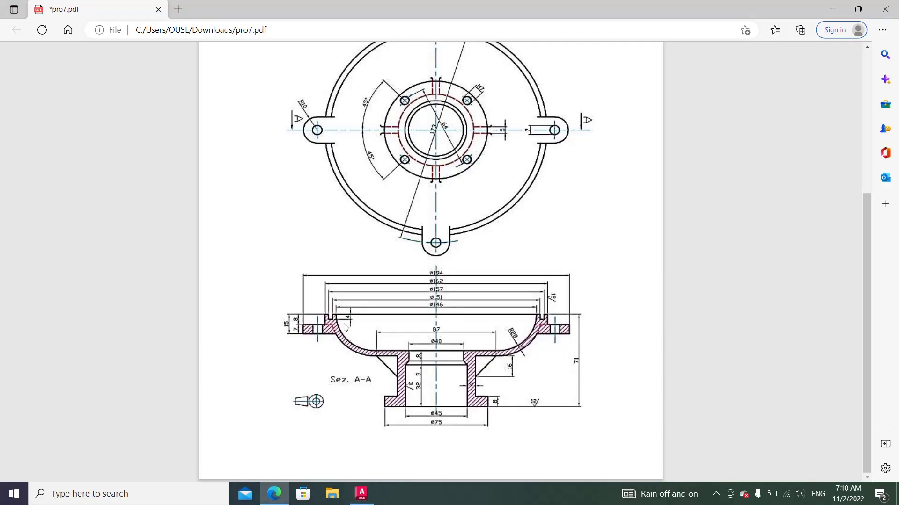
pyautogui.click(362, 493)
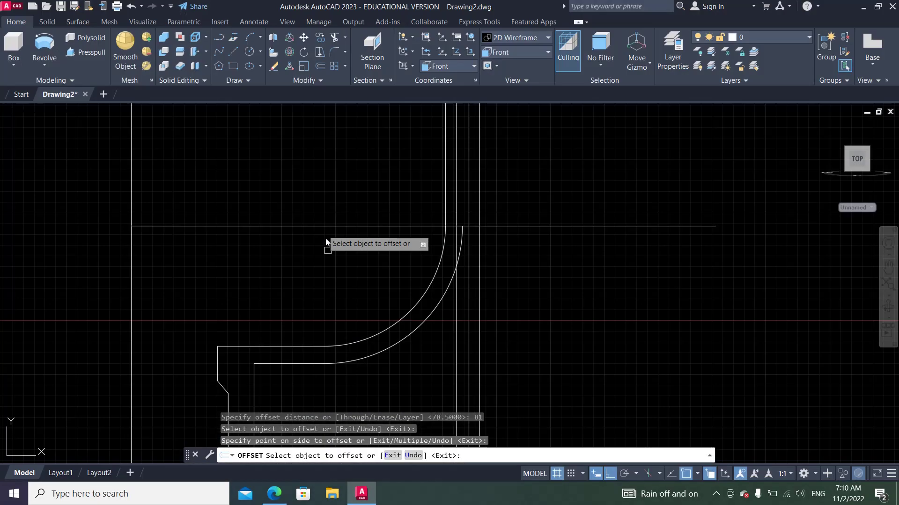
# Step: Offset the top horizontal line 4 units downward
pyautogui.click(321, 66)
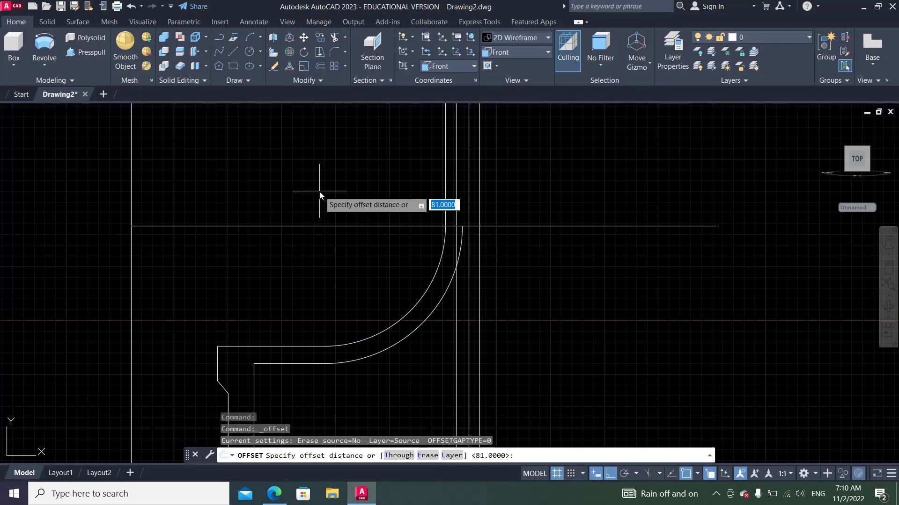
pyautogui.write('4')
pyautogui.press('Return')
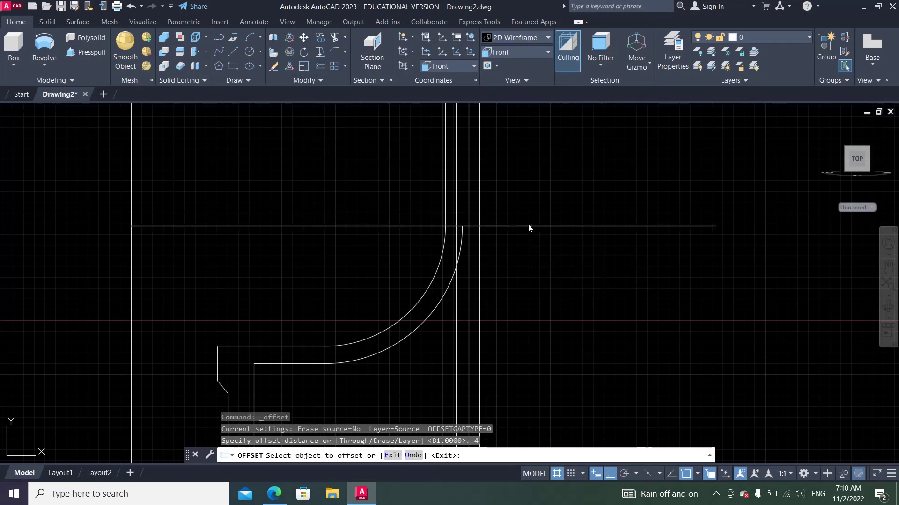
pyautogui.click(528, 226)
pyautogui.click(522, 252)
pyautogui.scroll(2, 512, 204)
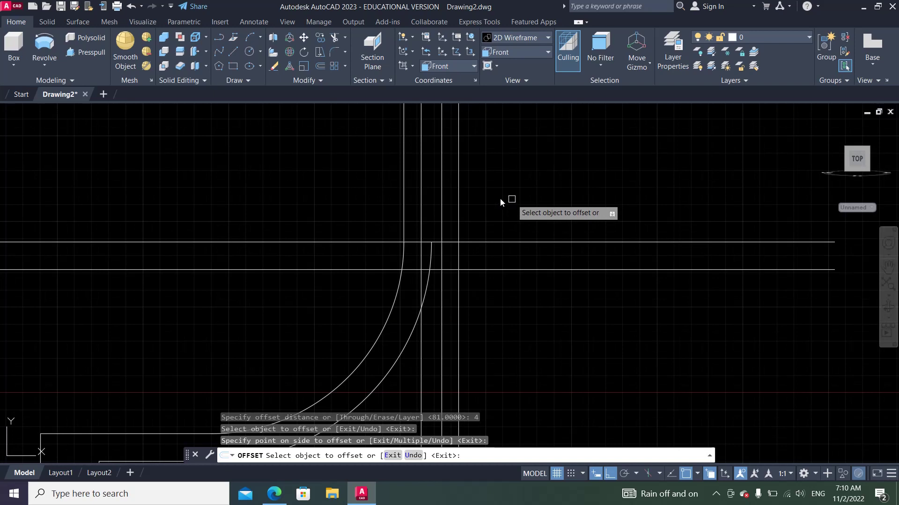
# Step: Fence-trim the vertical line ends that stick up above the top line
pyautogui.click(335, 38)
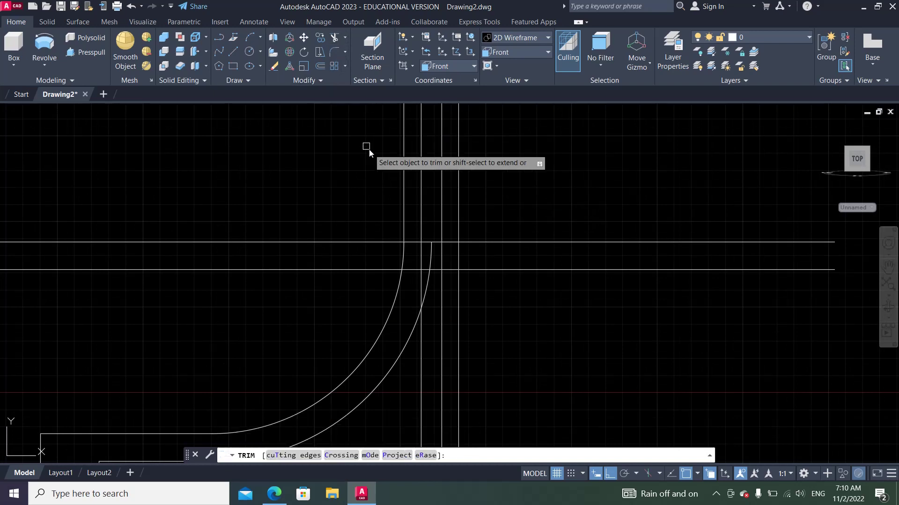
pyautogui.click(501, 145)
pyautogui.click(377, 201)
pyautogui.press('Return')
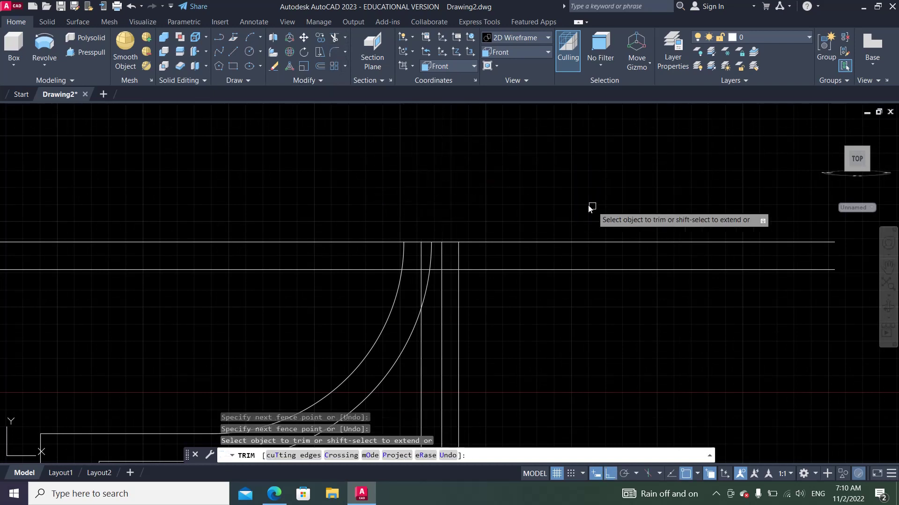
pyautogui.scroll(-2, 531, 199)
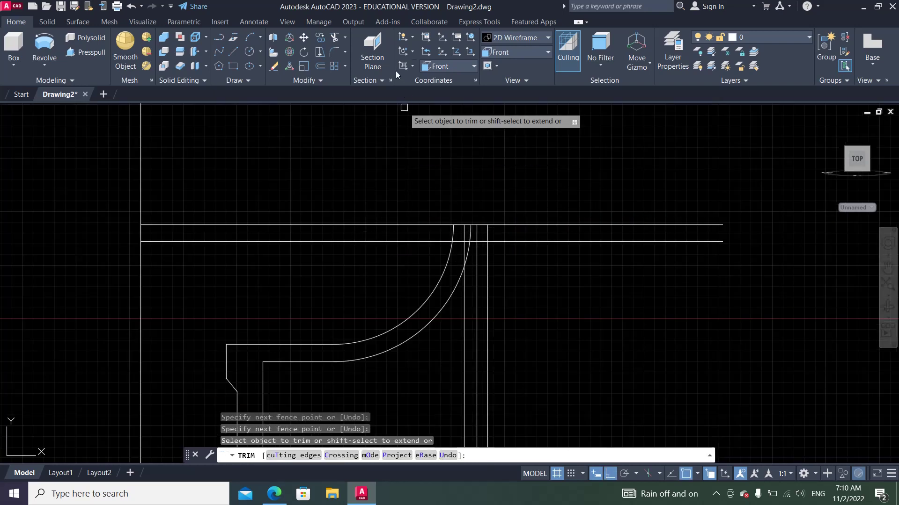
# Step: Trim to the two verticals and lower horizontal, removing the excess below the flange
pyautogui.click(334, 37)
pyautogui.scroll(2, 472, 221)
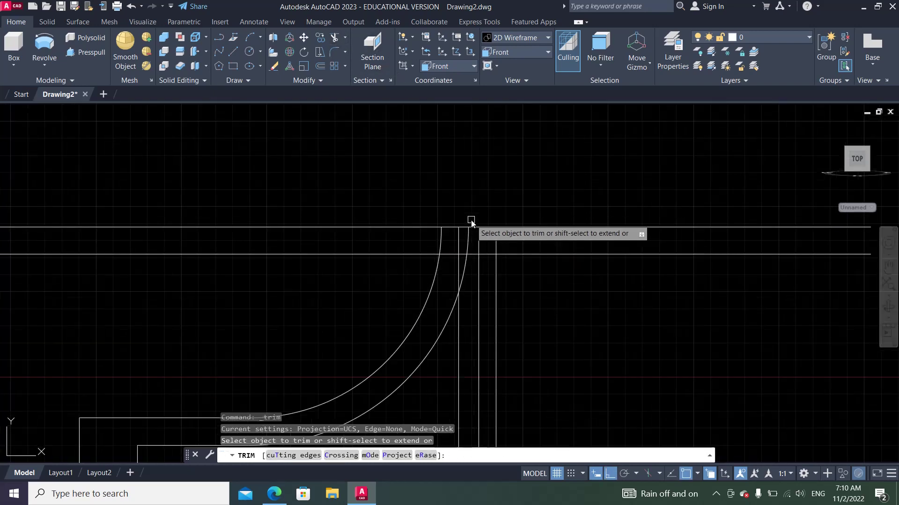
pyautogui.scroll(1, 472, 223)
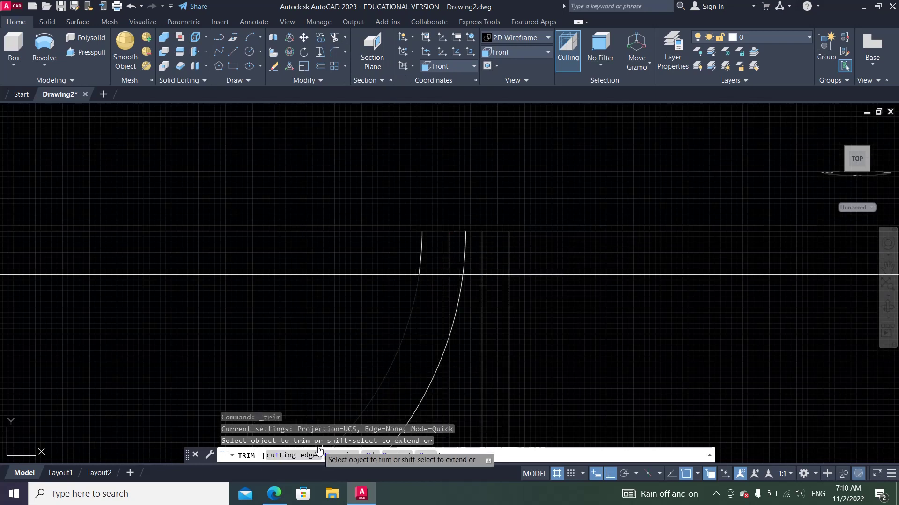
pyautogui.click(290, 456)
pyautogui.click(449, 249)
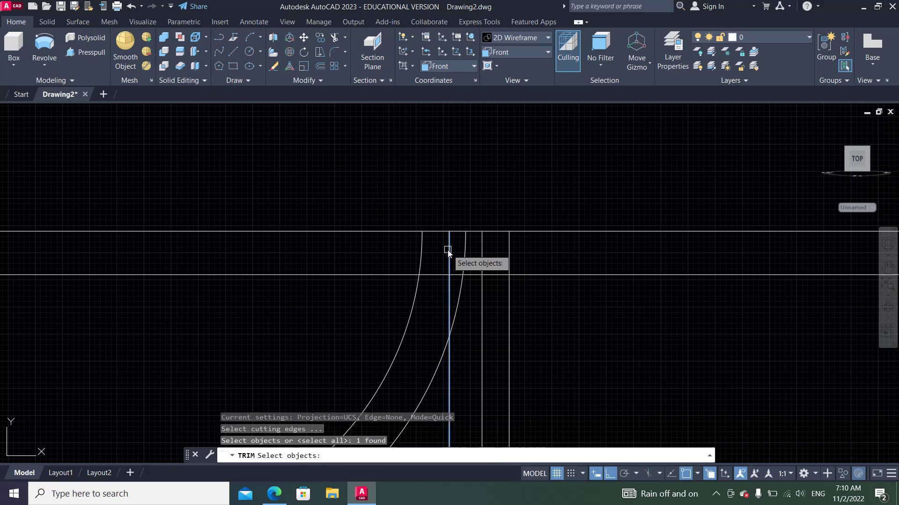
pyautogui.click(480, 253)
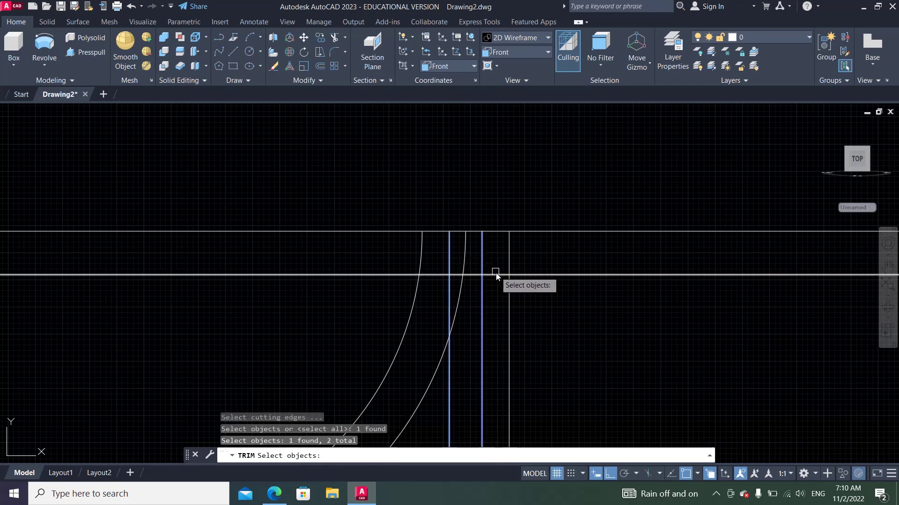
pyautogui.click(496, 275)
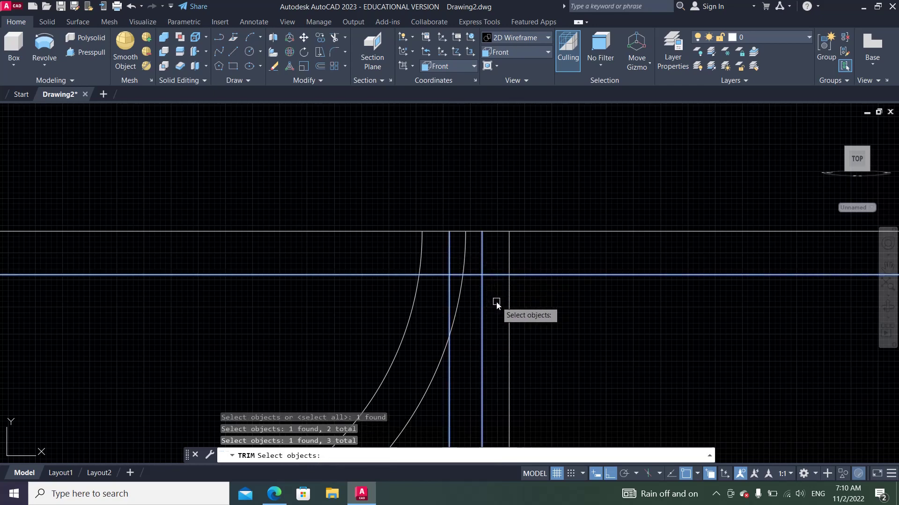
pyautogui.press('Return')
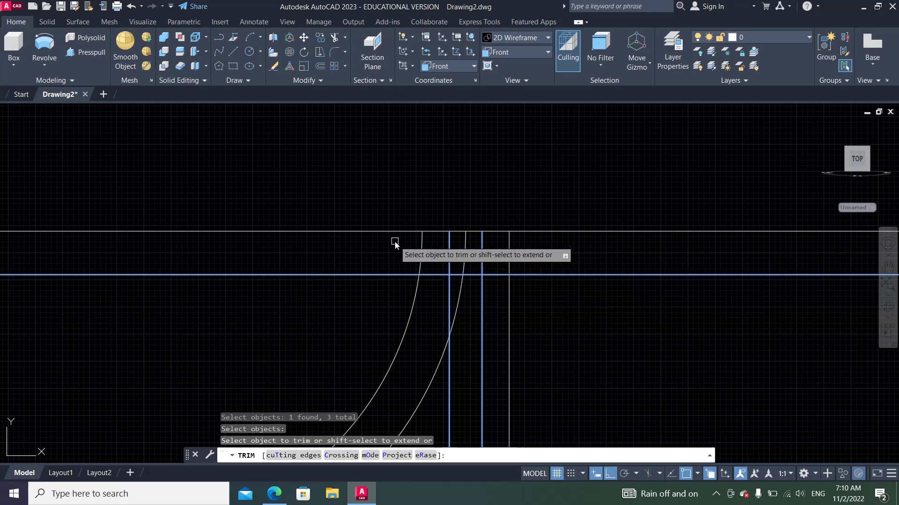
pyautogui.click(381, 275)
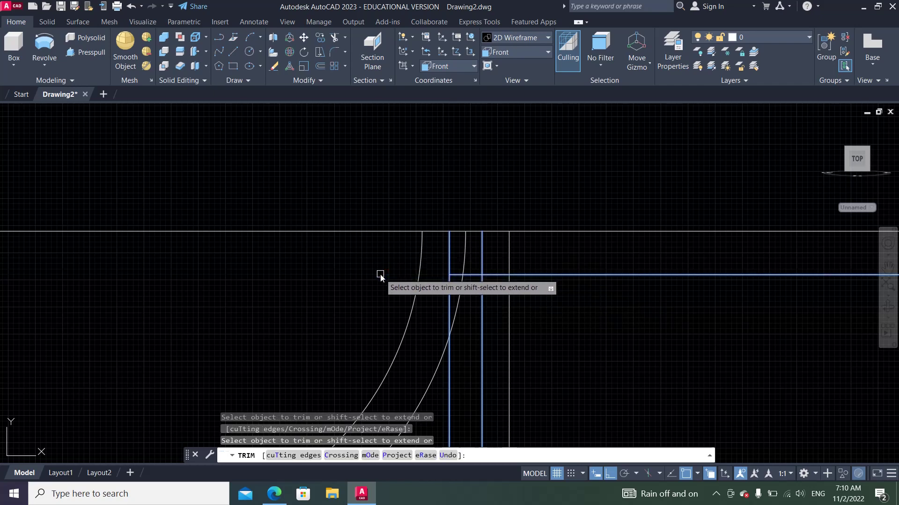
pyautogui.click(448, 300)
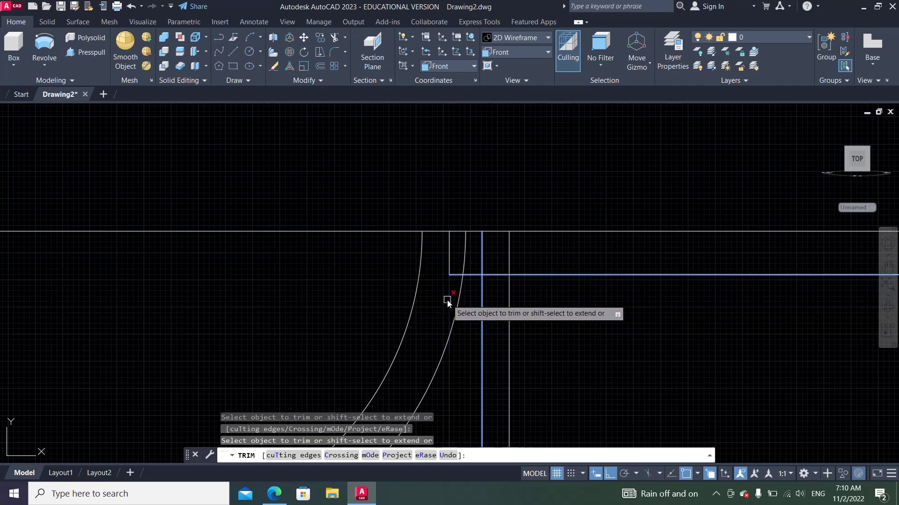
pyautogui.click(482, 297)
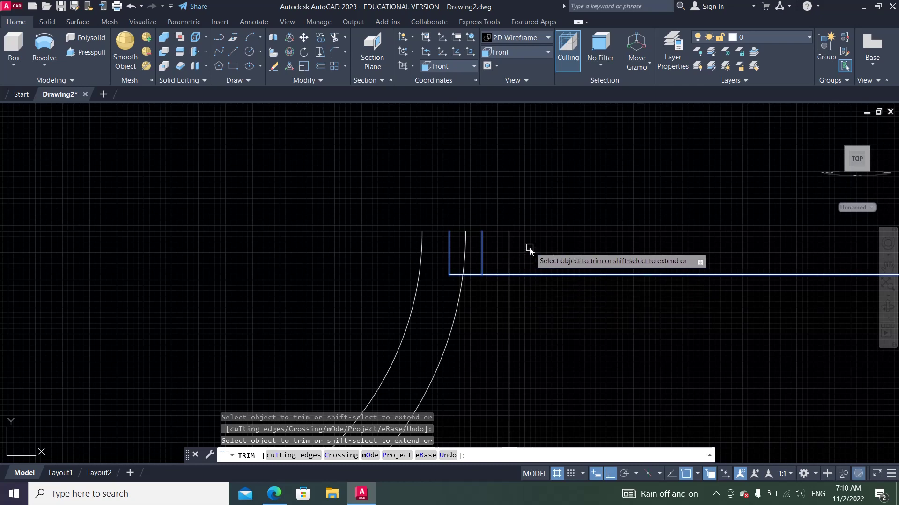
# Step: Fence-trim the right line ends, remove the middle vertical and notch the rim top
pyautogui.click(335, 39)
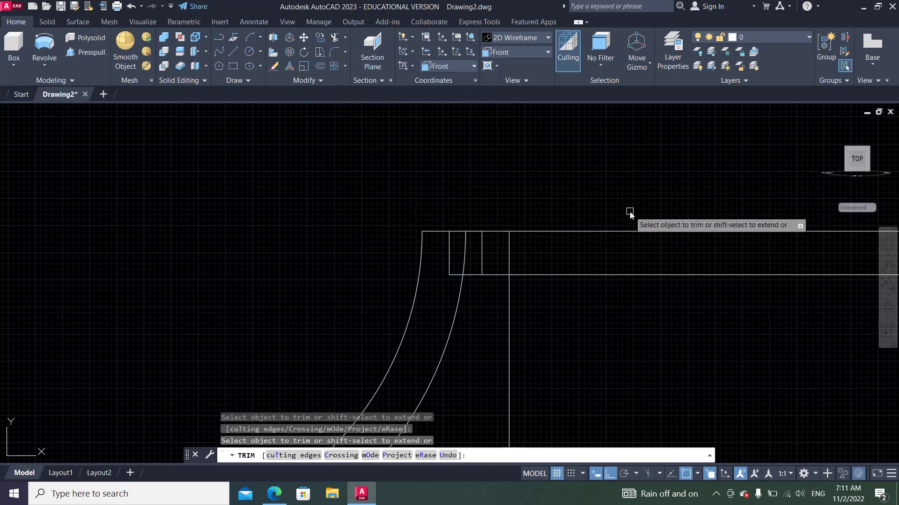
pyautogui.click(631, 198)
pyautogui.press('Return')
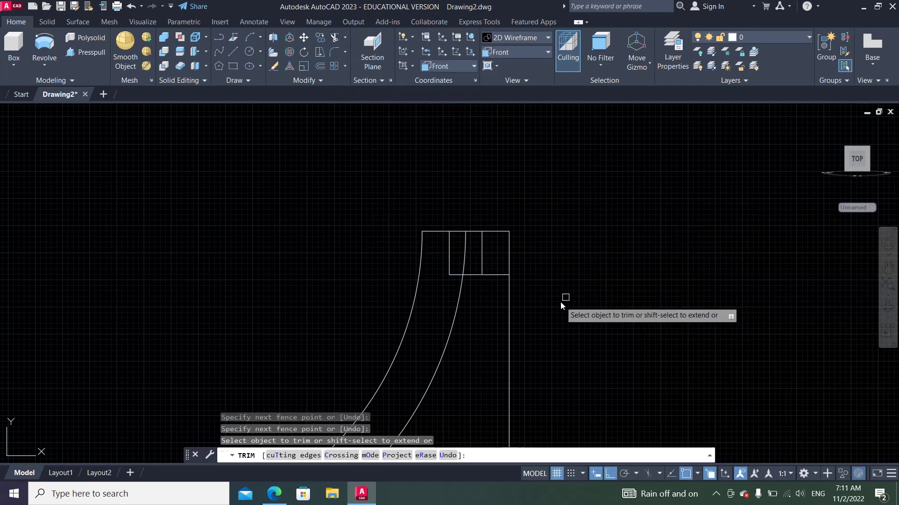
pyautogui.scroll(-2, 551, 182)
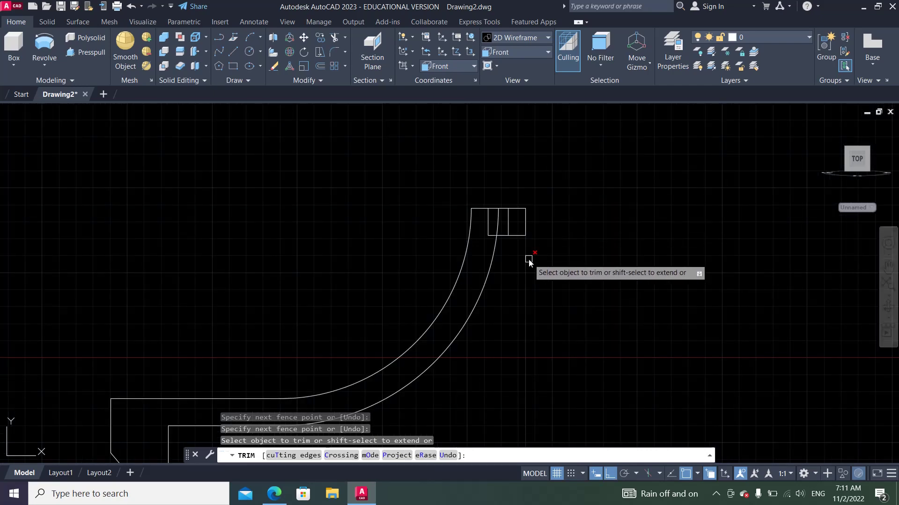
pyautogui.click(529, 262)
pyautogui.scroll(2, 540, 233)
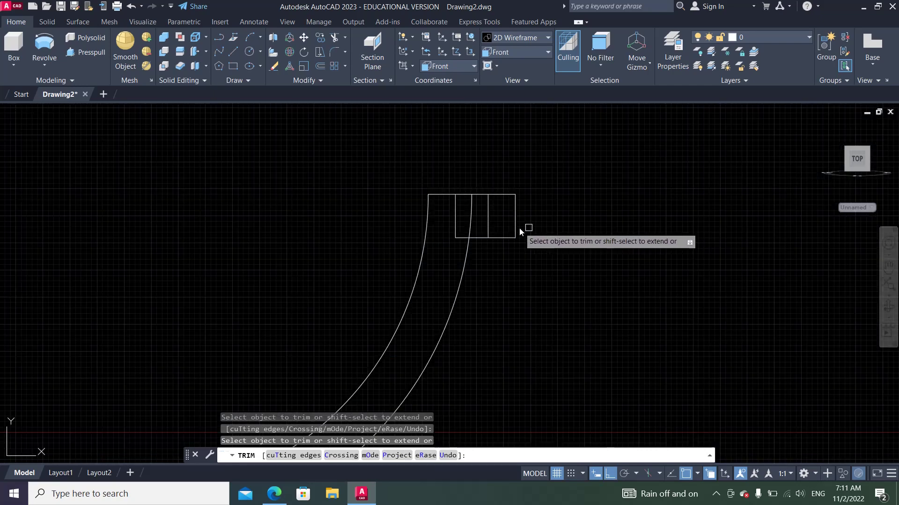
pyautogui.click(473, 222)
pyautogui.click(478, 195)
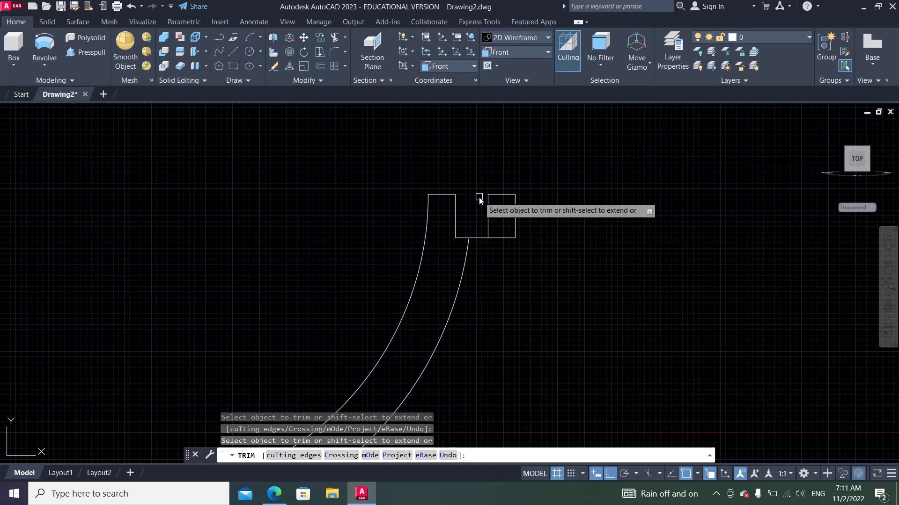
pyautogui.scroll(-1, 494, 250)
pyautogui.rightClick(496, 258)
pyautogui.click(511, 264)
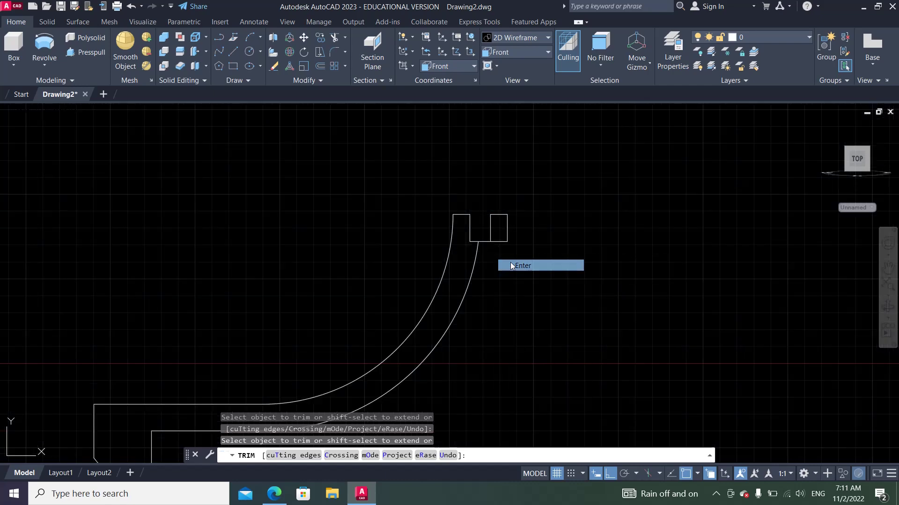
pyautogui.click(367, 494)
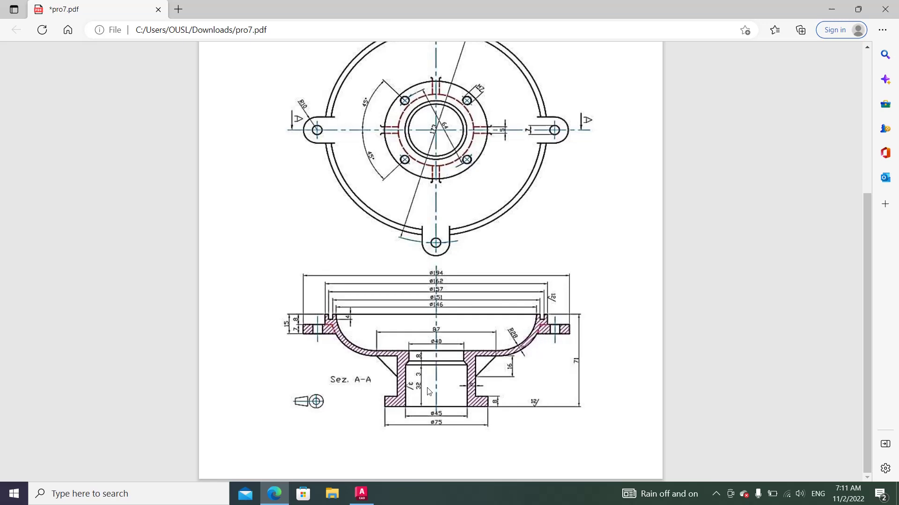
pyautogui.click(361, 493)
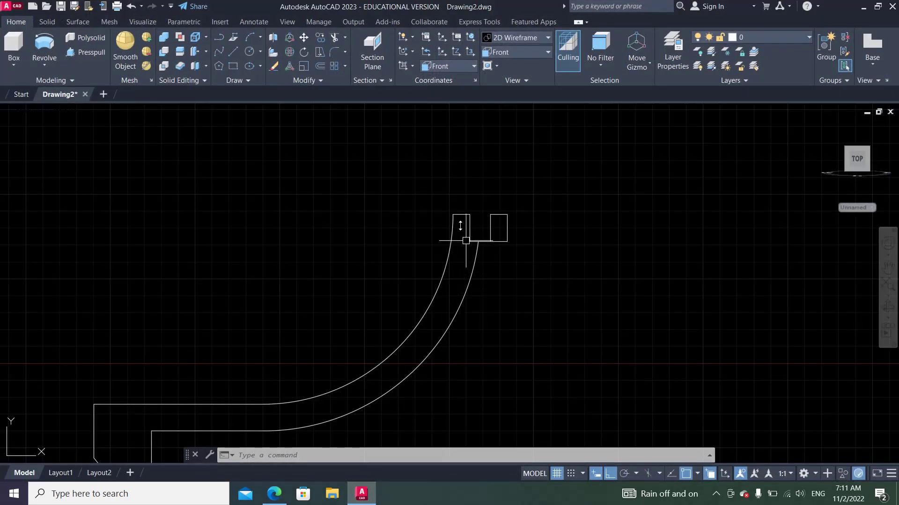
# Step: Offset the right rectangle's top edge 8 units down as the lip's bottom edge
pyautogui.click(323, 66)
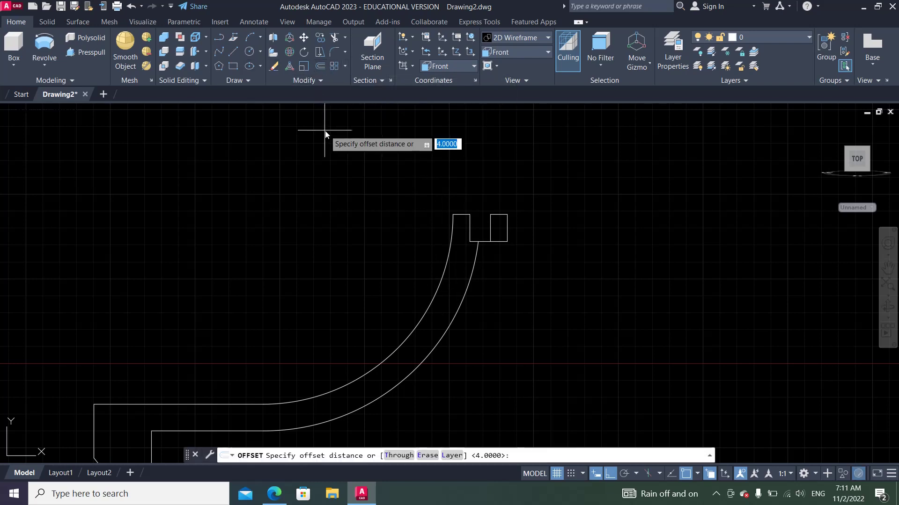
pyautogui.write('8')
pyautogui.press('Return')
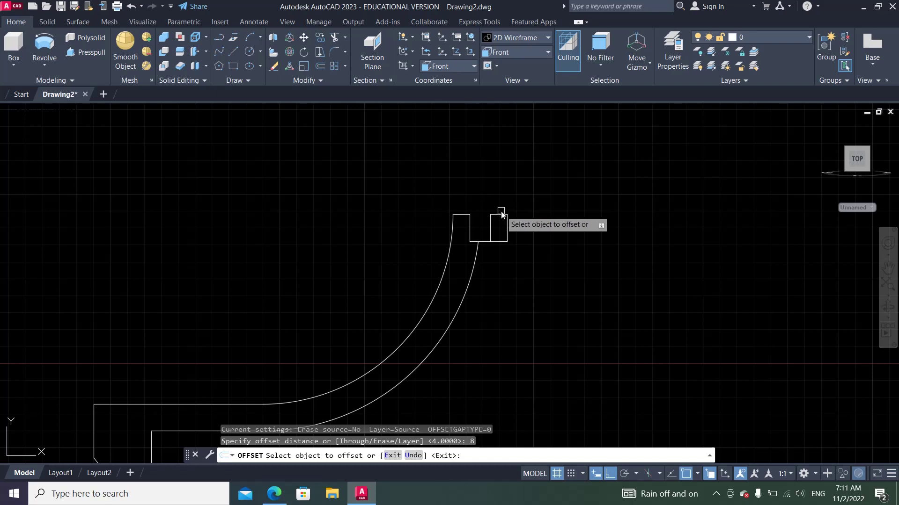
pyautogui.click(499, 215)
pyautogui.click(492, 267)
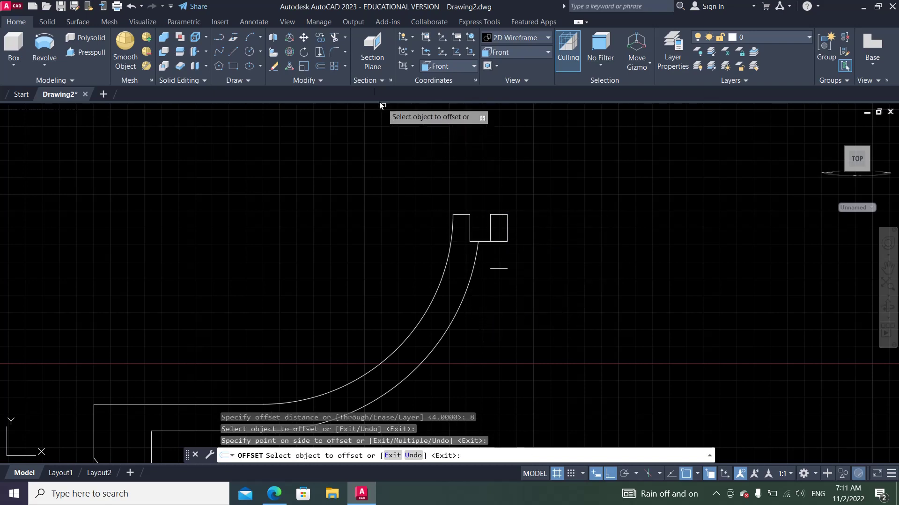
# Step: Extend both rectangle sides down to the new offset line
pyautogui.click(346, 37)
pyautogui.click(349, 76)
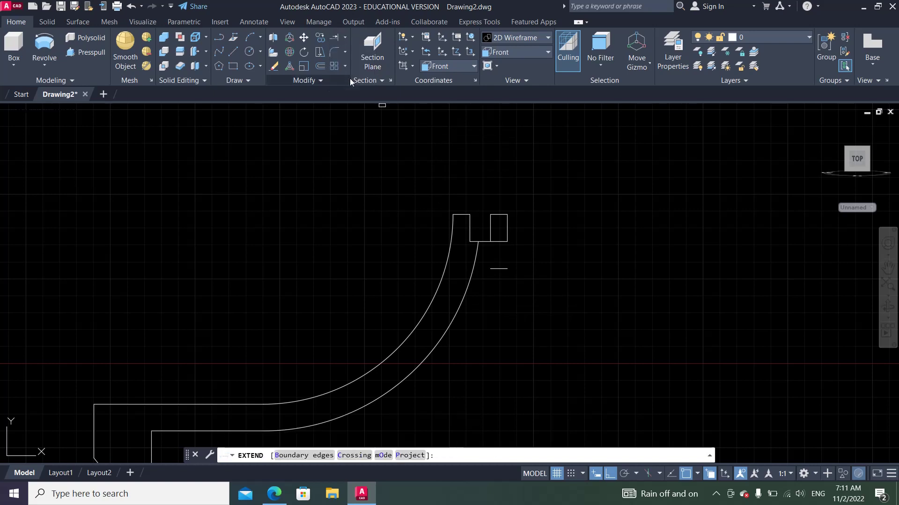
pyautogui.click(507, 235)
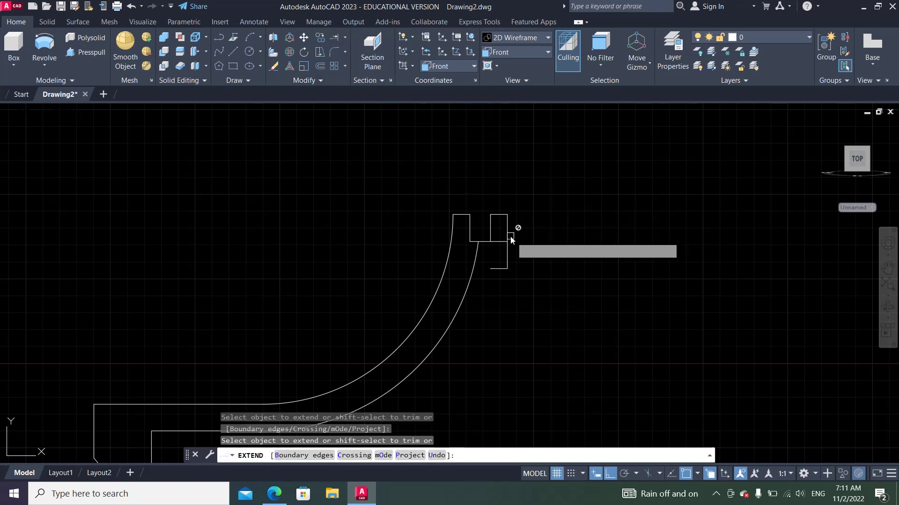
pyautogui.click(495, 269)
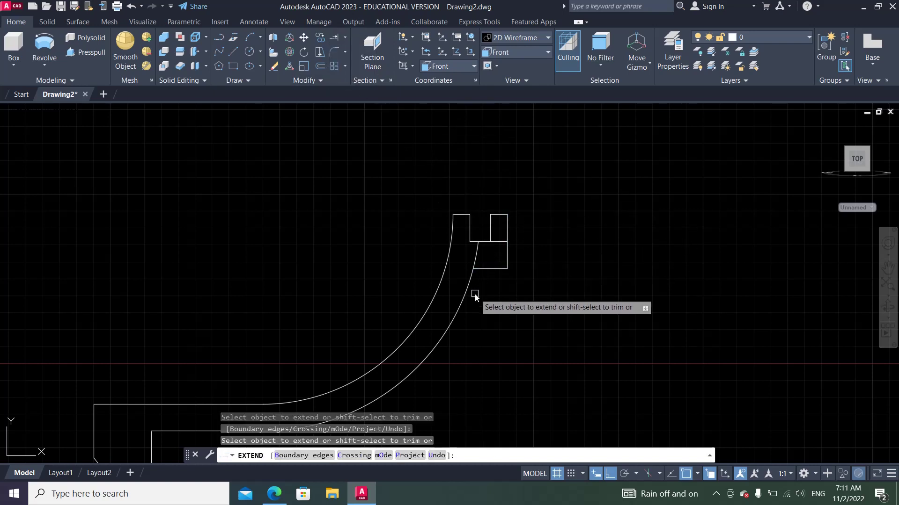
# Step: Trim the extra piece off the inner curve of the bowl wall
pyautogui.click(275, 66)
pyautogui.click(500, 240)
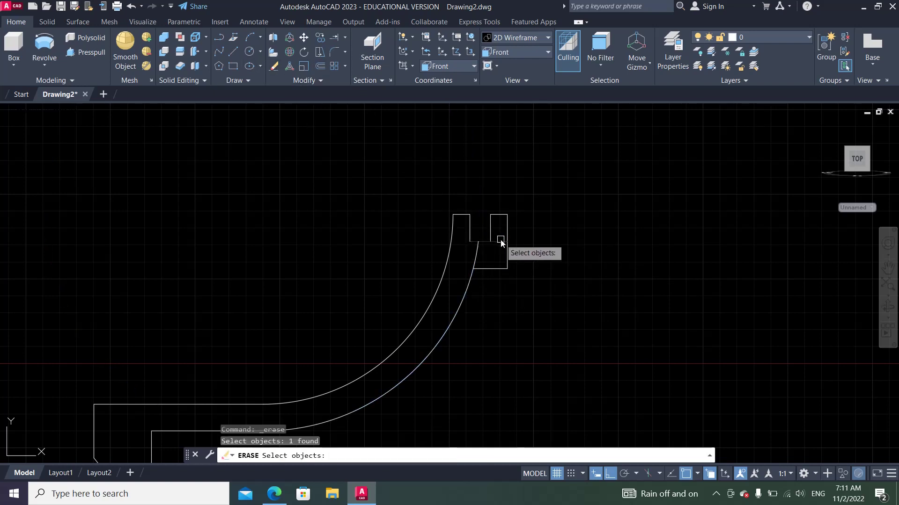
pyautogui.press('Escape')
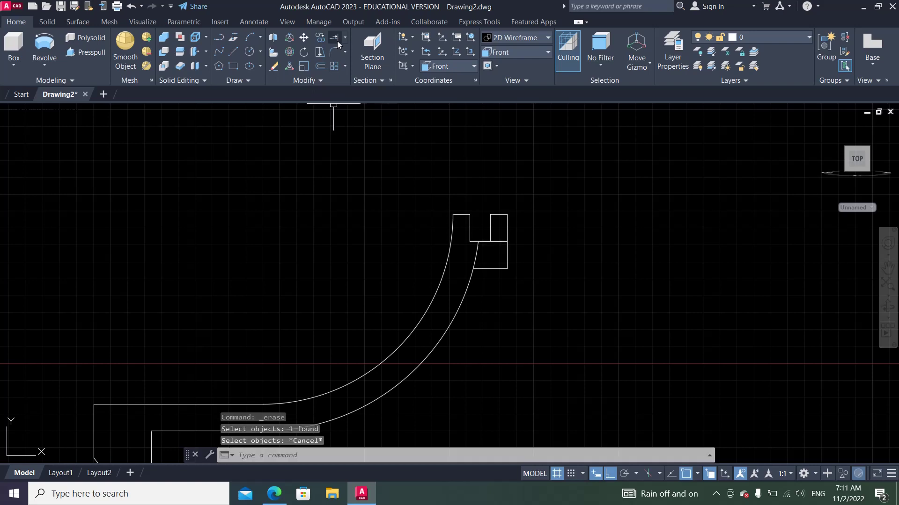
pyautogui.press('Escape')
pyautogui.click(345, 37)
pyautogui.click(340, 56)
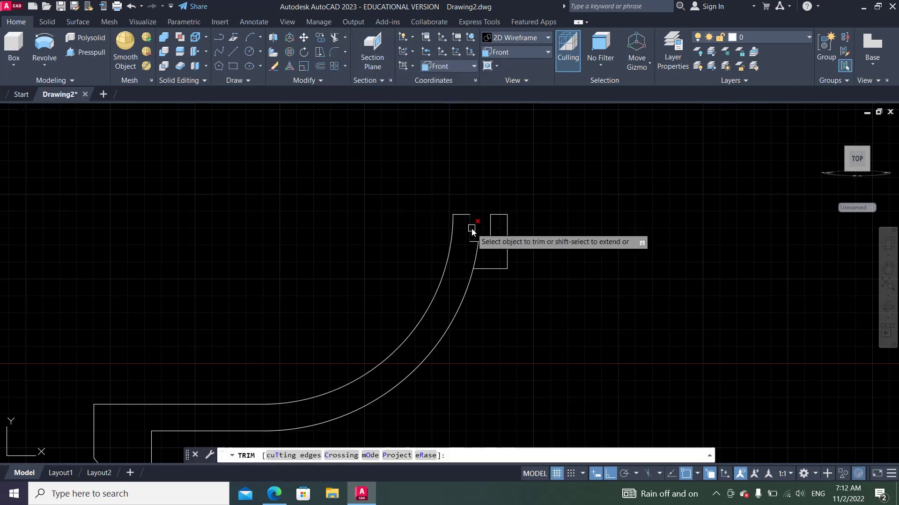
pyautogui.click(476, 253)
pyautogui.rightClick(557, 189)
pyautogui.click(560, 196)
pyautogui.scroll(-4, 560, 195)
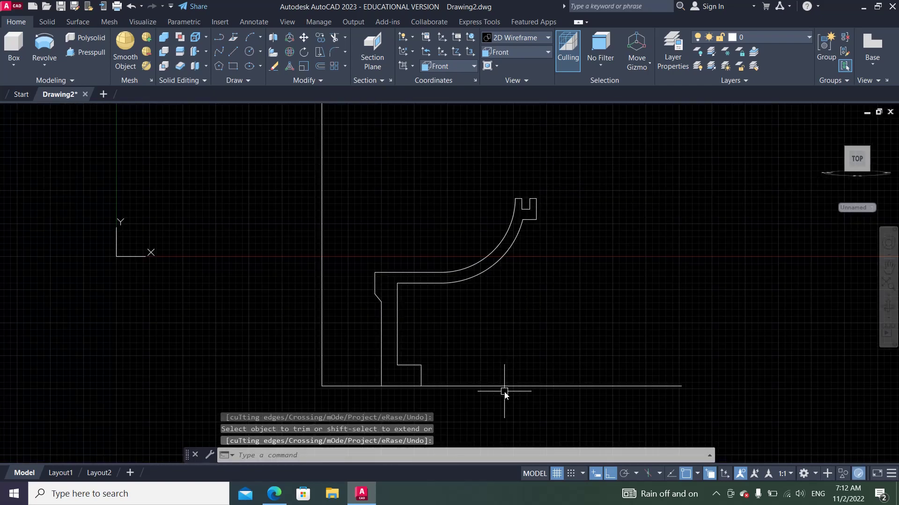
# Step: Trim the baseline right of the profile and the short bottom segment
pyautogui.click(322, 66)
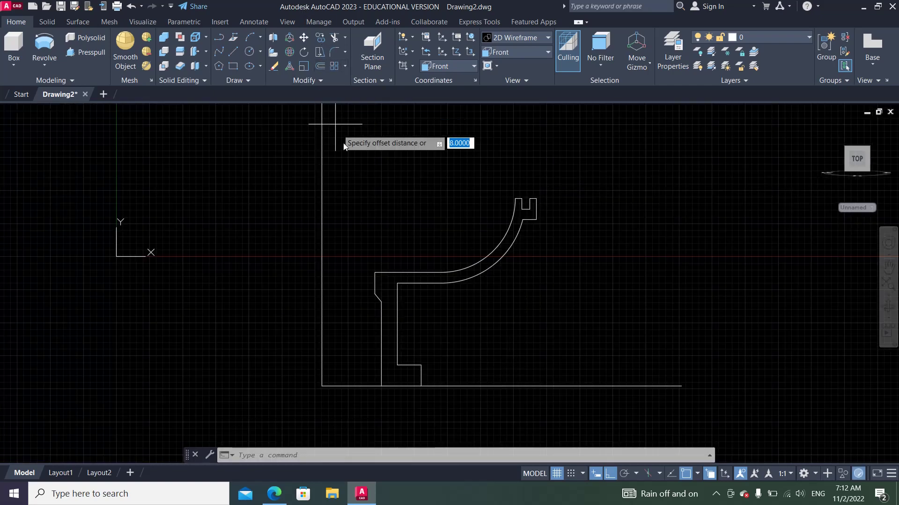
pyautogui.press('Escape')
pyautogui.write('tr')
pyautogui.press('Return')
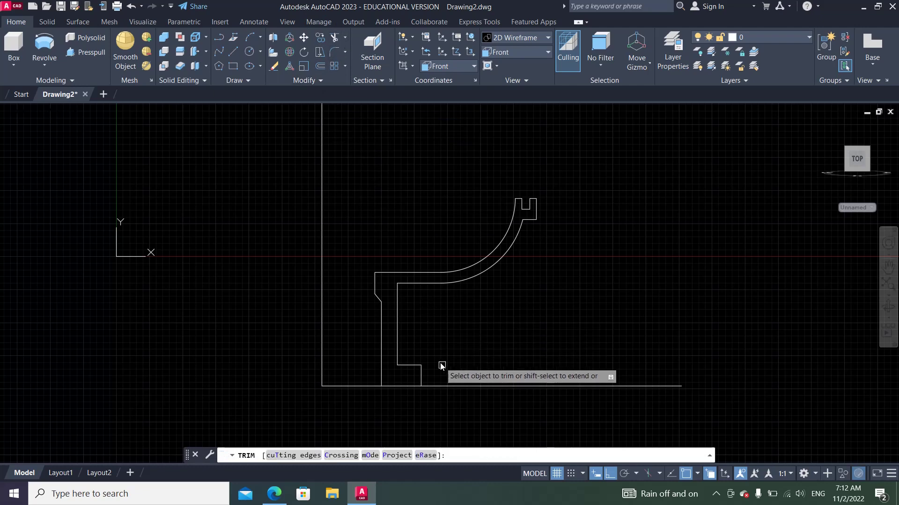
pyautogui.click(454, 386)
pyautogui.click(353, 387)
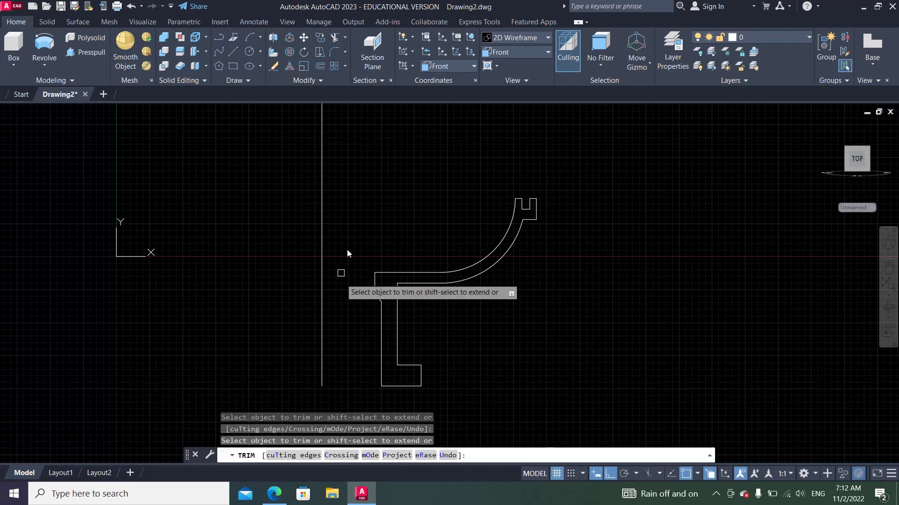
pyautogui.rightClick(351, 220)
pyautogui.click(361, 225)
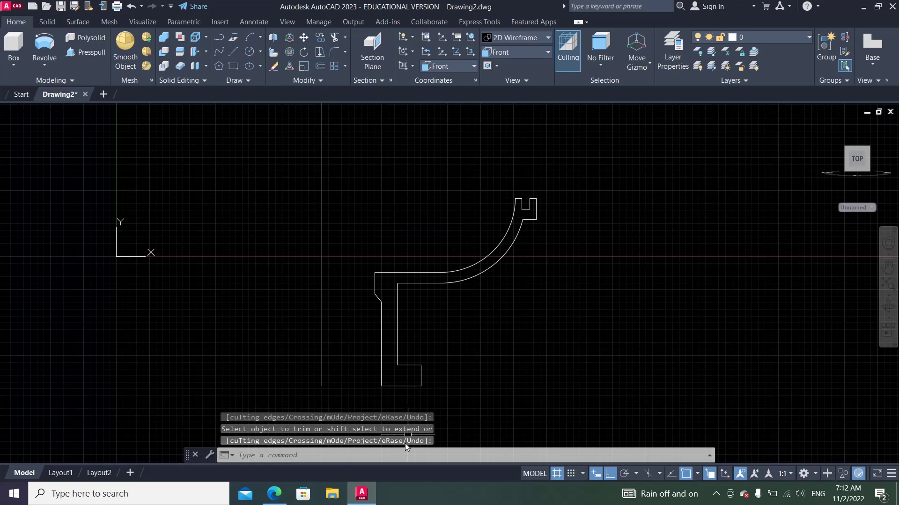
pyautogui.click(361, 494)
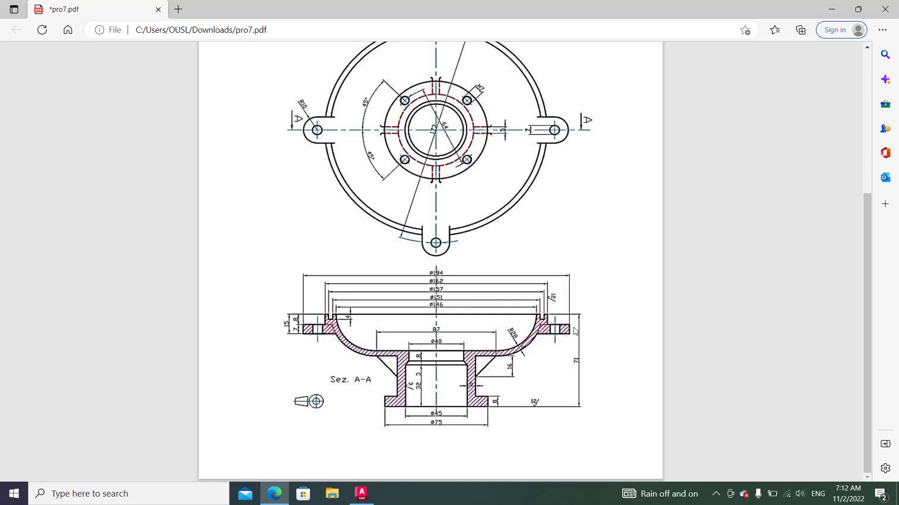
# Step: Scroll pro7.pdf to compare the 3D render and Section A-A, then return to AutoCAD
pyautogui.scroll(1, 514, 349)
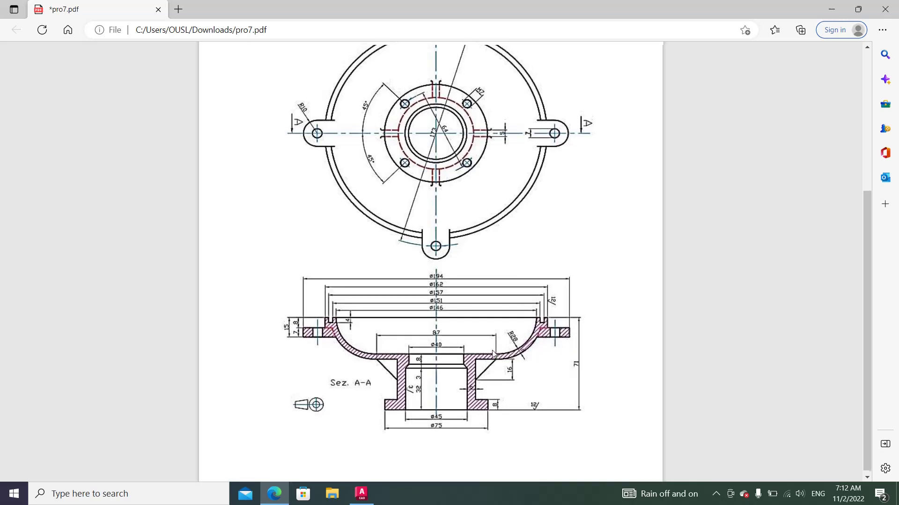
pyautogui.scroll(2, 496, 344)
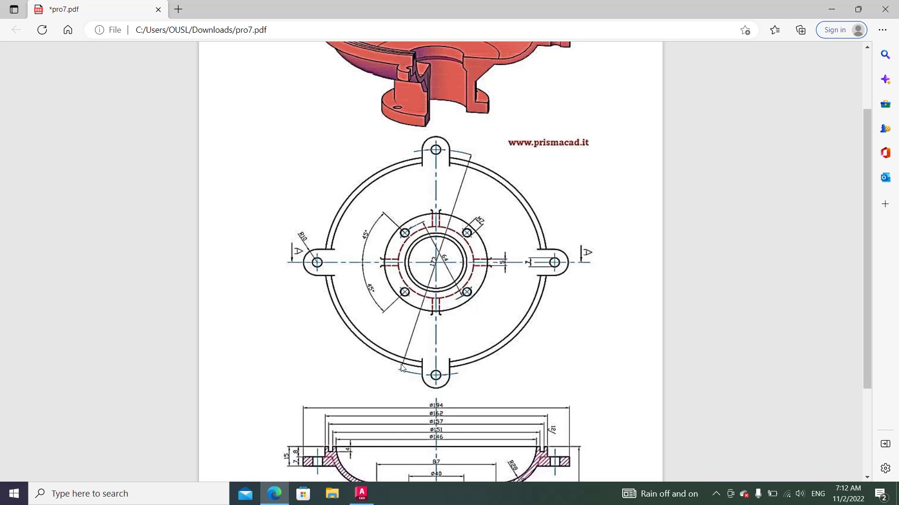
pyautogui.scroll(2, 431, 296)
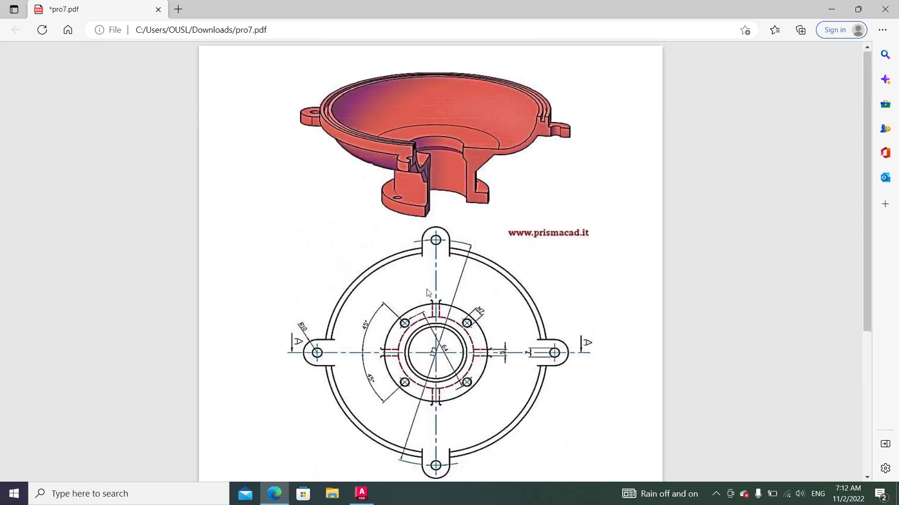
pyautogui.scroll(-2, 500, 178)
pyautogui.scroll(-1, 500, 178)
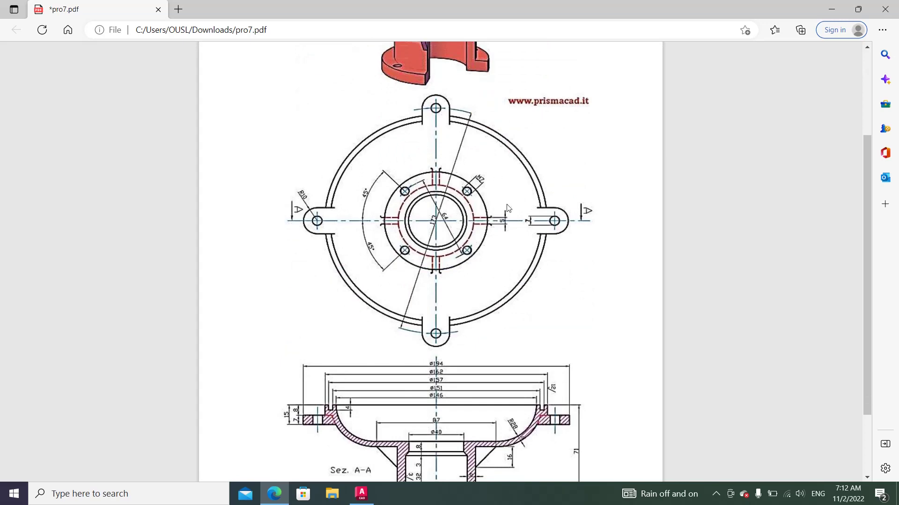
pyautogui.scroll(-2, 506, 307)
pyautogui.scroll(3, 543, 362)
pyautogui.scroll(-4, 529, 355)
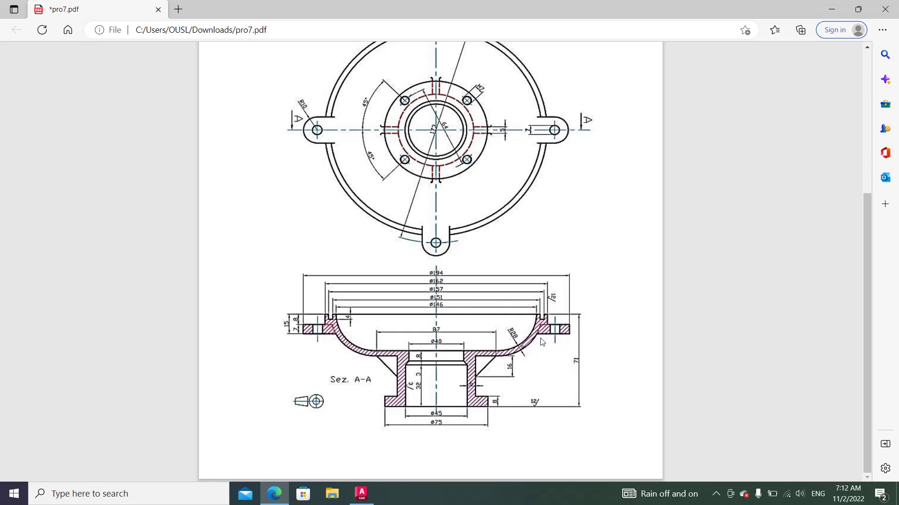
pyautogui.click(361, 494)
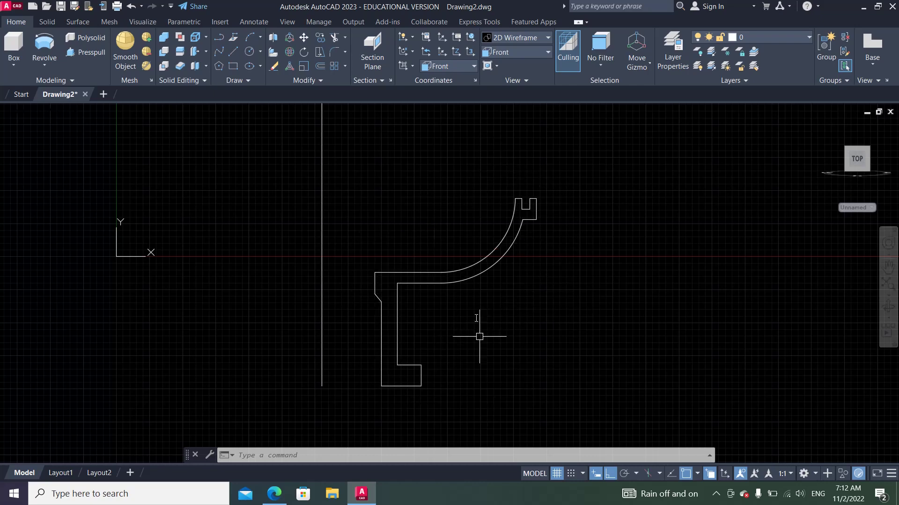
# Step: Join all 18 profile lines and arcs into one closed polyline using a window selection
pyautogui.click(317, 81)
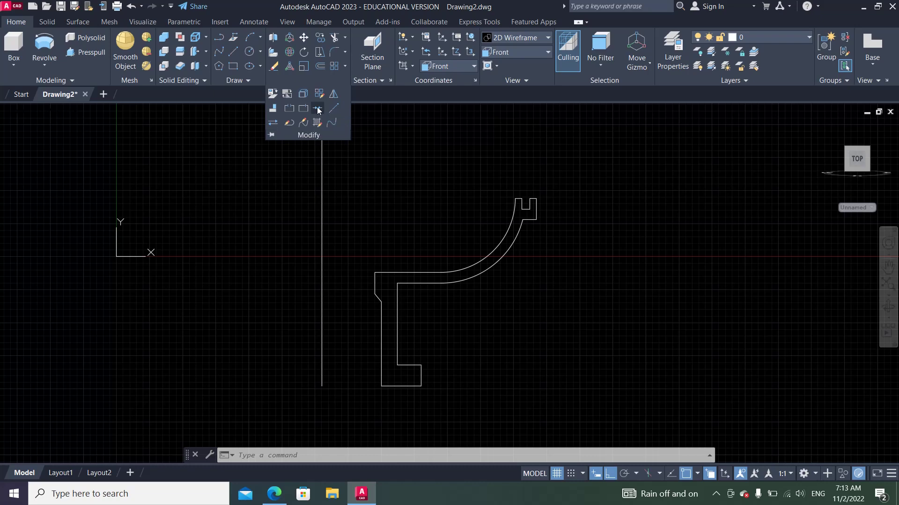
pyautogui.click(317, 109)
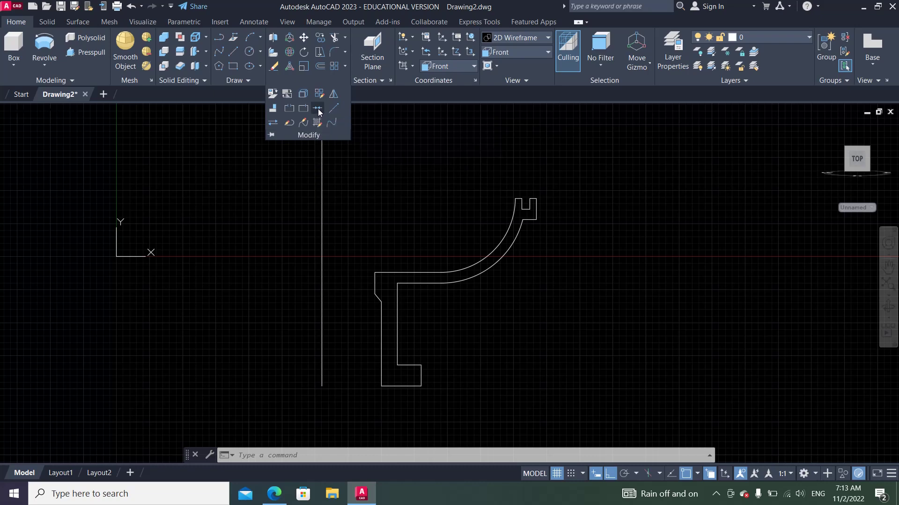
pyautogui.click(558, 173)
pyautogui.click(350, 386)
pyautogui.press('Return')
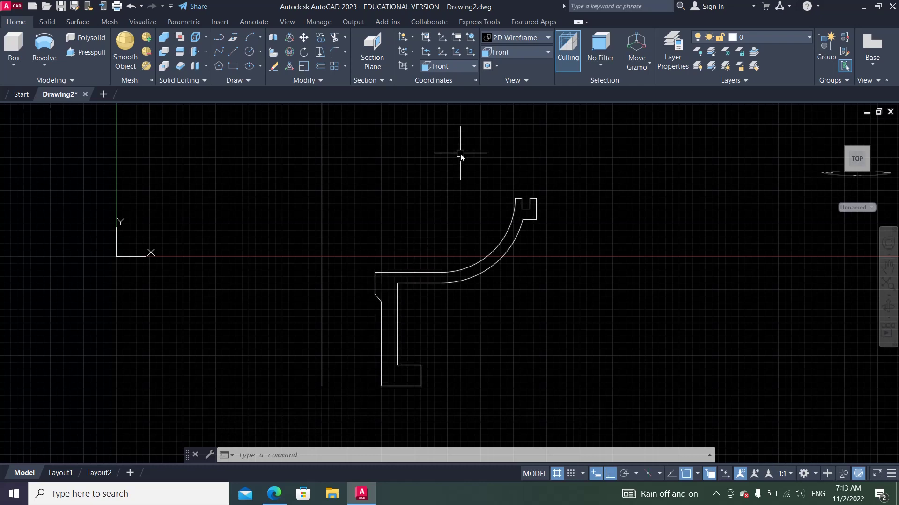
# Step: Switch to the SW Isometric view and zoom out on the profile and axis line
pyautogui.click(528, 53)
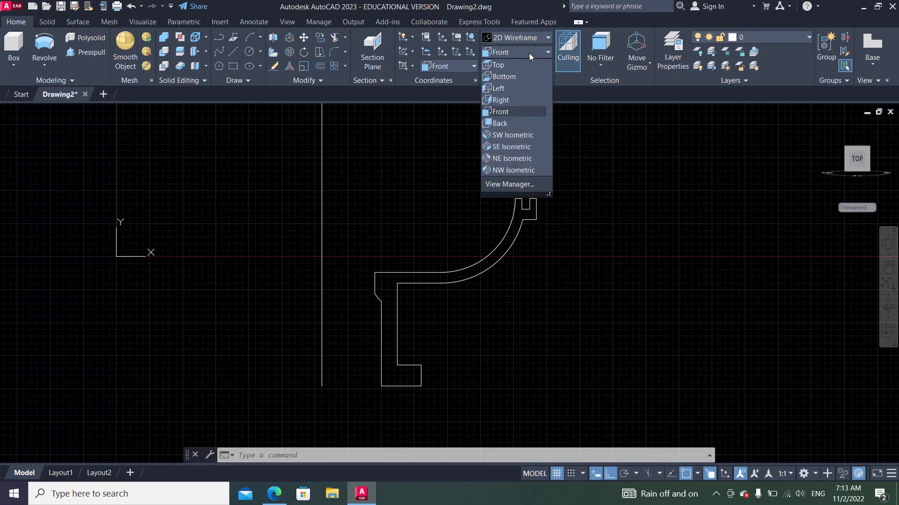
pyautogui.click(510, 134)
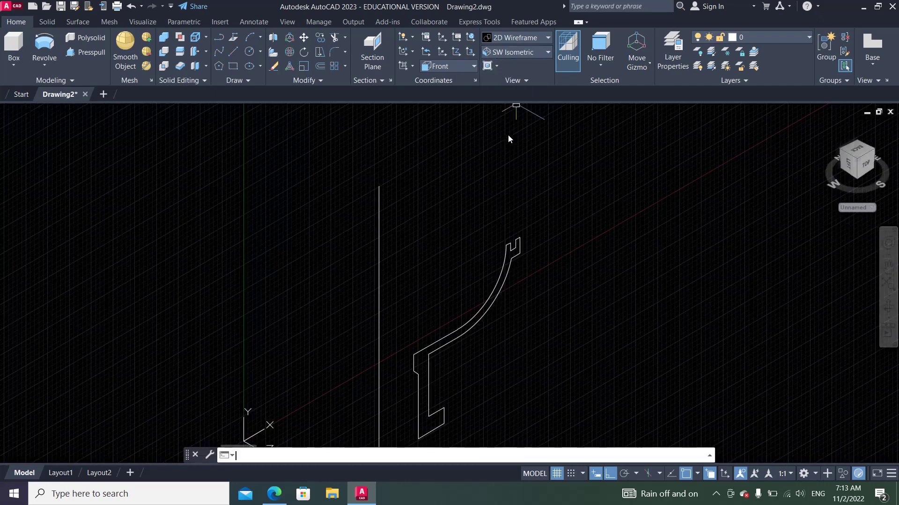
pyautogui.scroll(-3, 467, 167)
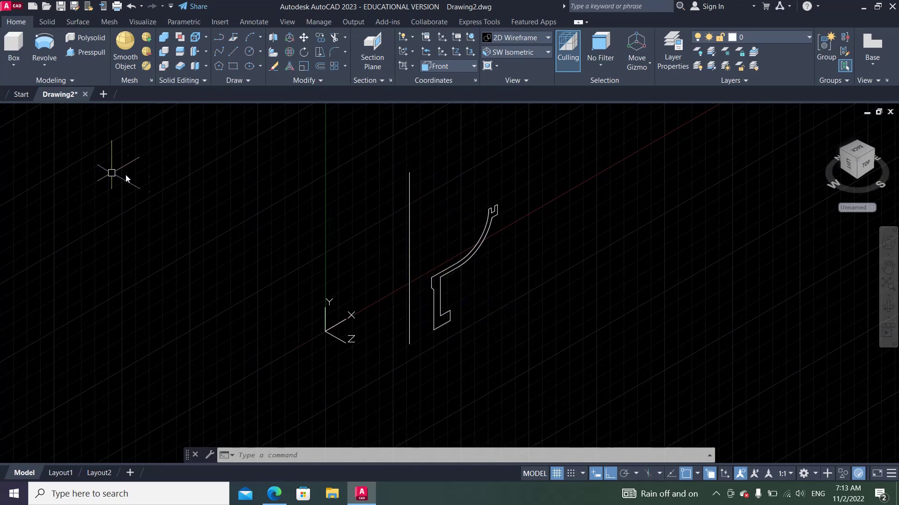
pyautogui.click(44, 63)
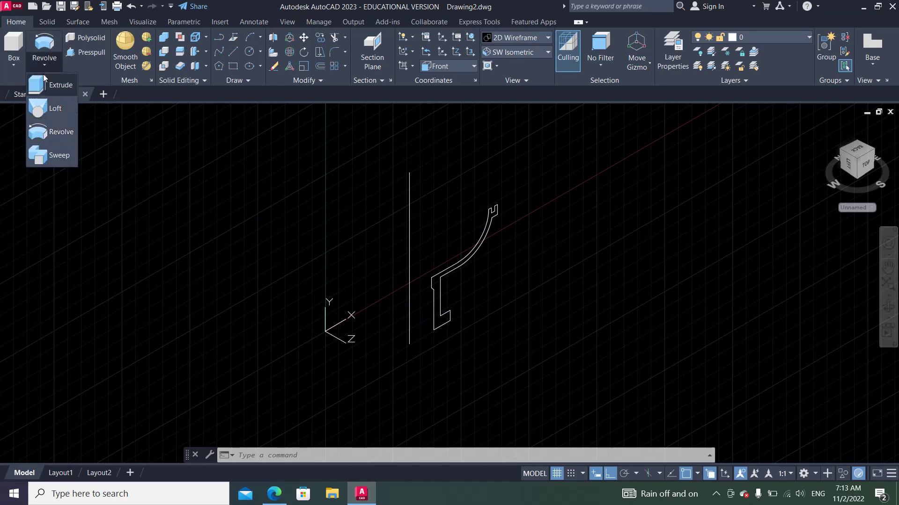
# Step: Revolve the bowl profile 360° about two points picked on the vertical axis line
pyautogui.click(39, 137)
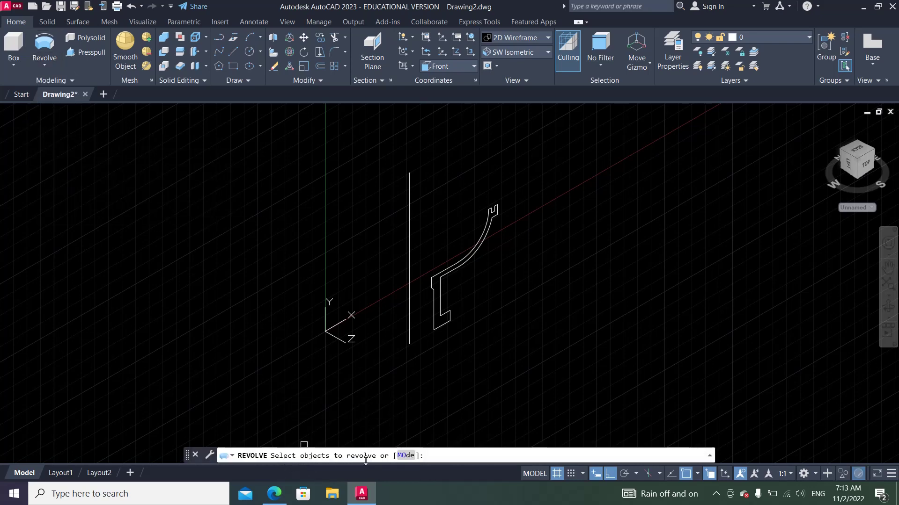
pyautogui.click(455, 265)
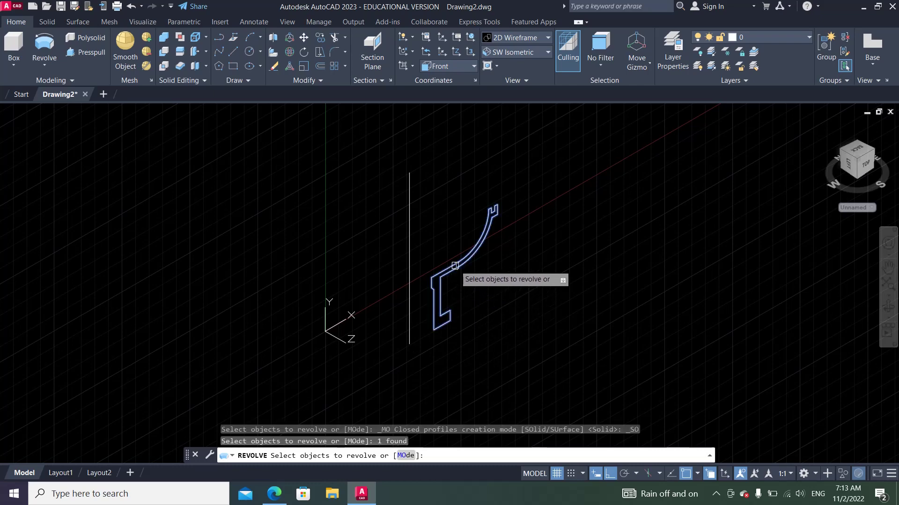
pyautogui.rightClick(465, 287)
pyautogui.click(478, 290)
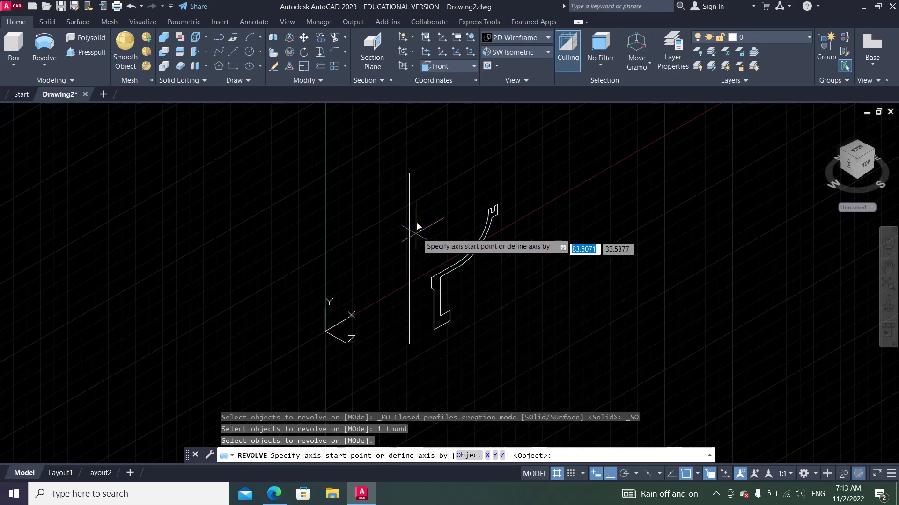
pyautogui.click(409, 345)
pyautogui.click(410, 175)
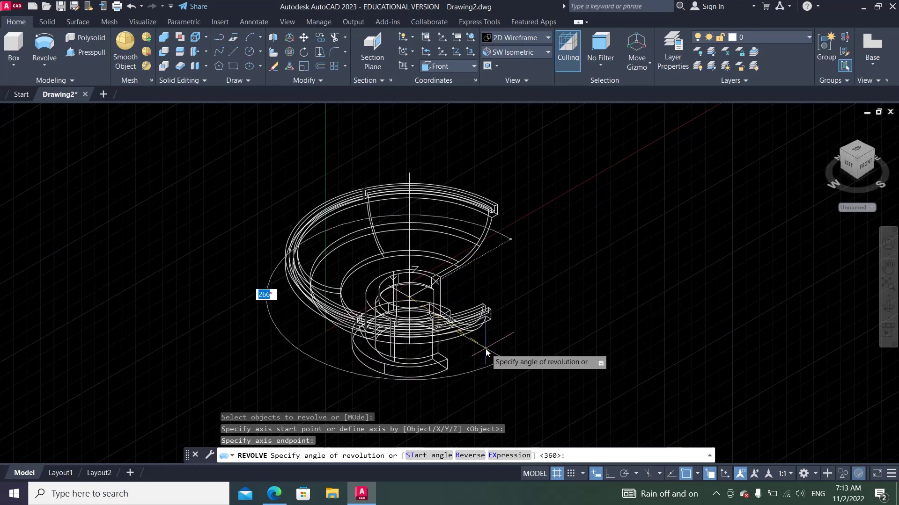
pyautogui.press('BackSpace')
pyautogui.write('360')
pyautogui.press('Return')
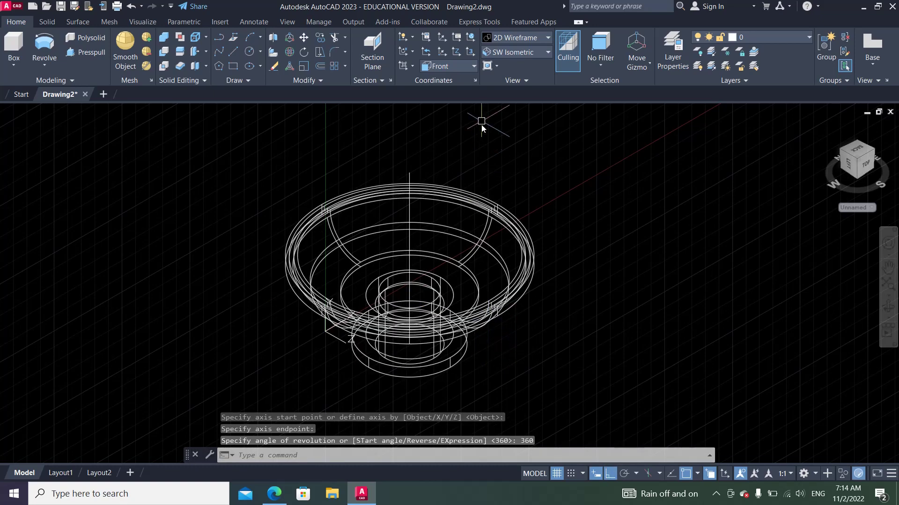
pyautogui.click(514, 36)
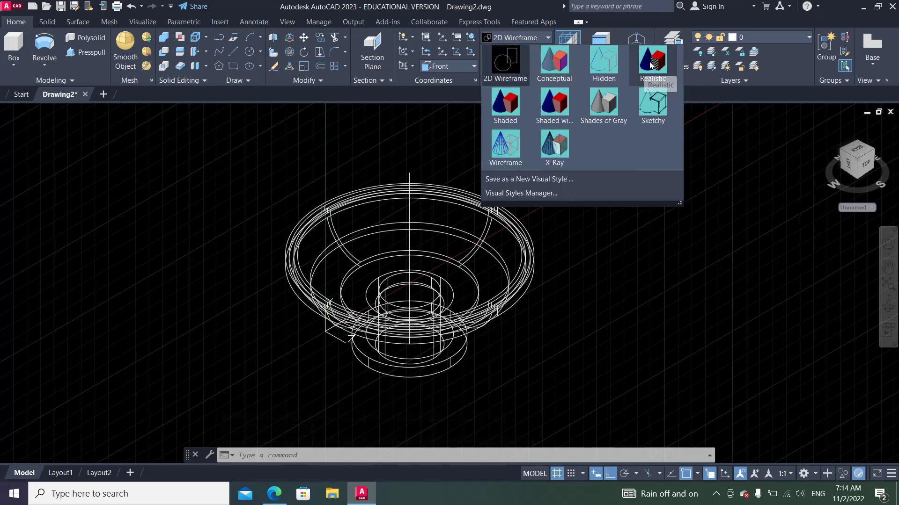
# Step: Shade the bowl in Conceptual, then Realistic, and dismiss the performance notification
pyautogui.click(555, 68)
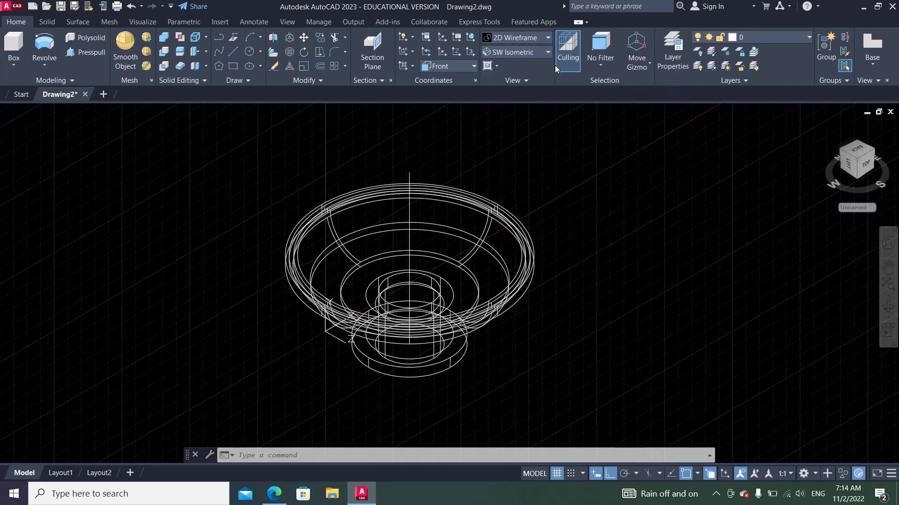
pyautogui.click(527, 40)
pyautogui.click(656, 69)
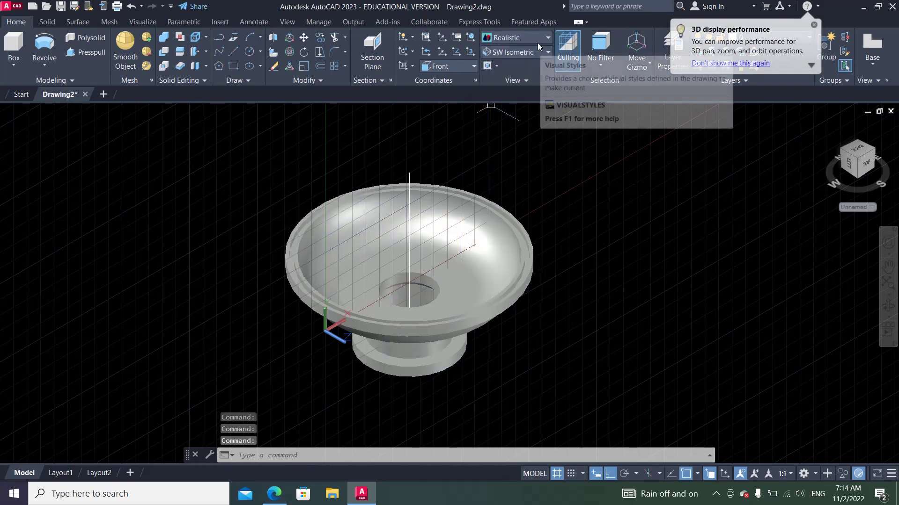
pyautogui.click(814, 24)
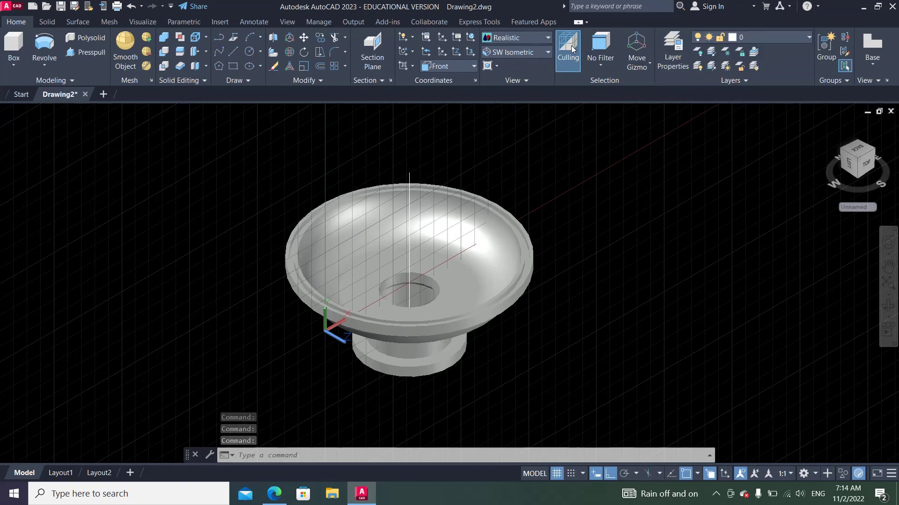
pyautogui.click(540, 37)
pyautogui.click(460, 118)
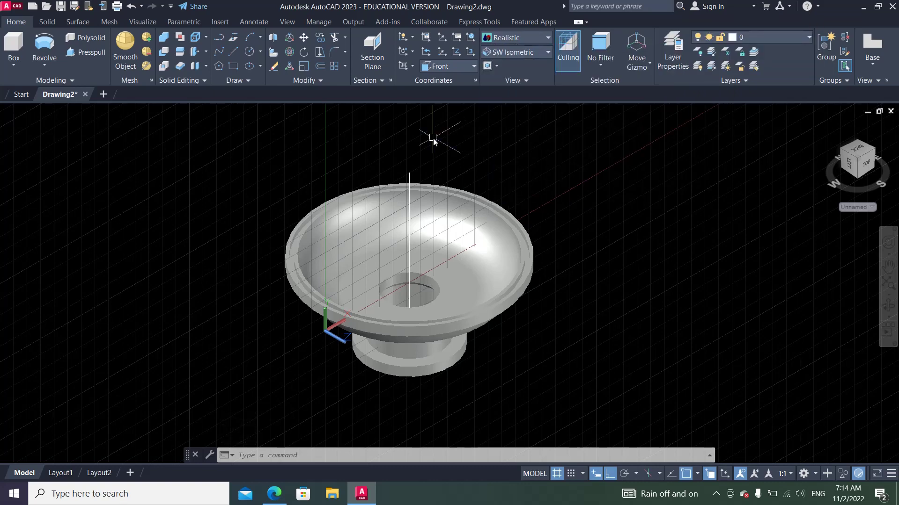
# Step: Orbit the bowl with ORBIT to inspect its underside
pyautogui.write('3DO')
pyautogui.write('RBit')
pyautogui.press('Return')
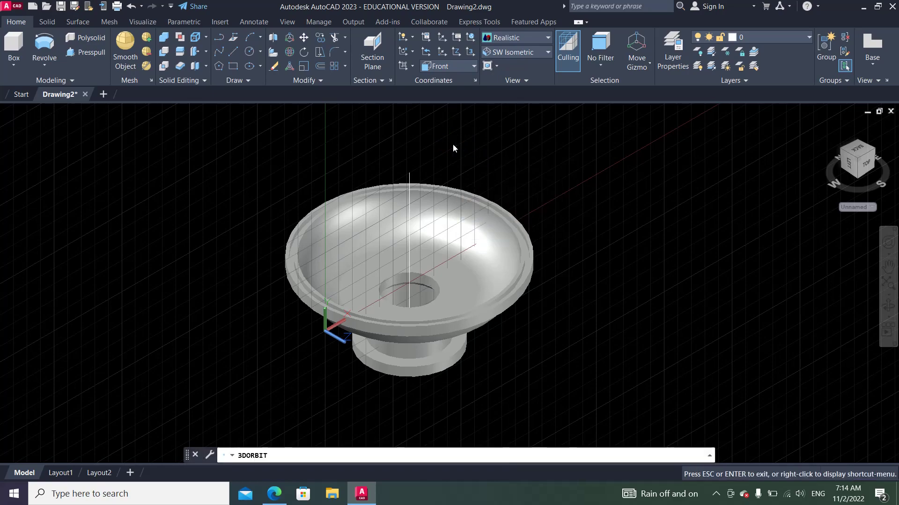
pyautogui.moveTo(482, 279)
pyautogui.mouseDown()
pyautogui.moveTo(462, 186)
pyautogui.moveTo(443, 191)
pyautogui.moveTo(439, 177)
pyautogui.moveTo(674, 175)
pyautogui.moveTo(540, 181)
pyautogui.moveTo(502, 222)
pyautogui.mouseUp()
pyautogui.rightClick(515, 201)
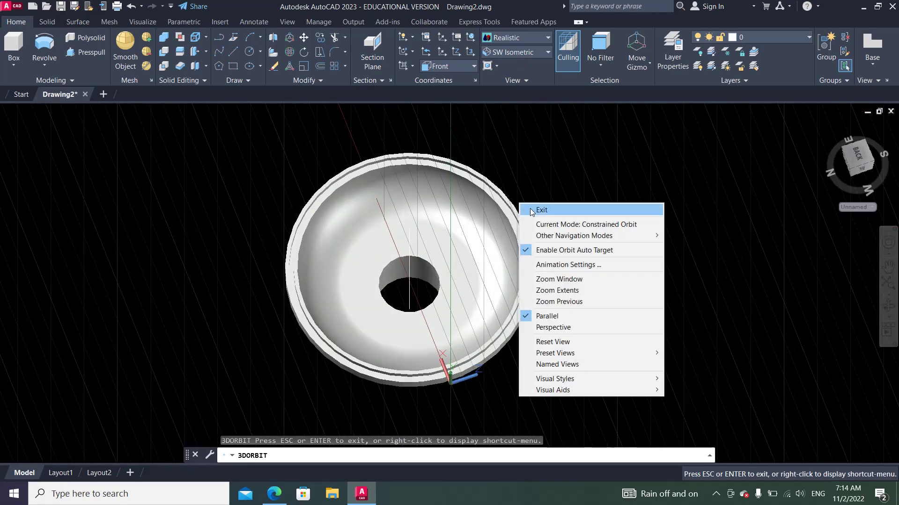
pyautogui.click(534, 206)
# Step: Return to the SW Isometric view with the 2D Wireframe visual style
pyautogui.click(516, 56)
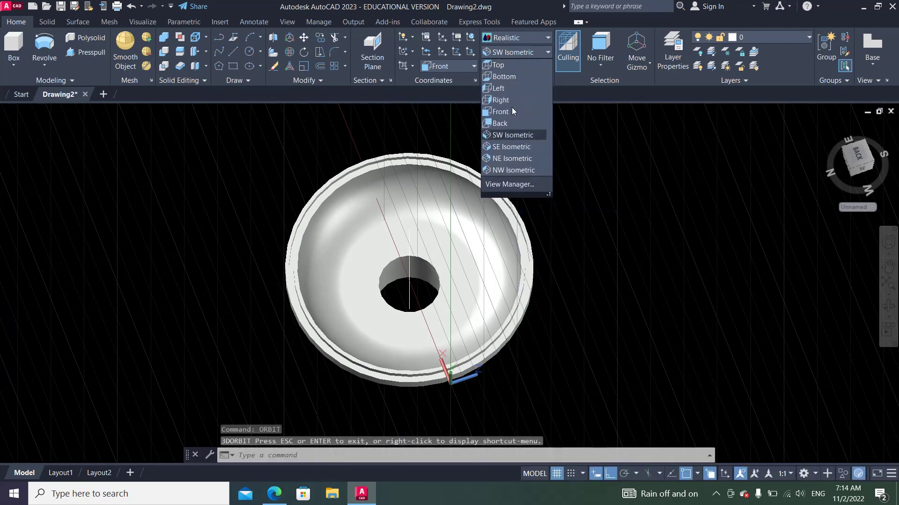
pyautogui.click(510, 136)
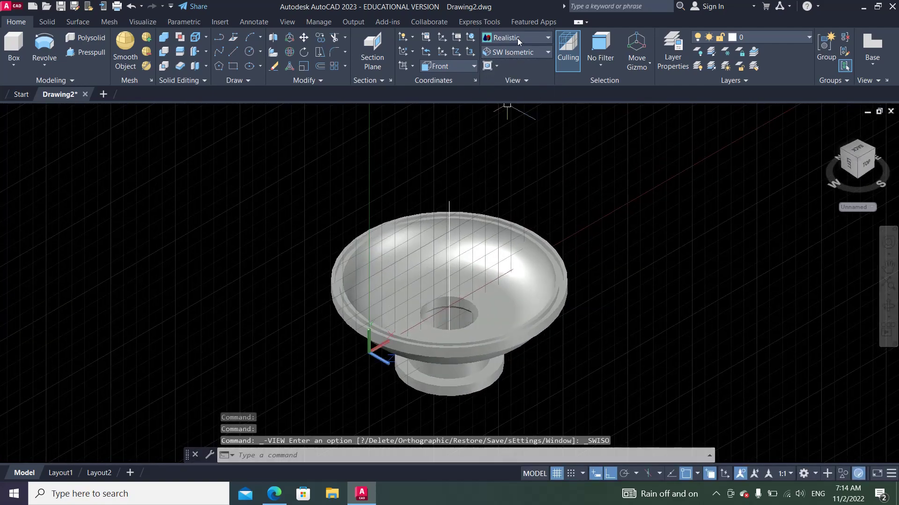
pyautogui.click(518, 38)
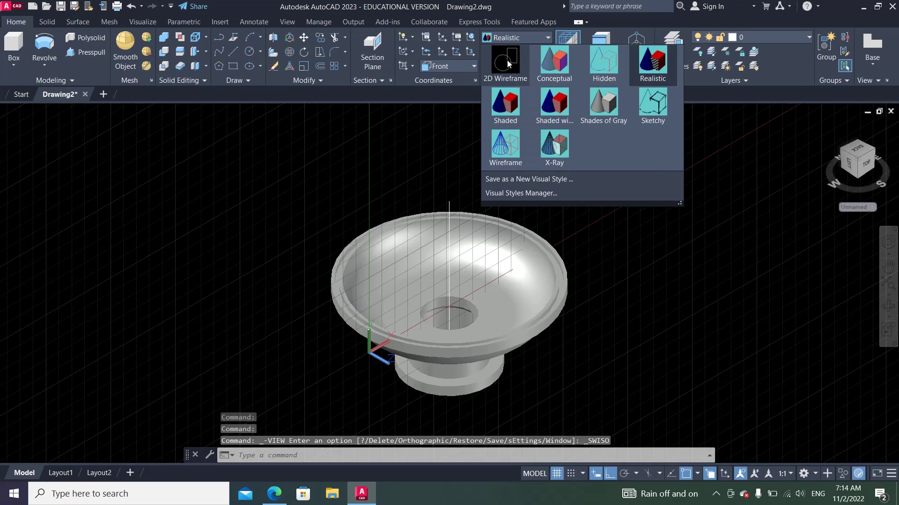
pyautogui.click(508, 63)
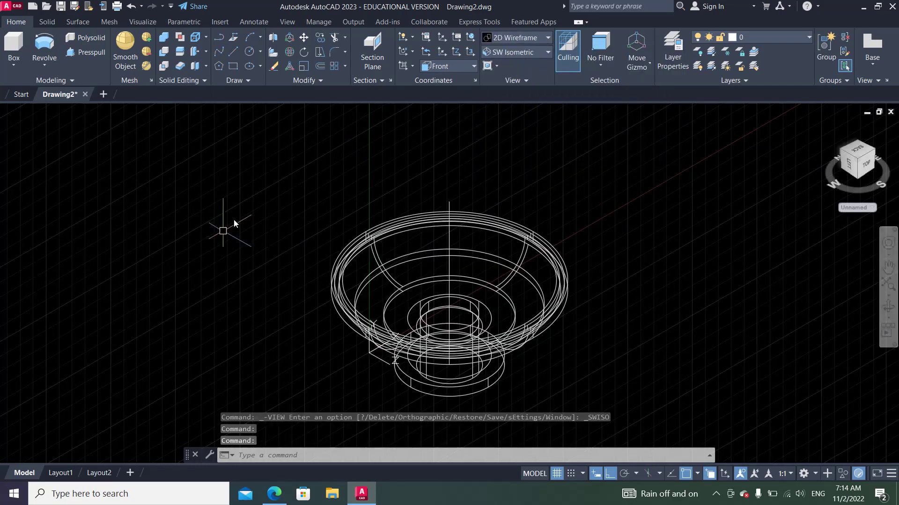
pyautogui.click(279, 495)
# Step: Scroll pro7.pdf through the plan view and Sez. A-A dimensions, then return to AutoCAD
pyautogui.scroll(5, 425, 273)
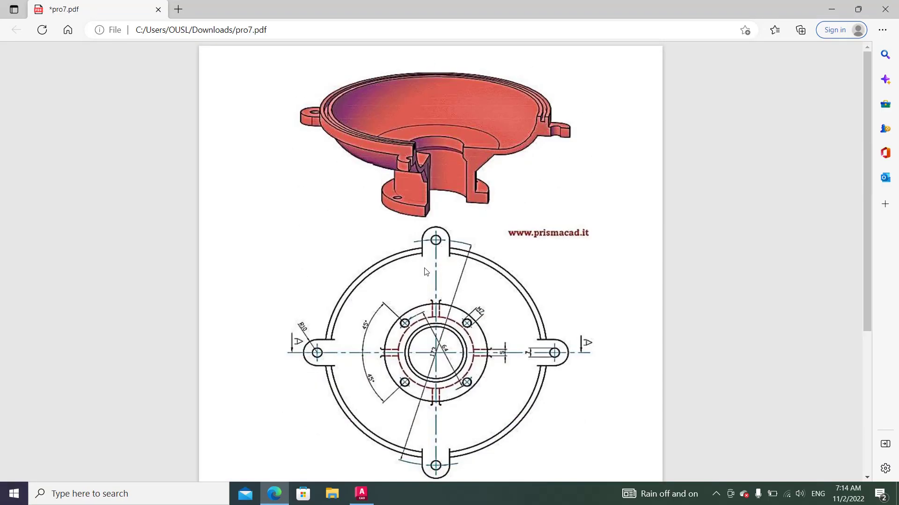
pyautogui.scroll(-3, 462, 149)
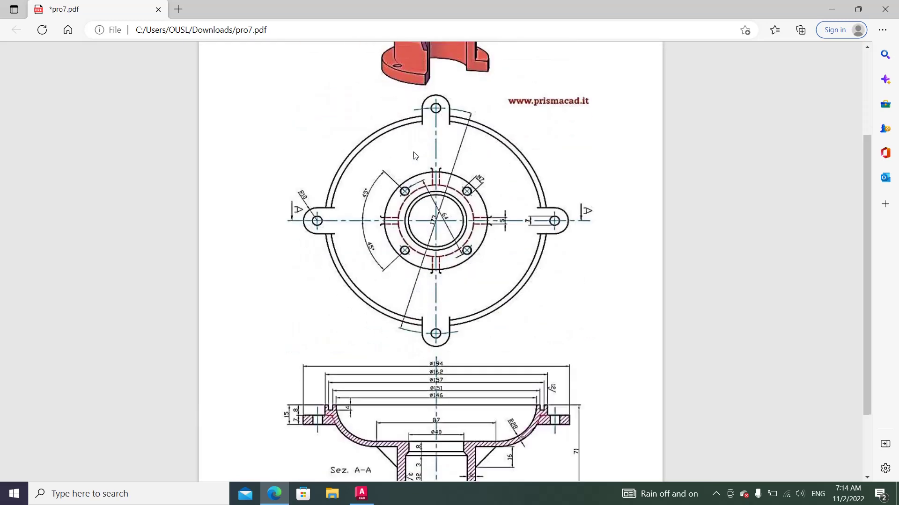
pyautogui.scroll(-2, 412, 156)
pyautogui.scroll(2, 411, 156)
pyautogui.scroll(1, 412, 155)
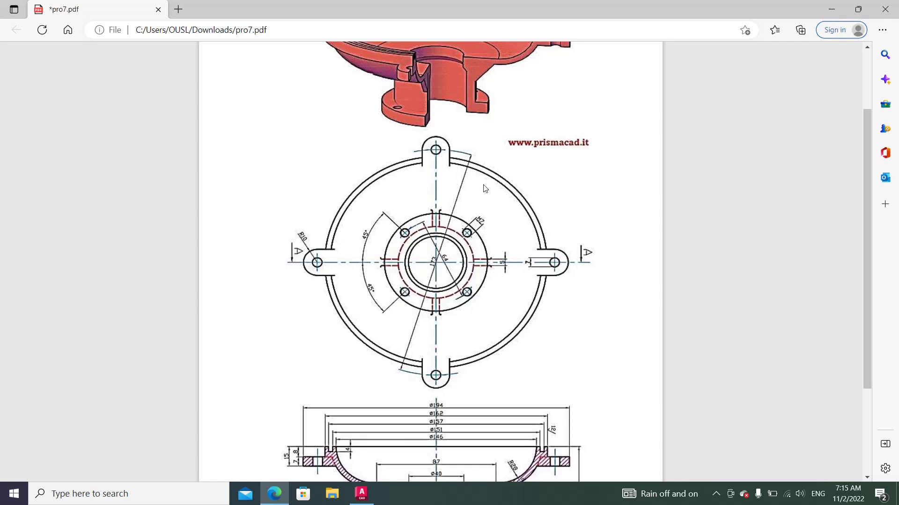
pyautogui.scroll(-2, 484, 212)
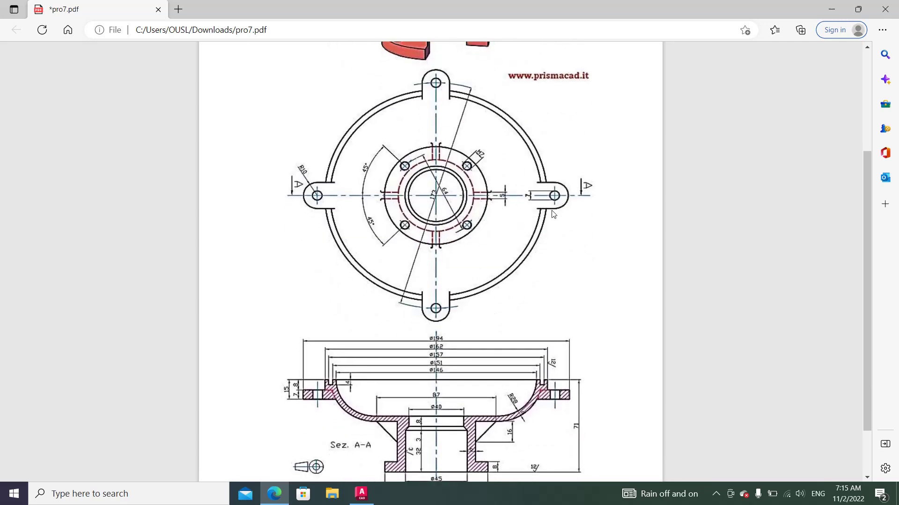
pyautogui.scroll(-2, 543, 365)
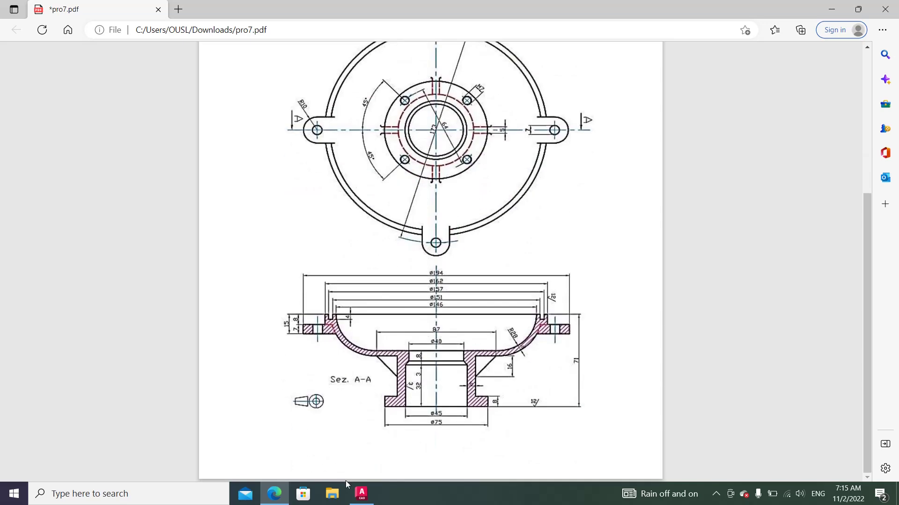
pyautogui.click(362, 494)
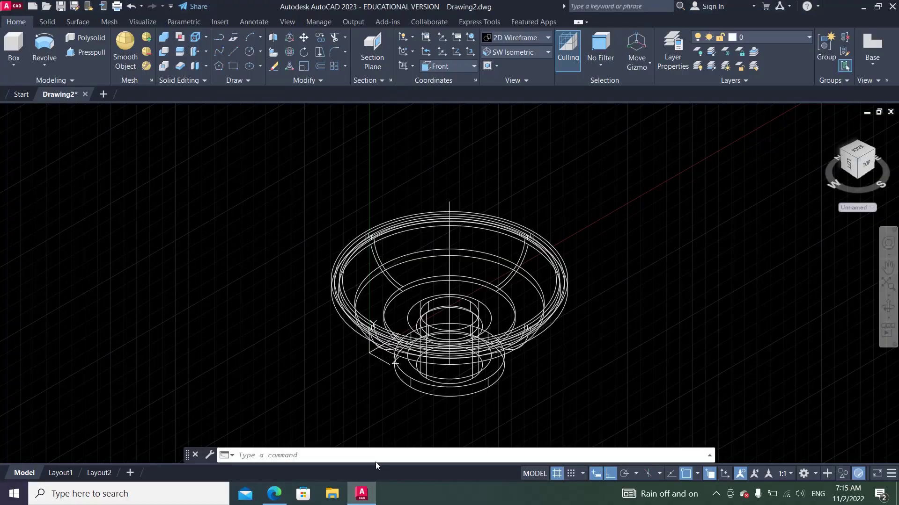
# Step: Zoom the wireframe bowl out and back in, then minimize AutoCAD to show pro7.pdf
pyautogui.scroll(-2, 297, 234)
pyautogui.scroll(2, 431, 318)
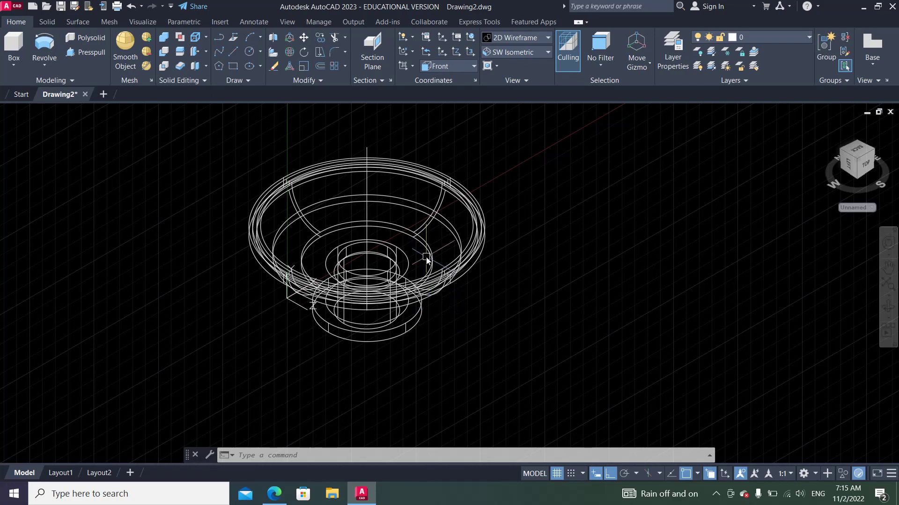
pyautogui.click(369, 500)
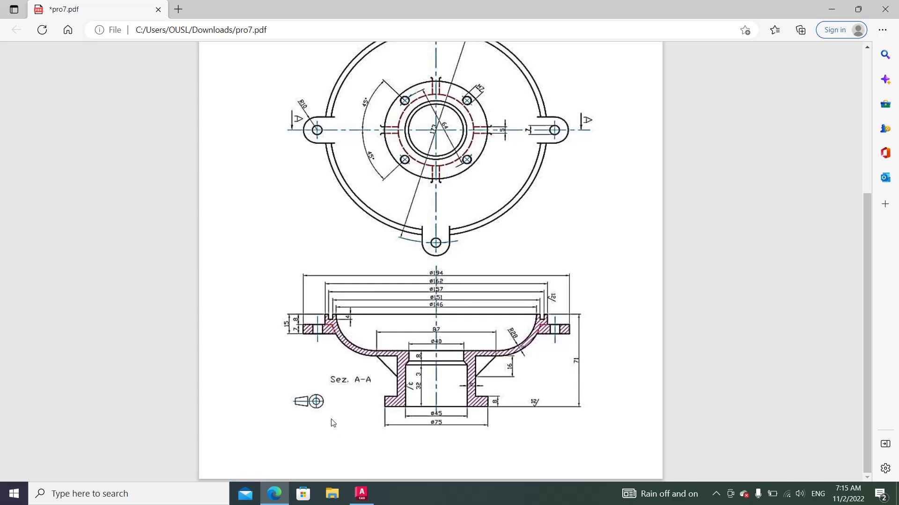
# Step: Bring the AutoCAD bowl wireframe back in front of the pro7.pdf viewer
pyautogui.click(361, 493)
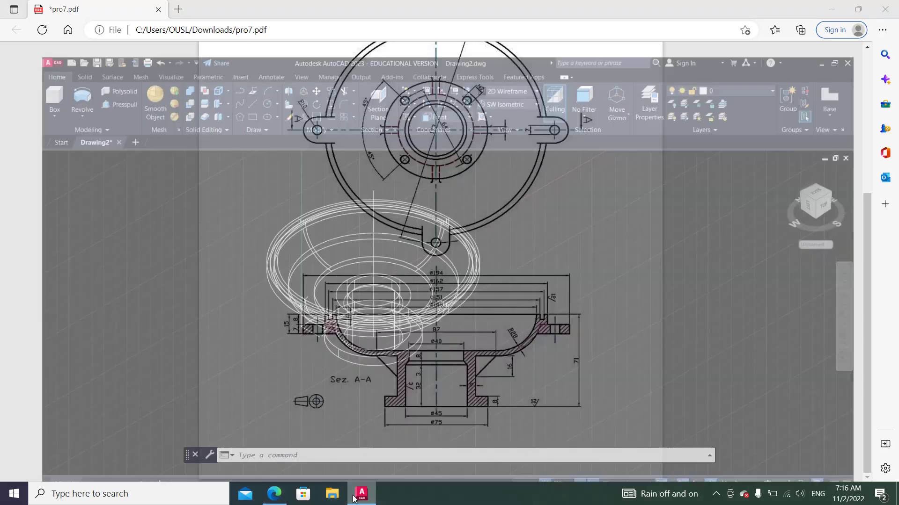
# Step: Start a line snapped to the base circle's centre with Ortho mode on
pyautogui.click(233, 52)
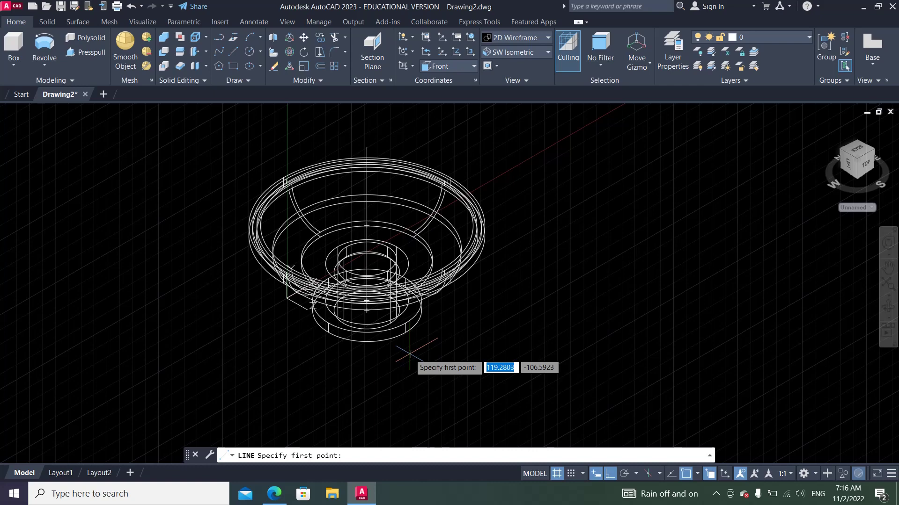
pyautogui.press('F8')
pyautogui.keyDown('shift'); pyautogui.rightClick(409, 354); pyautogui.keyUp('shift')
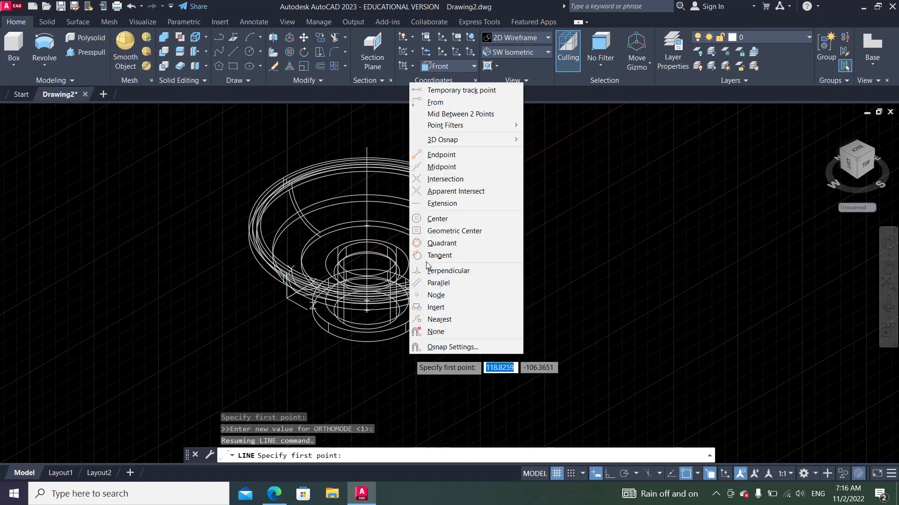
pyautogui.click(426, 219)
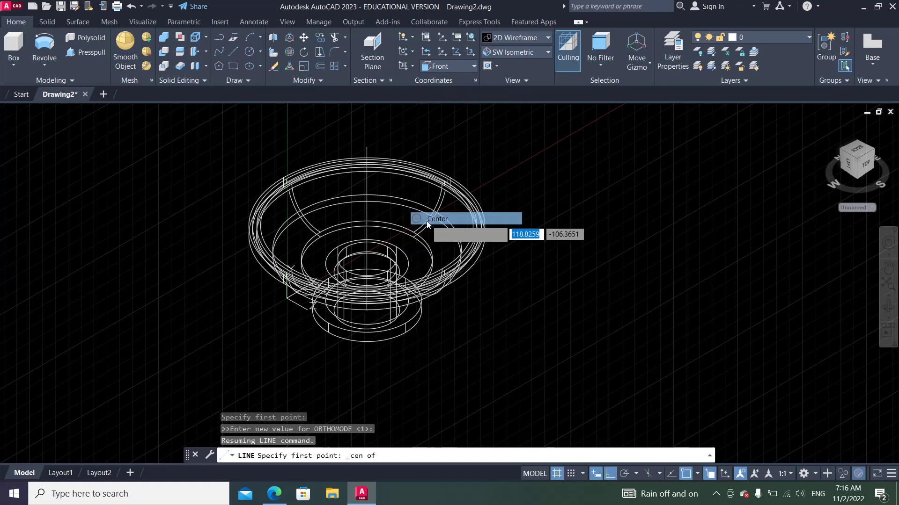
pyautogui.click(398, 341)
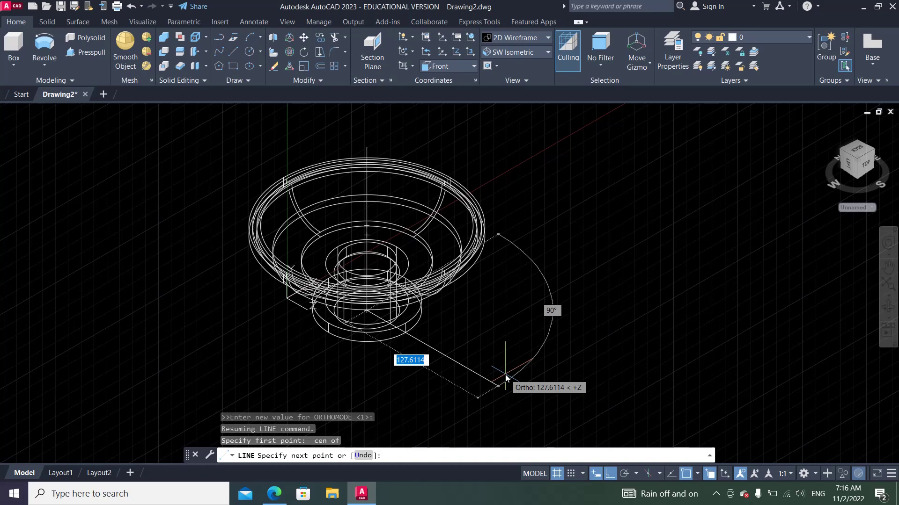
pyautogui.write('86')
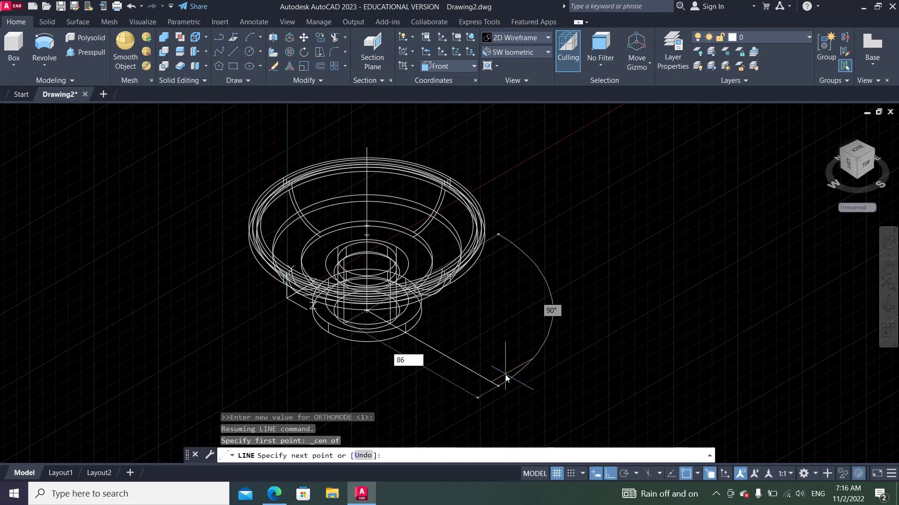
pyautogui.write('.5')
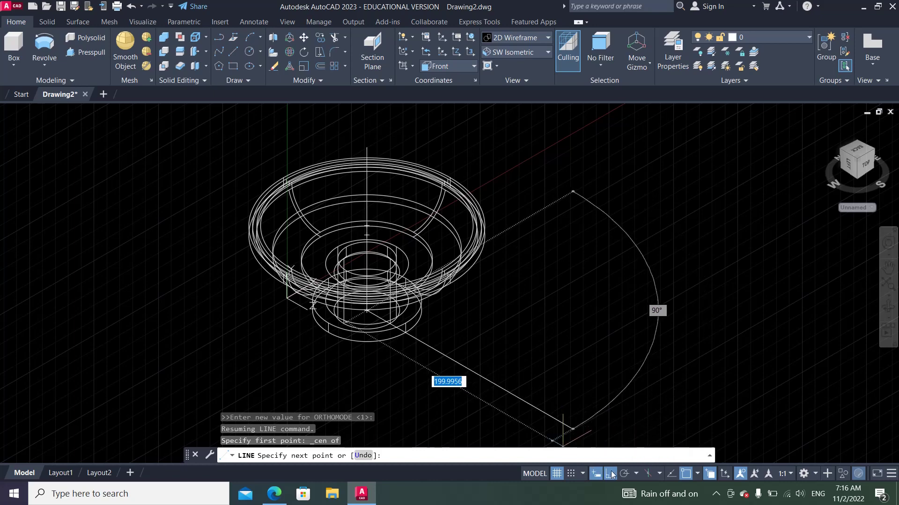
# Step: Draw the guide line 86.5 outward and 71 straight up, then recheck the PDF
pyautogui.click(611, 473)
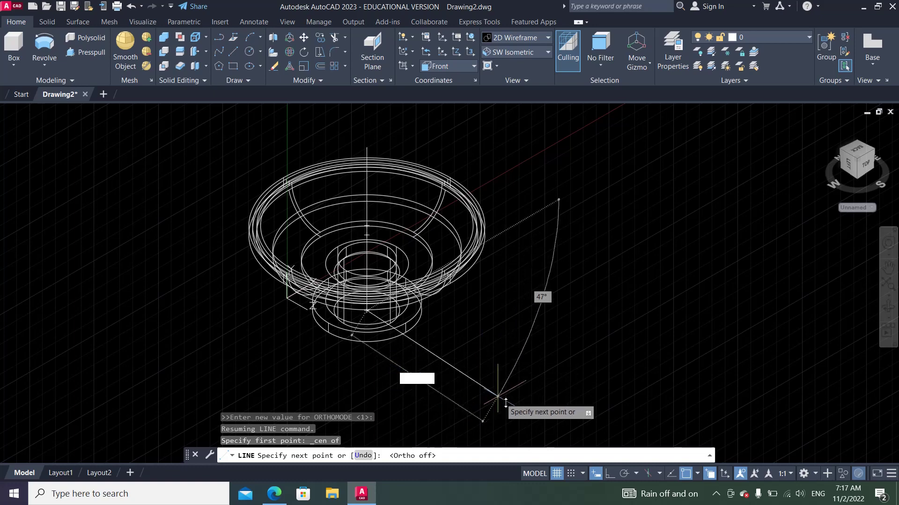
pyautogui.click(608, 474)
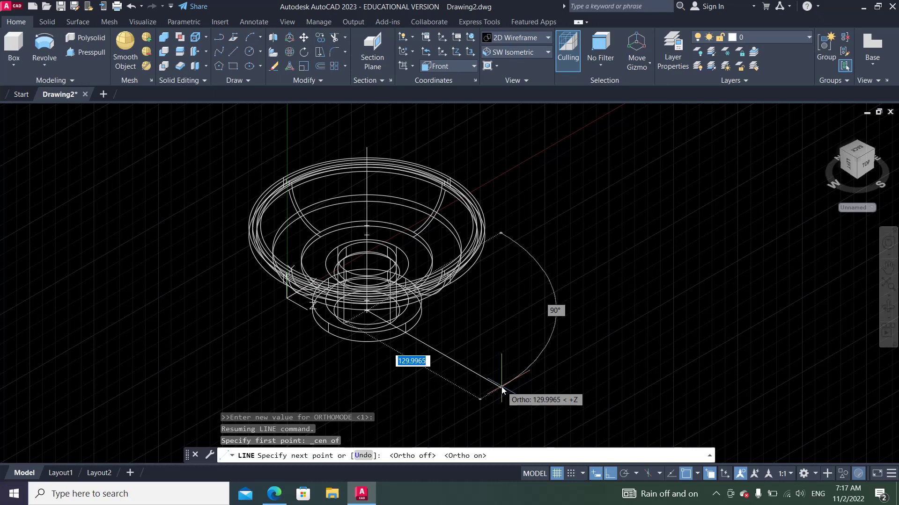
pyautogui.write('86.5')
pyautogui.press('Return')
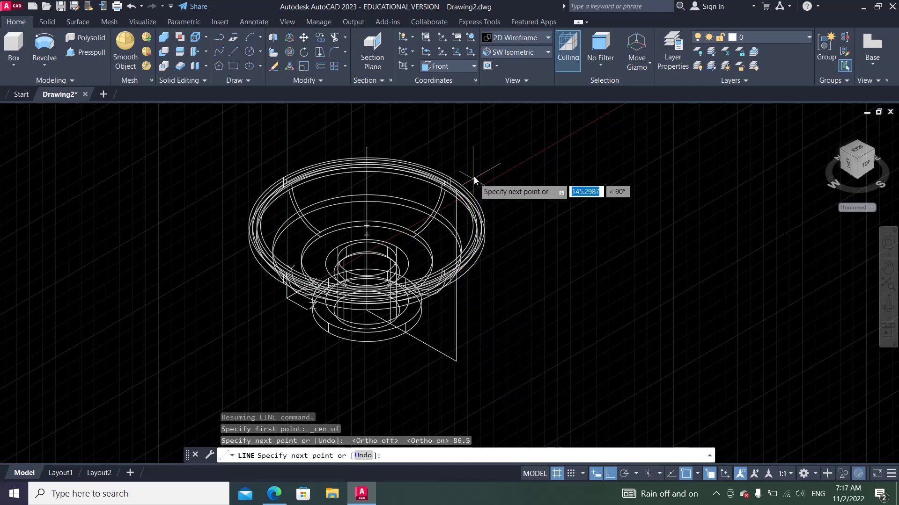
pyautogui.write('7')
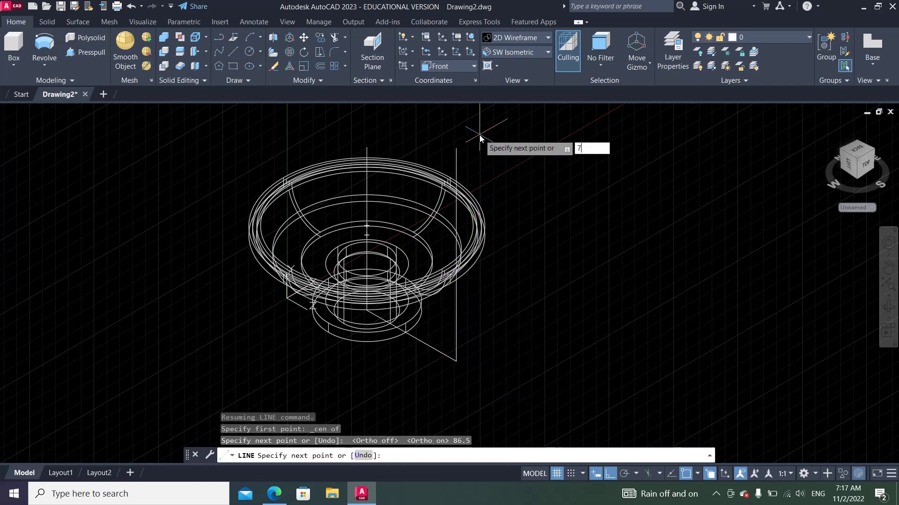
pyautogui.write('1')
pyautogui.press('Return')
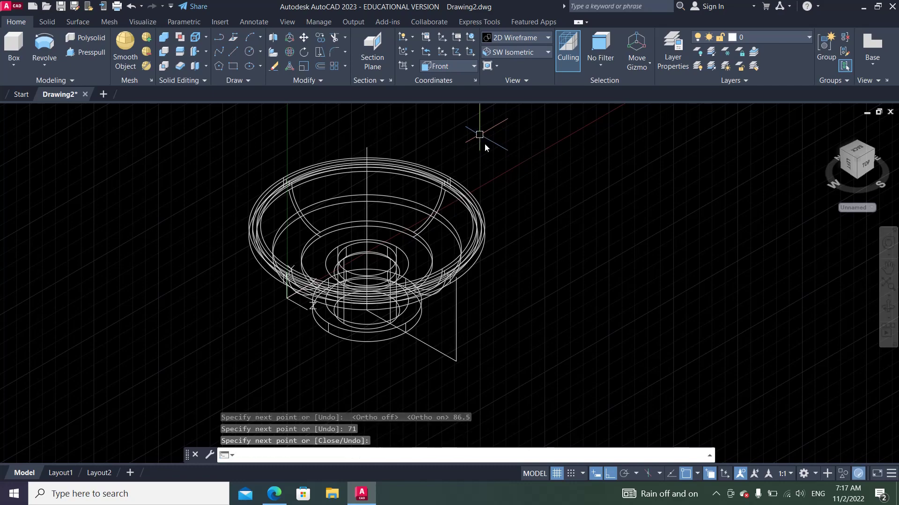
pyautogui.click(362, 491)
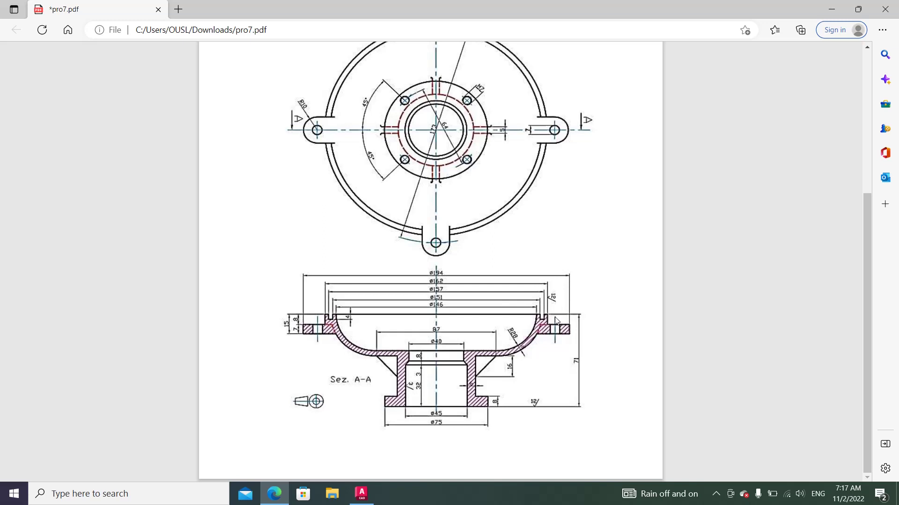
# Step: Back in AutoCAD, erase the stray short line left at the rim endpoint
pyautogui.click(361, 494)
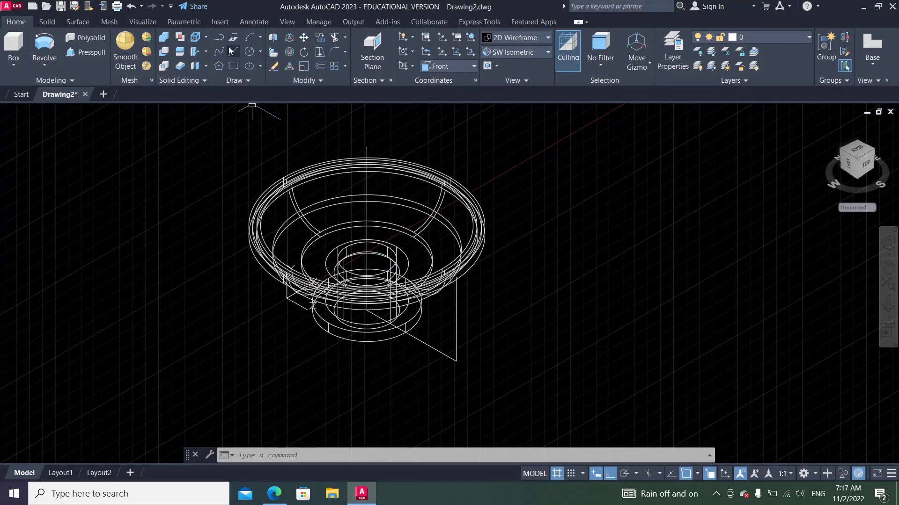
pyautogui.click(232, 51)
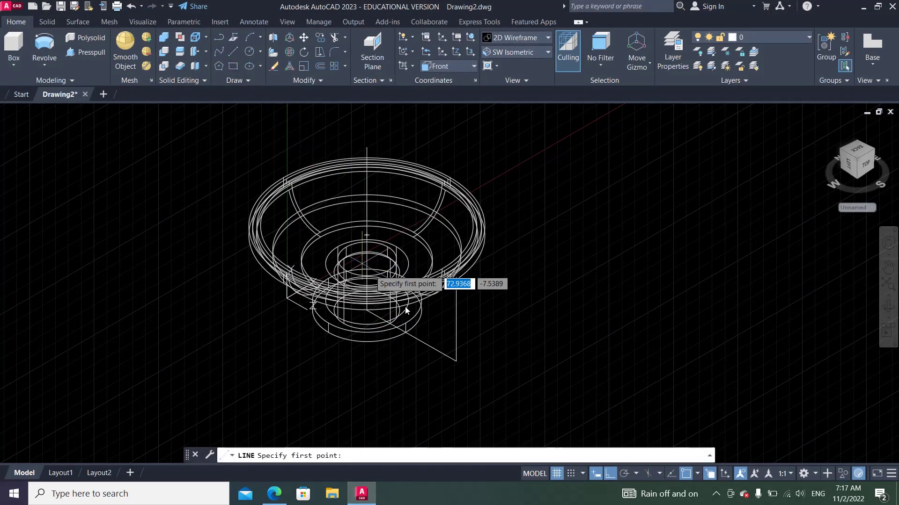
pyautogui.click(453, 279)
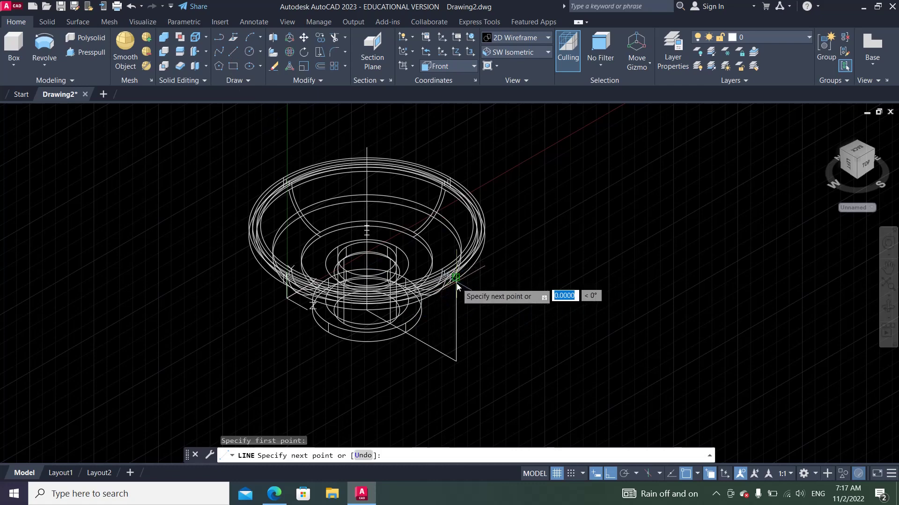
pyautogui.rightClick(478, 295)
pyautogui.click(491, 301)
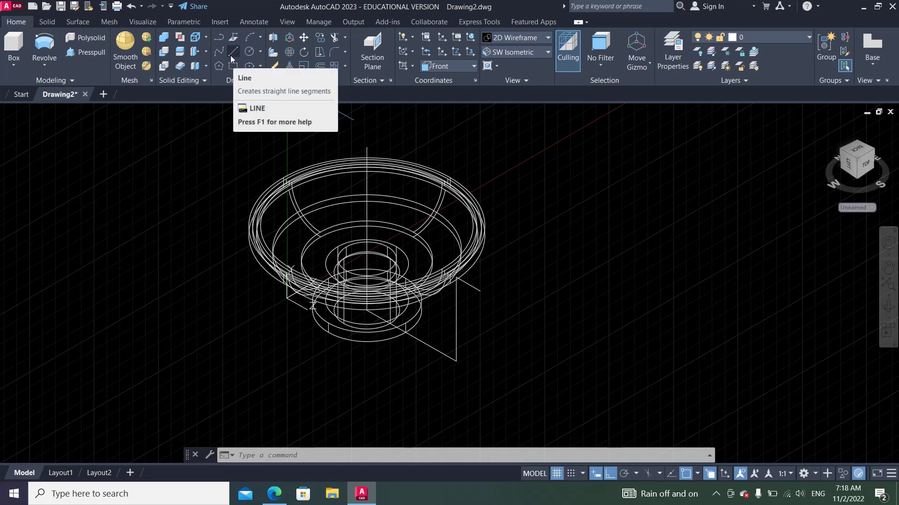
pyautogui.click(275, 66)
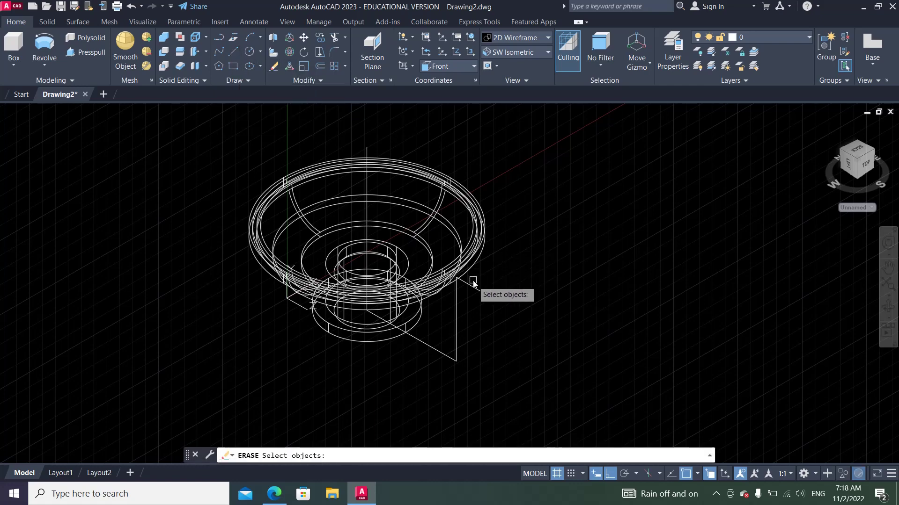
pyautogui.click(472, 281)
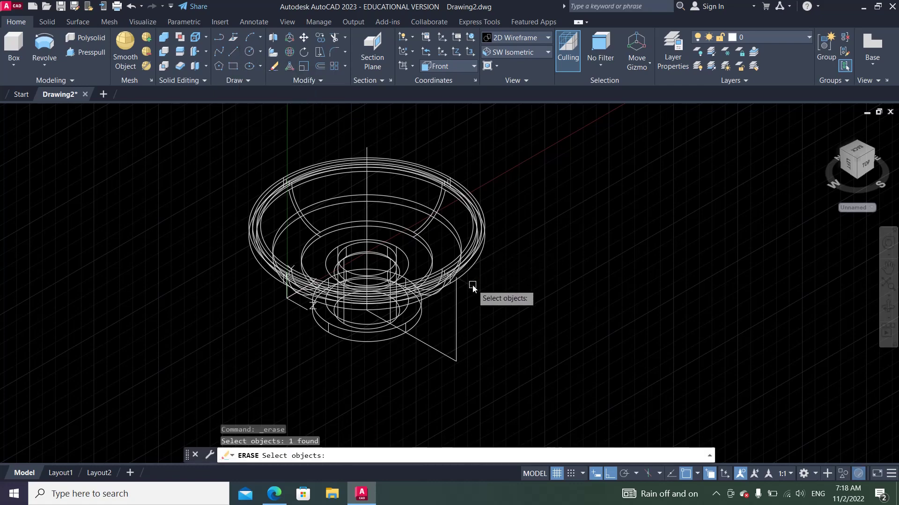
# Step: Draw a line 8 units down from the rim endpoint, then outward, and check the PDF
pyautogui.click(231, 54)
pyautogui.scroll(4, 478, 285)
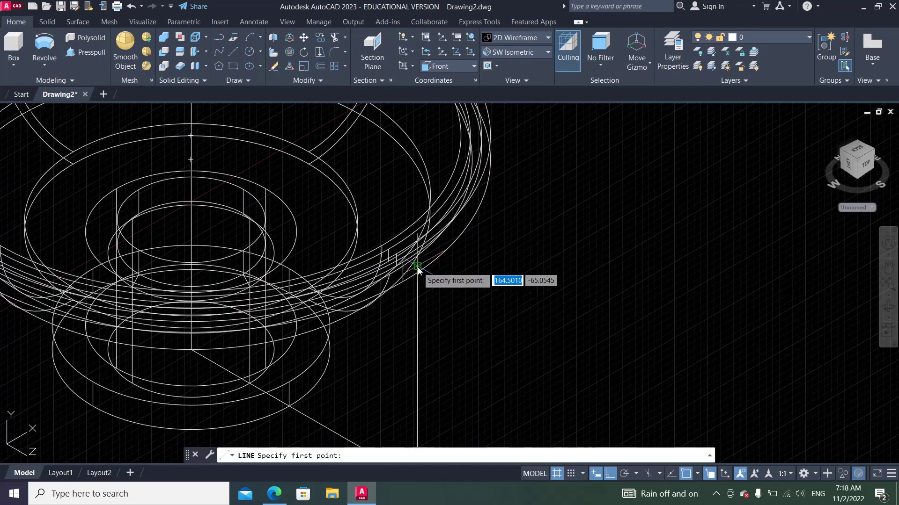
pyautogui.click(418, 268)
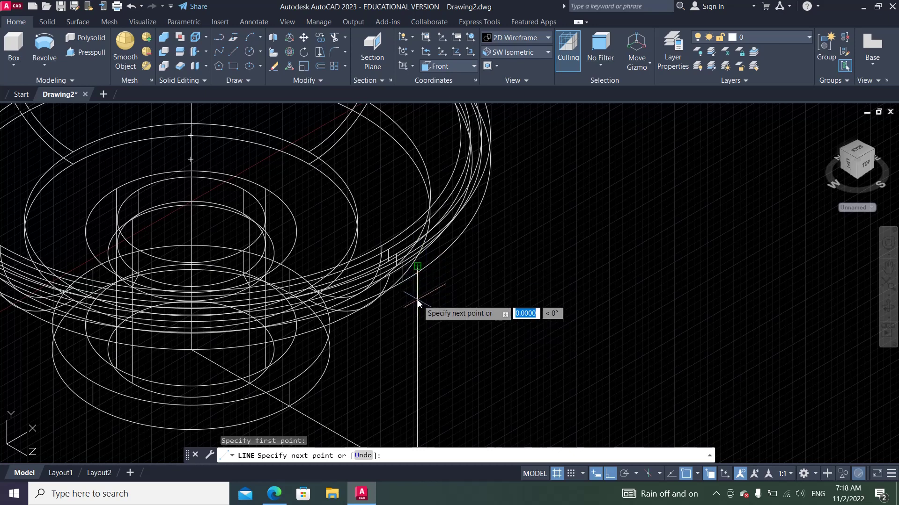
pyautogui.write('8')
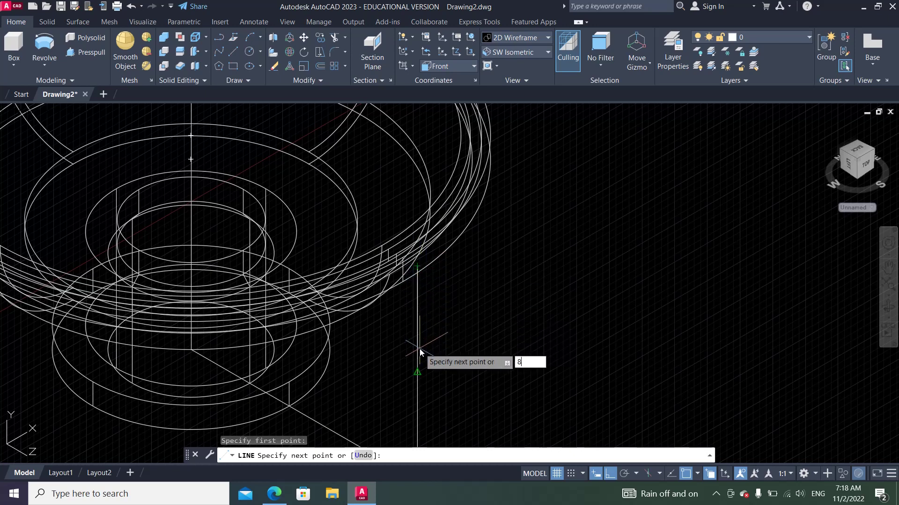
pyautogui.press('Return')
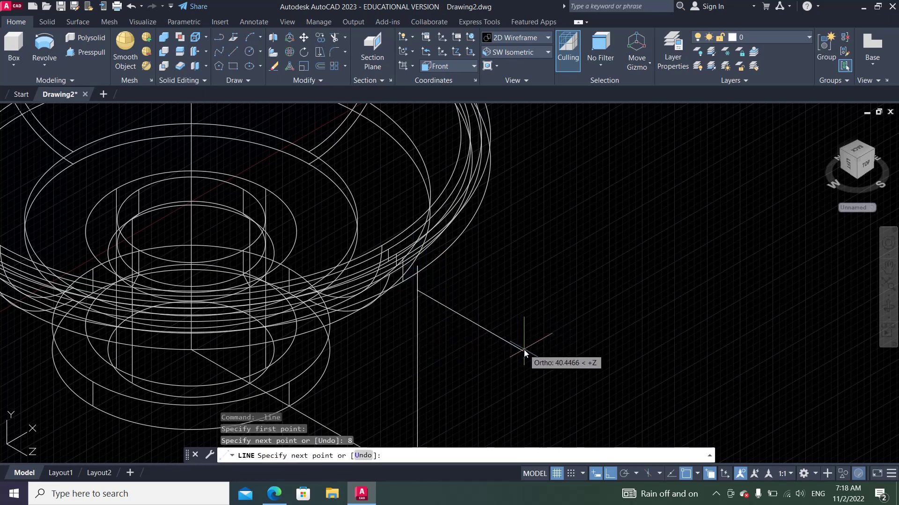
pyautogui.click(553, 358)
pyautogui.rightClick(554, 358)
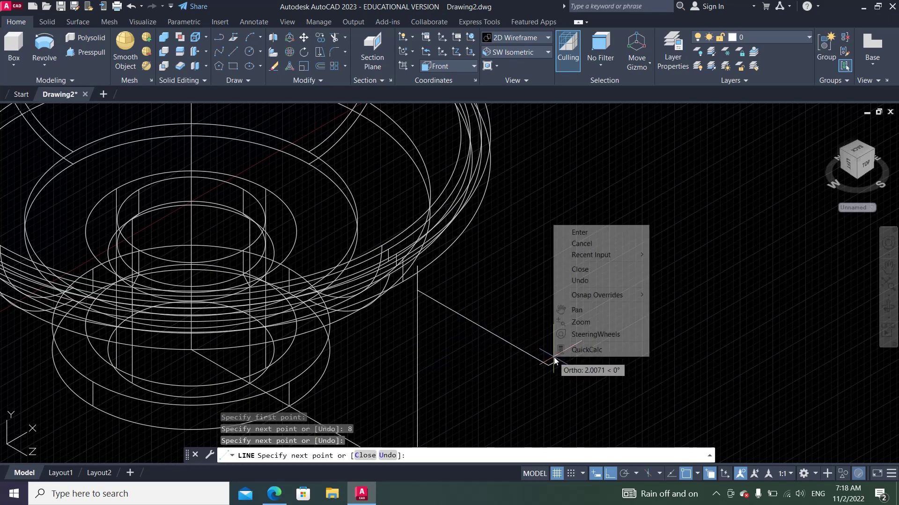
pyautogui.click(579, 232)
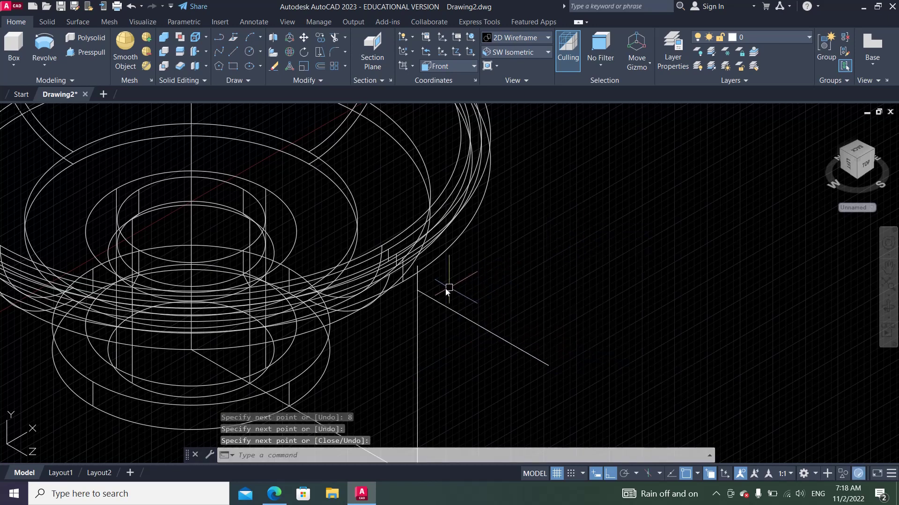
pyautogui.click(362, 494)
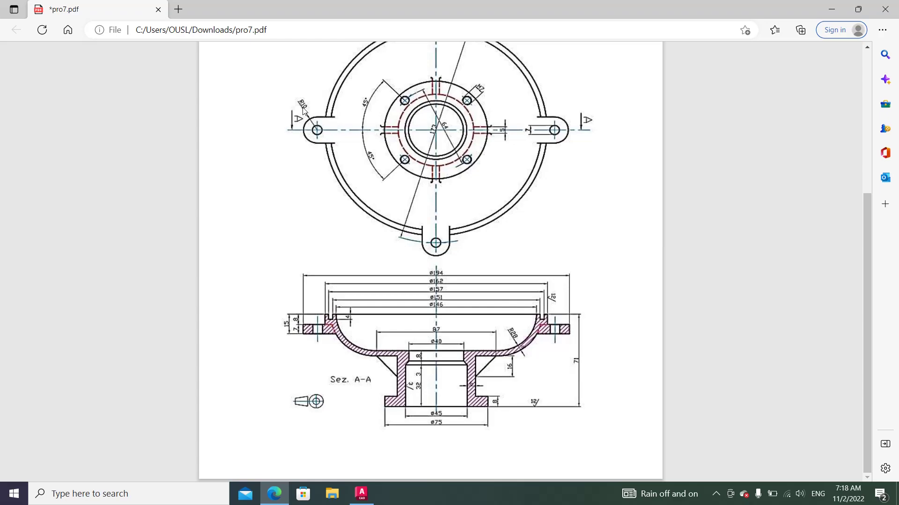
pyautogui.click(360, 492)
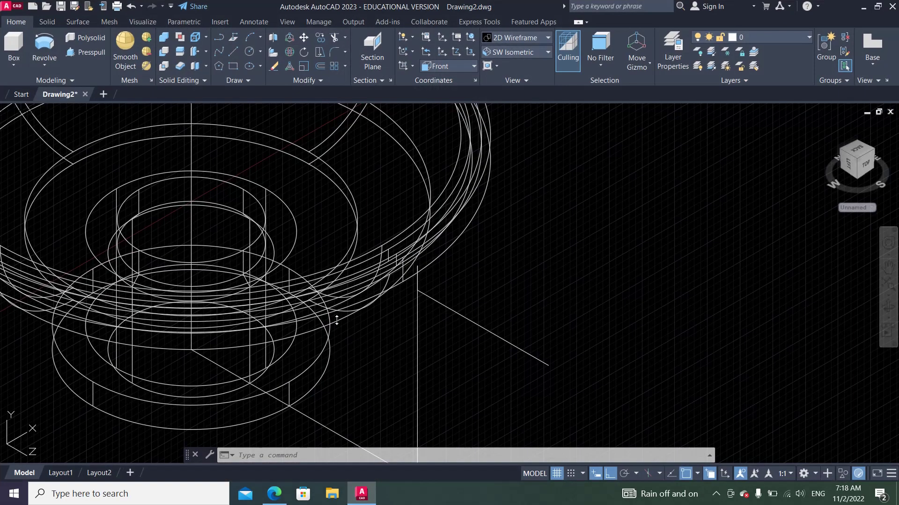
pyautogui.click(260, 49)
pyautogui.click(258, 92)
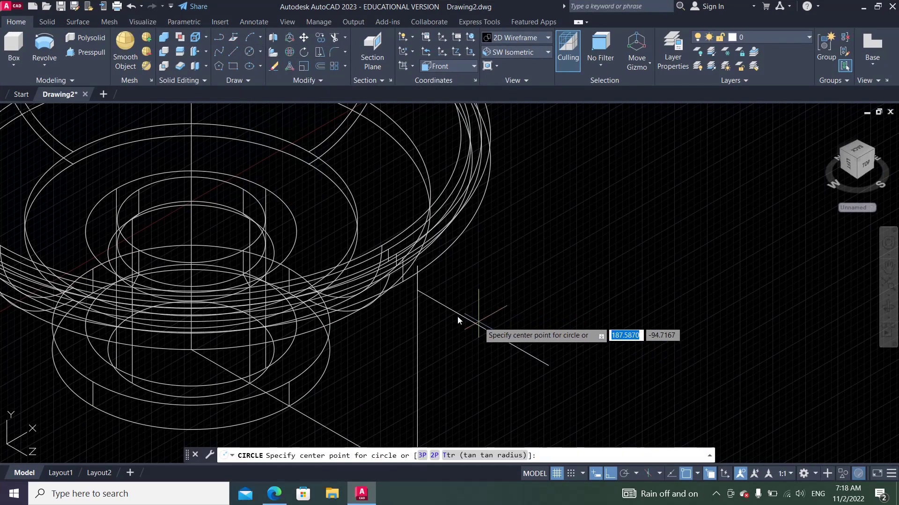
pyautogui.click(428, 294)
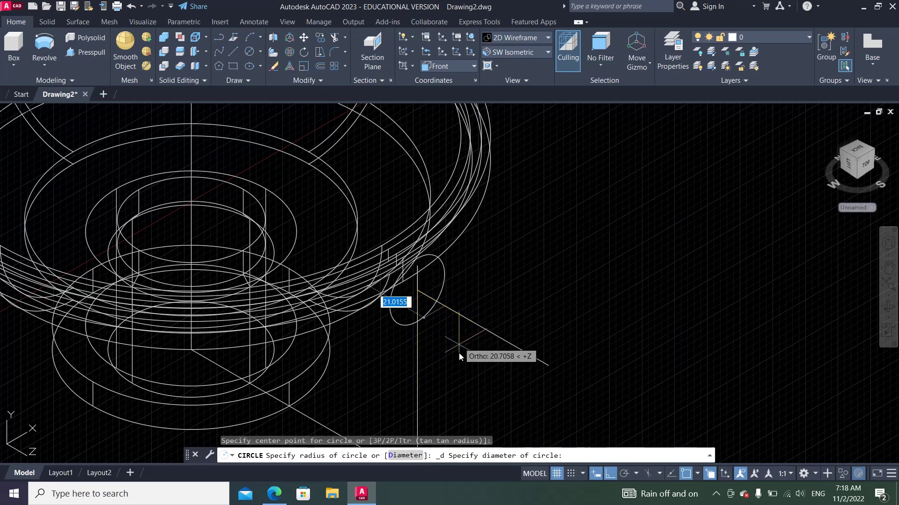
pyautogui.scroll(-3, 468, 363)
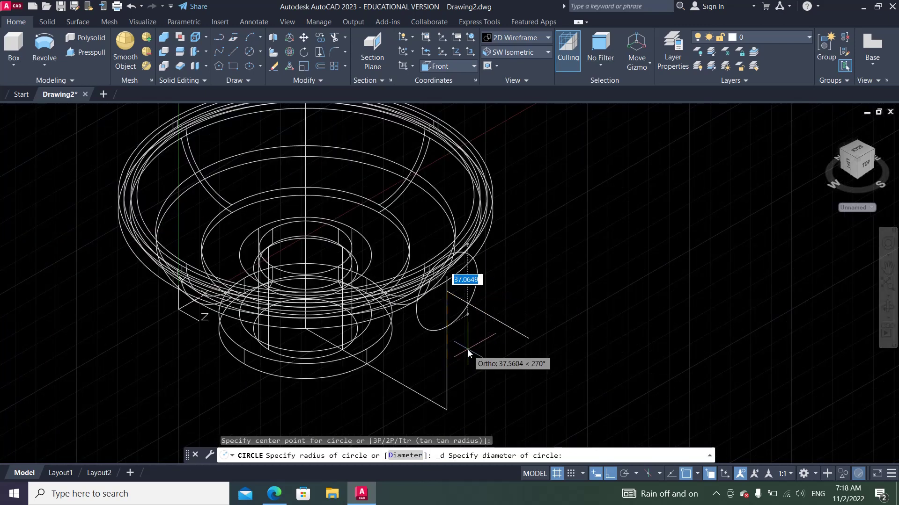
pyautogui.press('Escape')
pyautogui.press('Escape')
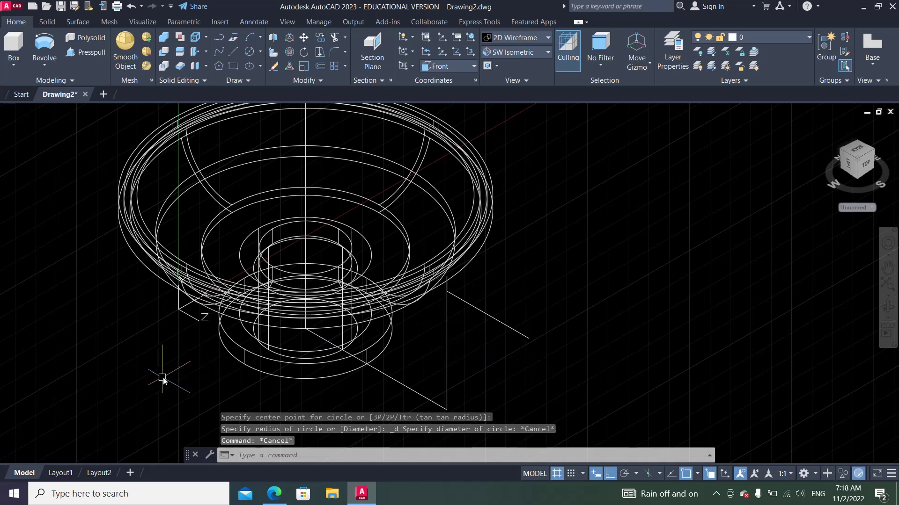
pyautogui.press('Escape')
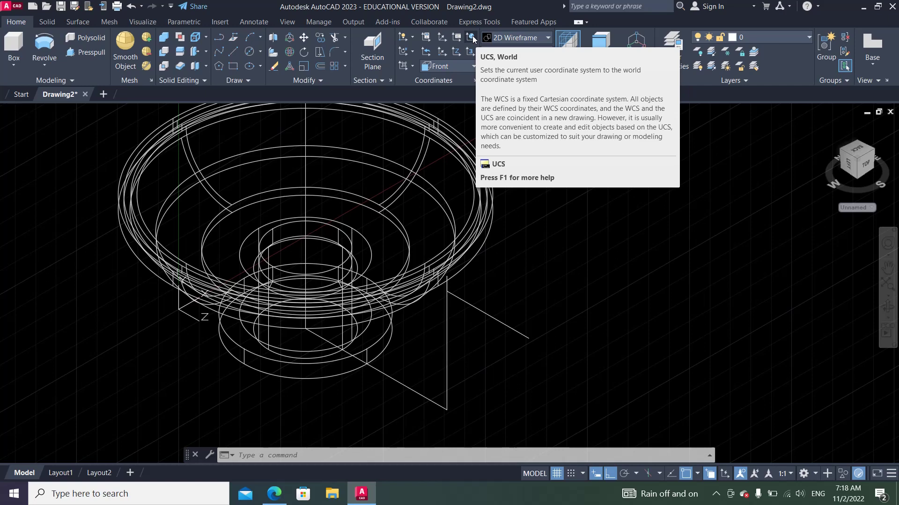
# Step: Reset the UCS to World and rotate its X axis to the lug direction
pyautogui.click(472, 36)
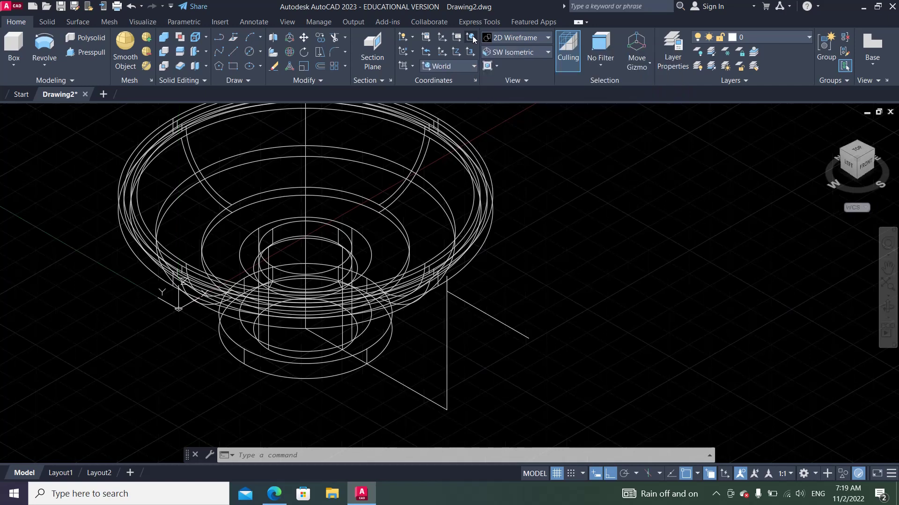
pyautogui.click(179, 306)
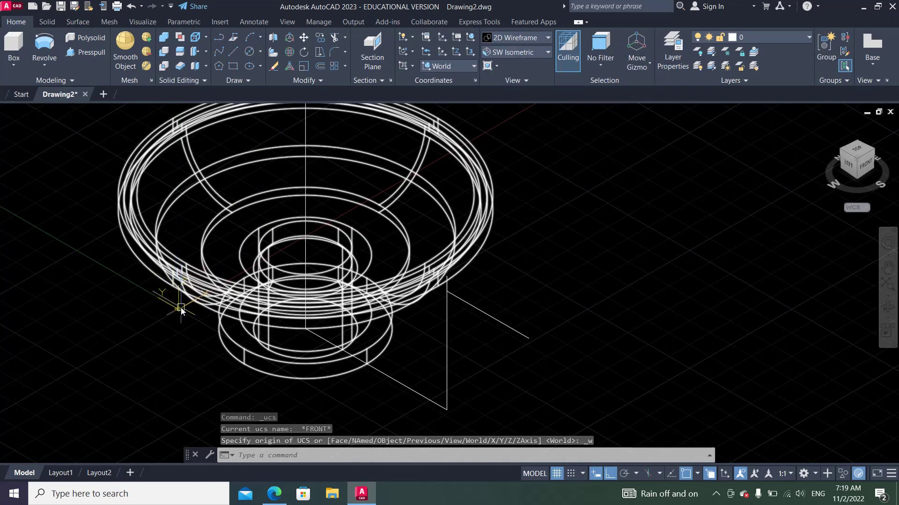
pyautogui.click(198, 299)
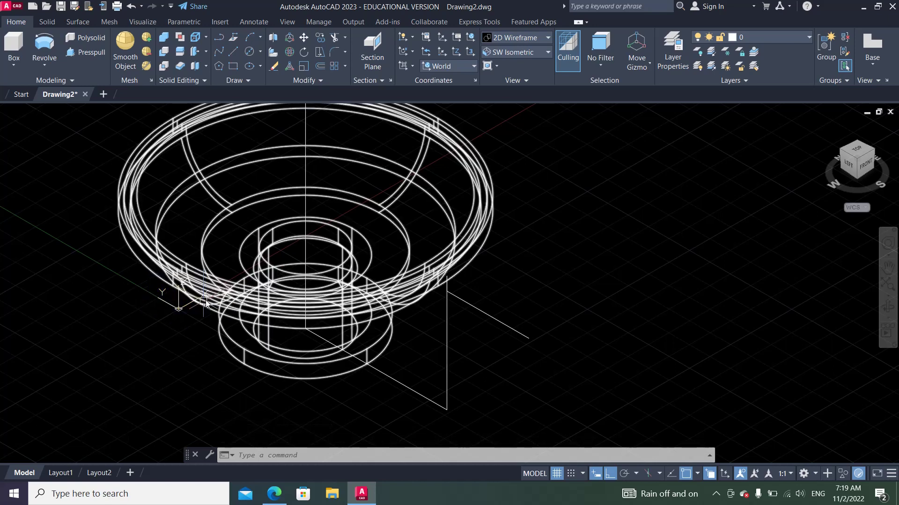
pyautogui.click(163, 326)
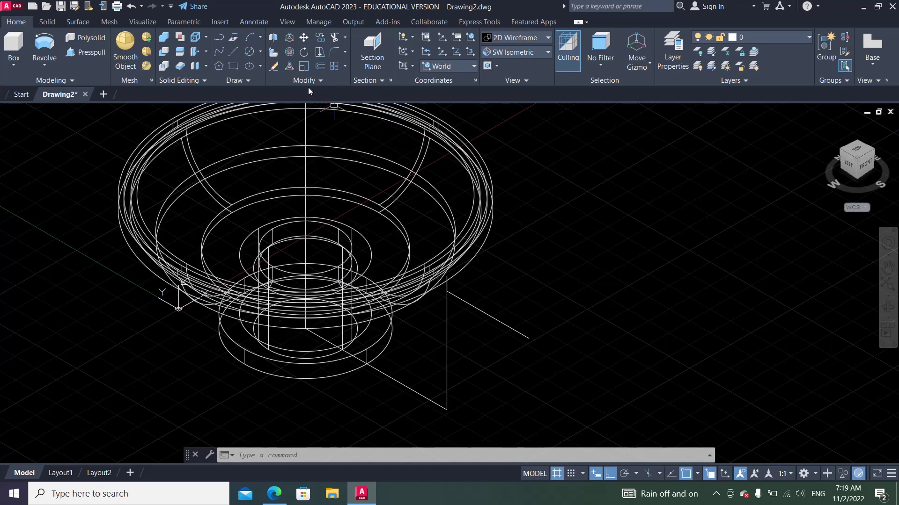
# Step: Draw the diameter-7 hole circle centred on the lug point
pyautogui.click(247, 52)
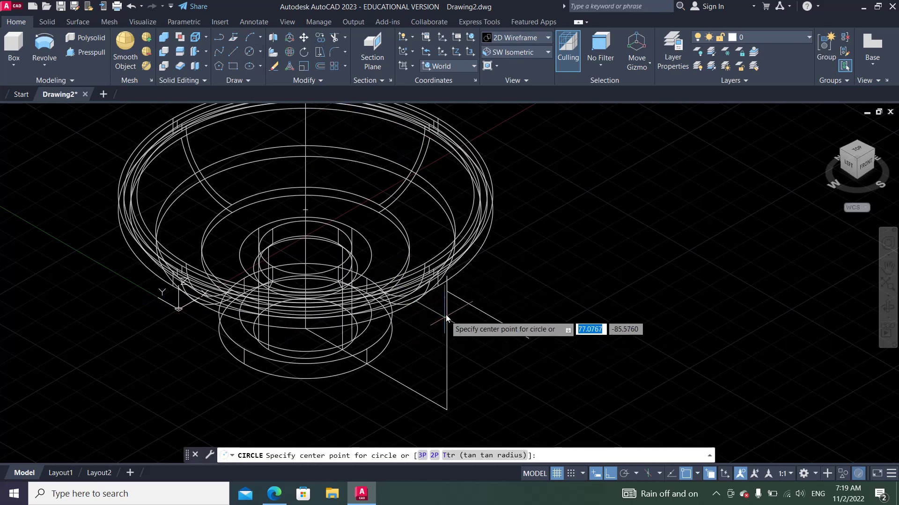
pyautogui.click(451, 292)
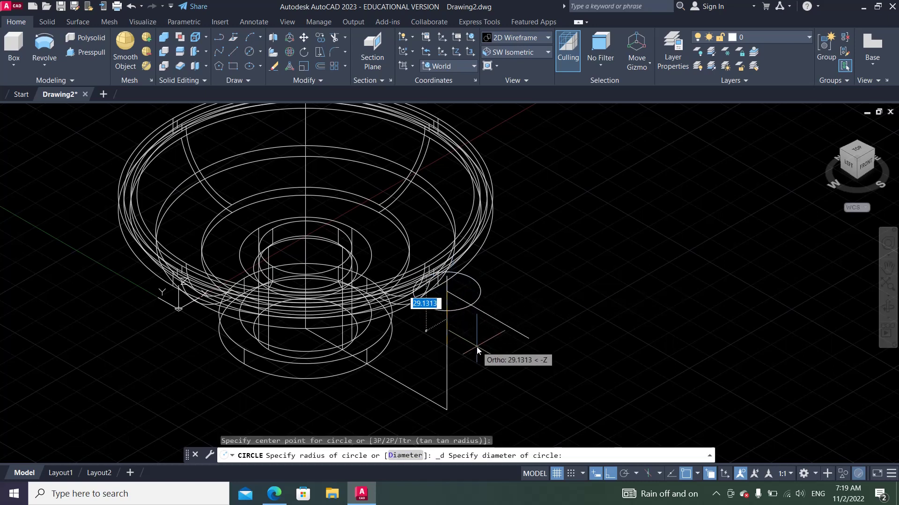
pyautogui.write('7')
pyautogui.press('Return')
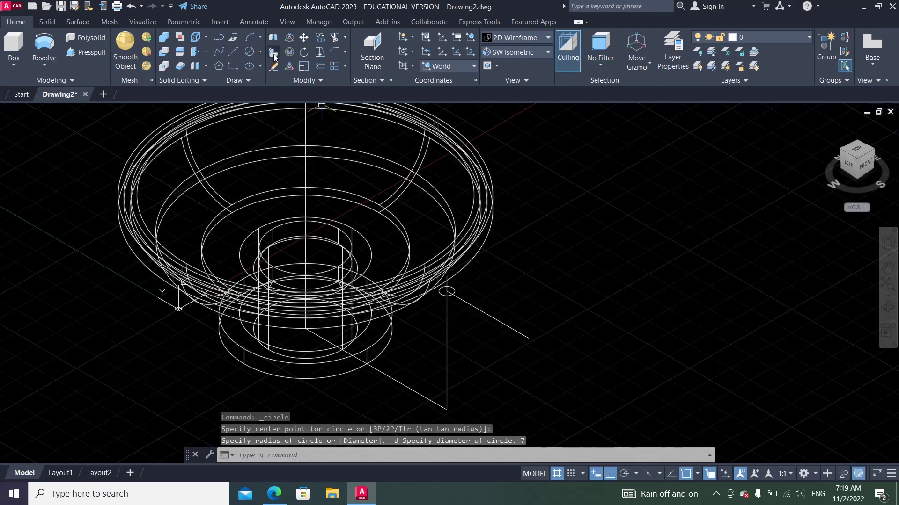
# Step: Add a concentric radius-10 circle around the hole
pyautogui.click(260, 52)
pyautogui.click(259, 72)
pyautogui.scroll(2, 443, 293)
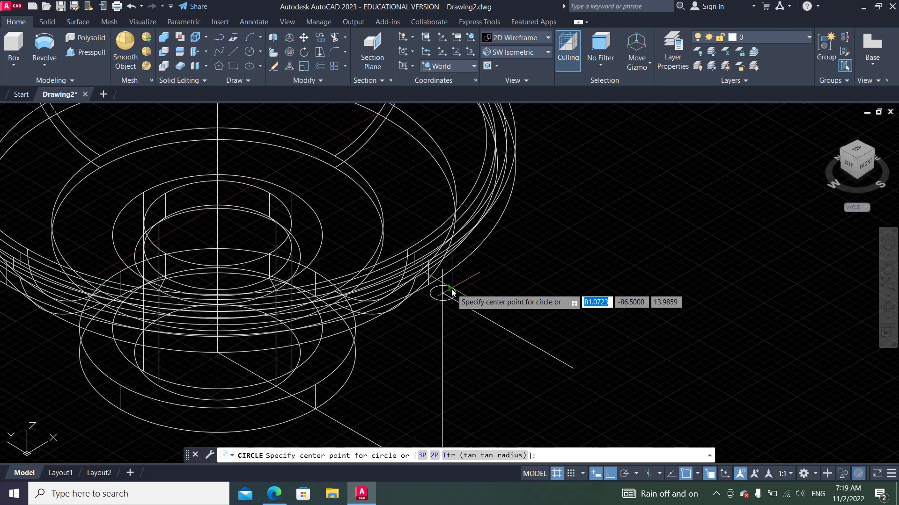
pyautogui.scroll(2, 437, 295)
pyautogui.click(436, 296)
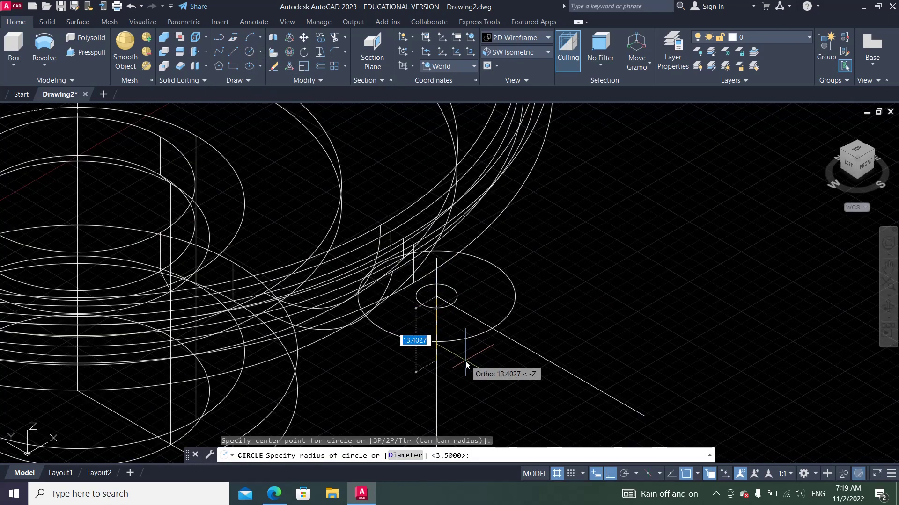
pyautogui.write('10')
pyautogui.press('Return')
pyautogui.scroll(-3, 514, 297)
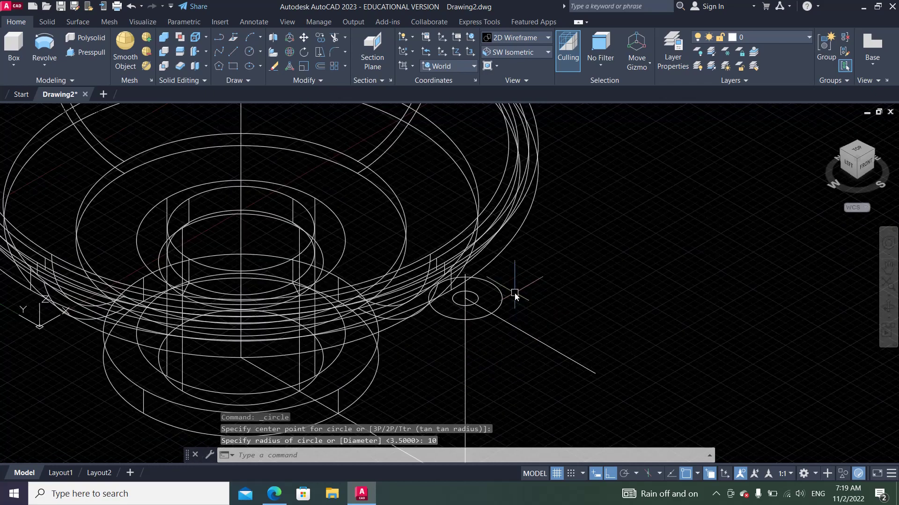
pyautogui.scroll(-2, 505, 302)
pyautogui.scroll(2, 492, 309)
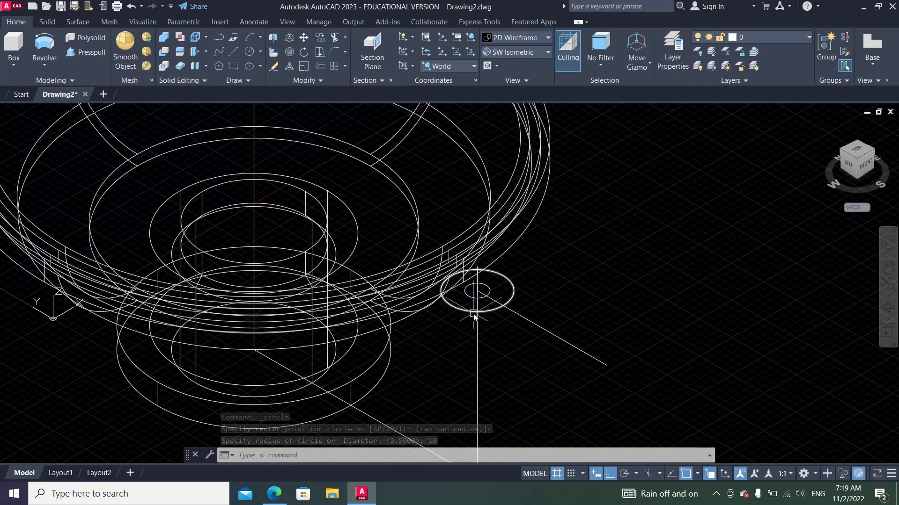
# Step: Draw two construction lines outward from the circles' centre
pyautogui.click(236, 52)
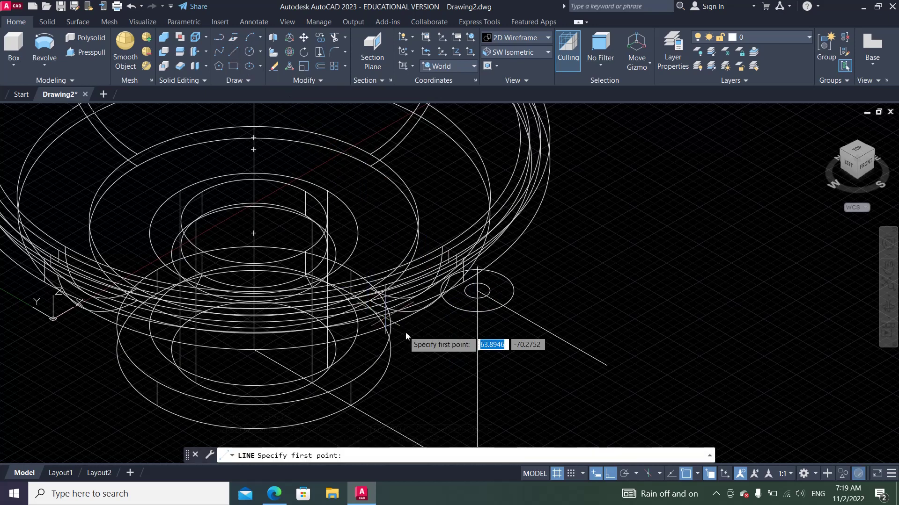
pyautogui.click(475, 292)
pyautogui.click(446, 321)
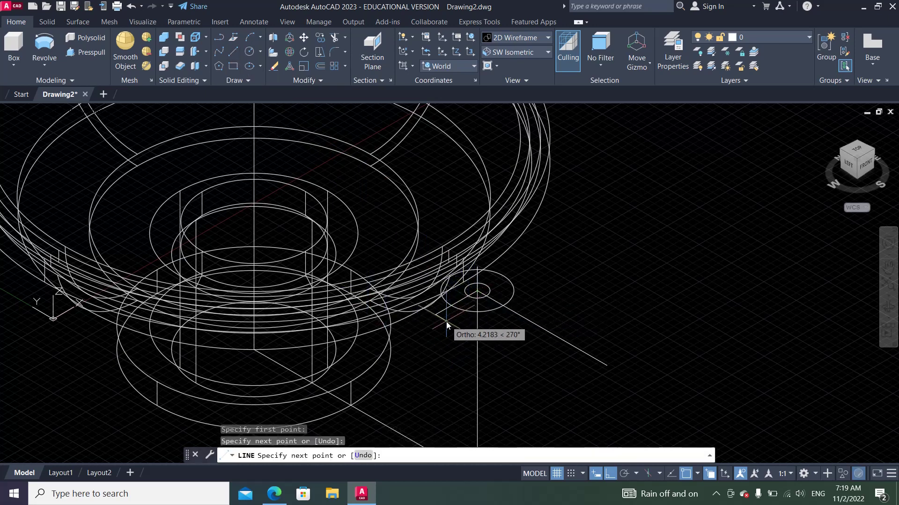
pyautogui.rightClick(446, 321)
pyautogui.click(461, 326)
pyautogui.click(235, 53)
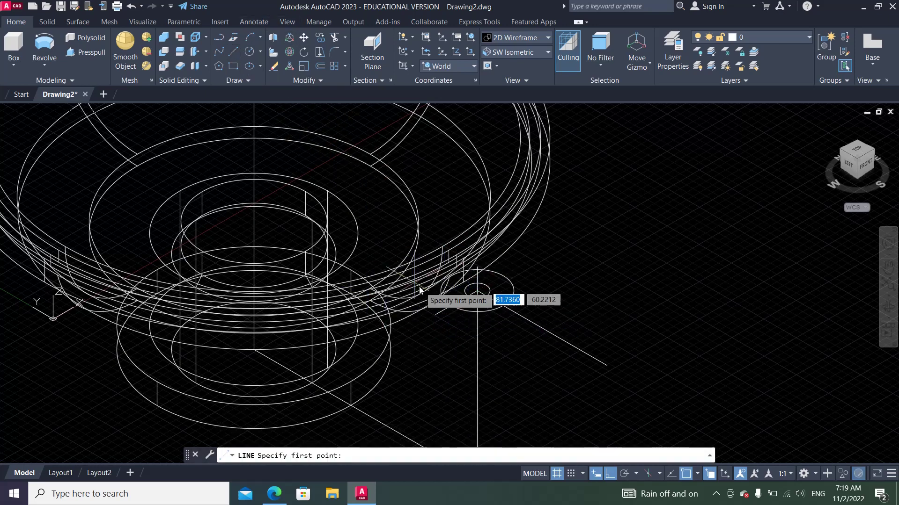
pyautogui.click(477, 291)
pyautogui.click(542, 283)
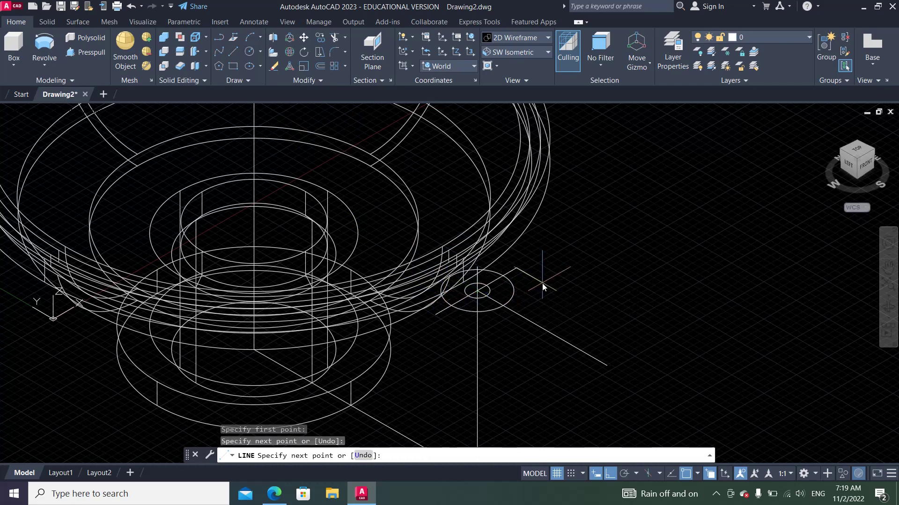
pyautogui.rightClick(545, 285)
pyautogui.click(558, 290)
# Step: Draw a further line starting on the radius-10 outer circle
pyautogui.scroll(2, 544, 253)
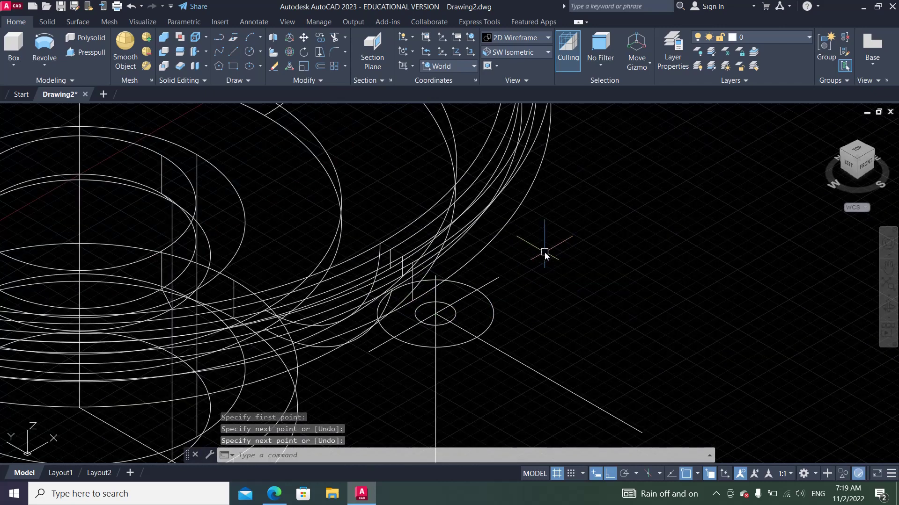
pyautogui.click(238, 53)
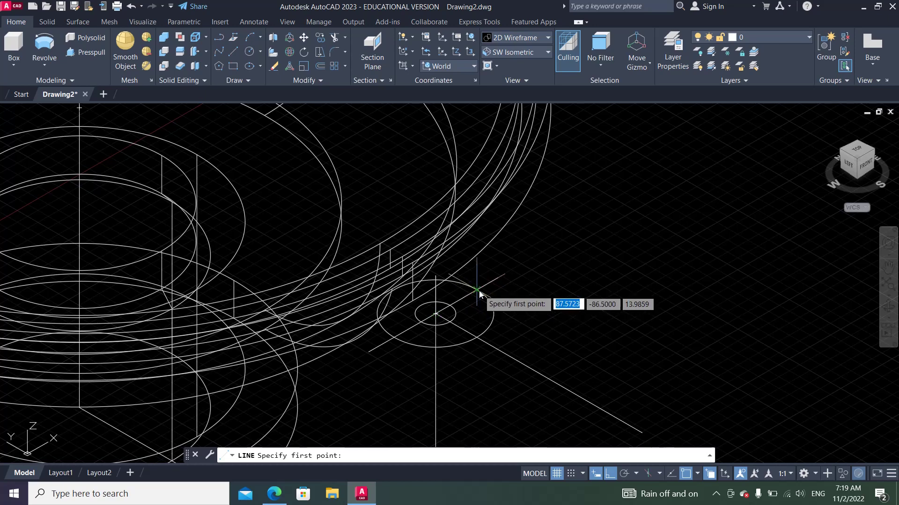
pyautogui.click(484, 302)
pyautogui.rightClick(375, 193)
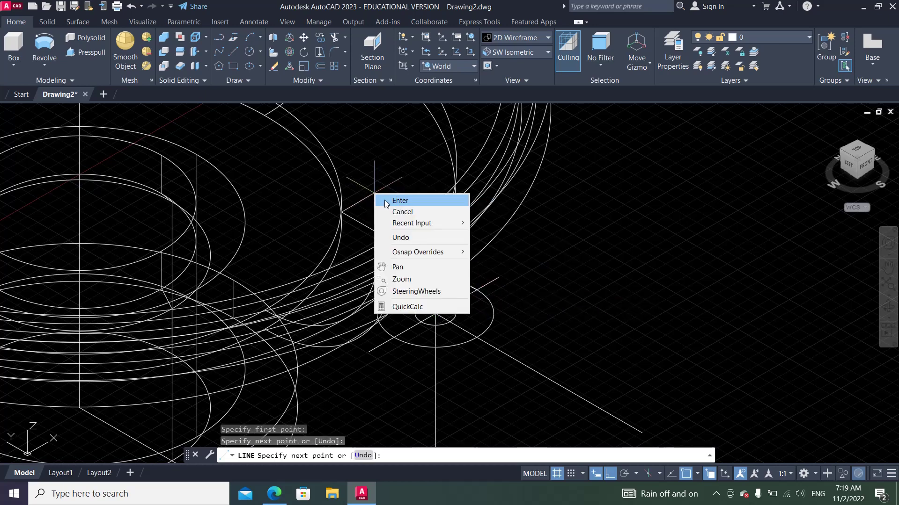
pyautogui.click(388, 198)
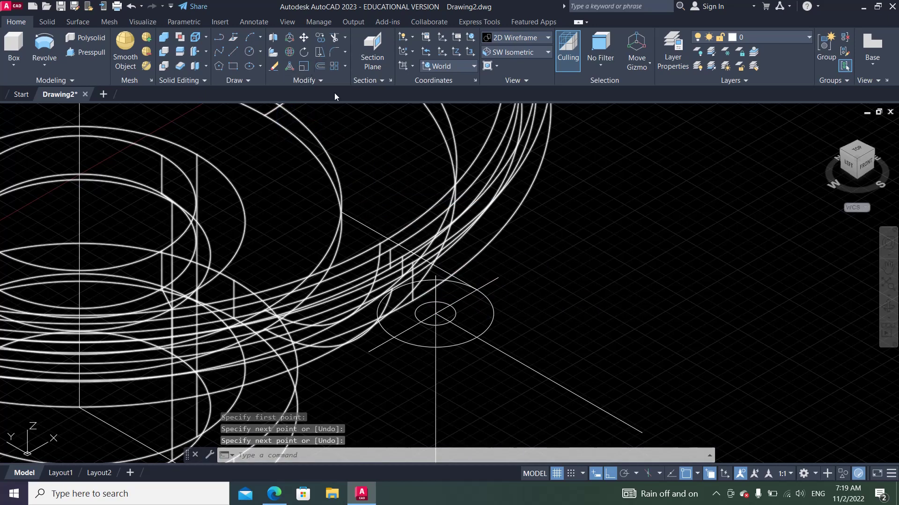
pyautogui.write('o')
pyautogui.press('Return')
# Step: Offset the diagonal line by 20 to form the lug's parallel side edge
pyautogui.write('10')
pyautogui.press('Return')
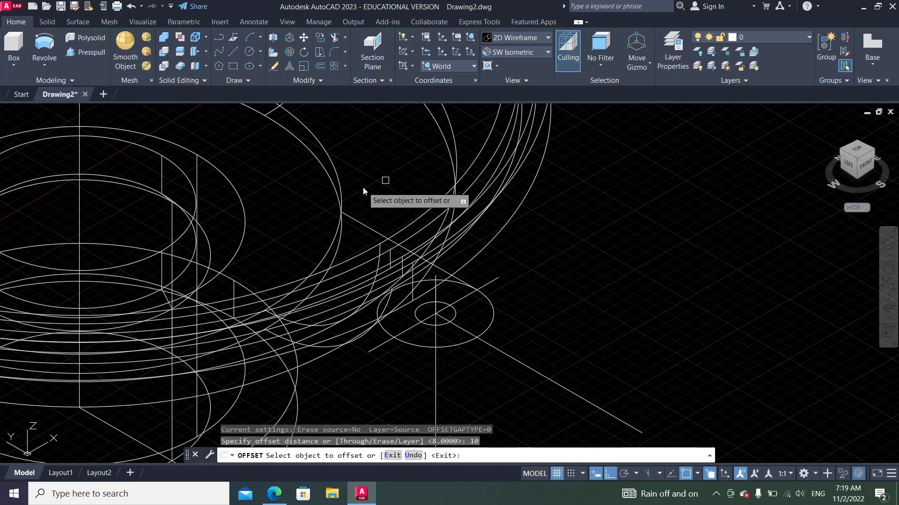
pyautogui.click(364, 225)
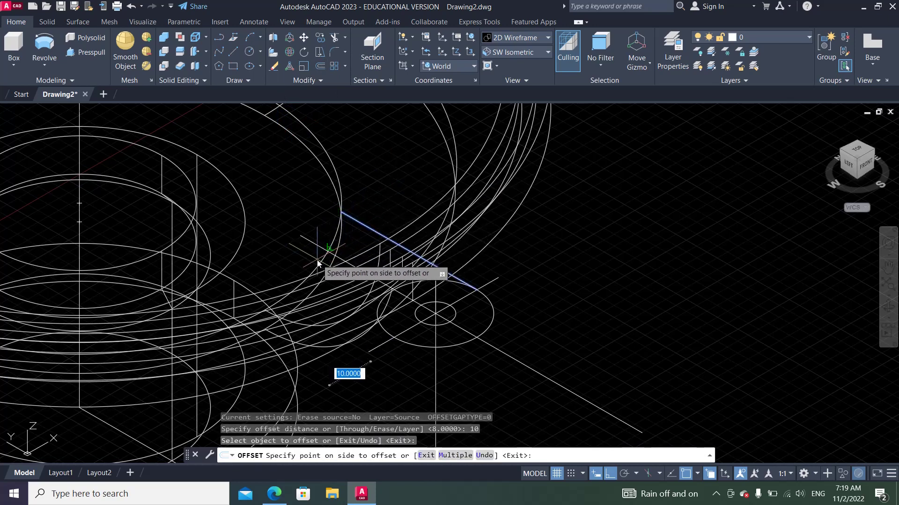
pyautogui.click(322, 66)
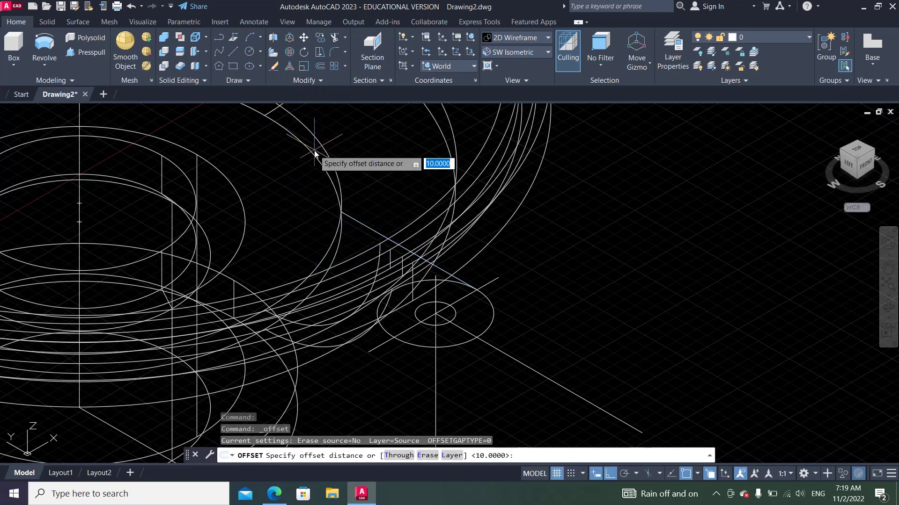
pyautogui.write('20')
pyautogui.press('Return')
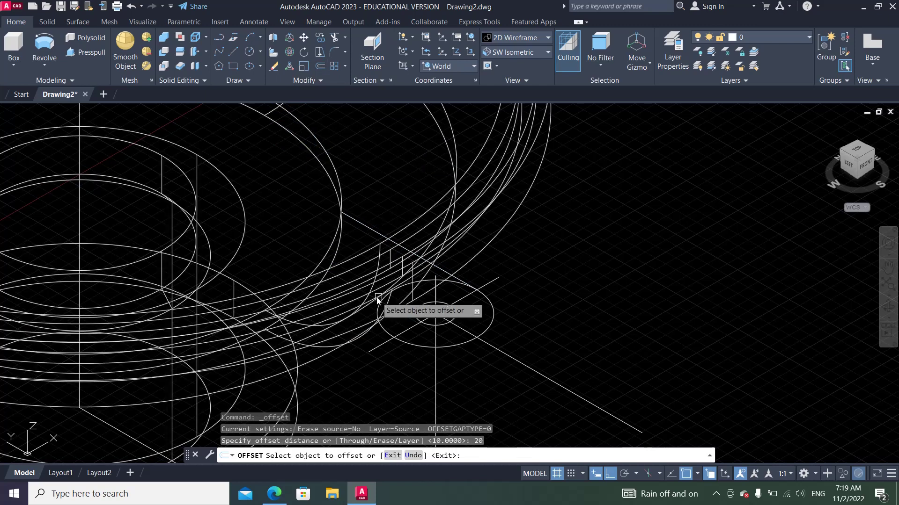
pyautogui.click(369, 230)
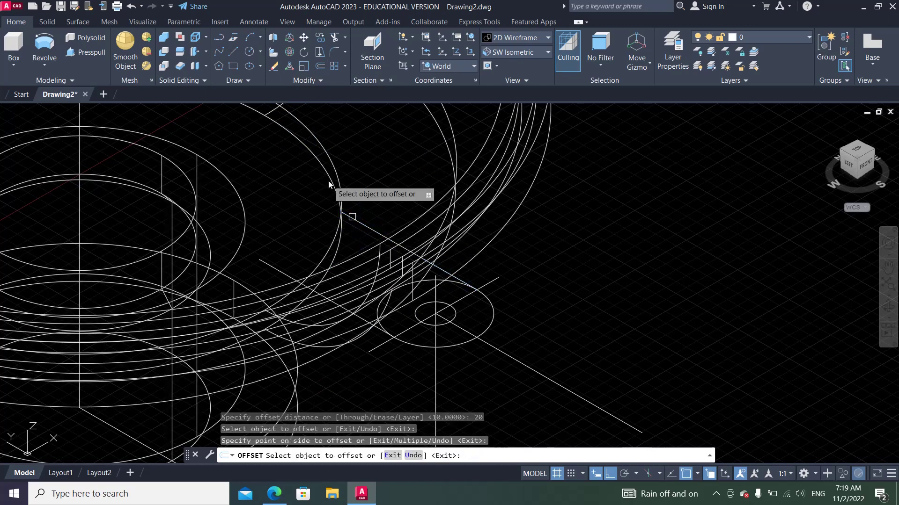
# Step: Trim the geometry using both diagonal lines as cutting edges
pyautogui.click(333, 37)
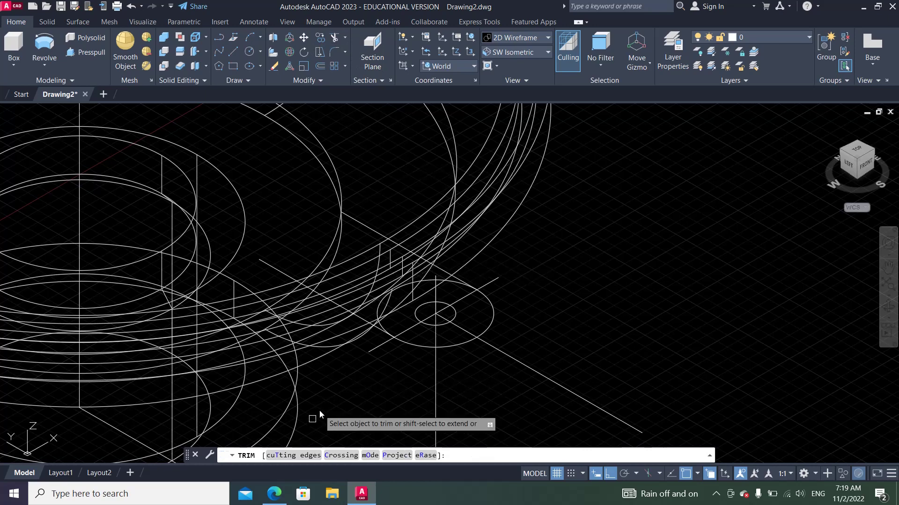
pyautogui.click(283, 456)
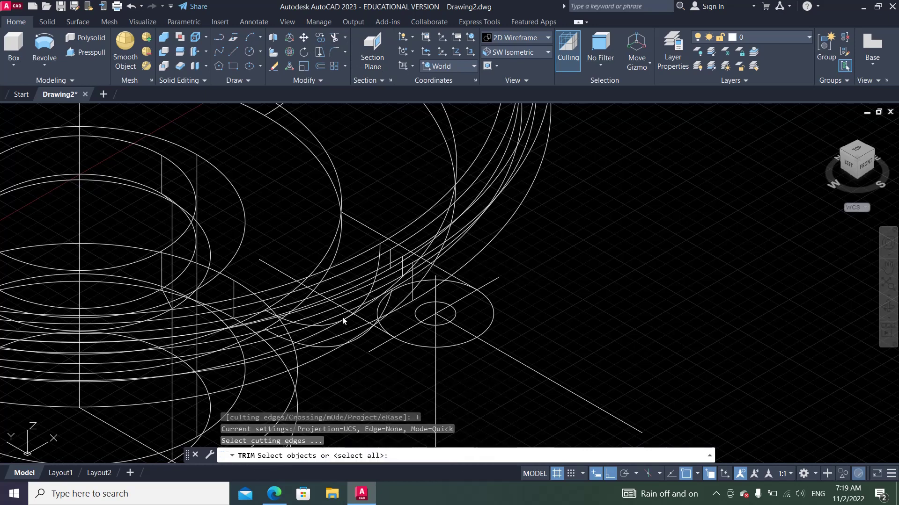
pyautogui.click(365, 230)
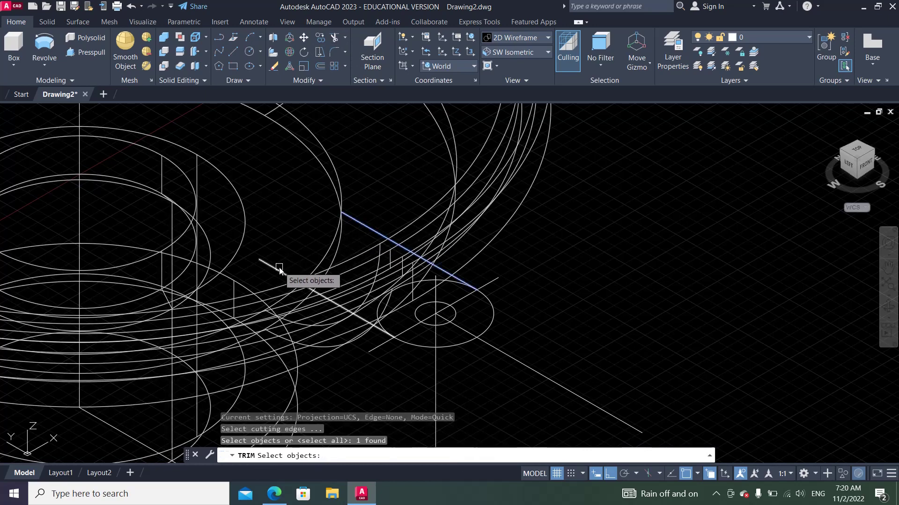
pyautogui.click(280, 268)
pyautogui.press('Return')
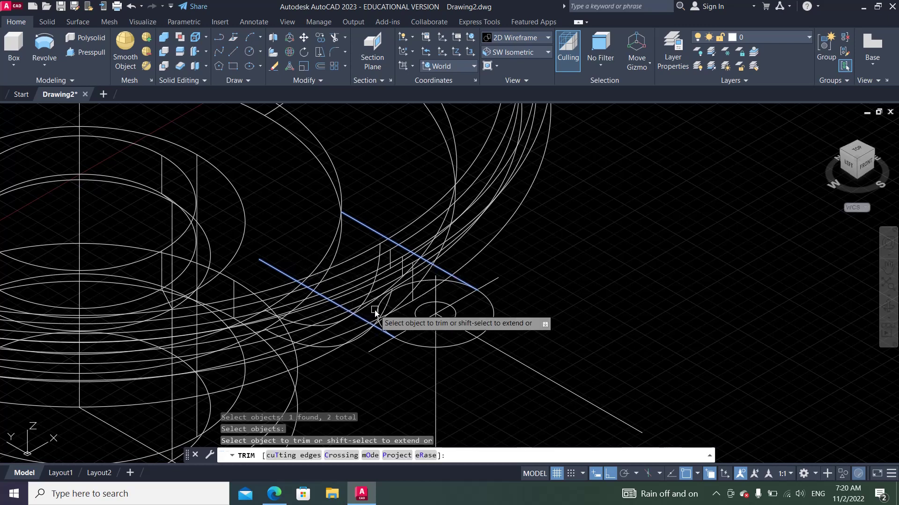
pyautogui.rightClick(515, 309)
pyautogui.click(540, 307)
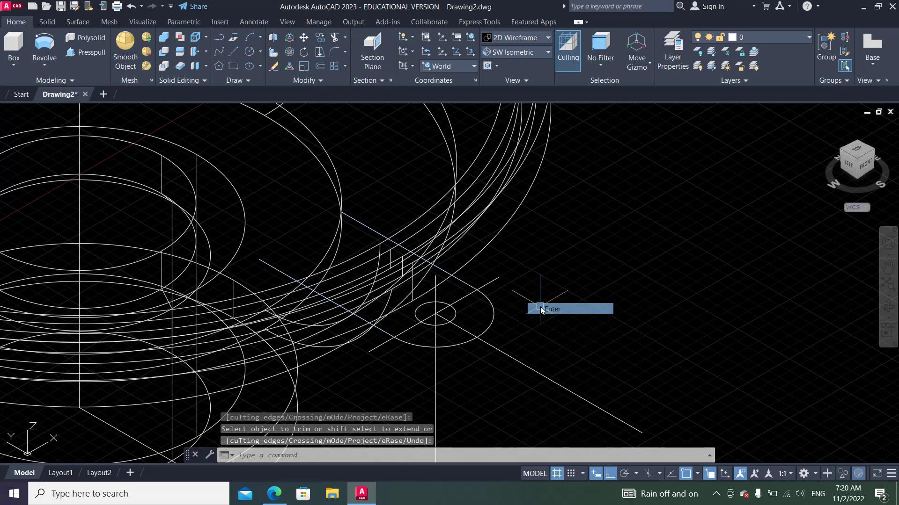
pyautogui.scroll(-2, 528, 241)
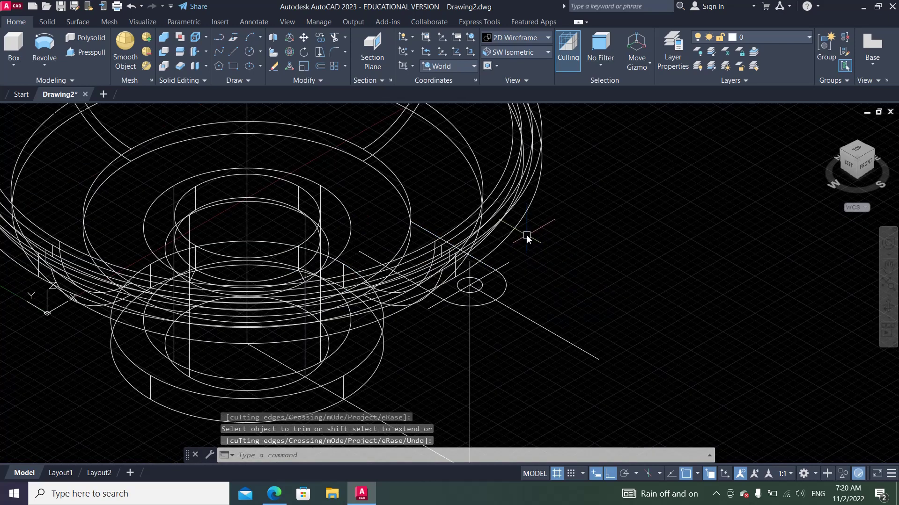
pyautogui.click(520, 51)
pyautogui.click(506, 66)
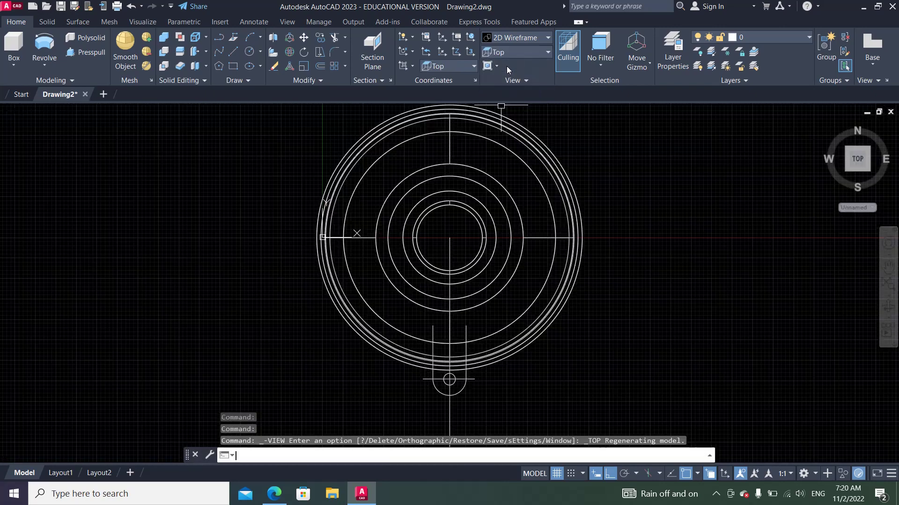
pyautogui.scroll(4, 450, 401)
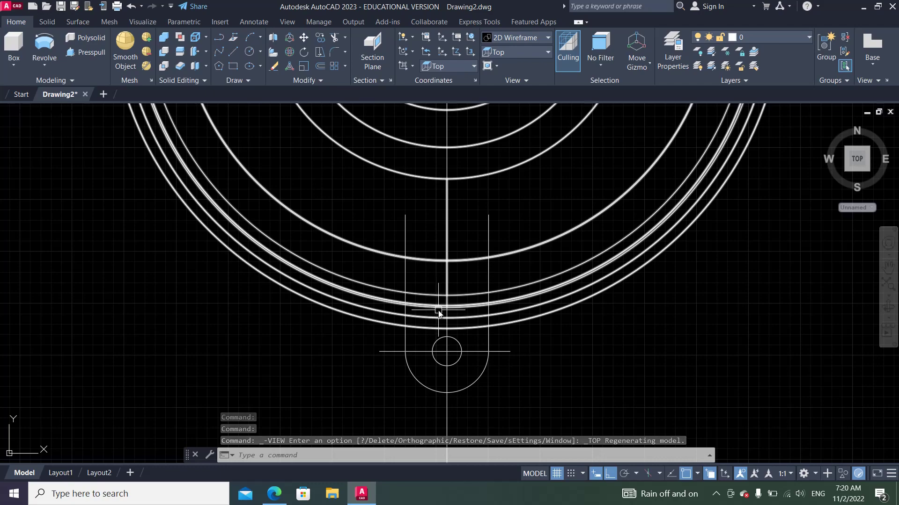
pyautogui.scroll(2, 439, 312)
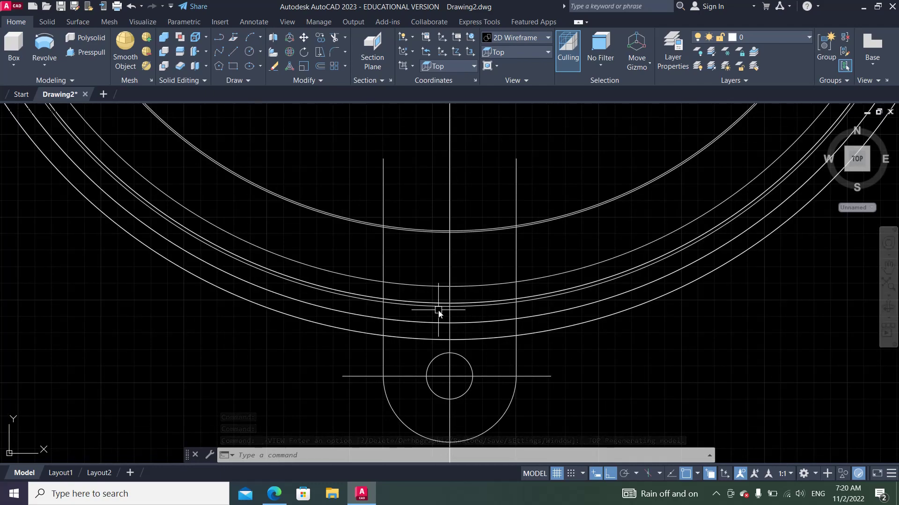
pyautogui.scroll(-1, 435, 309)
pyautogui.scroll(-3, 435, 272)
pyautogui.scroll(-2, 435, 265)
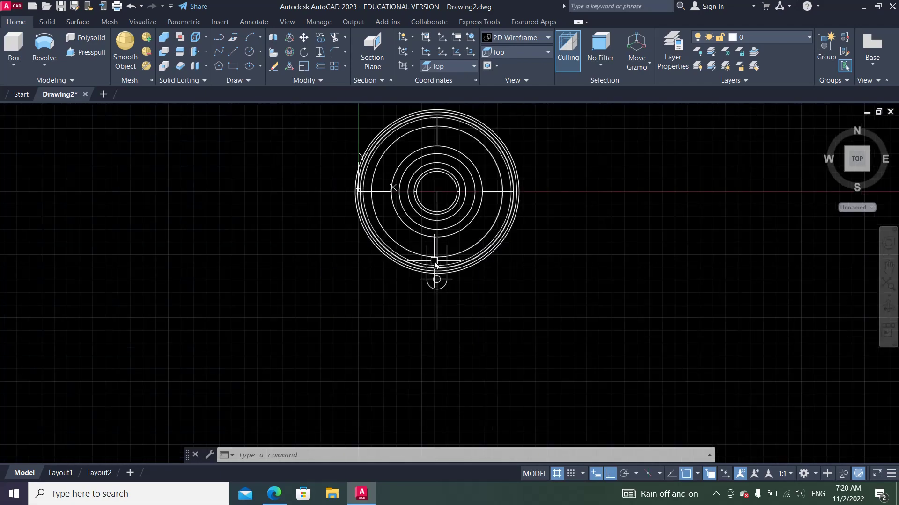
pyautogui.scroll(6, 434, 265)
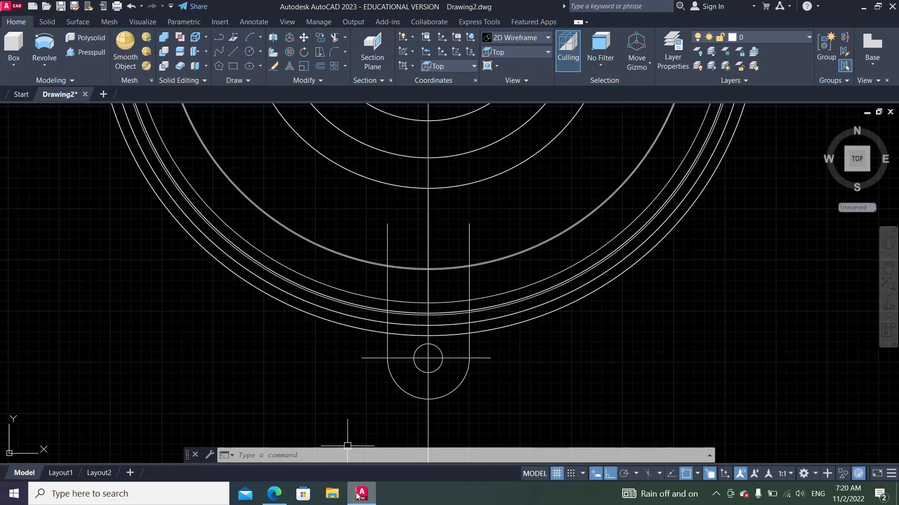
pyautogui.click(274, 493)
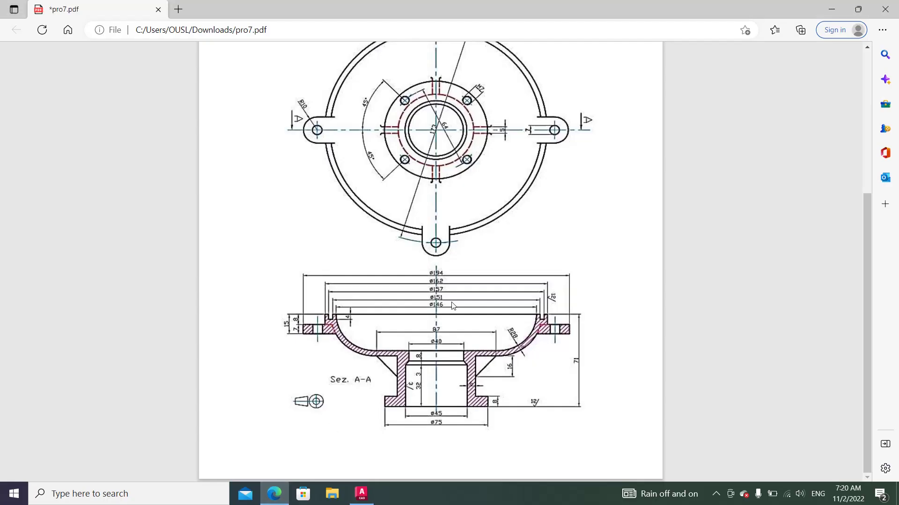
pyautogui.scroll(2, 548, 341)
pyautogui.scroll(2, 548, 341)
pyautogui.scroll(-4, 555, 305)
# Step: Check the Front and Left views, then go to SW Isometric and select the long stray line
pyautogui.click(361, 494)
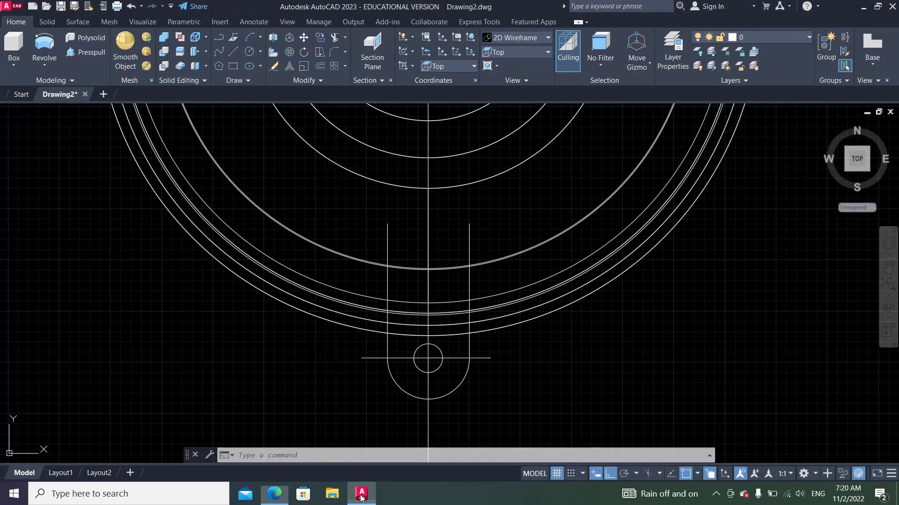
pyautogui.click(521, 53)
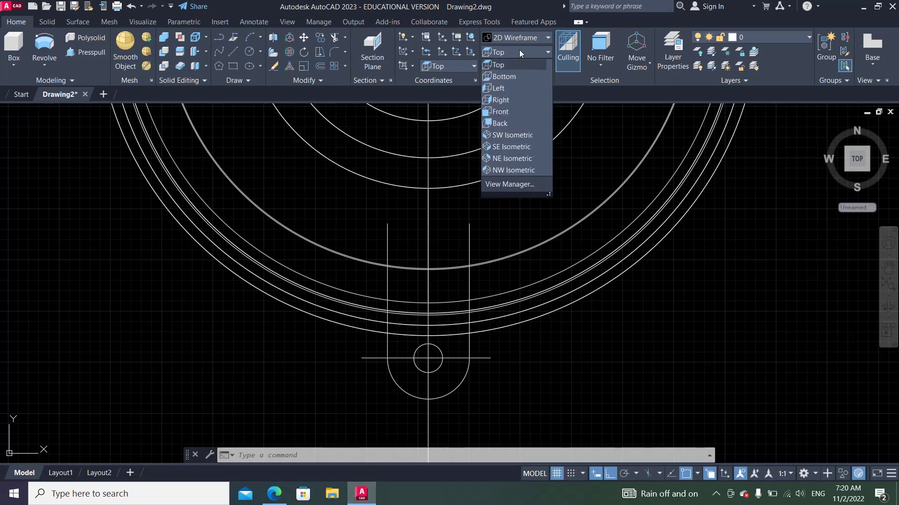
pyautogui.click(502, 111)
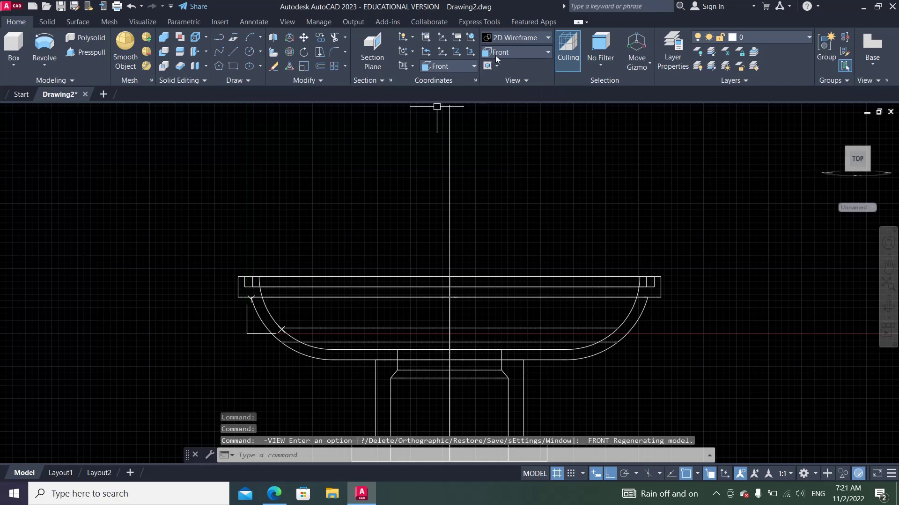
pyautogui.click(513, 52)
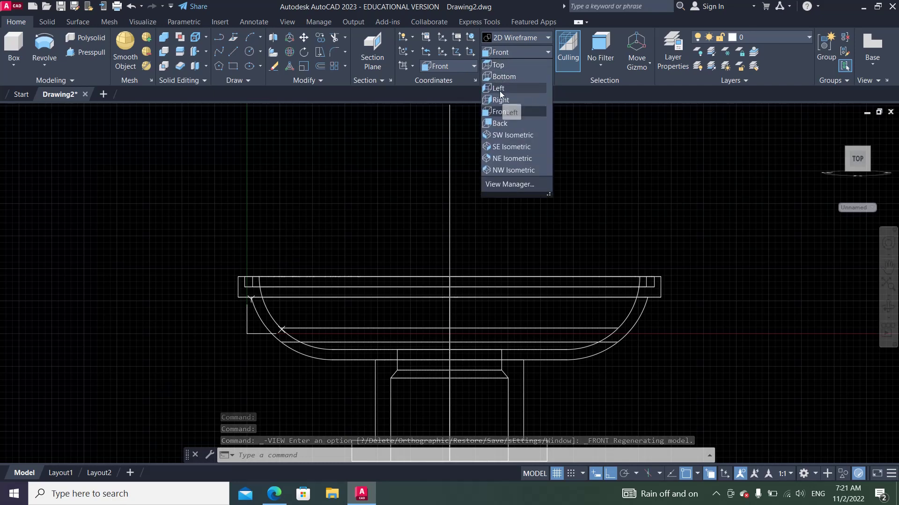
pyautogui.click(499, 90)
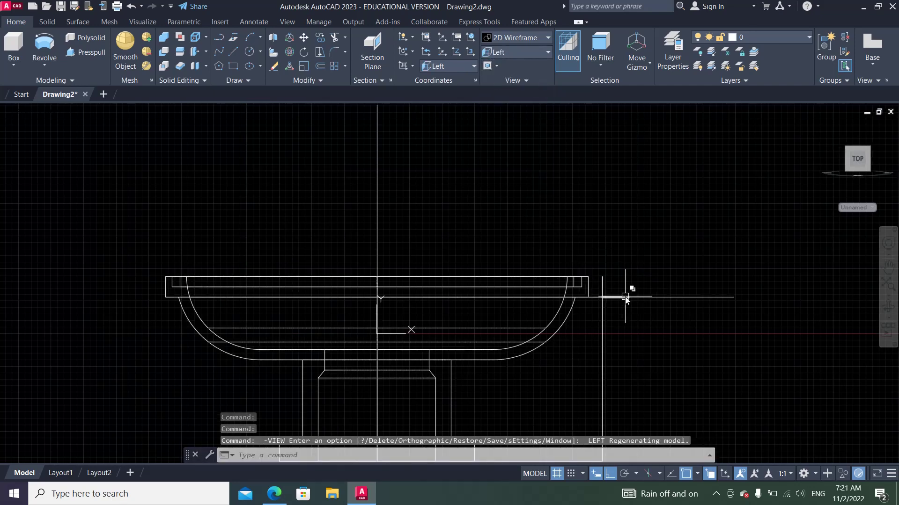
pyautogui.click(518, 52)
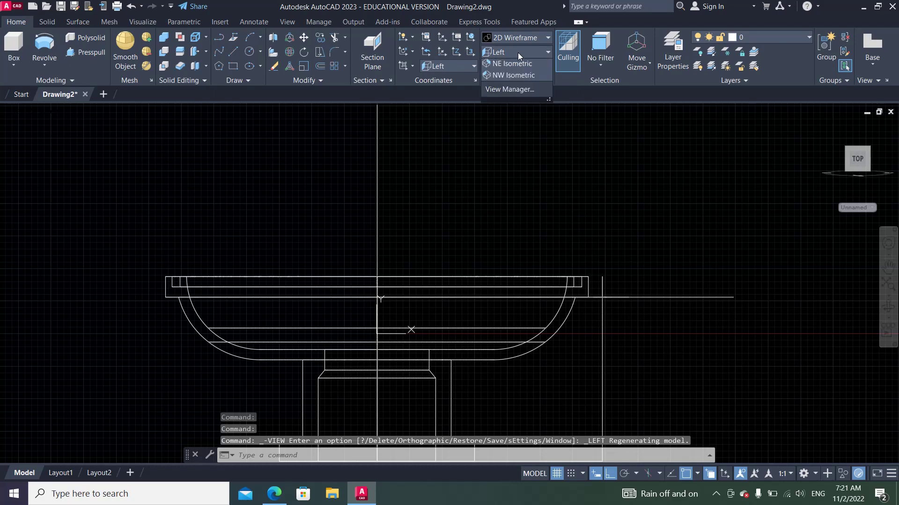
pyautogui.click(506, 135)
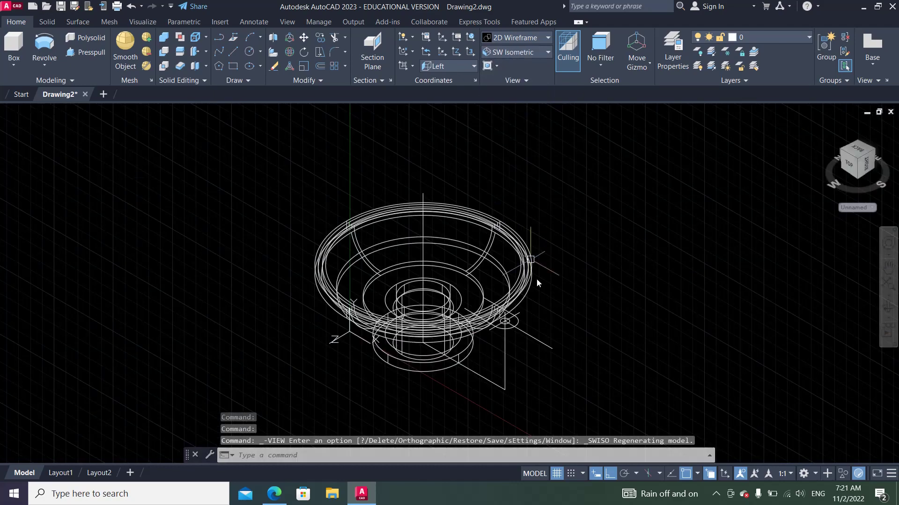
pyautogui.scroll(4, 539, 371)
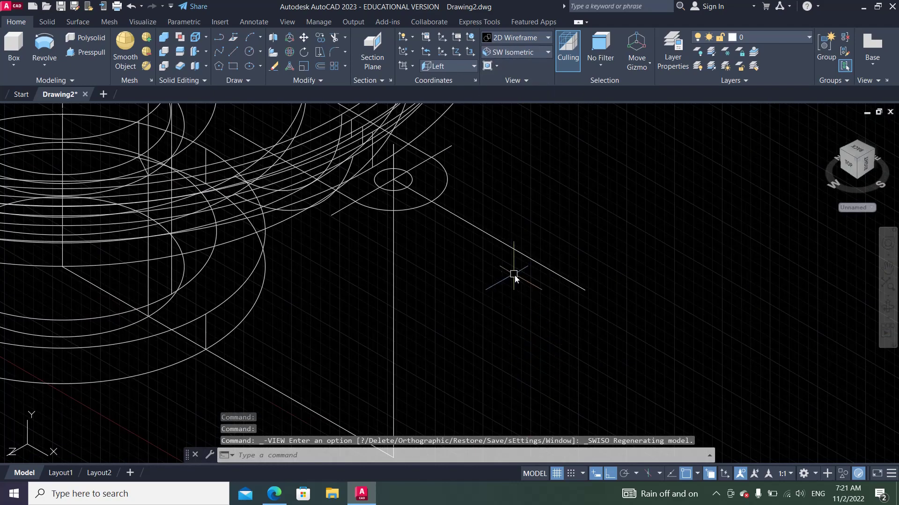
pyautogui.click(494, 242)
# Step: Erase the long stray line running past the lug hole
pyautogui.click(274, 66)
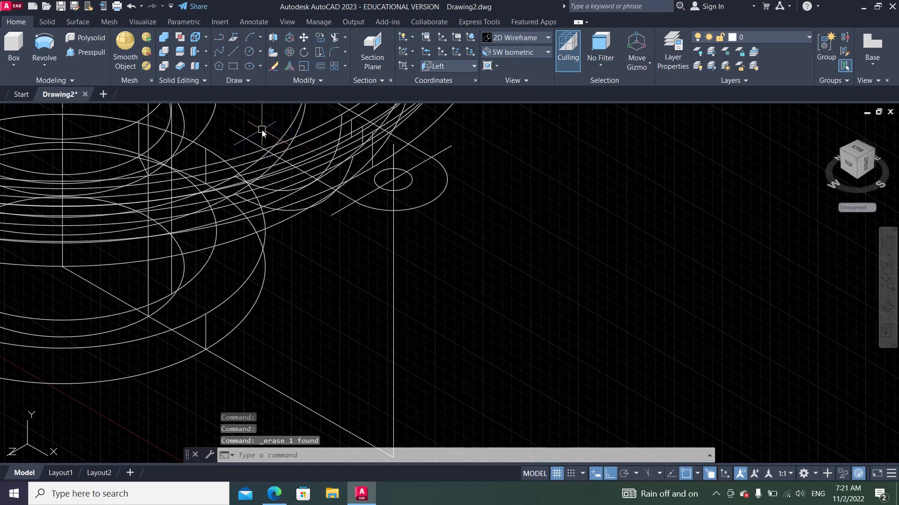
pyautogui.scroll(-2, 359, 309)
pyautogui.scroll(2, 351, 235)
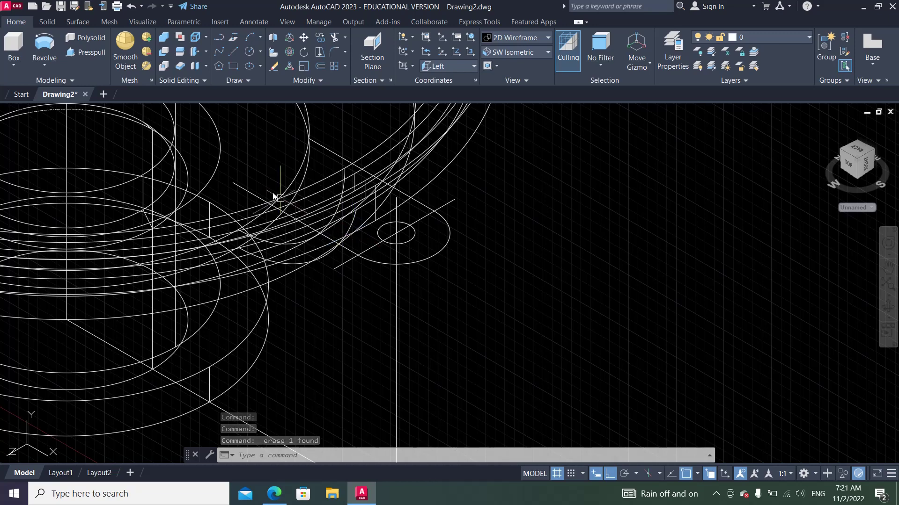
# Step: Colour the lug's two straight side lines red and also select its rounded end arc
pyautogui.click(241, 187)
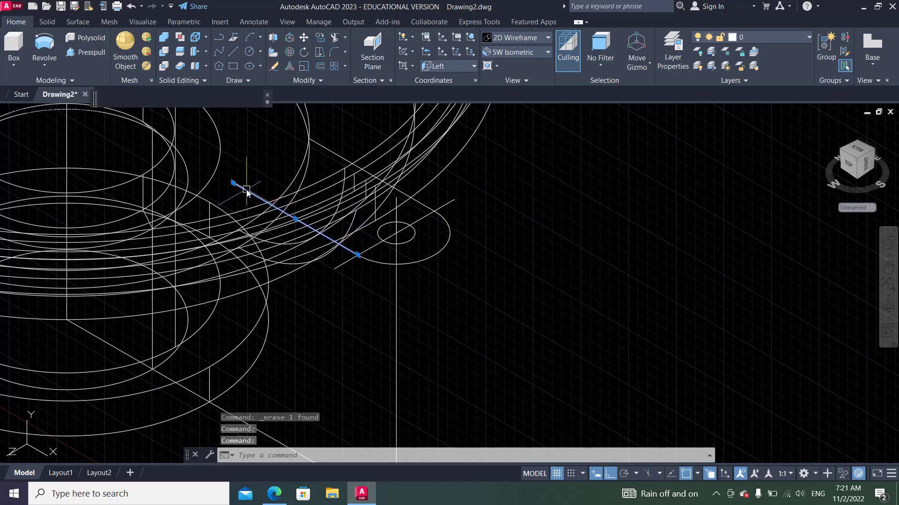
pyautogui.click(378, 119)
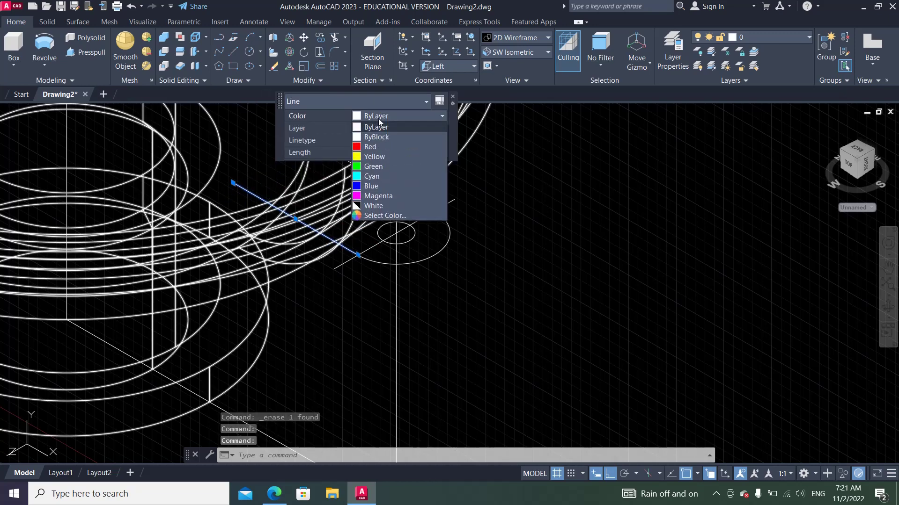
pyautogui.click(367, 144)
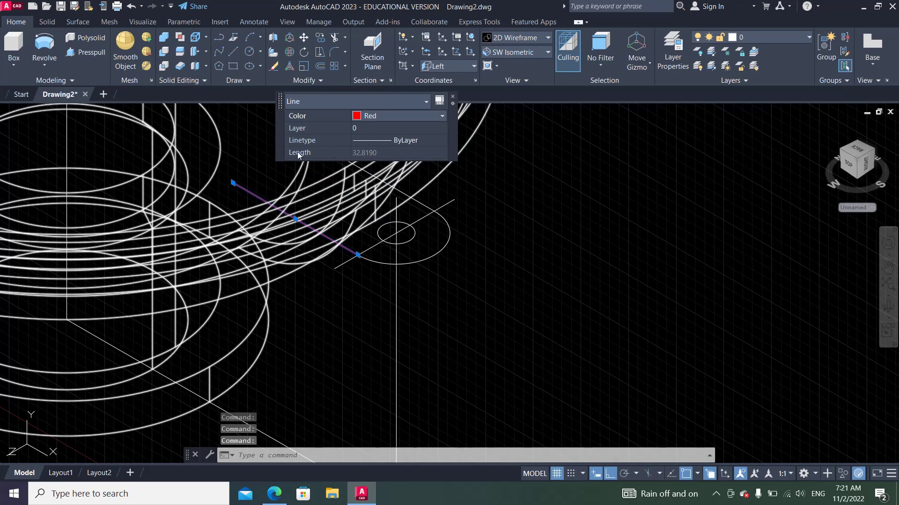
pyautogui.click(452, 98)
pyautogui.click(339, 155)
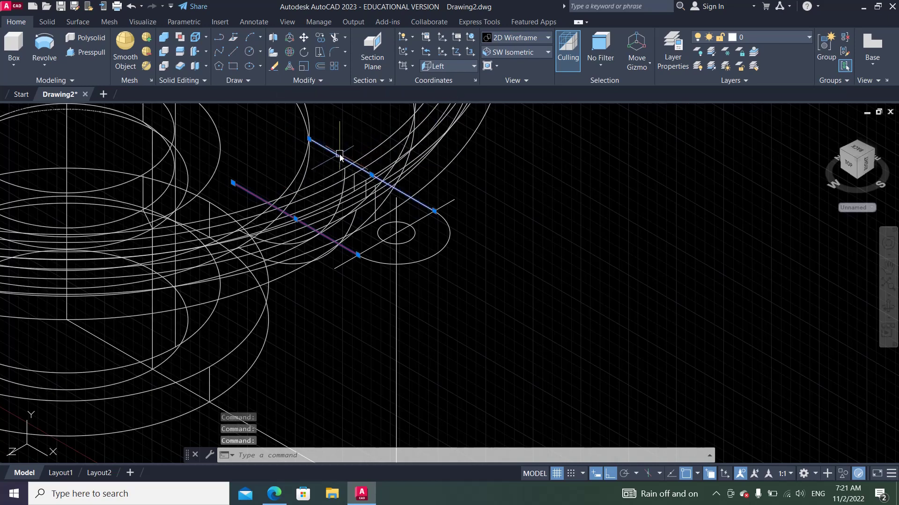
pyautogui.click(471, 94)
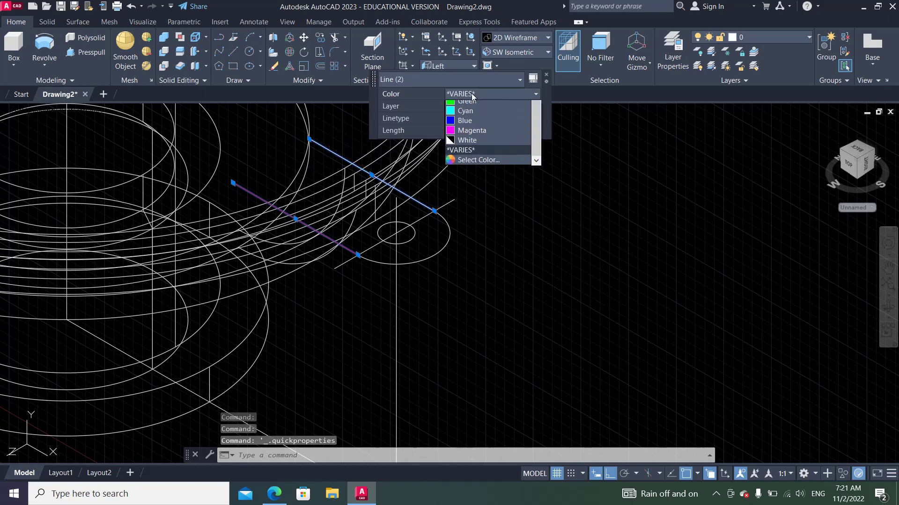
pyautogui.click(456, 119)
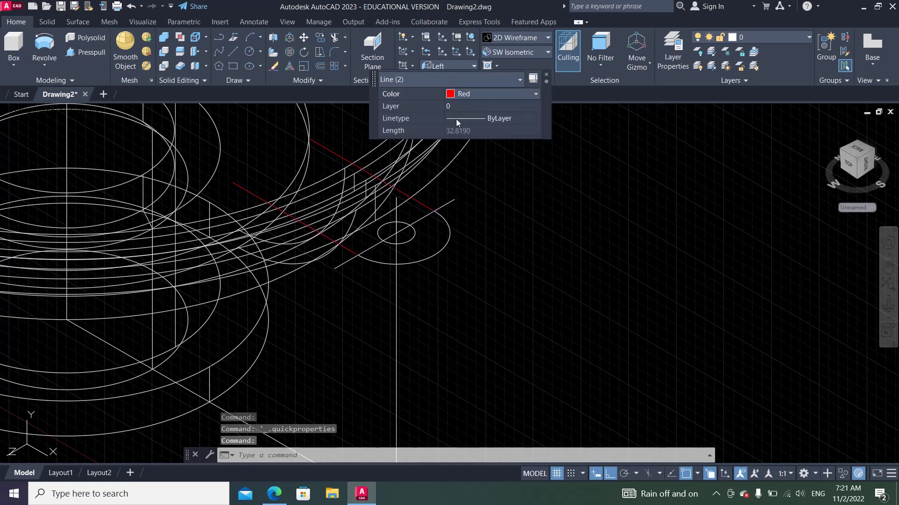
pyautogui.click(449, 233)
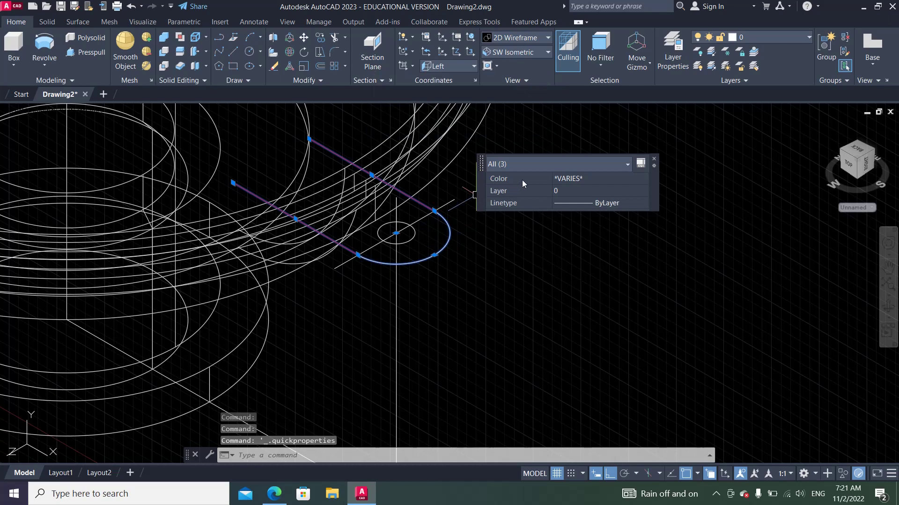
# Step: Set the two side lines and end arc to Yellow, then clear the selection
pyautogui.click(550, 180)
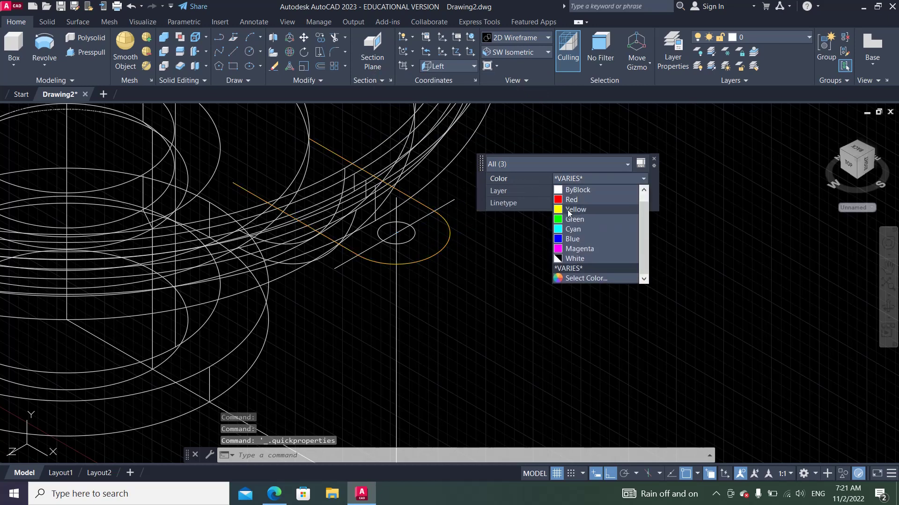
pyautogui.click(567, 210)
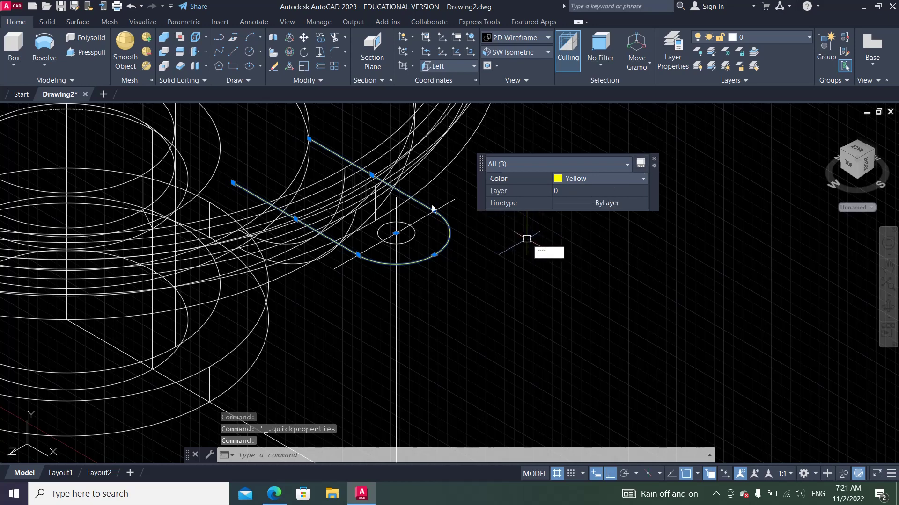
pyautogui.press('Escape')
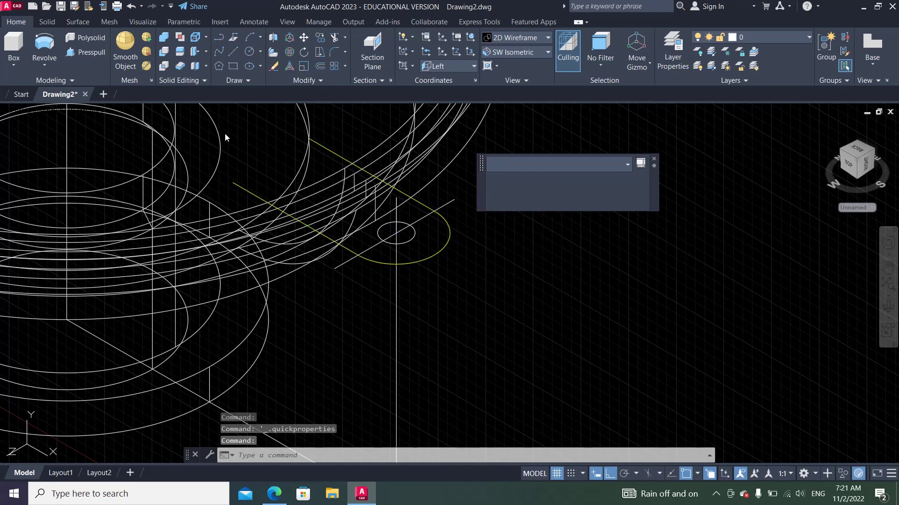
pyautogui.press('Escape')
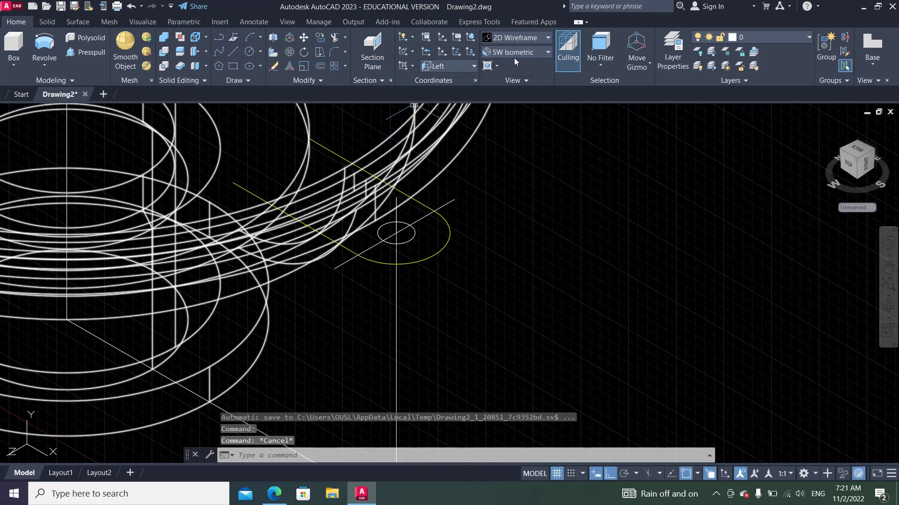
# Step: Switch to the Left view and zoom in on the sloped curve and yellow axis line
pyautogui.click(516, 52)
pyautogui.click(496, 88)
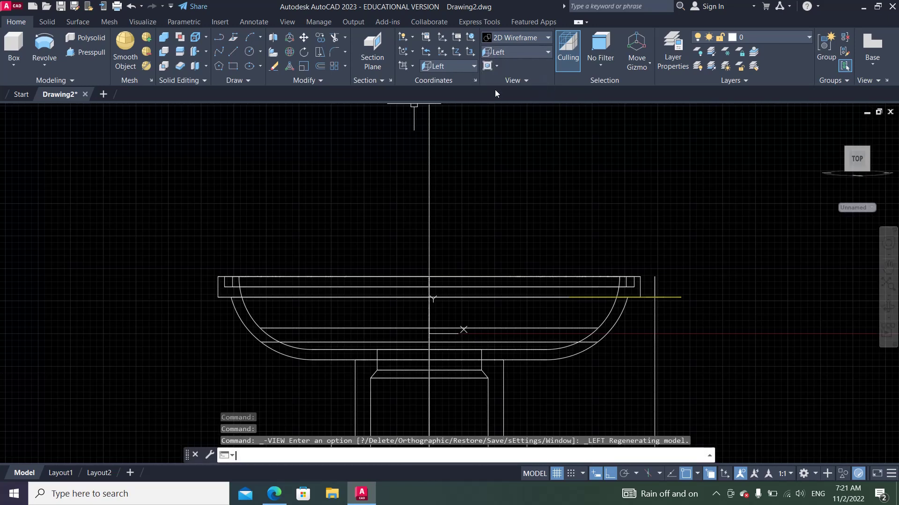
pyautogui.scroll(-2, 295, 110)
pyautogui.scroll(3, 538, 230)
pyautogui.scroll(2, 553, 234)
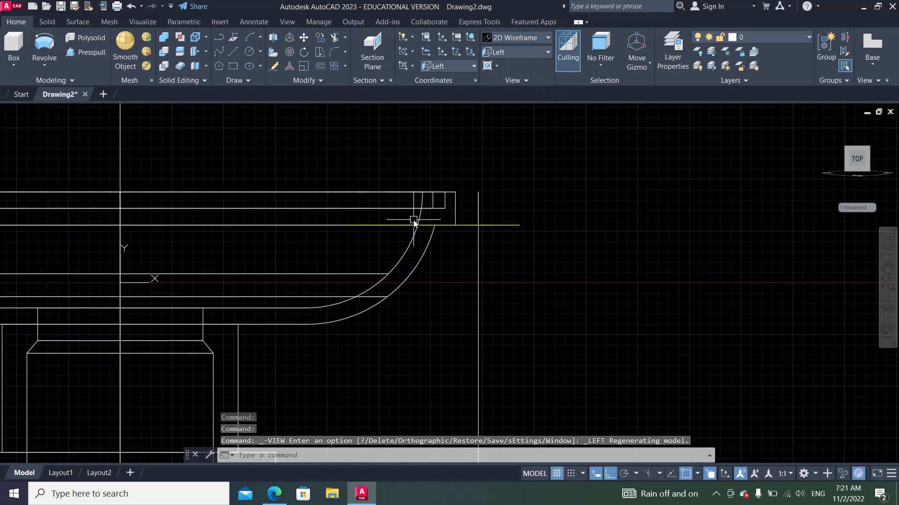
pyautogui.scroll(4, 414, 220)
pyautogui.scroll(2, 407, 231)
pyautogui.scroll(-2, 408, 230)
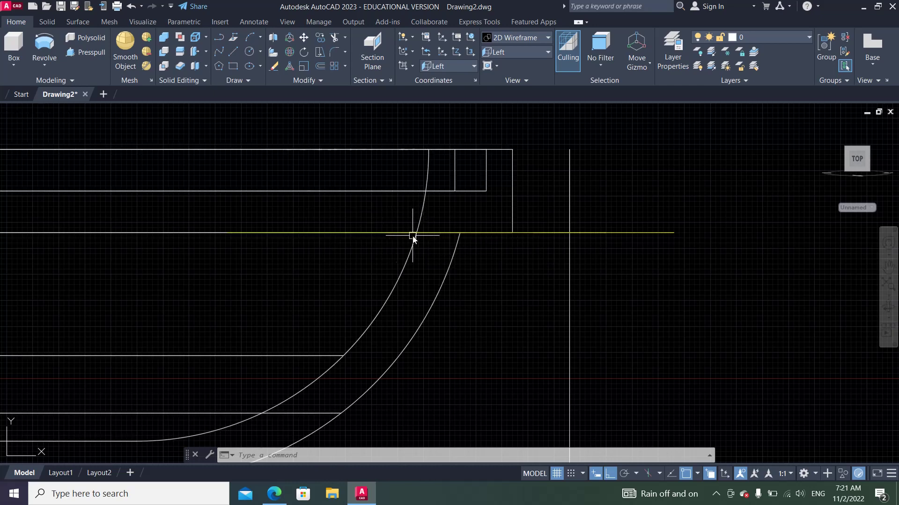
pyautogui.scroll(5, 412, 238)
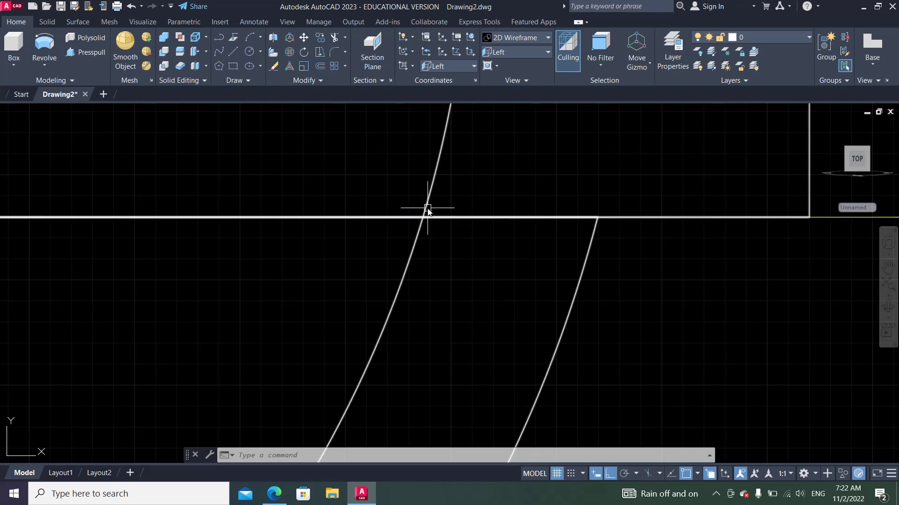
# Step: Start a line at the Nearest point where the sloped curve meets the yellow axis
pyautogui.click(233, 53)
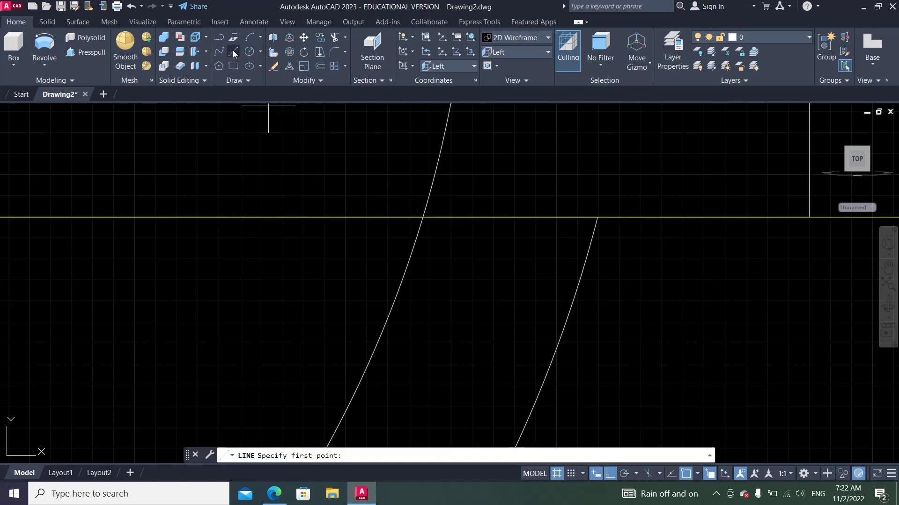
pyautogui.keyDown('shift'); pyautogui.rightClick(324, 164); pyautogui.keyUp('shift')
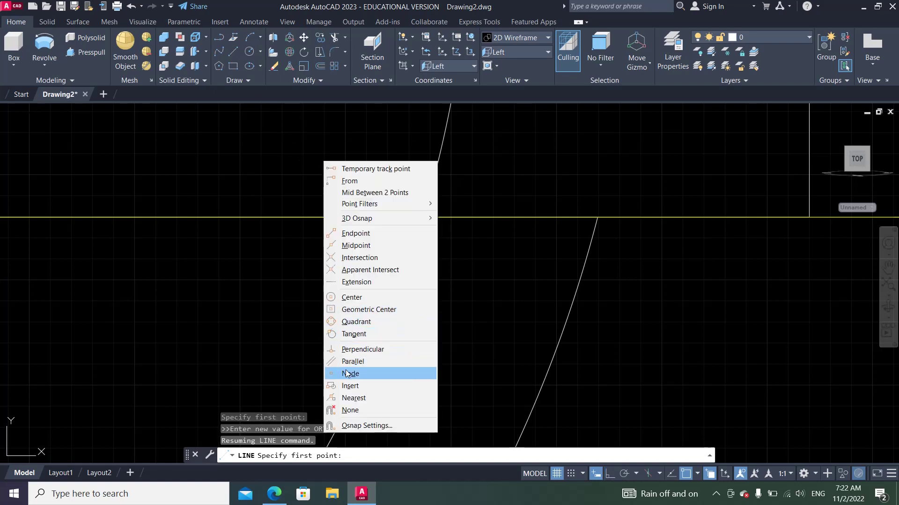
pyautogui.click(353, 398)
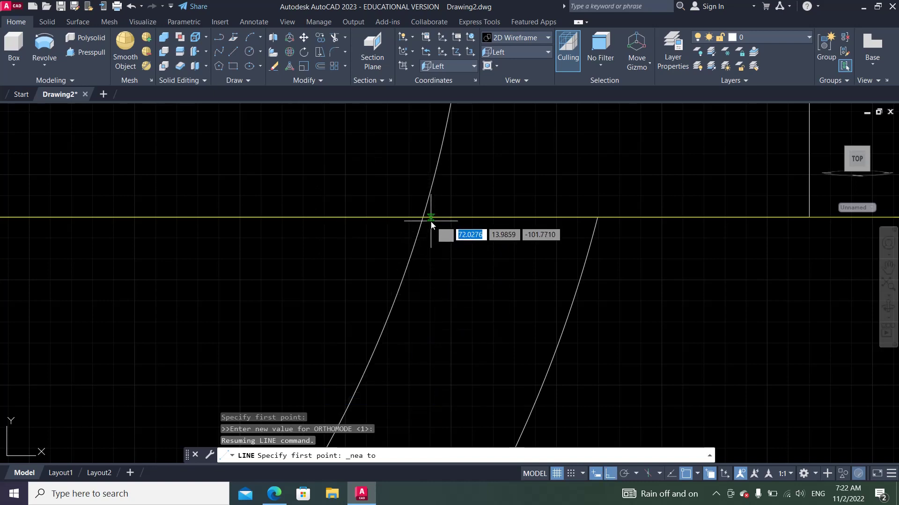
pyautogui.scroll(3, 411, 216)
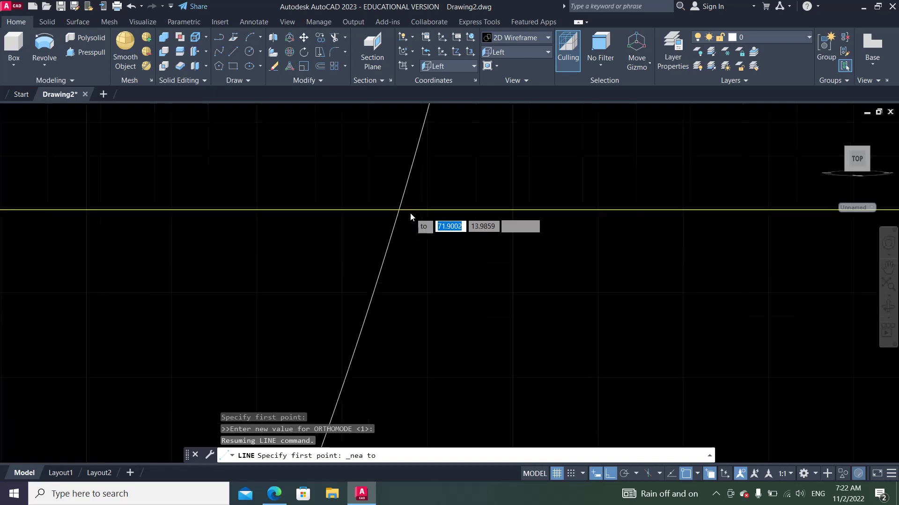
pyautogui.scroll(-1, 407, 210)
pyautogui.scroll(-1, 378, 202)
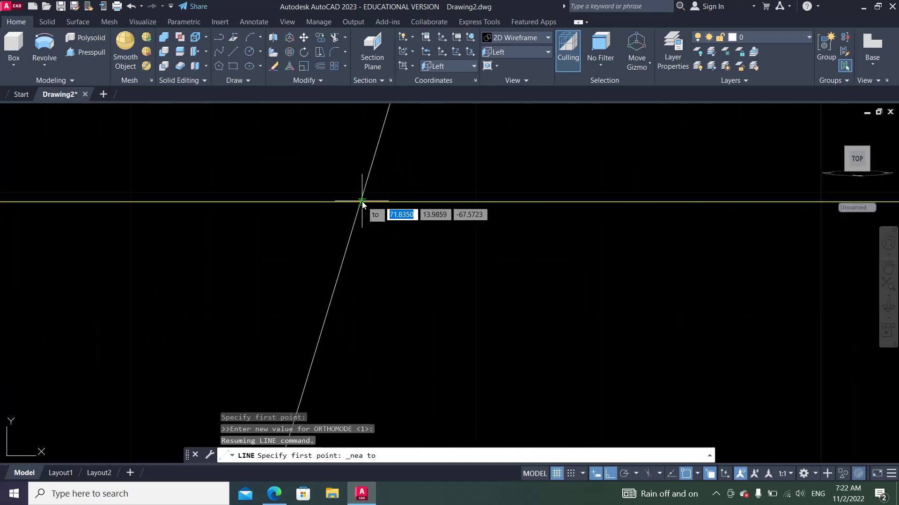
pyautogui.click(368, 202)
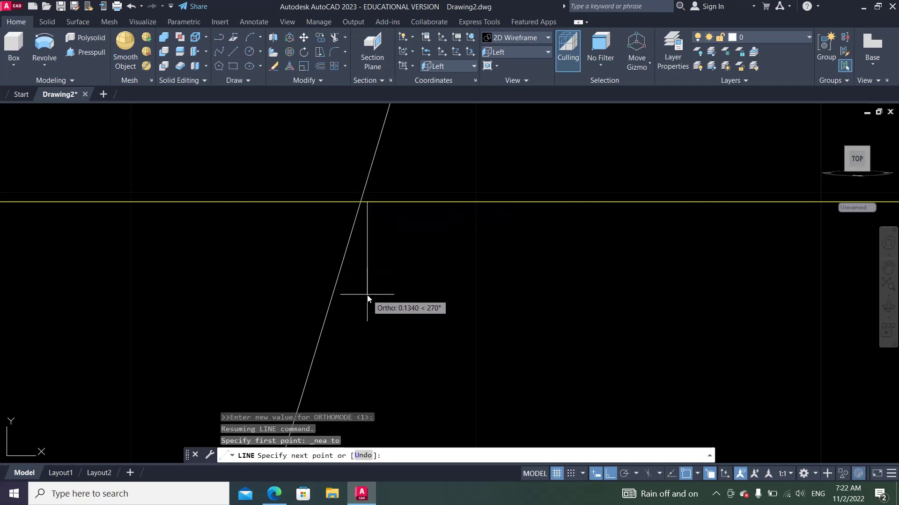
pyautogui.click(284, 491)
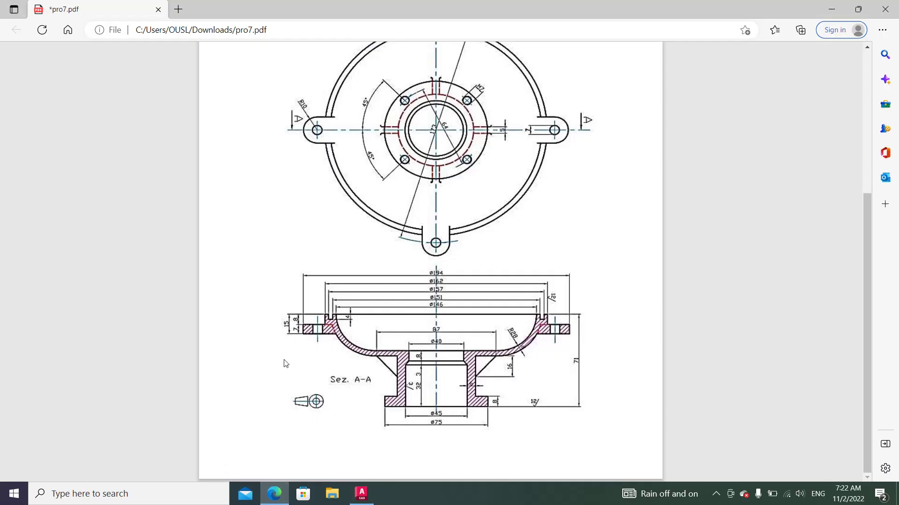
pyautogui.click(362, 493)
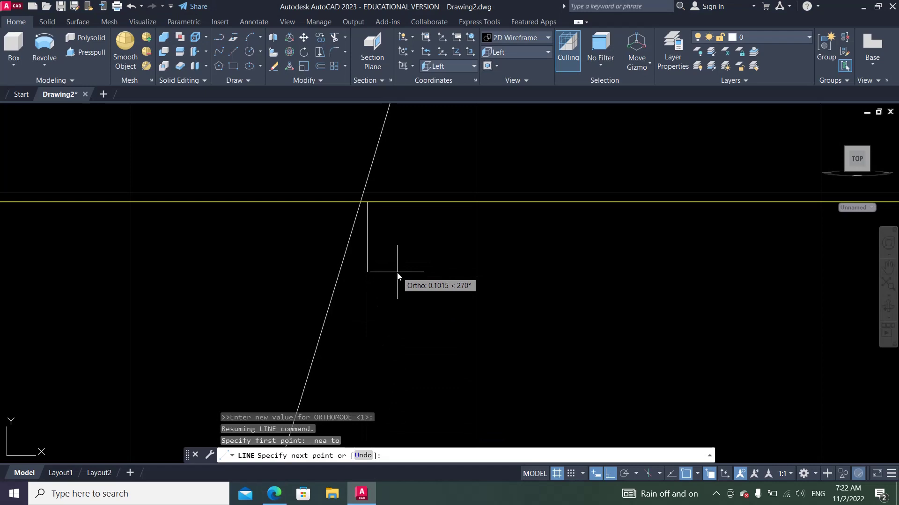
# Step: Finish the line as a 7-unit vertical drop and end the LINE command
pyautogui.write('7')
pyautogui.press('Return')
pyautogui.scroll(-2, 396, 267)
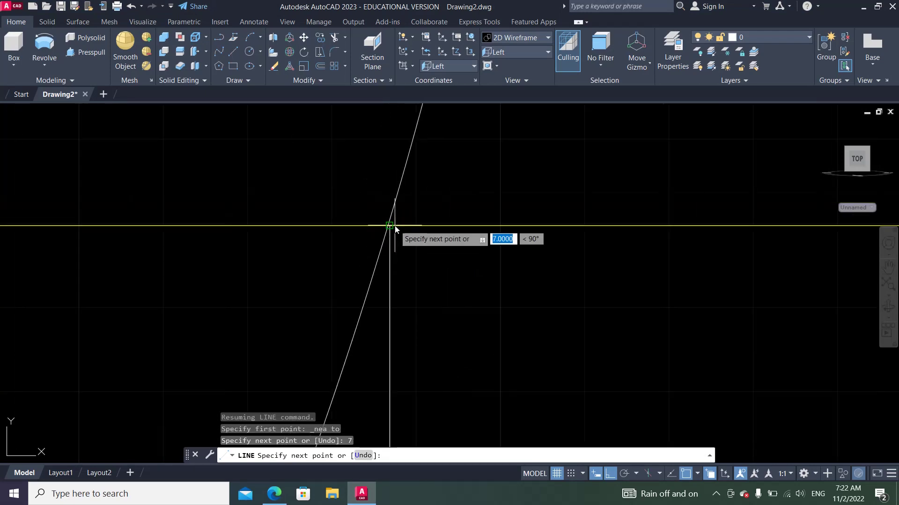
pyautogui.scroll(-2, 393, 229)
pyautogui.scroll(-1, 395, 213)
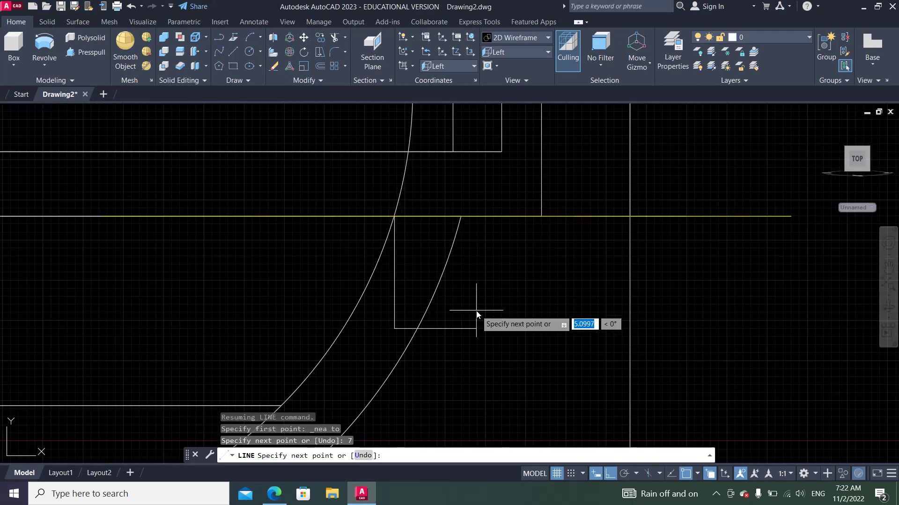
pyautogui.press('Escape')
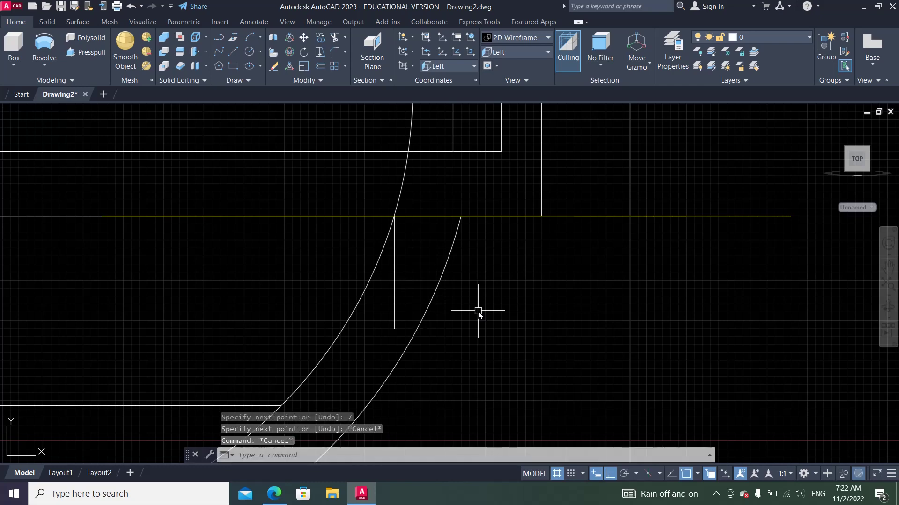
pyautogui.scroll(4, 418, 218)
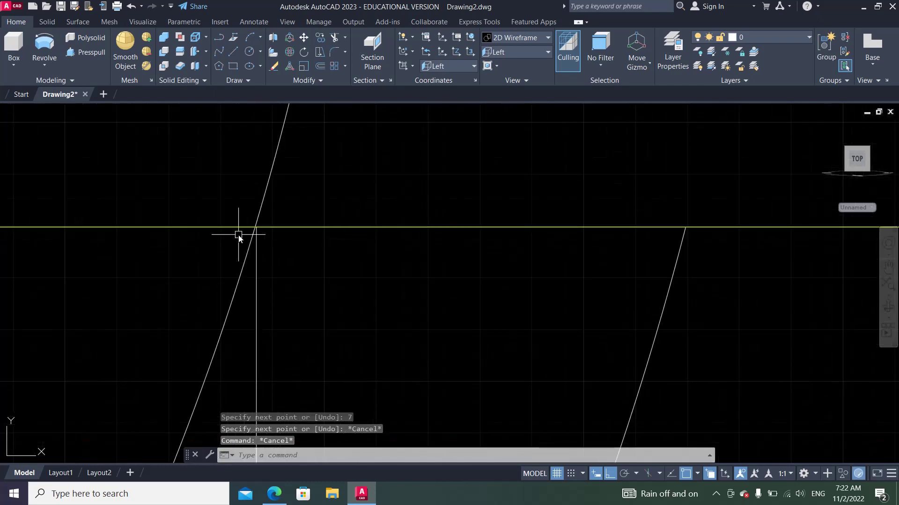
pyautogui.scroll(2, 232, 234)
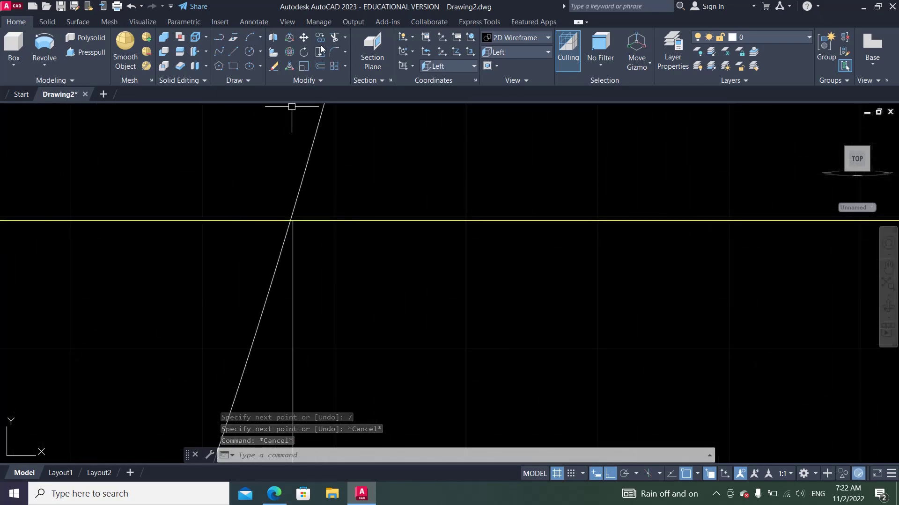
# Step: Select the new vertical line as the trim cutting edge
pyautogui.click(334, 38)
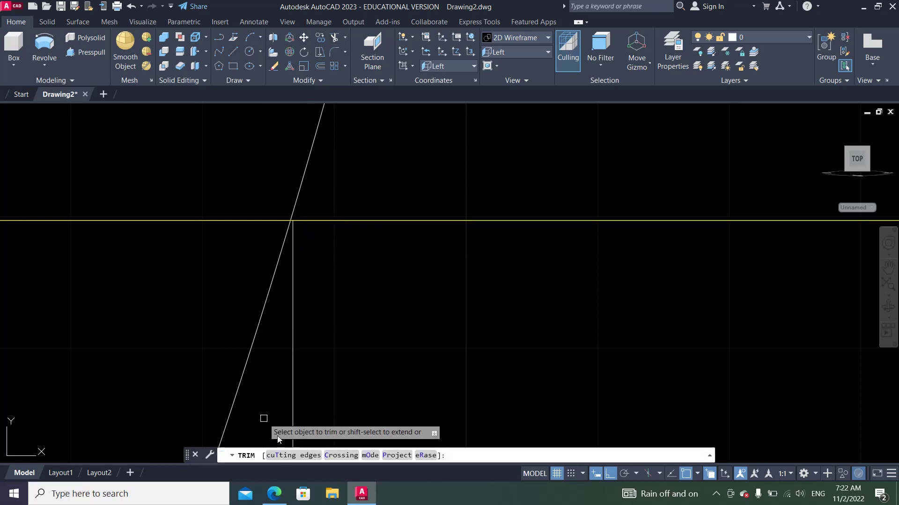
pyautogui.write('T')
pyautogui.press('Return')
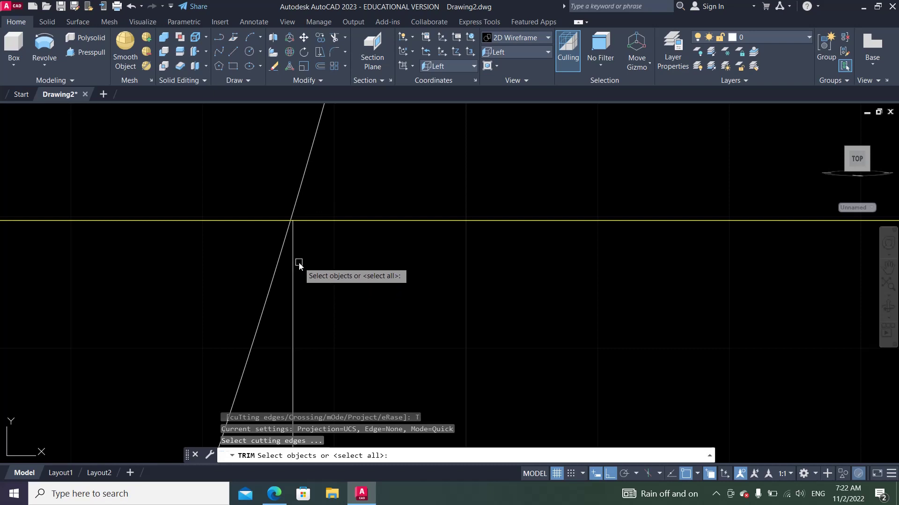
pyautogui.click(292, 262)
pyautogui.press('Return')
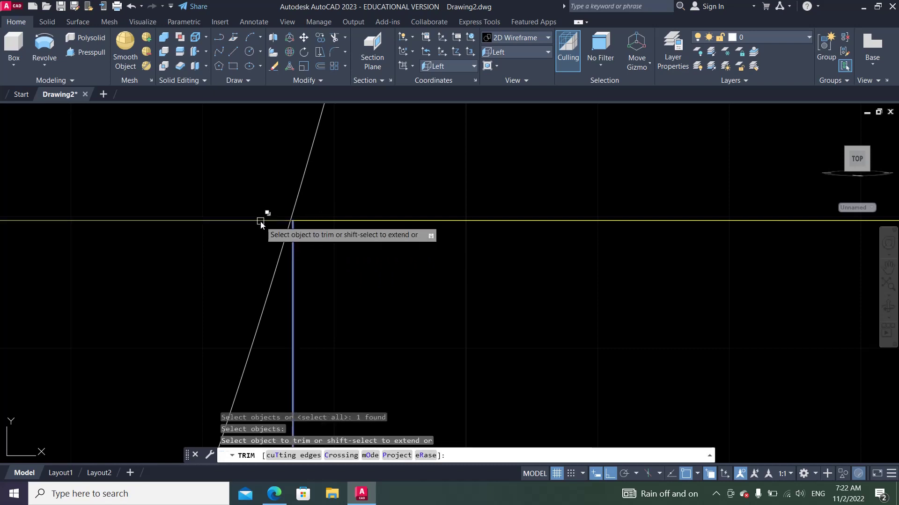
# Step: Attempt trimming the overlapping line against it, then cancel the trim
pyautogui.click(260, 222)
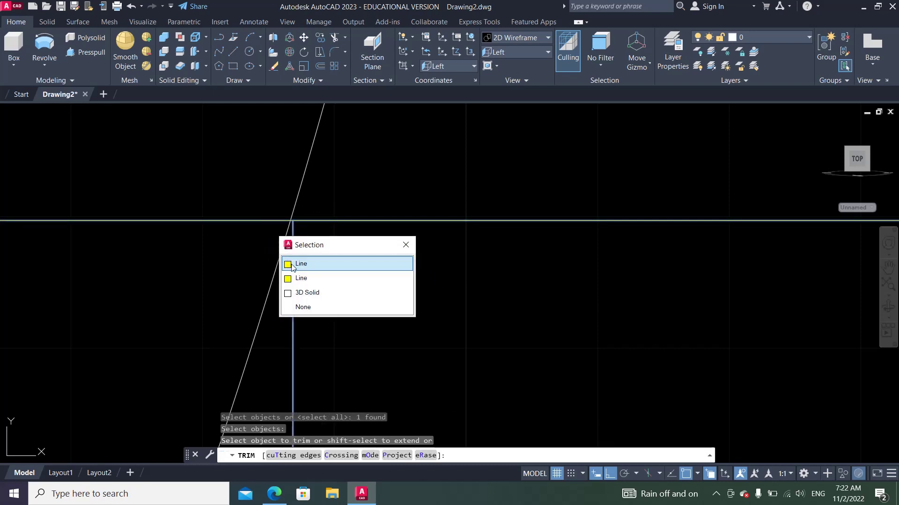
pyautogui.click(291, 264)
pyautogui.click(269, 222)
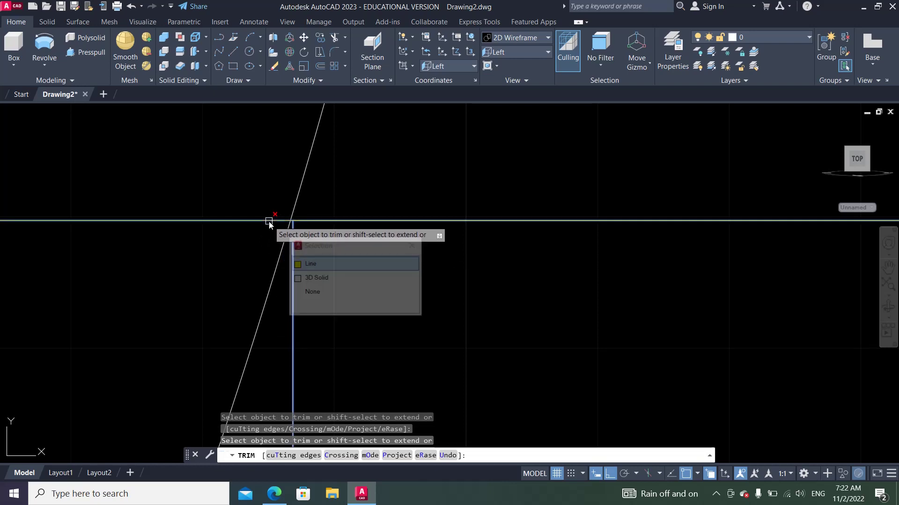
pyautogui.click(265, 241)
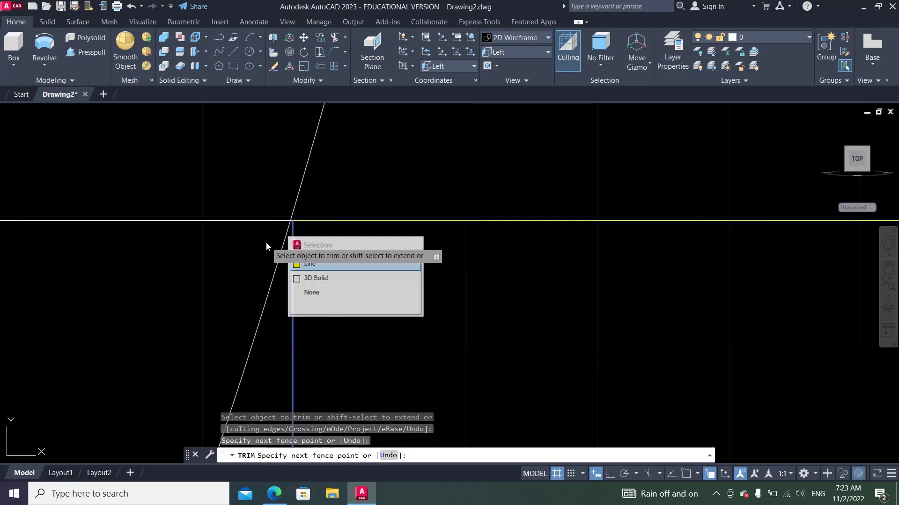
pyautogui.scroll(-2, 328, 255)
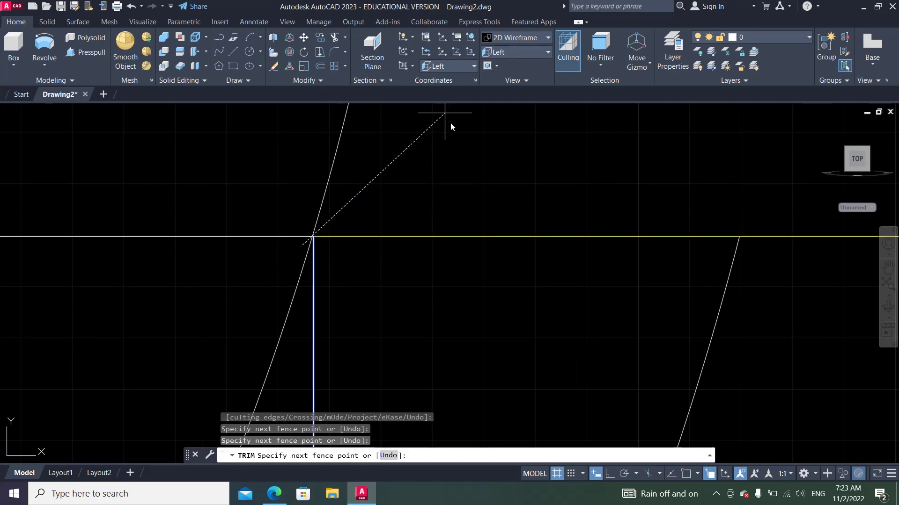
pyautogui.press('Escape')
pyautogui.press('Escape')
pyautogui.click(526, 50)
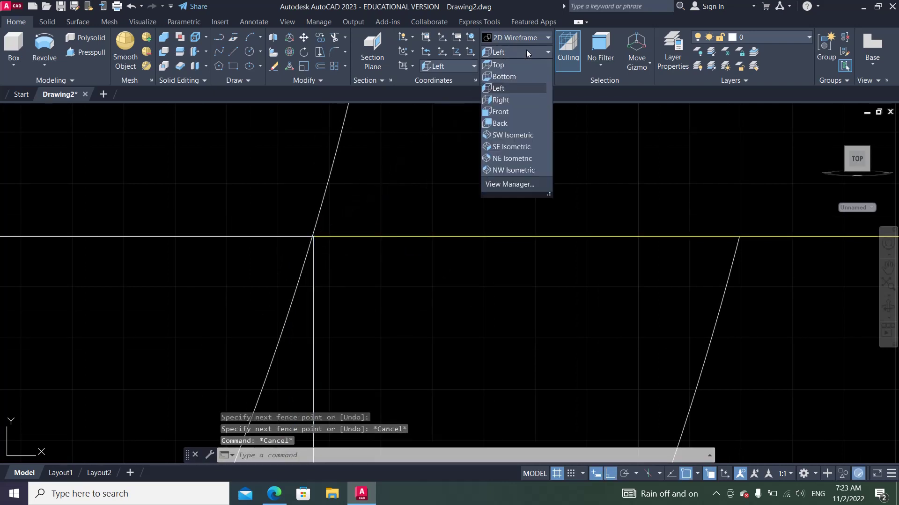
# Step: In Top view, draw a line closing the lug's open end between its side lines
pyautogui.click(498, 65)
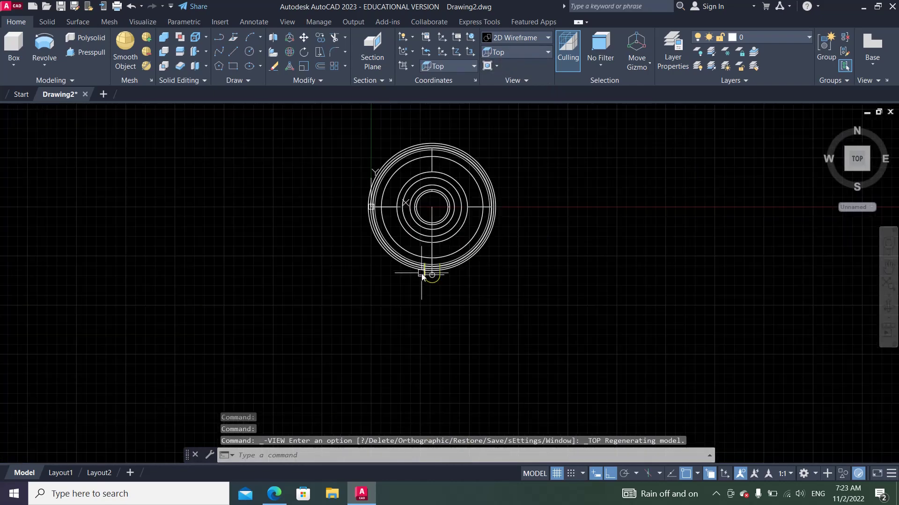
pyautogui.scroll(5, 427, 276)
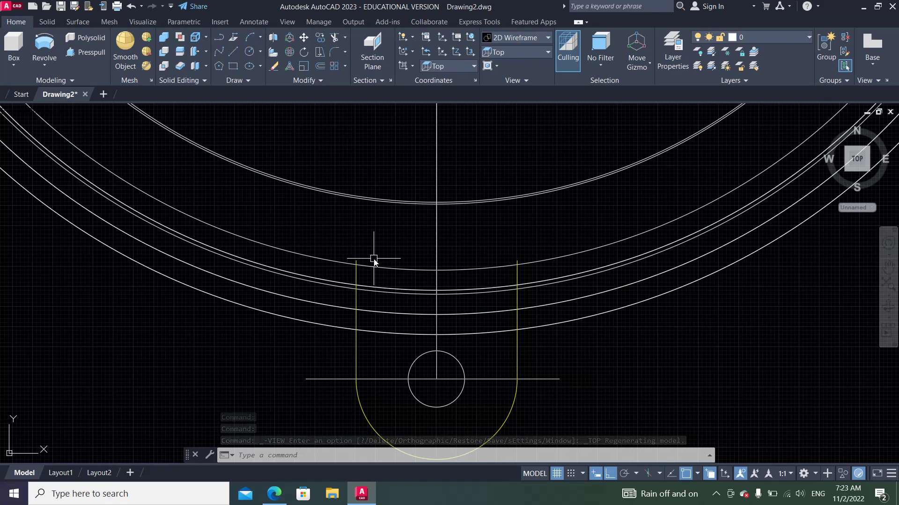
pyautogui.click(234, 52)
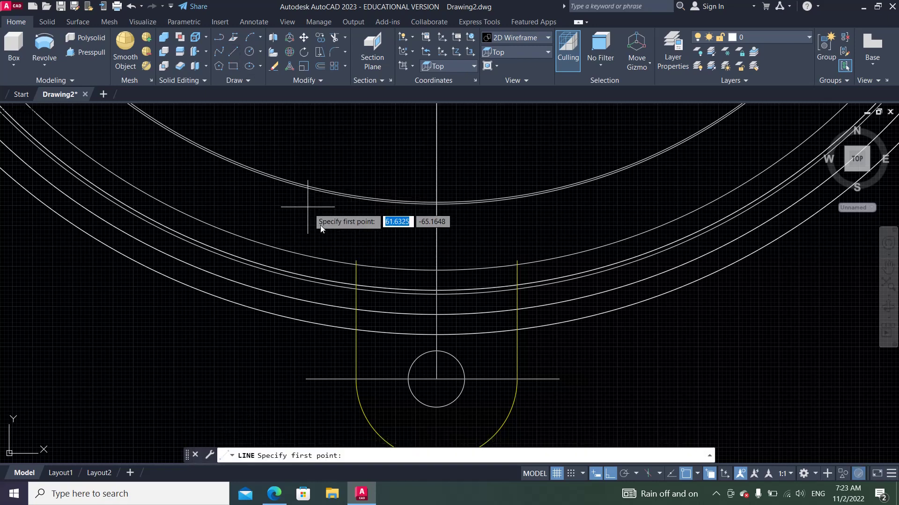
pyautogui.click(358, 261)
pyautogui.click(518, 263)
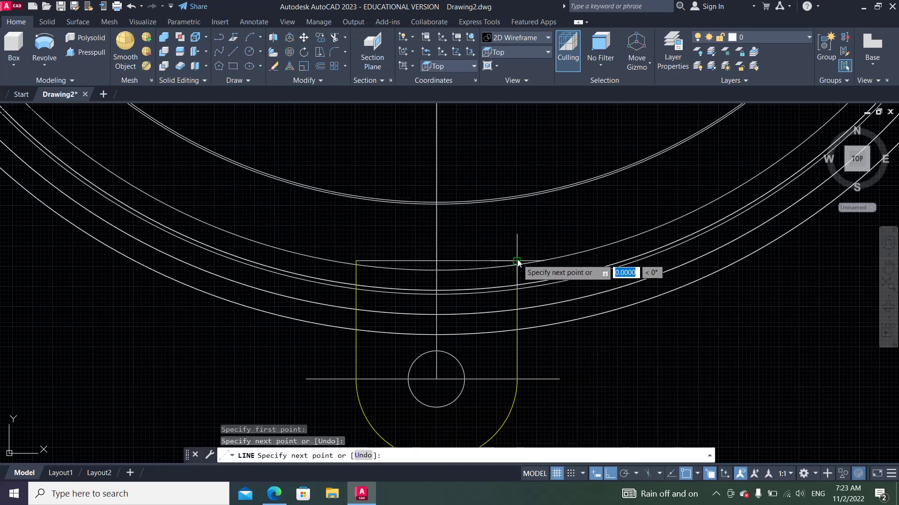
pyautogui.rightClick(518, 262)
pyautogui.click(541, 263)
pyautogui.scroll(-2, 502, 191)
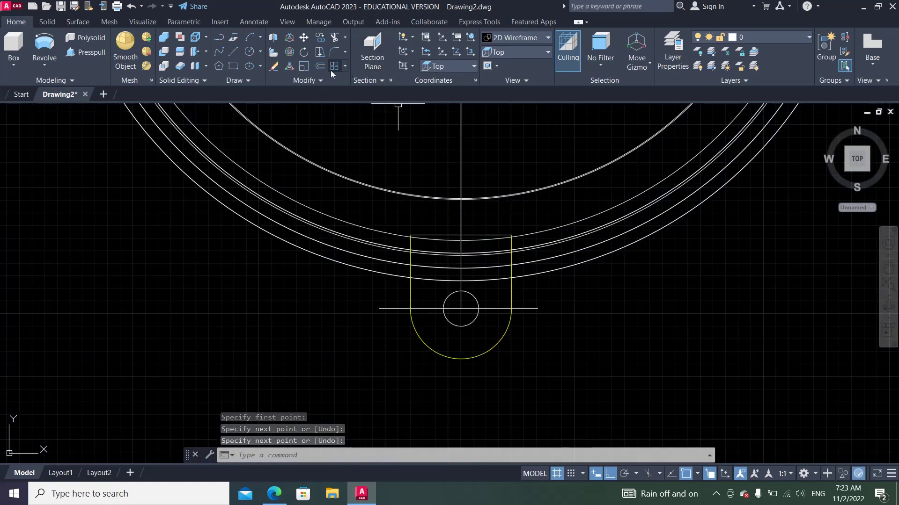
# Step: Join the lug's top line, both side lines and bottom arc into one spline
pyautogui.click(318, 81)
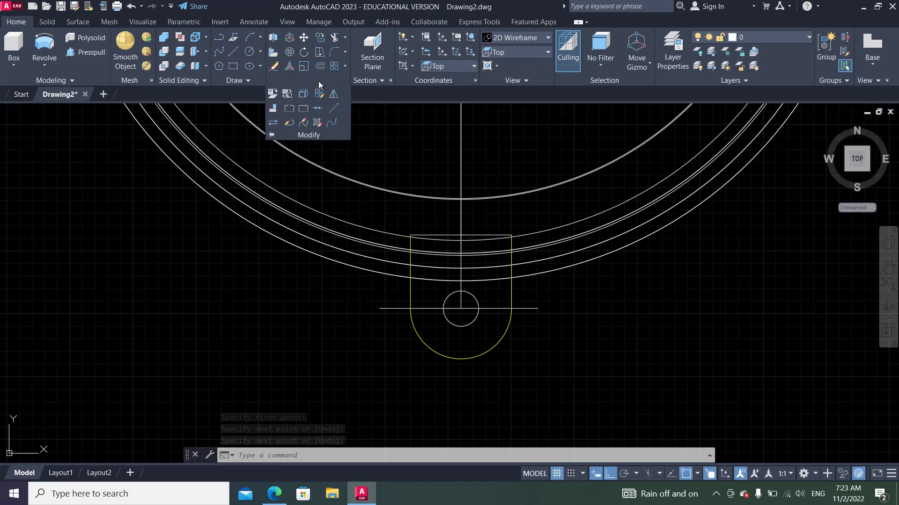
pyautogui.click(318, 108)
pyautogui.click(449, 235)
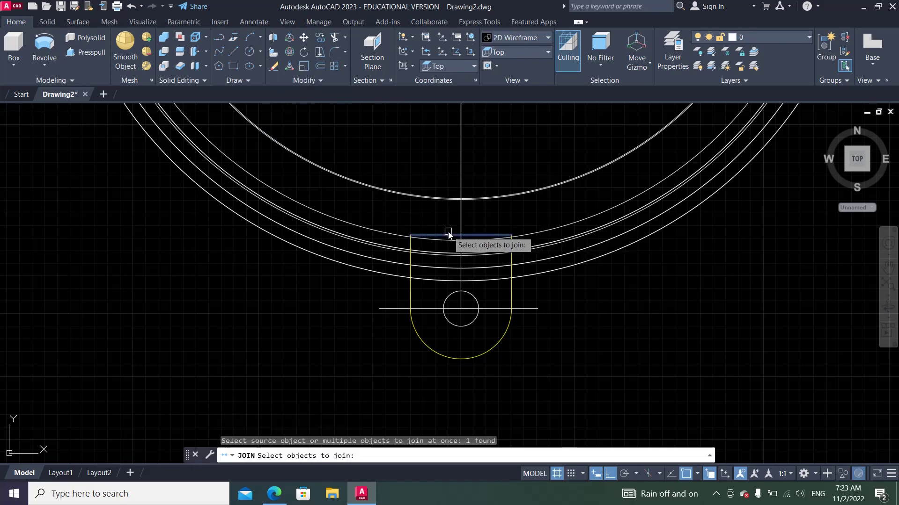
pyautogui.click(511, 262)
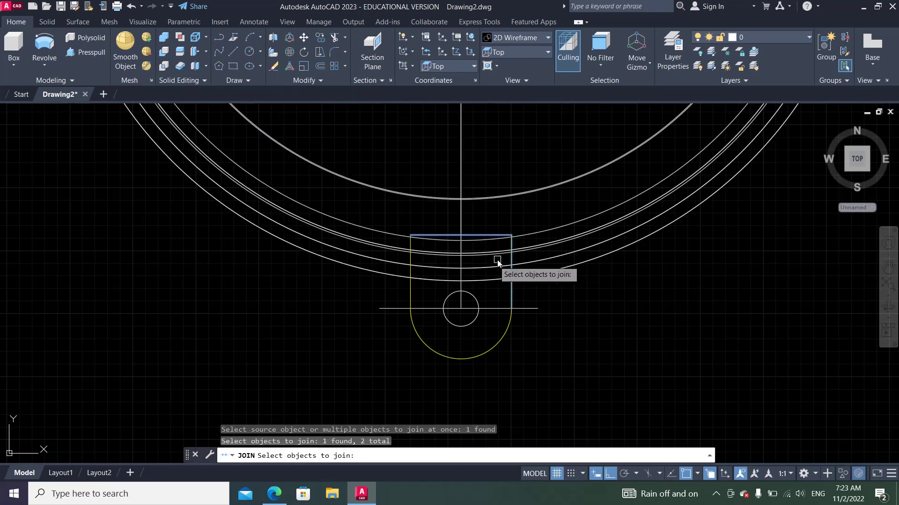
pyautogui.click(410, 260)
pyautogui.click(423, 324)
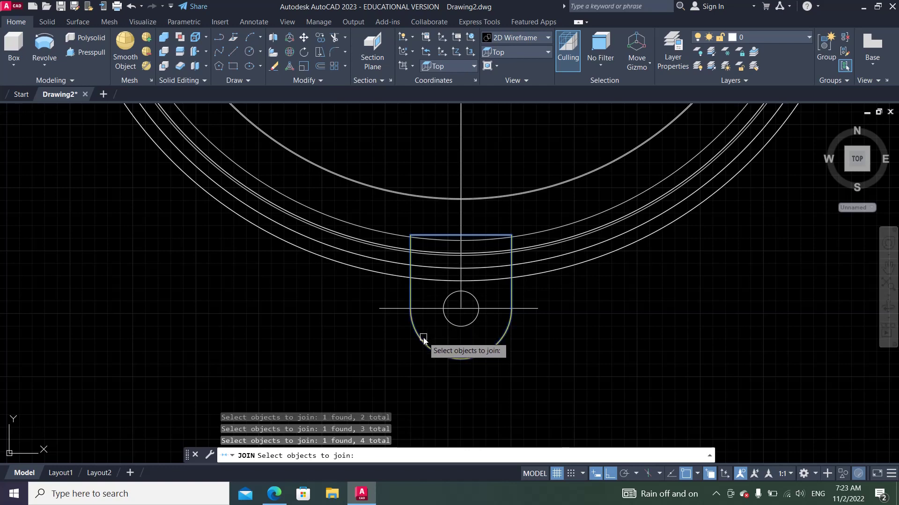
pyautogui.press('Return')
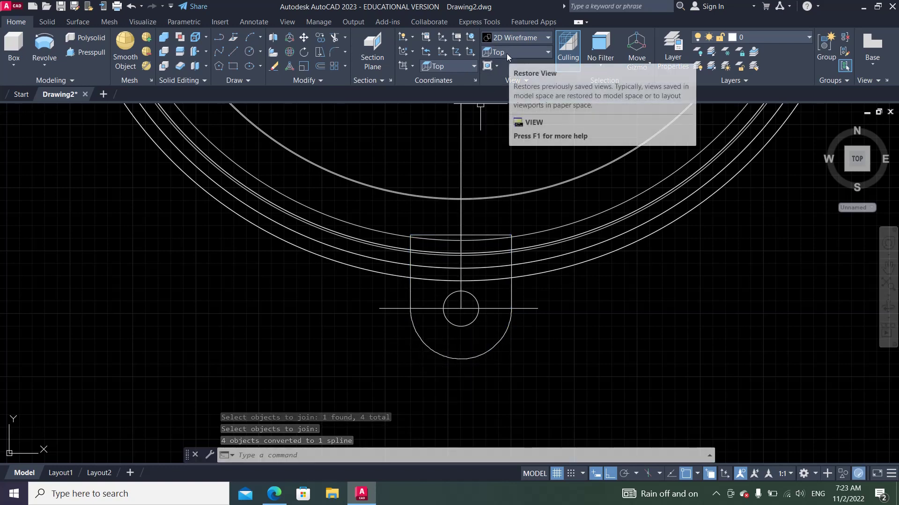
# Step: Switch to the southwest isometric view
pyautogui.scroll(-4, 387, 291)
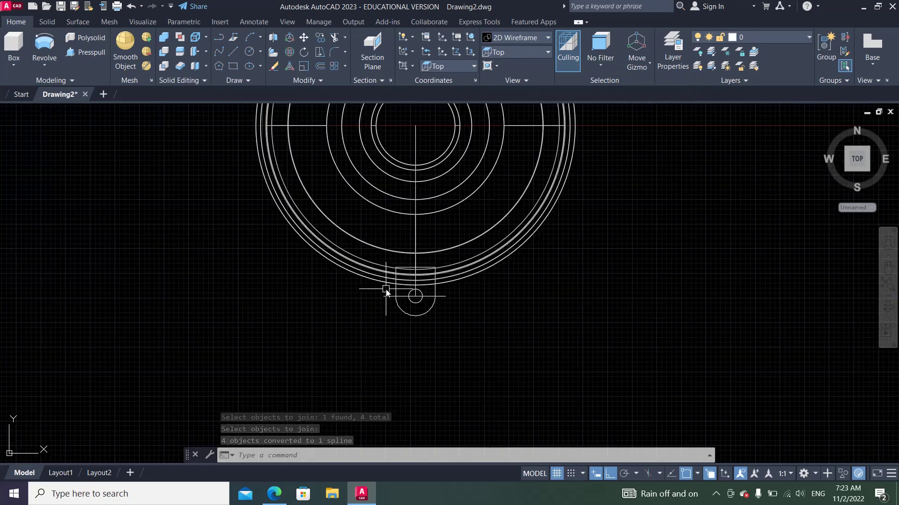
pyautogui.click(515, 50)
pyautogui.click(512, 135)
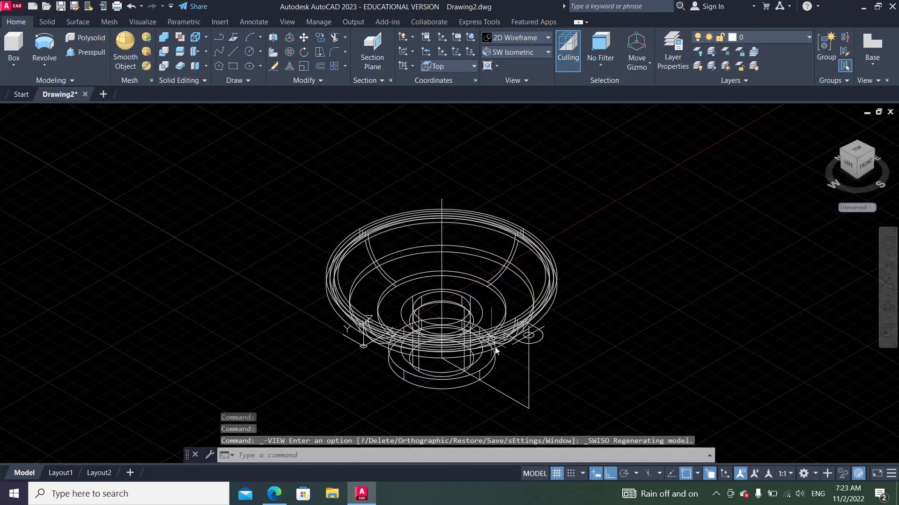
pyautogui.scroll(5, 528, 370)
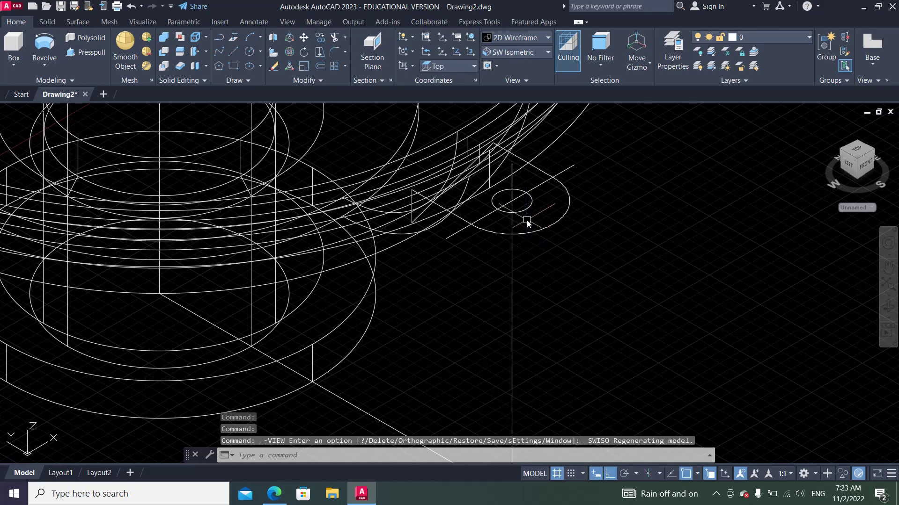
# Step: Start erasing the solid, then cancel without deleting anything
pyautogui.scroll(2, 466, 179)
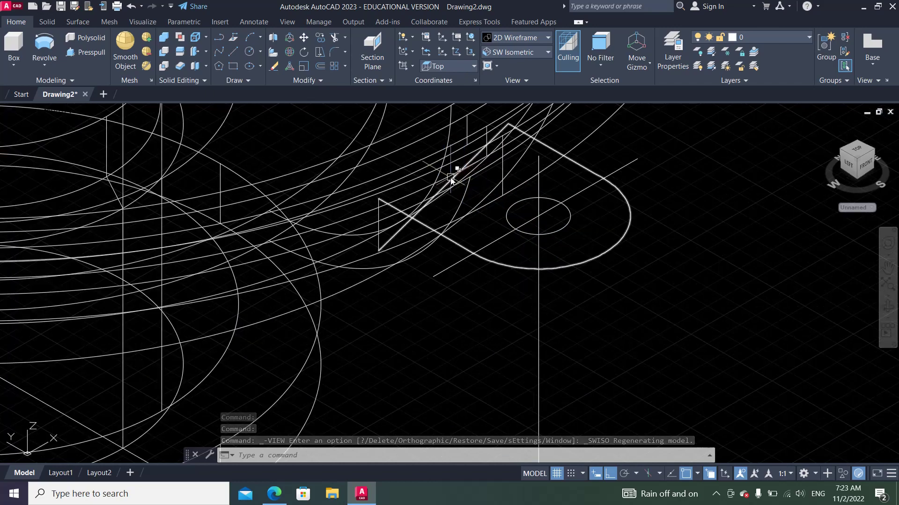
pyautogui.scroll(1, 450, 180)
pyautogui.scroll(-2, 458, 277)
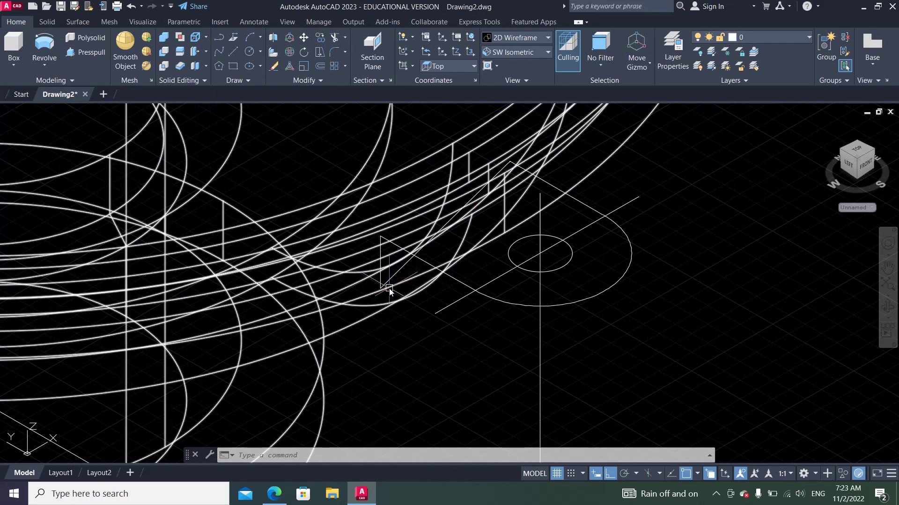
pyautogui.click(275, 67)
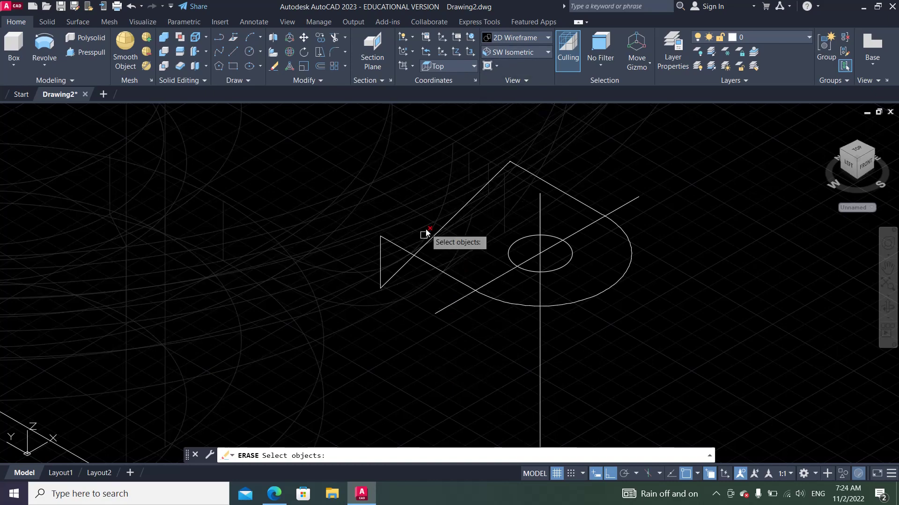
pyautogui.click(394, 279)
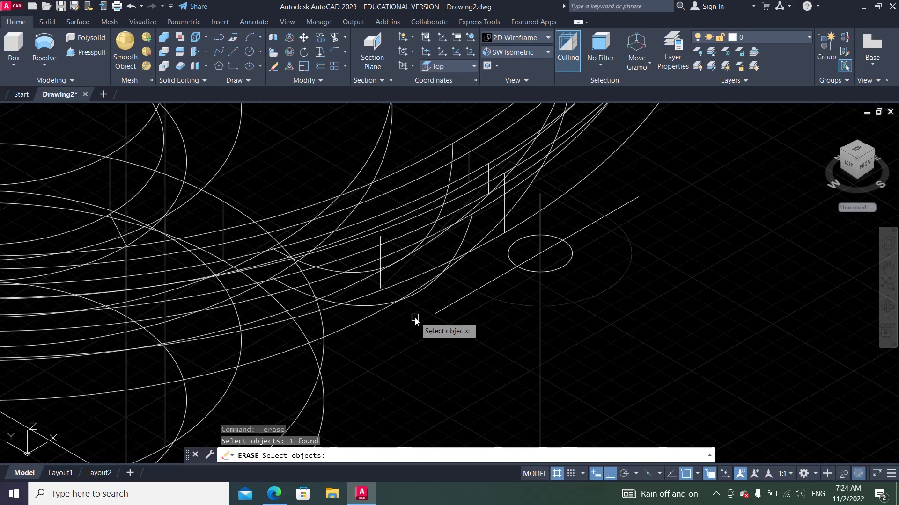
pyautogui.press('Escape')
pyautogui.press('Escape')
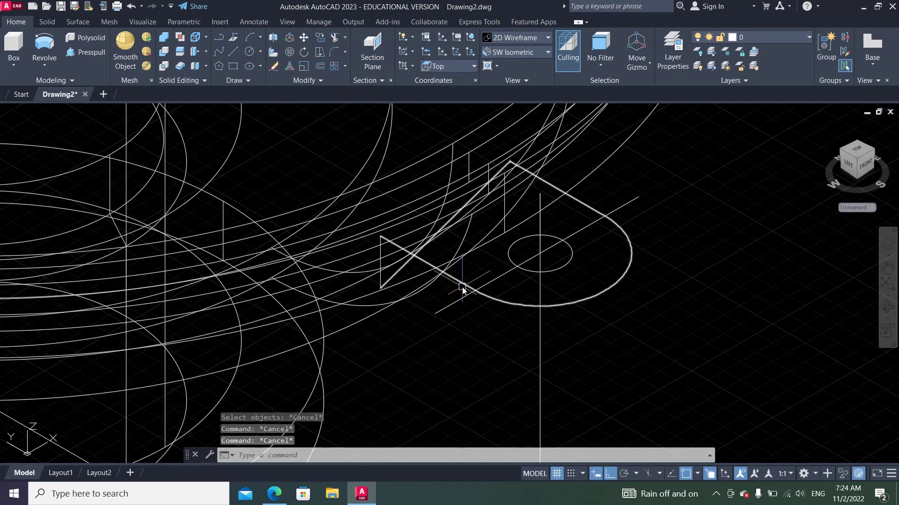
pyautogui.moveTo(464, 288)
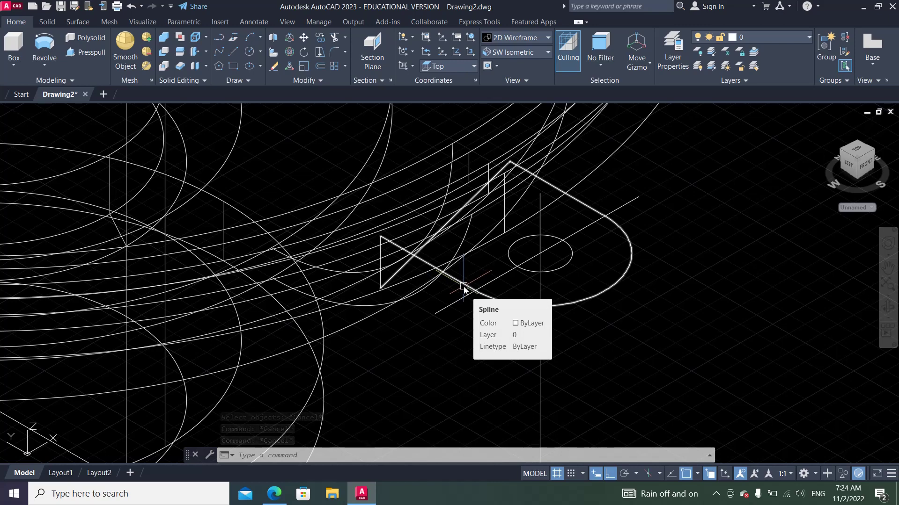
# Step: Explode the lug spline into separate pieces and erase one stray edge
pyautogui.click(315, 81)
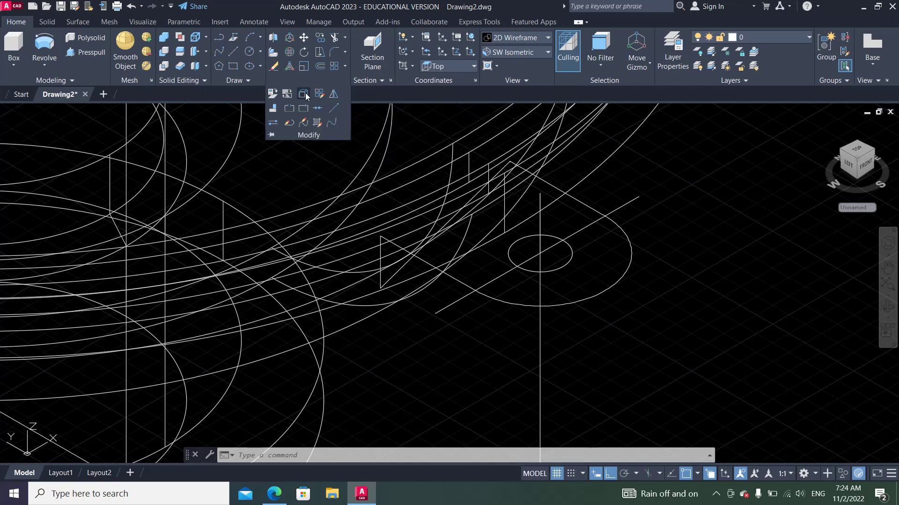
pyautogui.click(305, 93)
pyautogui.click(466, 285)
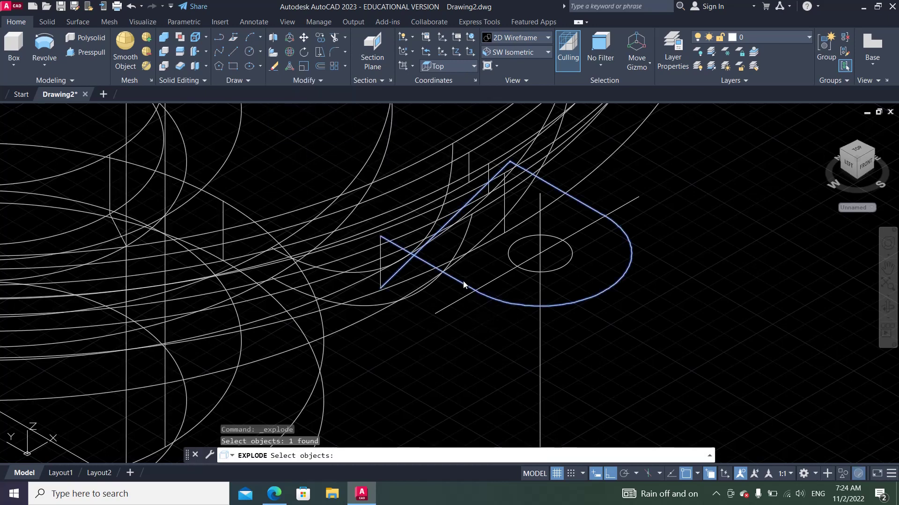
pyautogui.press('Return')
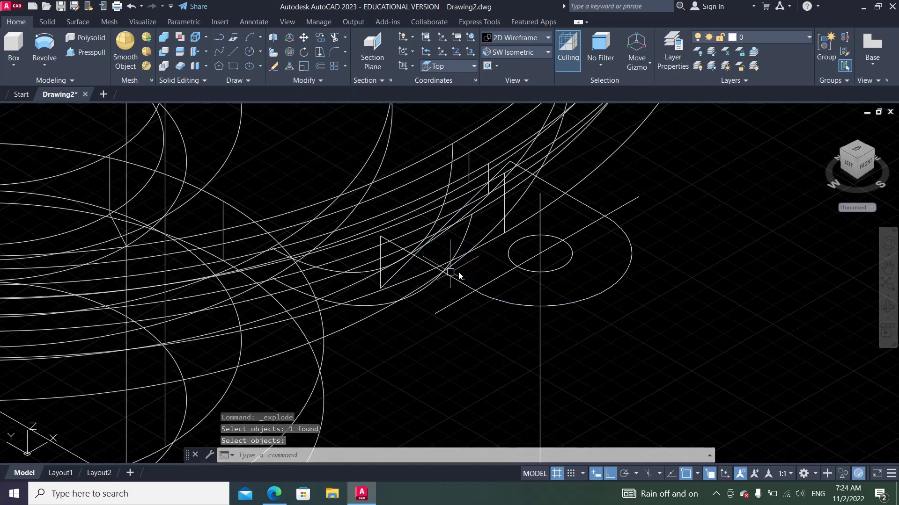
pyautogui.click(274, 66)
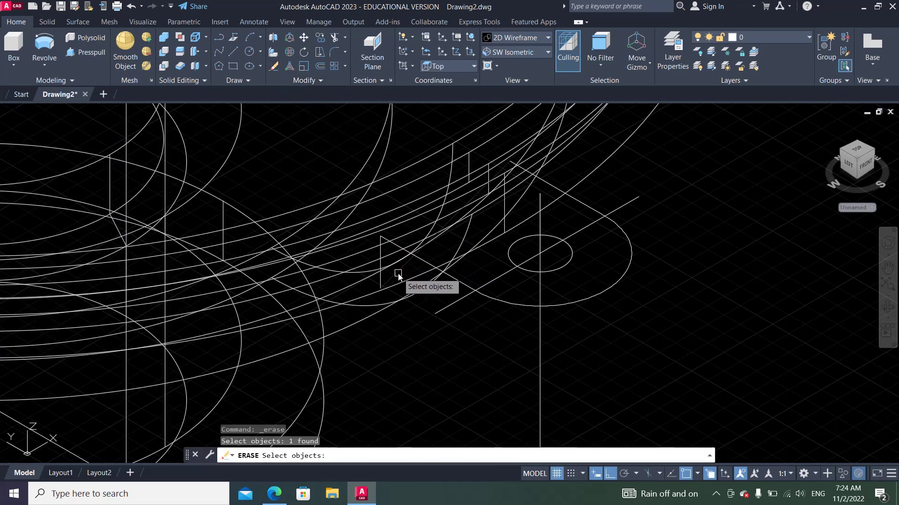
pyautogui.press('Return')
# Step: Draw a straight line from the lug corner to the curve's endpoint
pyautogui.click(234, 48)
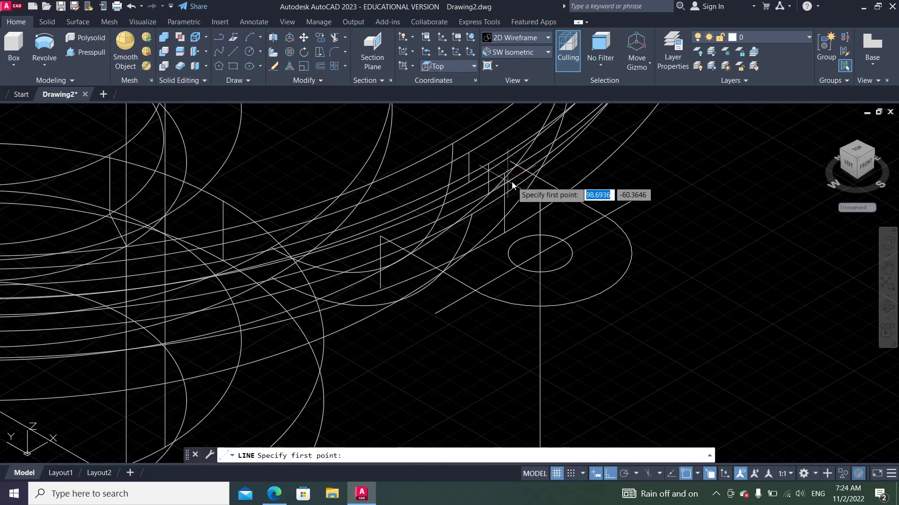
pyautogui.scroll(2, 515, 160)
pyautogui.click(368, 238)
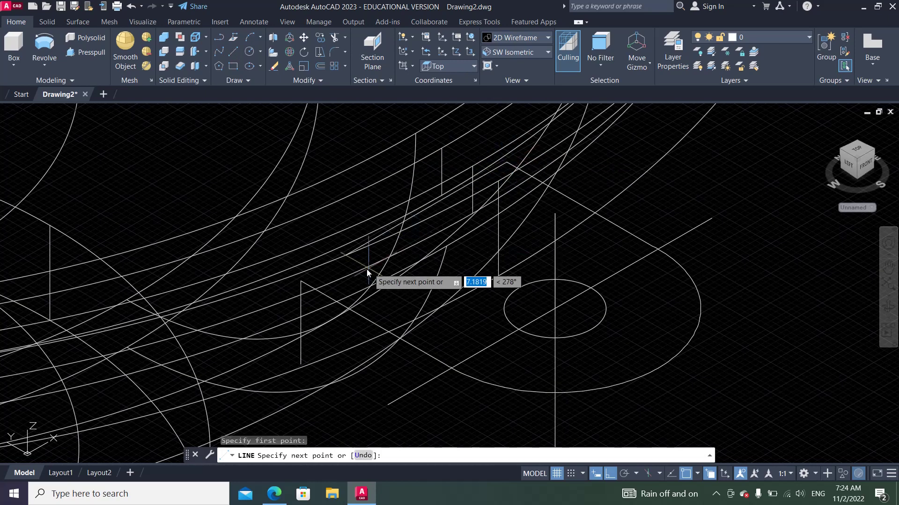
pyautogui.click(310, 286)
pyautogui.rightClick(310, 287)
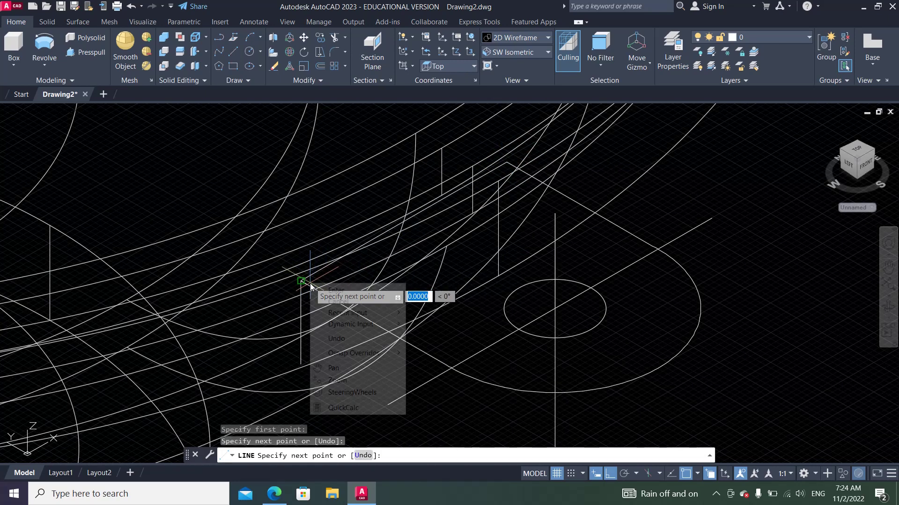
pyautogui.click(326, 291)
# Step: Erase the extra vertical line and join the new edge with the rounded curve into one spline
pyautogui.click(274, 66)
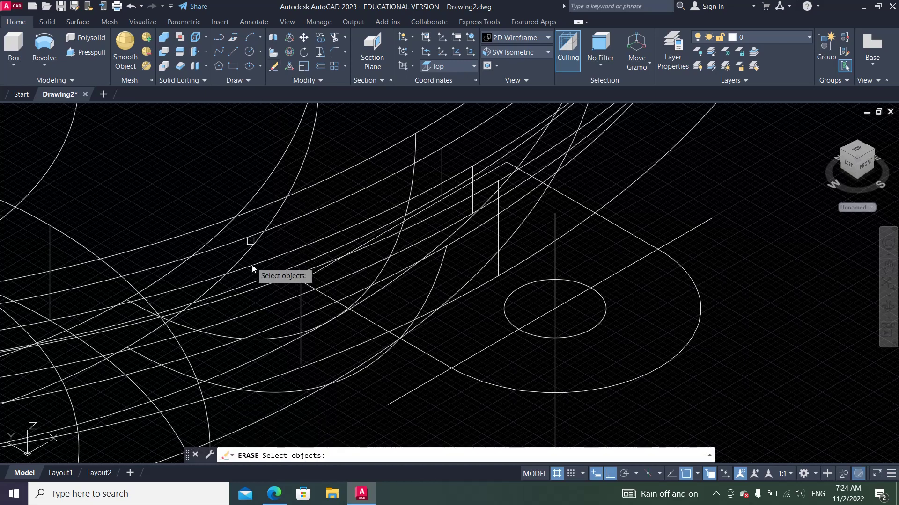
pyautogui.click(300, 309)
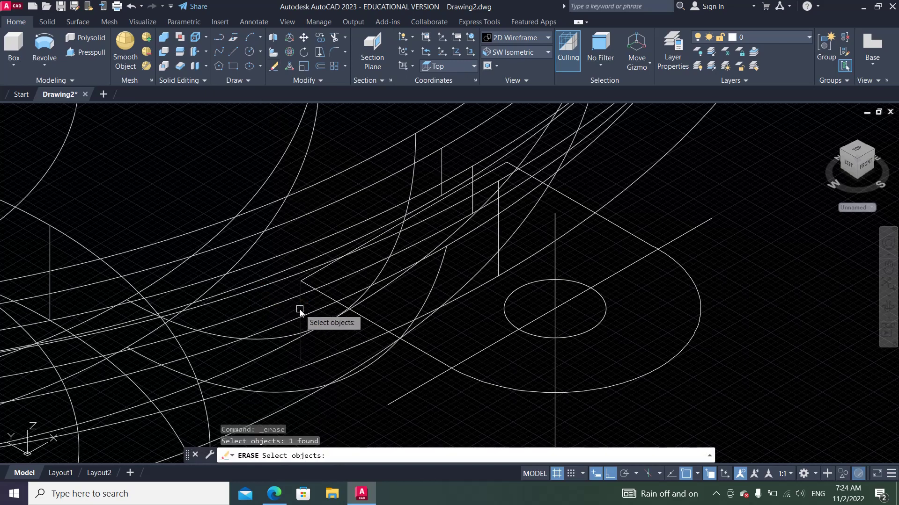
pyautogui.press('Return')
pyautogui.click(293, 81)
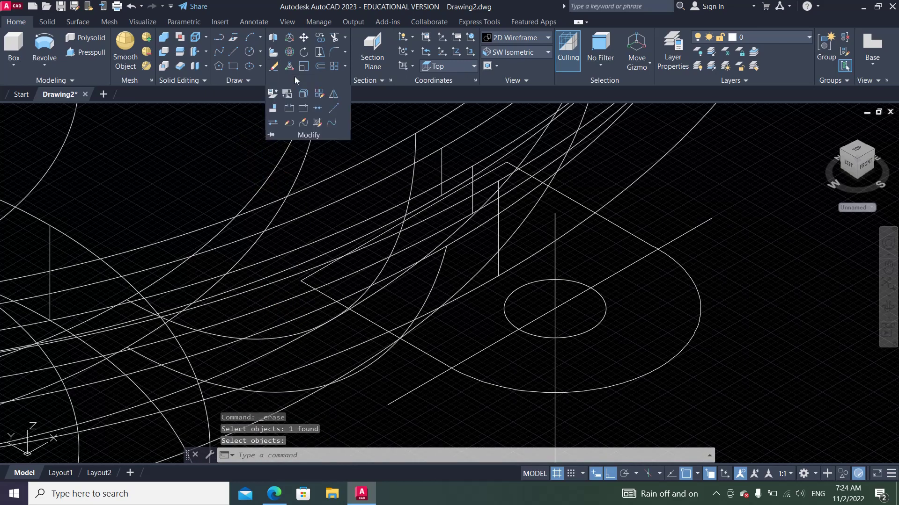
pyautogui.click(316, 108)
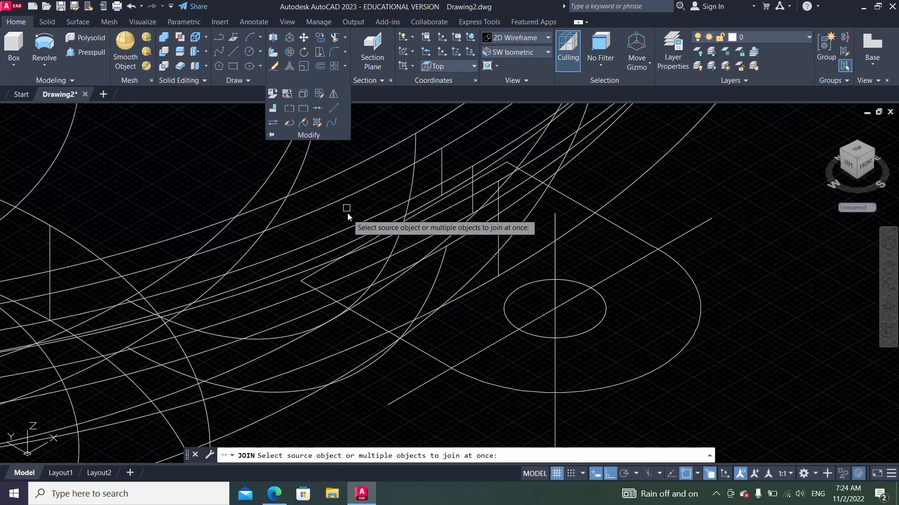
pyautogui.click(373, 240)
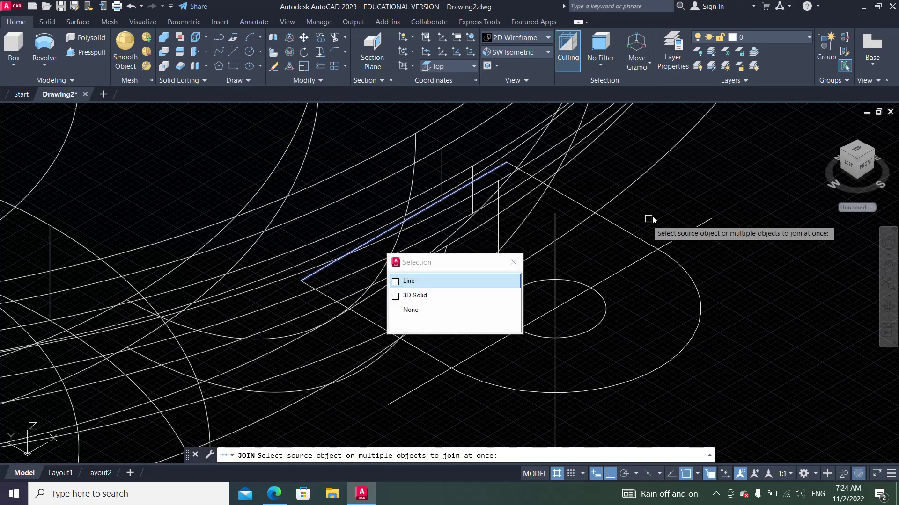
pyautogui.click(571, 207)
pyautogui.click(571, 207)
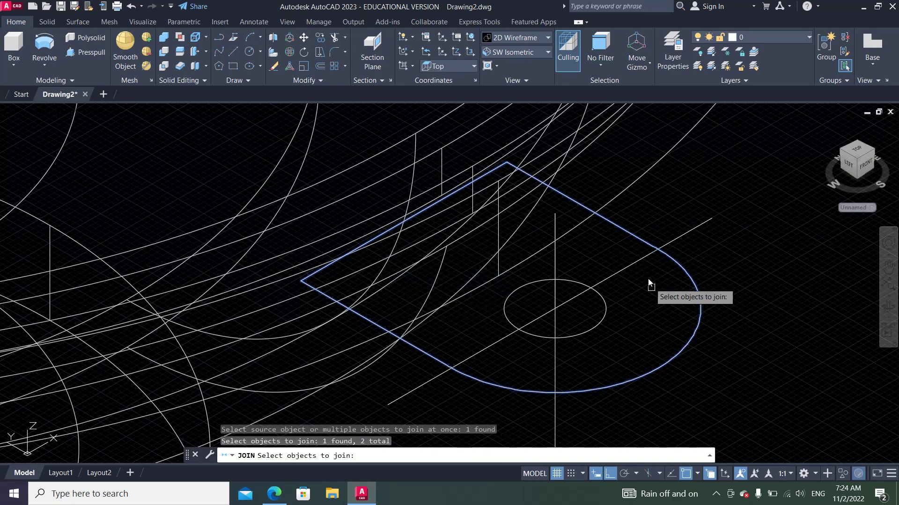
pyautogui.press('Return')
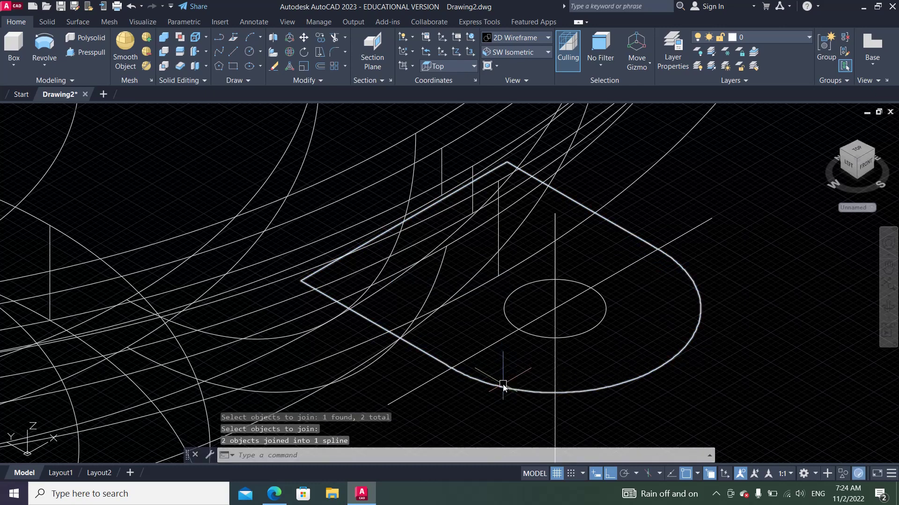
pyautogui.scroll(-4, 517, 136)
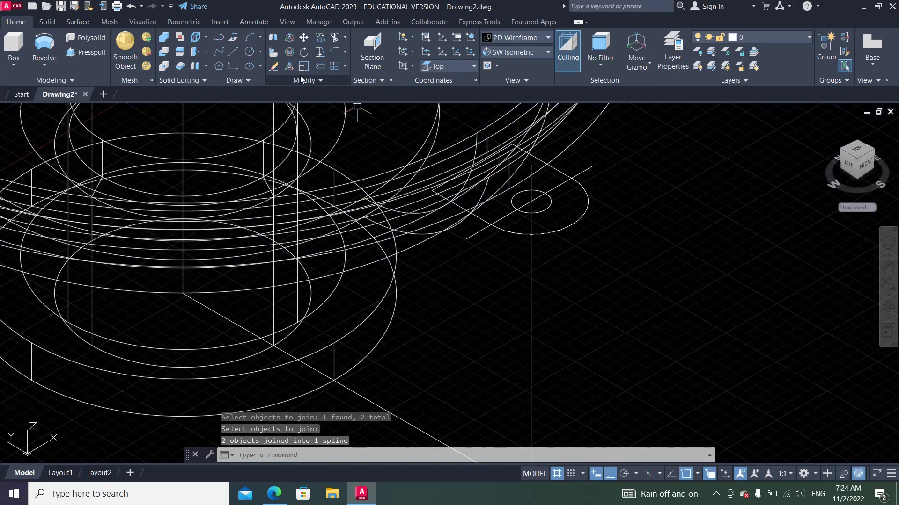
# Step: Extrude the lug outline 7 units into a solid
pyautogui.click(43, 65)
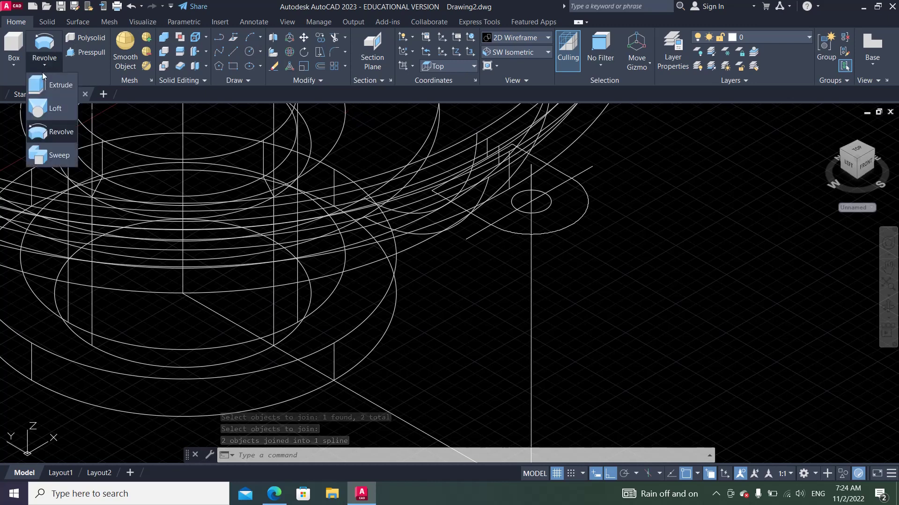
pyautogui.click(581, 223)
pyautogui.rightClick(580, 224)
pyautogui.click(587, 234)
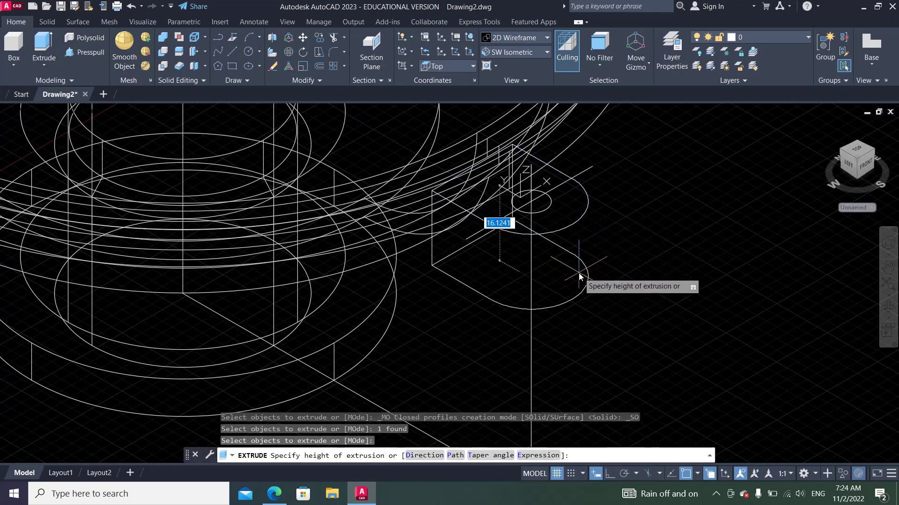
pyautogui.write('6')
pyautogui.write('7')
pyautogui.press('Return')
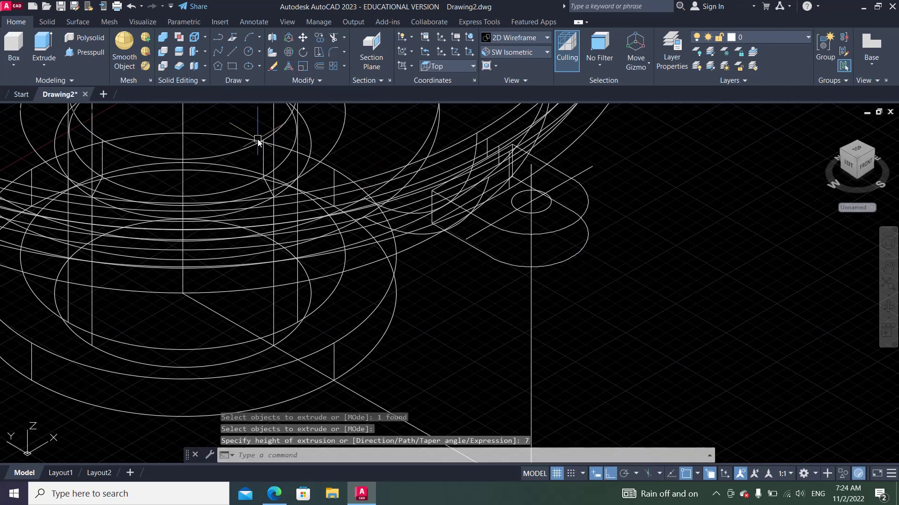
# Step: Extrude the small hole circle downward into a cylinder
pyautogui.click(41, 47)
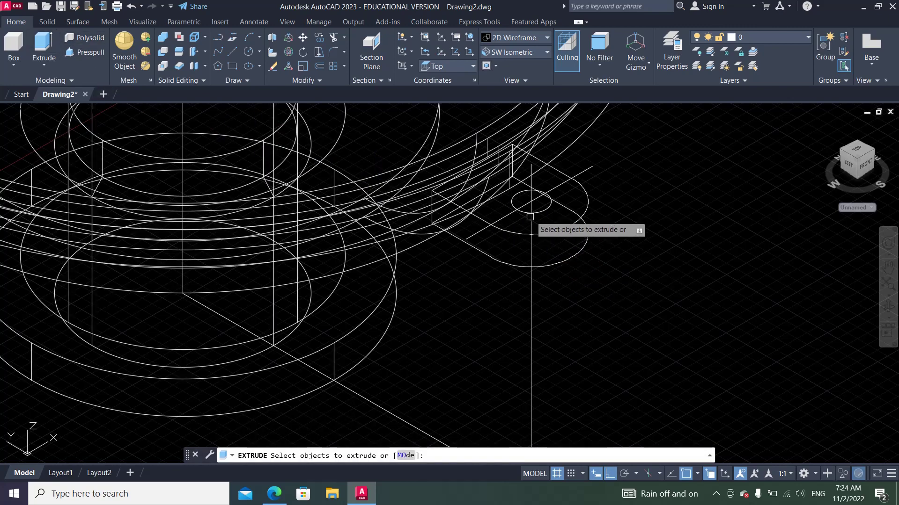
pyautogui.click(544, 209)
pyautogui.rightClick(546, 220)
pyautogui.click(559, 217)
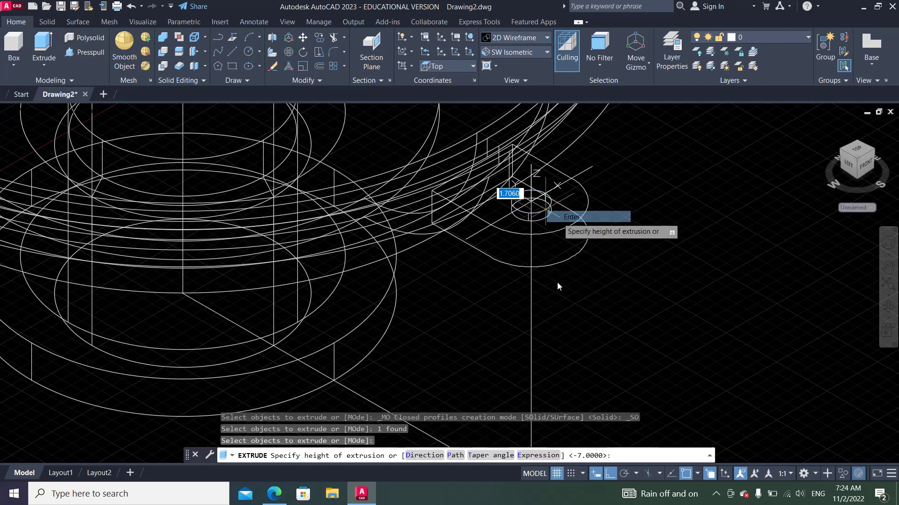
pyautogui.click(577, 332)
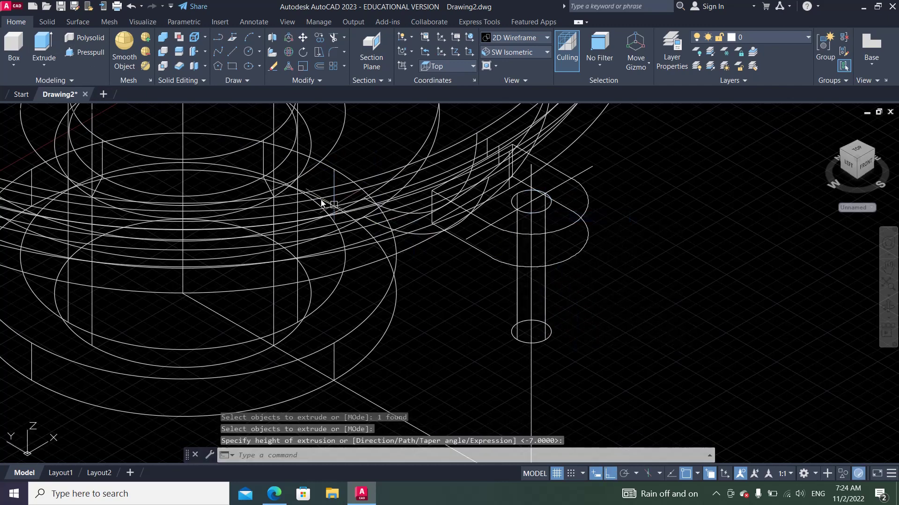
# Step: Subtract the cylinder from the lug to cut the hole, and set Conceptual visual style
pyautogui.click(163, 52)
pyautogui.click(564, 234)
pyautogui.press('Return')
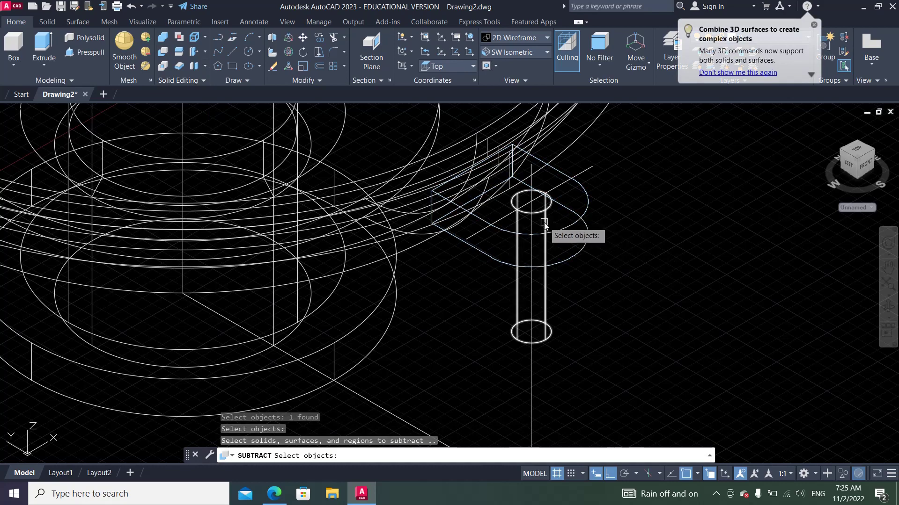
pyautogui.click(543, 223)
pyautogui.press('Return')
pyautogui.click(535, 40)
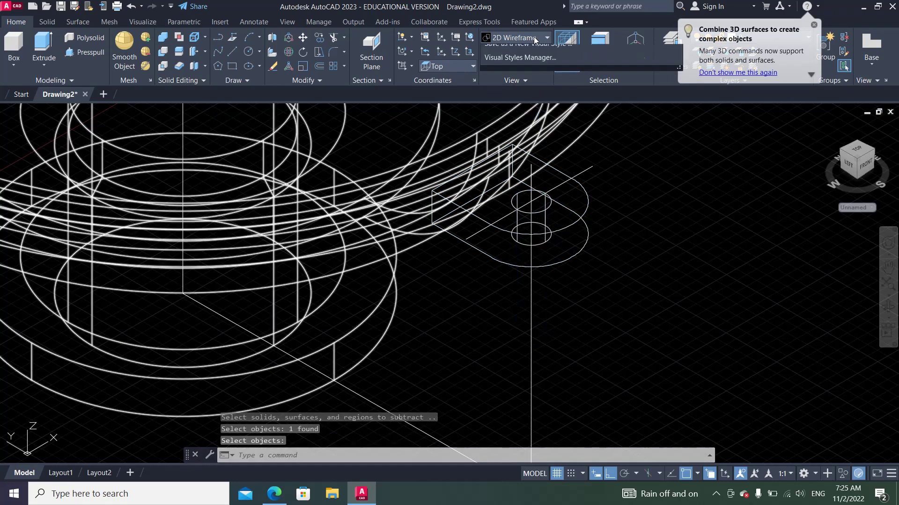
pyautogui.click(549, 60)
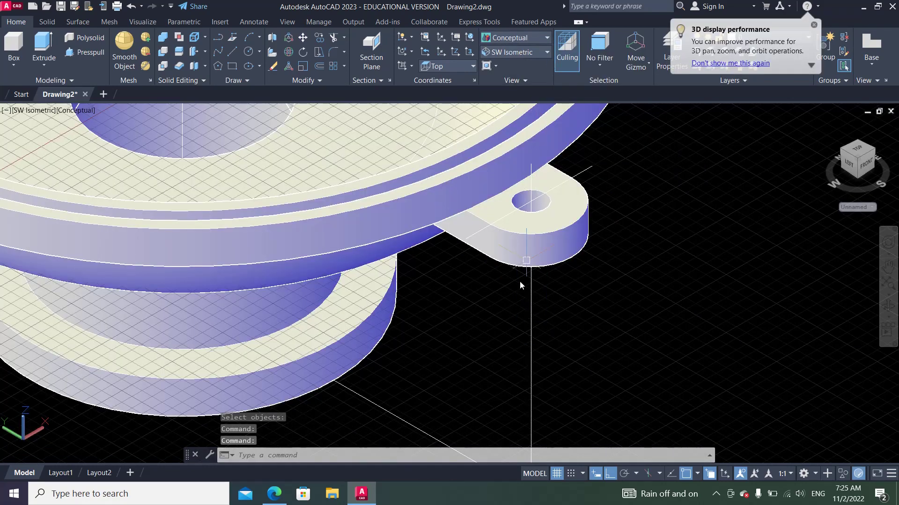
# Step: Orbit around the shaded bowl and lug, then return to the Top view
pyautogui.scroll(-3, 521, 285)
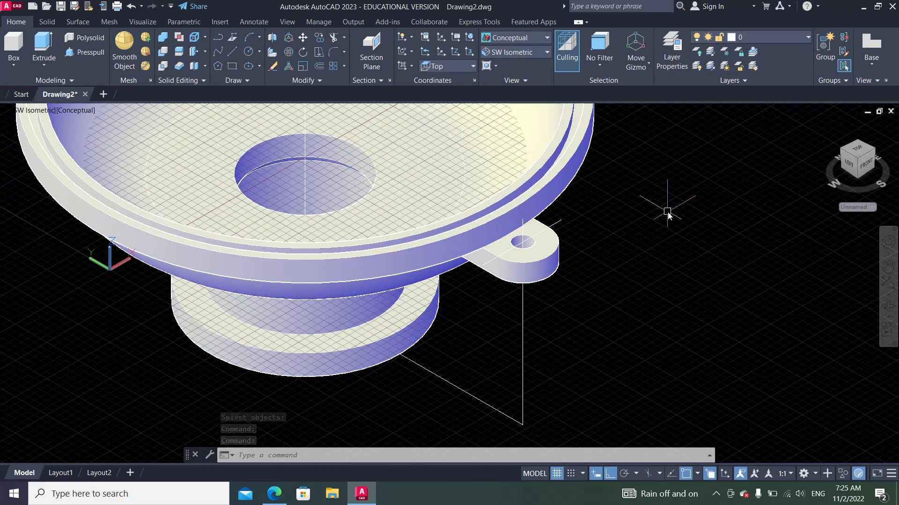
pyautogui.write('orbit')
pyautogui.press('Return')
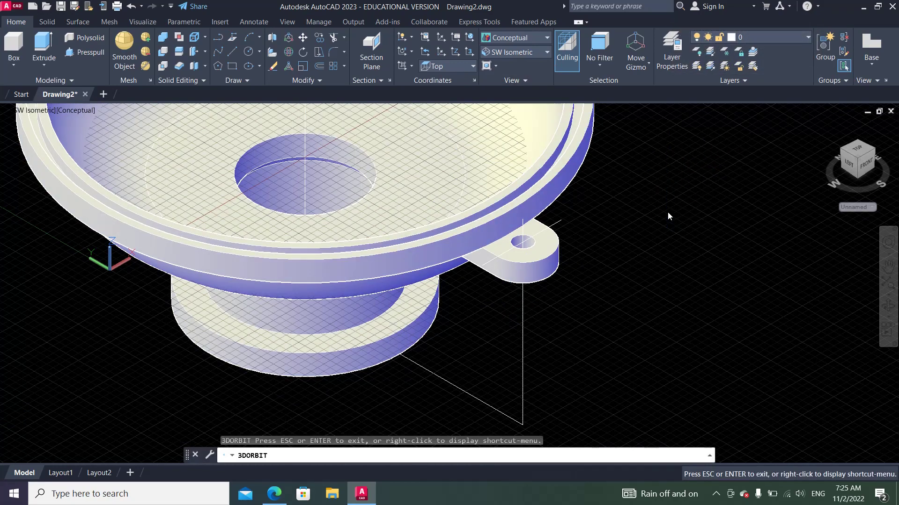
pyautogui.moveTo(510, 224)
pyautogui.mouseDown()
pyautogui.moveTo(542, 246)
pyautogui.moveTo(532, 201)
pyautogui.mouseUp()
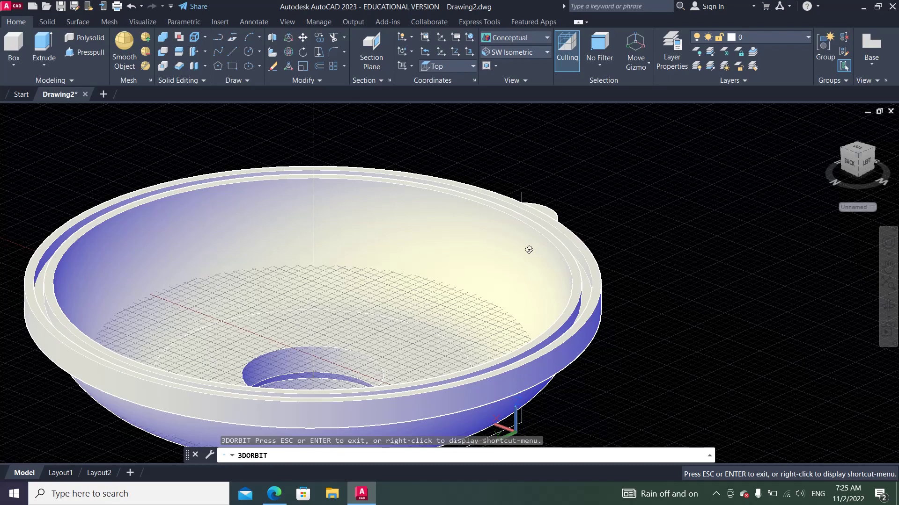
pyautogui.moveTo(529, 250)
pyautogui.mouseDown()
pyautogui.moveTo(498, 251)
pyautogui.moveTo(453, 226)
pyautogui.mouseUp()
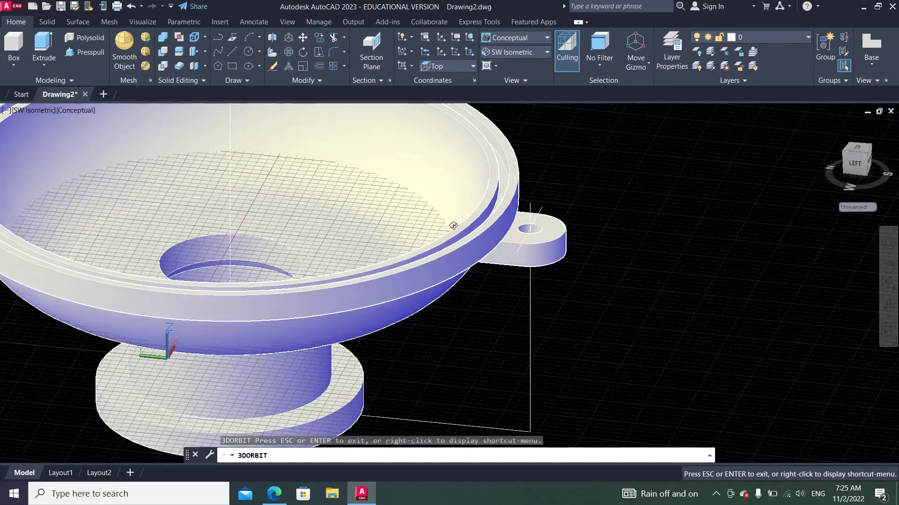
pyautogui.click(522, 52)
pyautogui.click(499, 66)
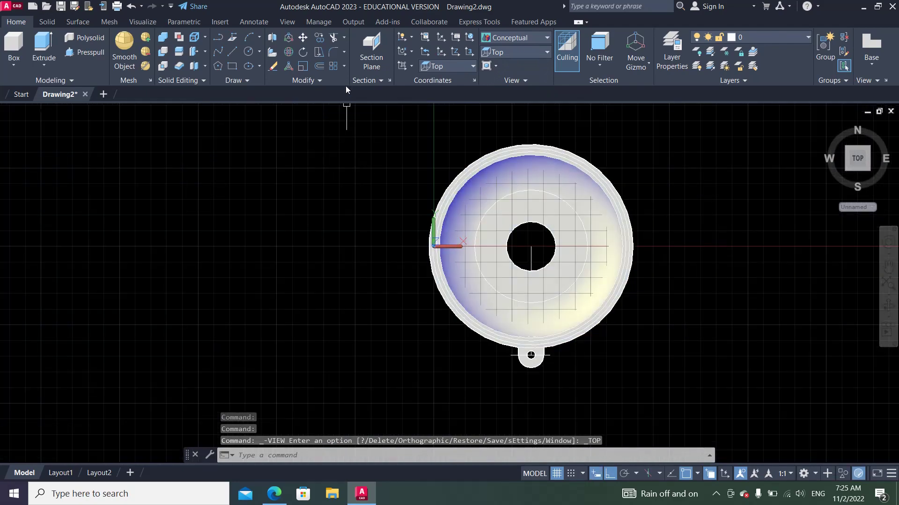
# Step: Polar-array the lug into 4 items around the bowl's centre
pyautogui.click(345, 63)
pyautogui.click(339, 129)
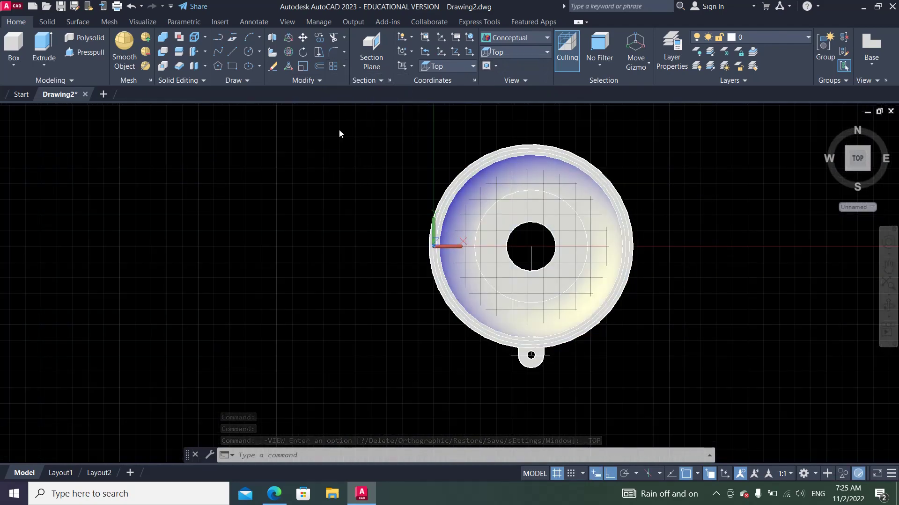
pyautogui.click(529, 357)
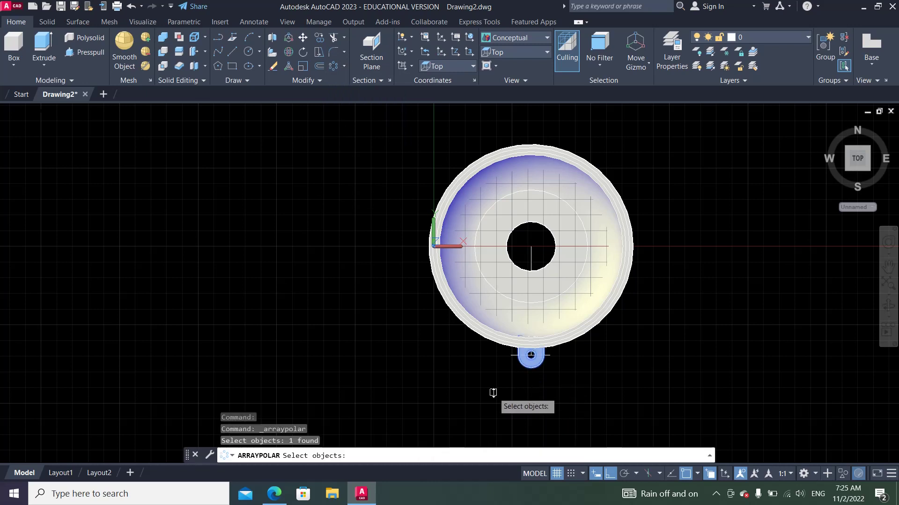
pyautogui.press('Return')
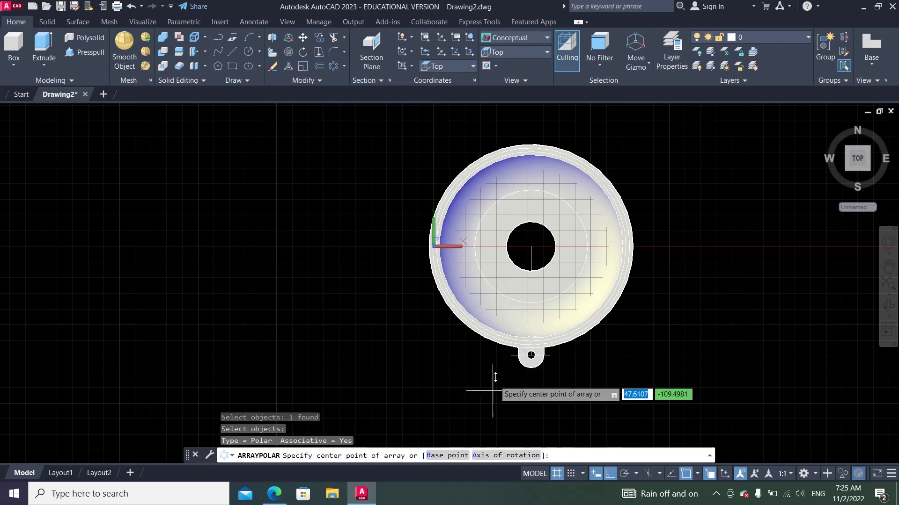
pyautogui.click(530, 247)
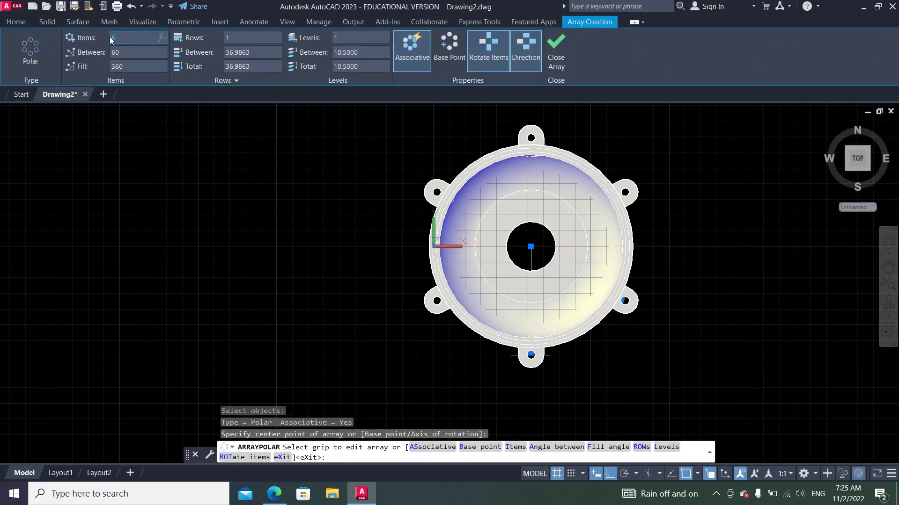
pyautogui.press('Return')
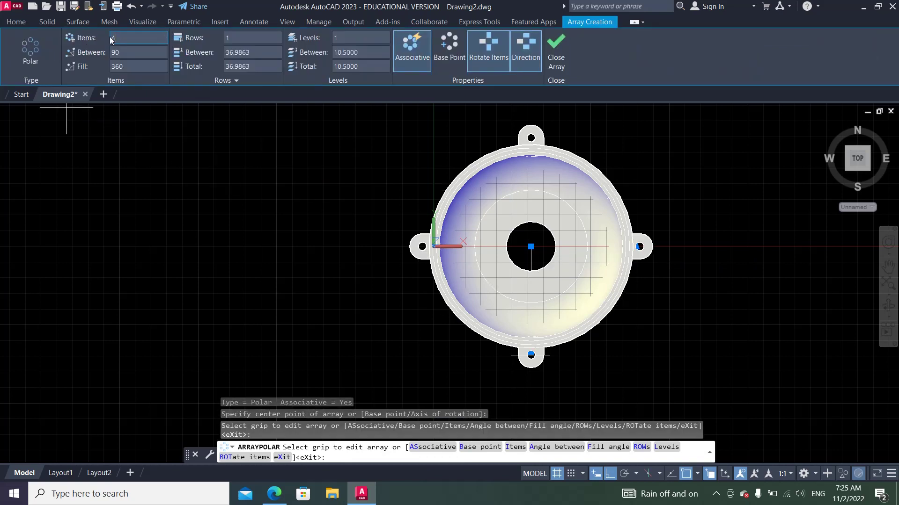
pyautogui.click(557, 45)
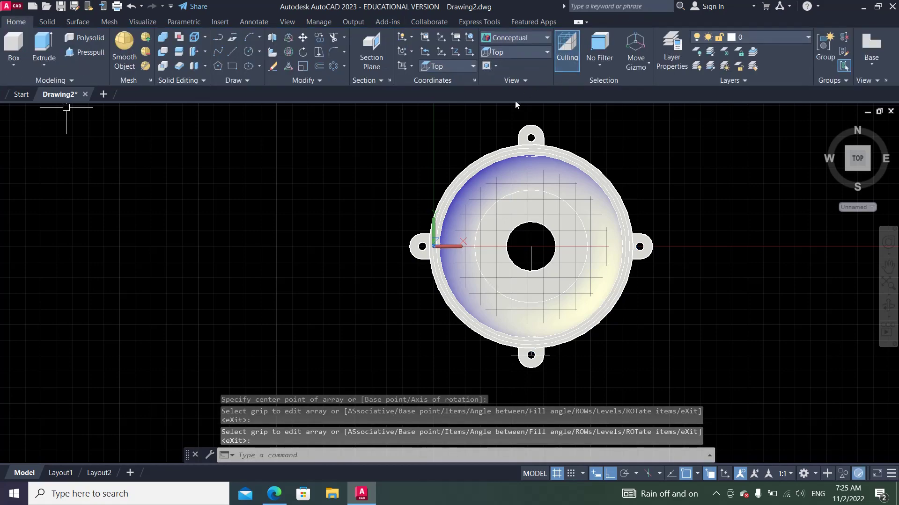
# Step: Switch to the southwest isometric view
pyautogui.click(515, 52)
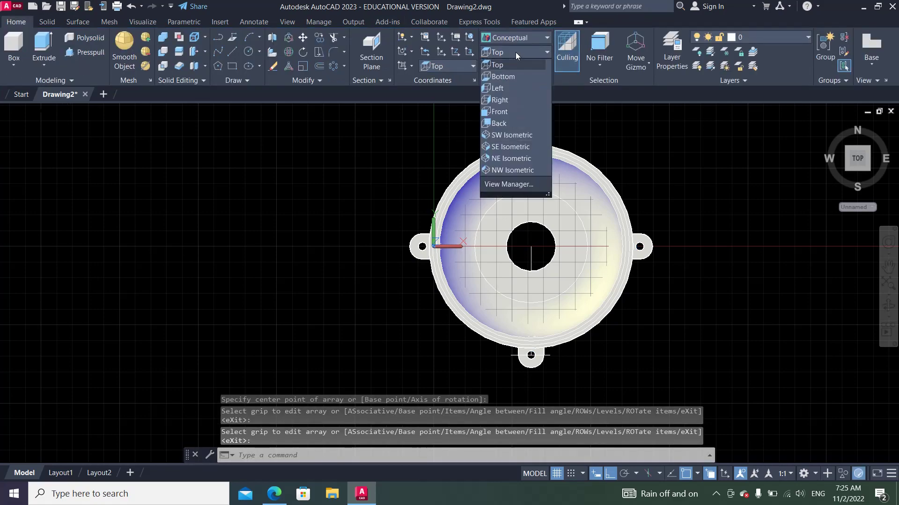
pyautogui.click(503, 133)
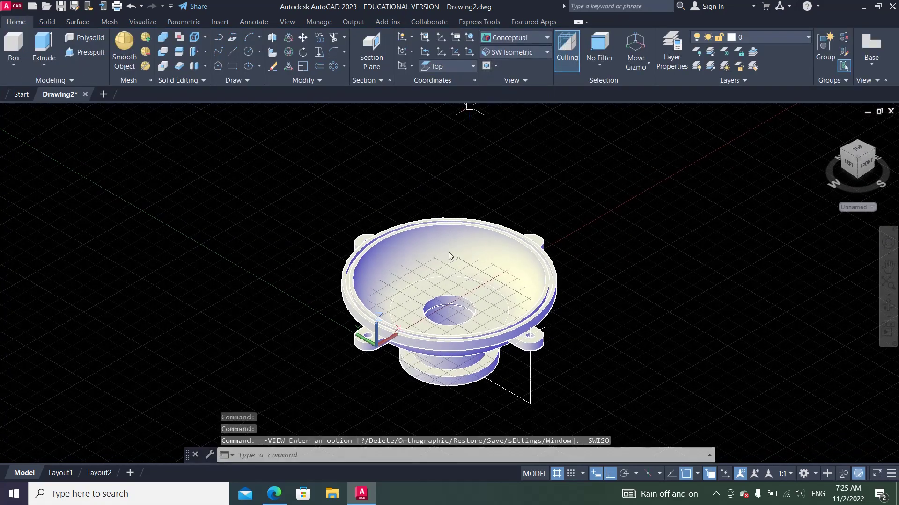
pyautogui.scroll(-2, 397, 154)
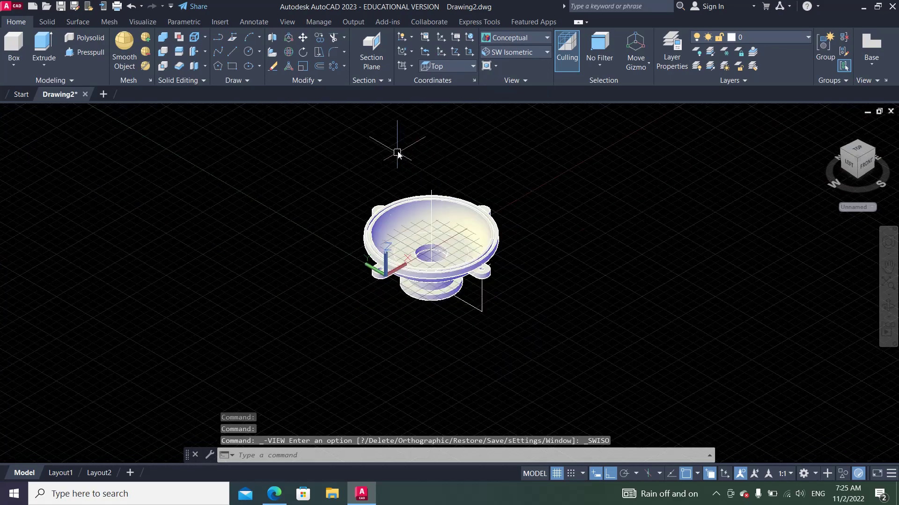
pyautogui.scroll(3, 436, 221)
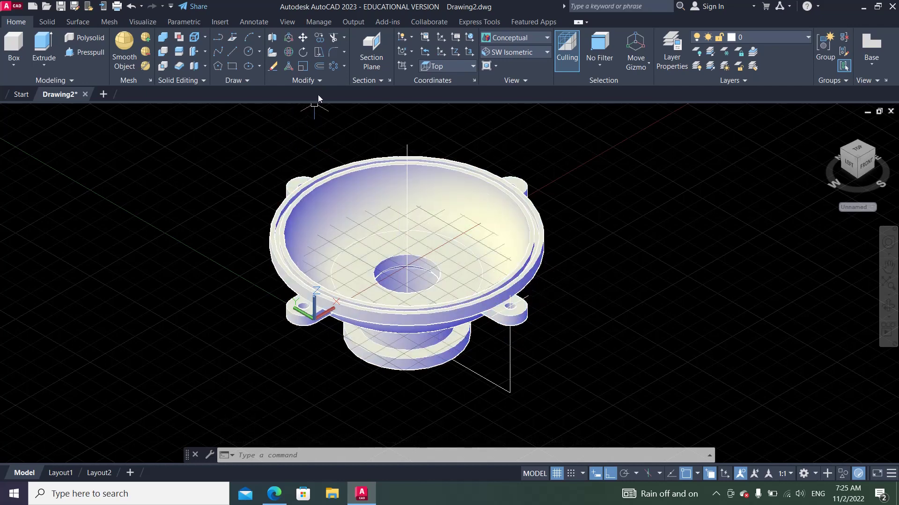
pyautogui.click(320, 78)
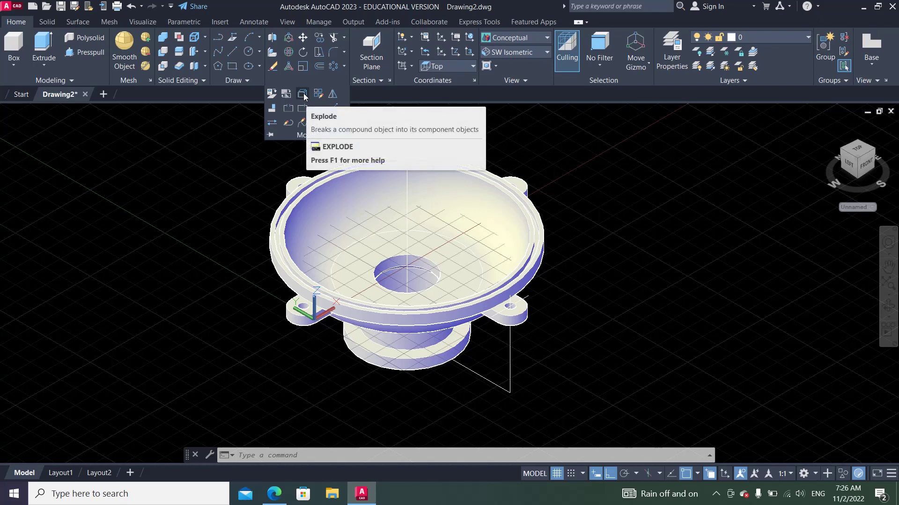
# Step: Explode the lug array into four separate lugs
pyautogui.click(304, 97)
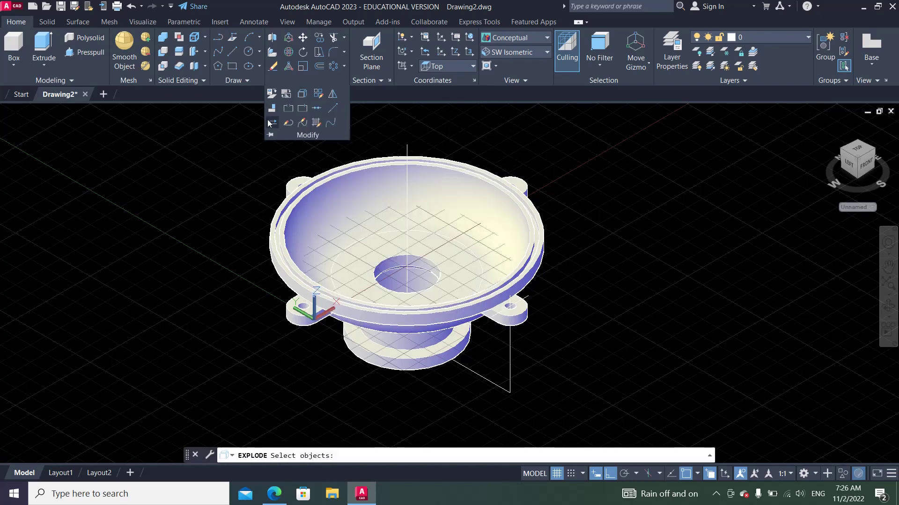
pyautogui.click(287, 322)
pyautogui.press('Return')
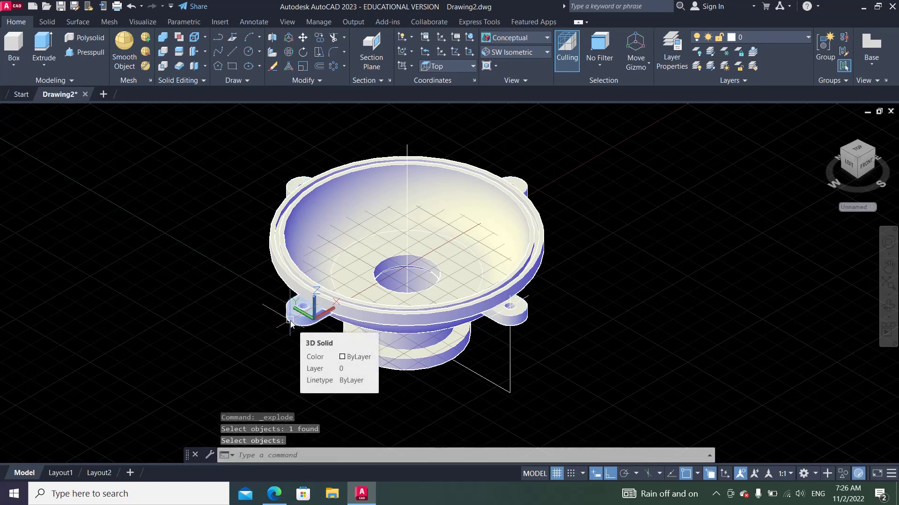
# Step: Union the bowl body and the four lugs into a single solid
pyautogui.click(162, 37)
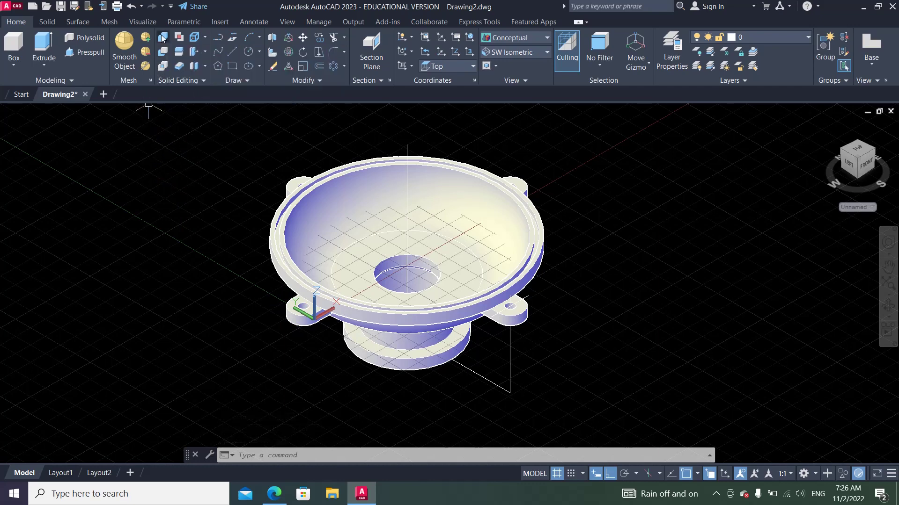
pyautogui.click(276, 215)
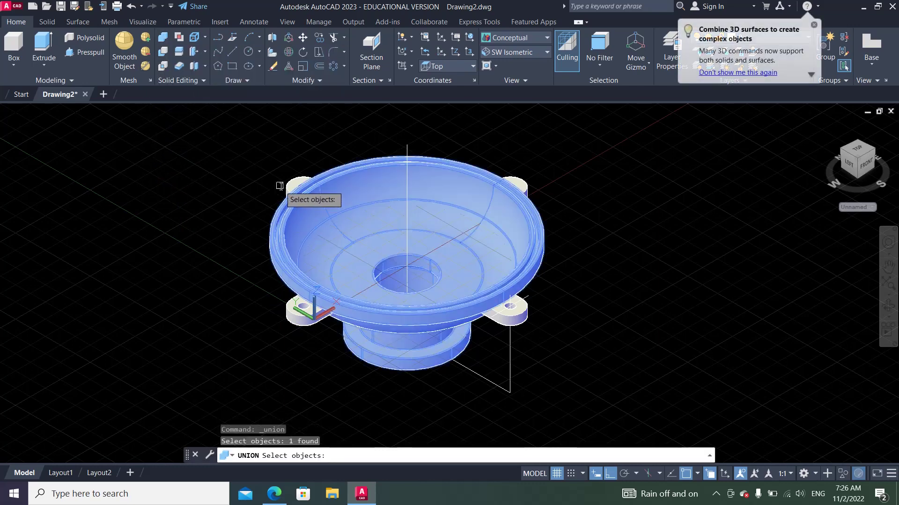
pyautogui.click(285, 184)
pyautogui.click(524, 177)
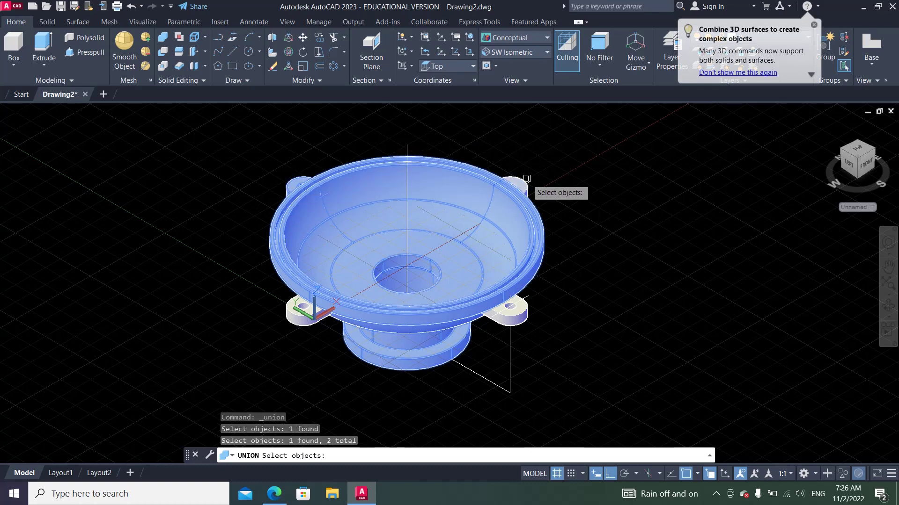
pyautogui.click(515, 313)
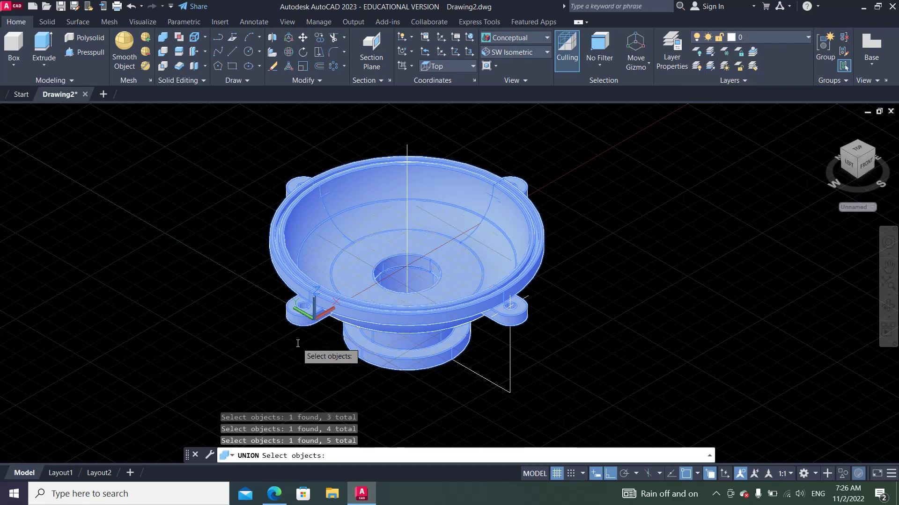
pyautogui.press('Return')
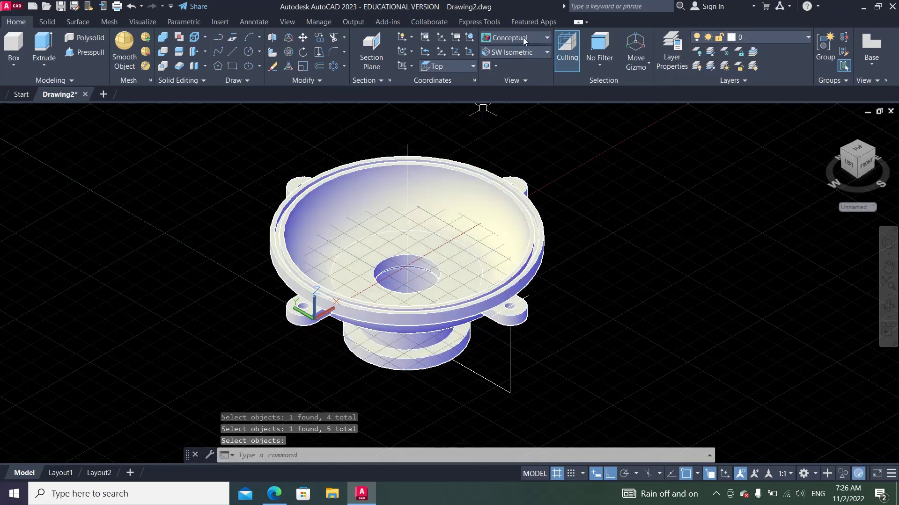
pyautogui.click(523, 37)
# Step: Set the visual style to 2D Wireframe
pyautogui.click(512, 60)
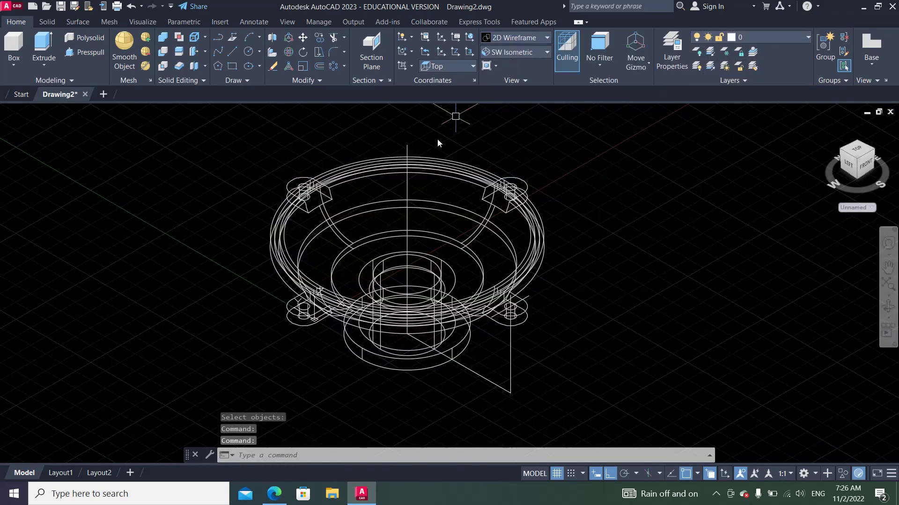
pyautogui.scroll(5, 495, 200)
pyautogui.scroll(2, 495, 200)
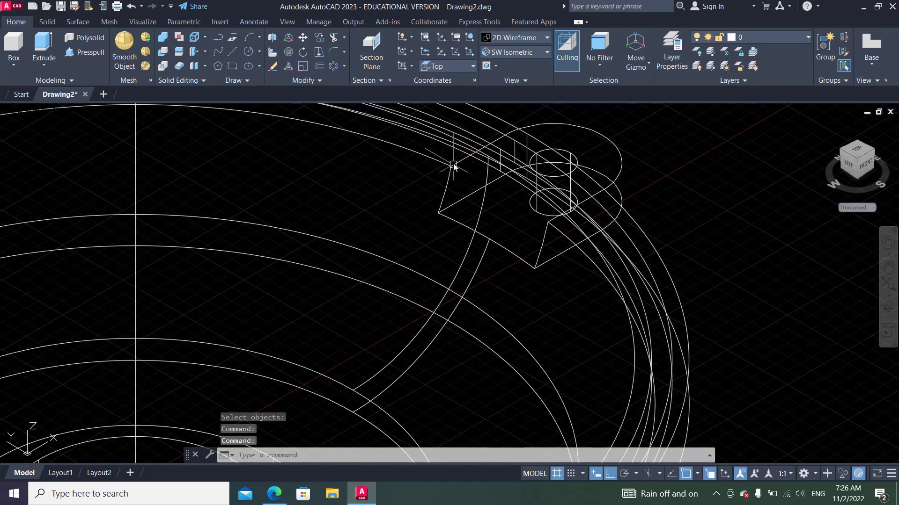
pyautogui.scroll(-3, 454, 178)
pyautogui.scroll(-3, 456, 168)
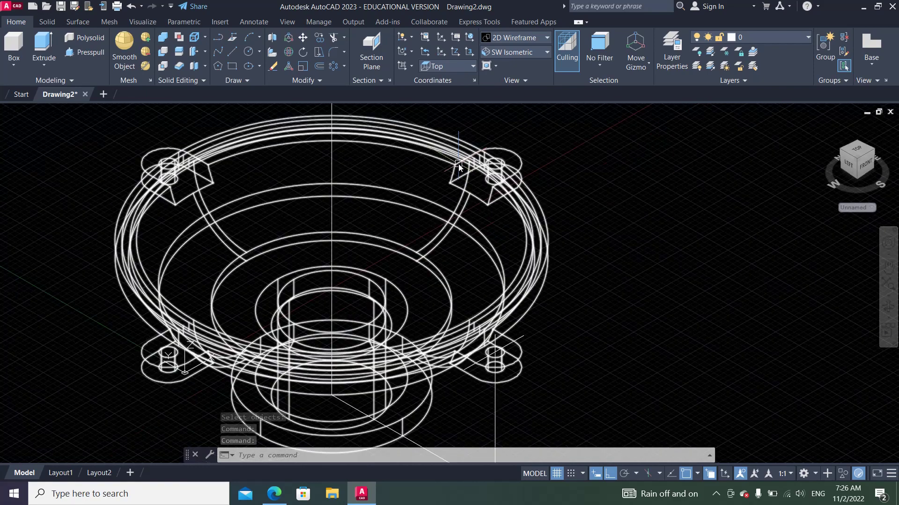
pyautogui.scroll(-2, 468, 150)
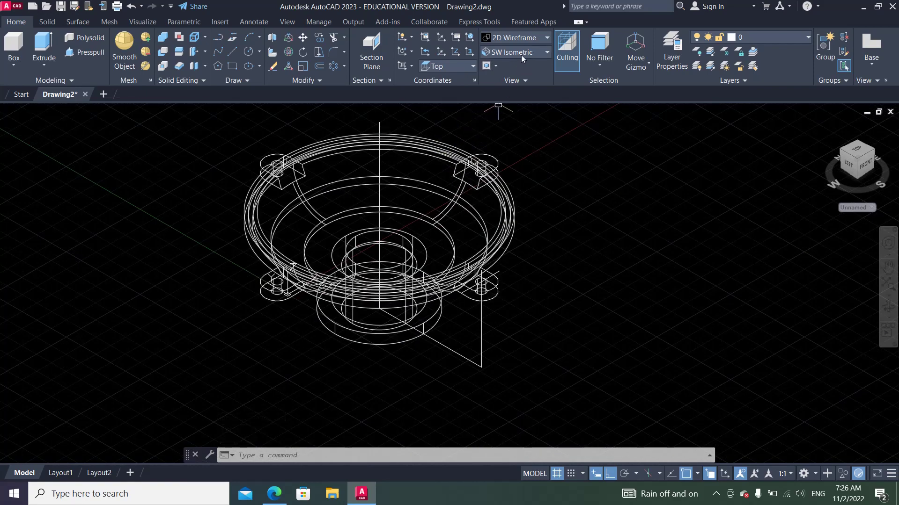
# Step: Erase the two stray lines below the model and restore the southwest isometric view
pyautogui.click(273, 66)
pyautogui.click(520, 334)
pyautogui.click(461, 358)
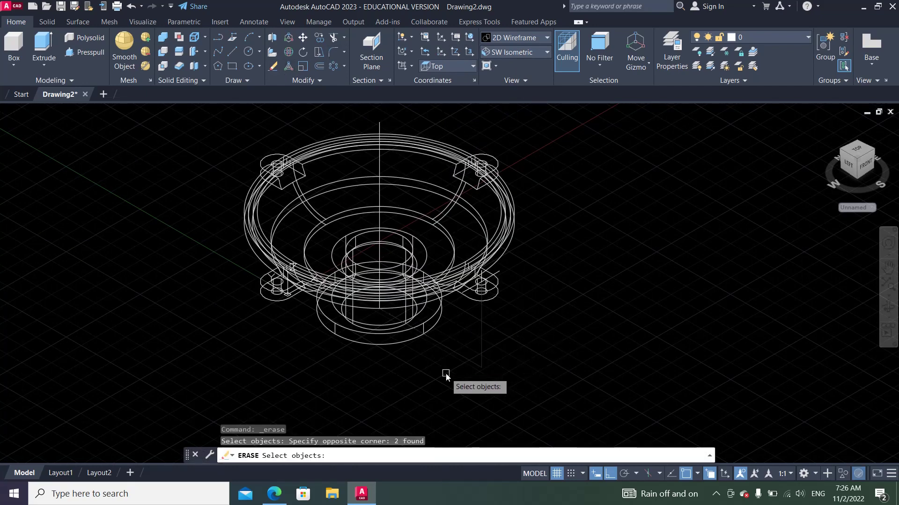
pyautogui.press('Return')
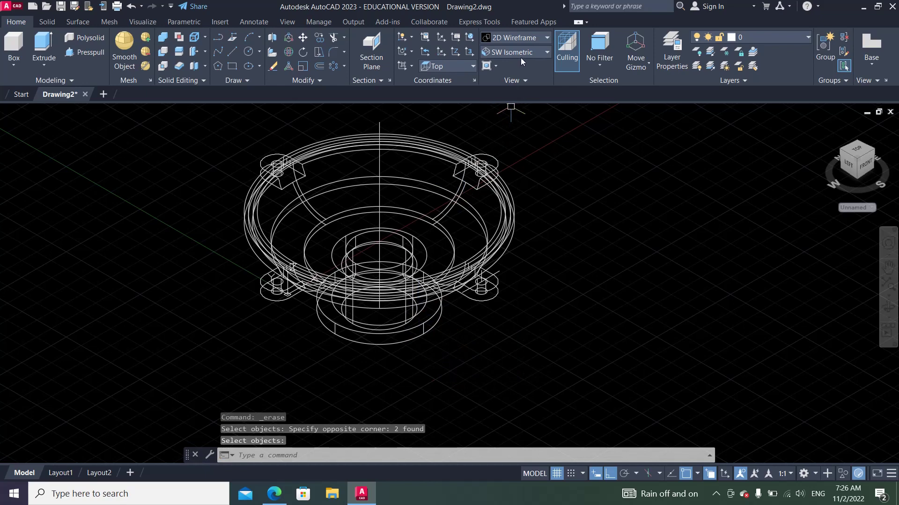
pyautogui.click(521, 53)
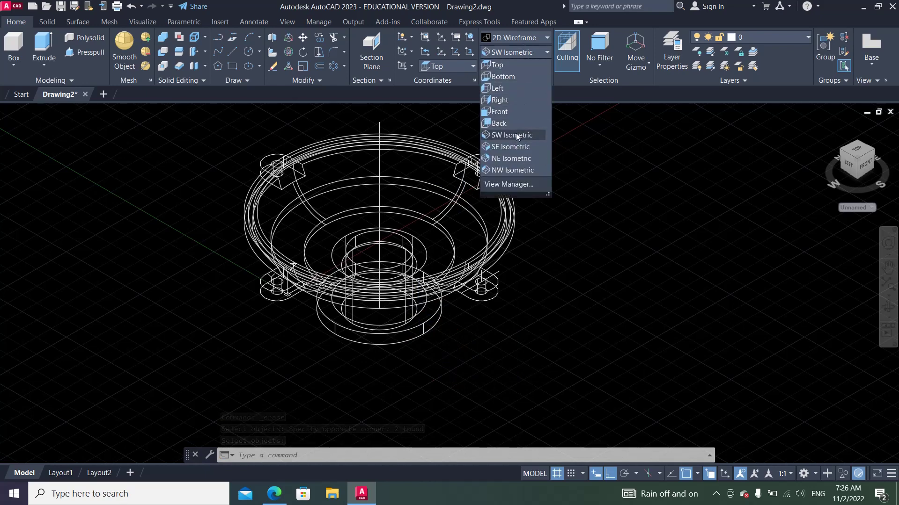
pyautogui.click(515, 134)
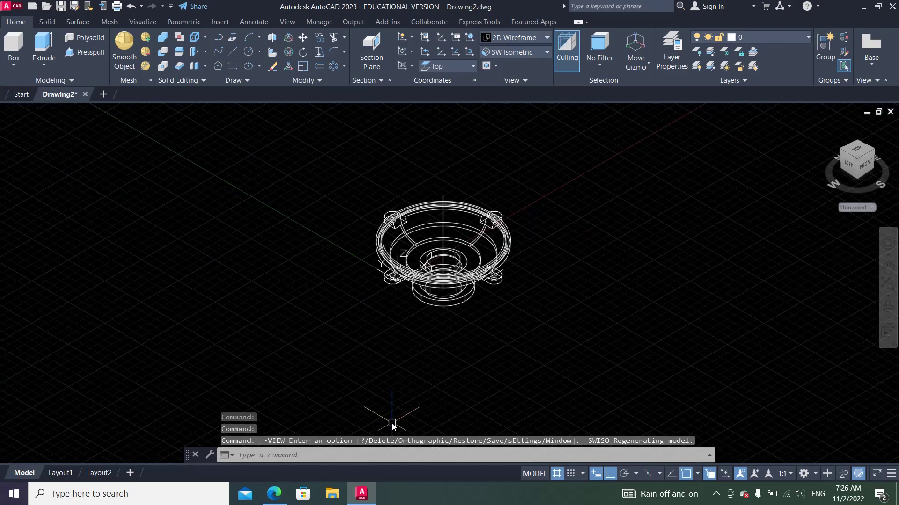
pyautogui.click(362, 494)
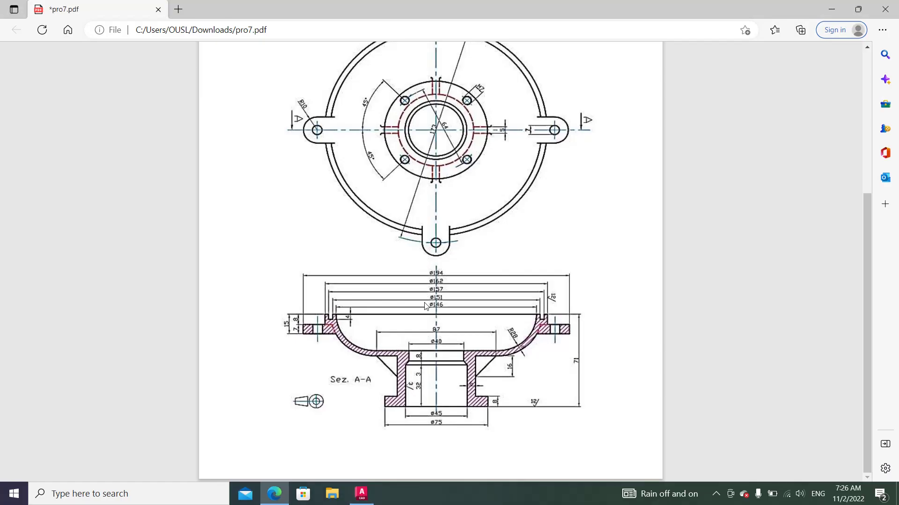
pyautogui.scroll(3, 503, 380)
pyautogui.scroll(-3, 495, 373)
pyautogui.scroll(3, 478, 421)
pyautogui.scroll(-3, 479, 417)
pyautogui.scroll(3, 458, 213)
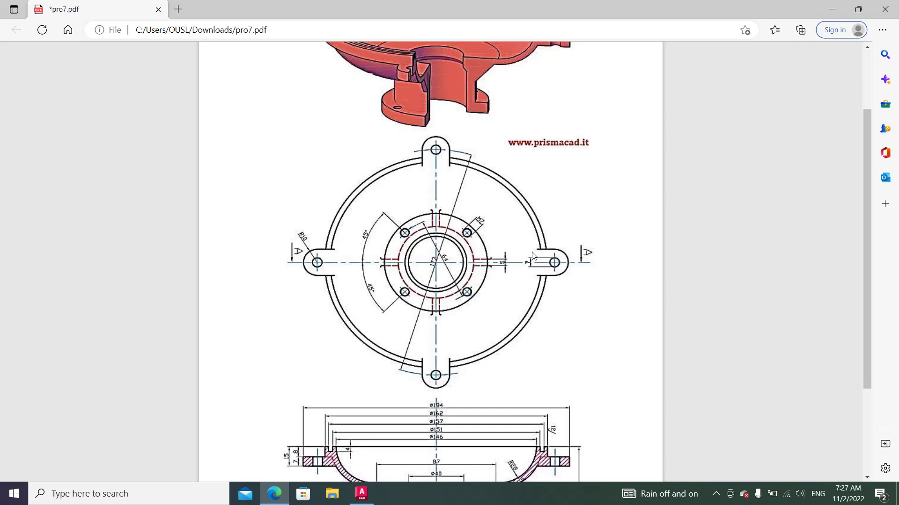
pyautogui.scroll(-3, 440, 243)
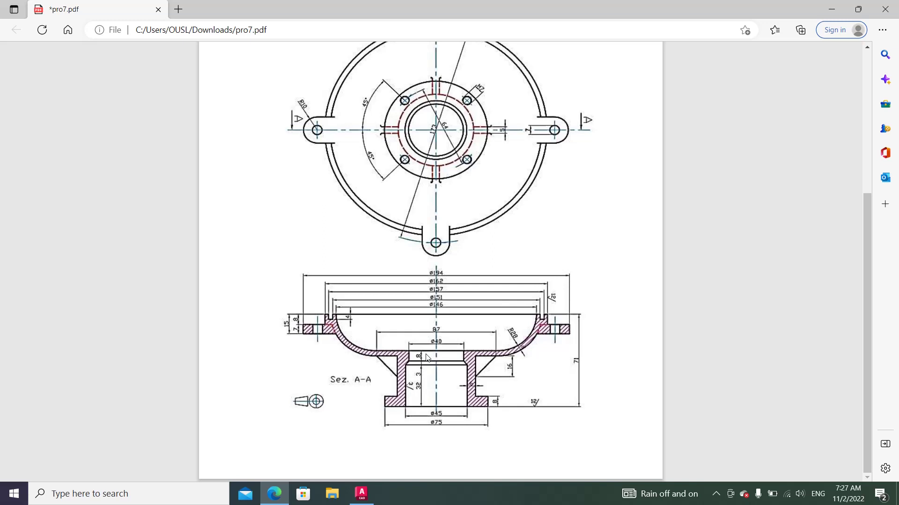
pyautogui.click(361, 494)
pyautogui.scroll(4, 443, 270)
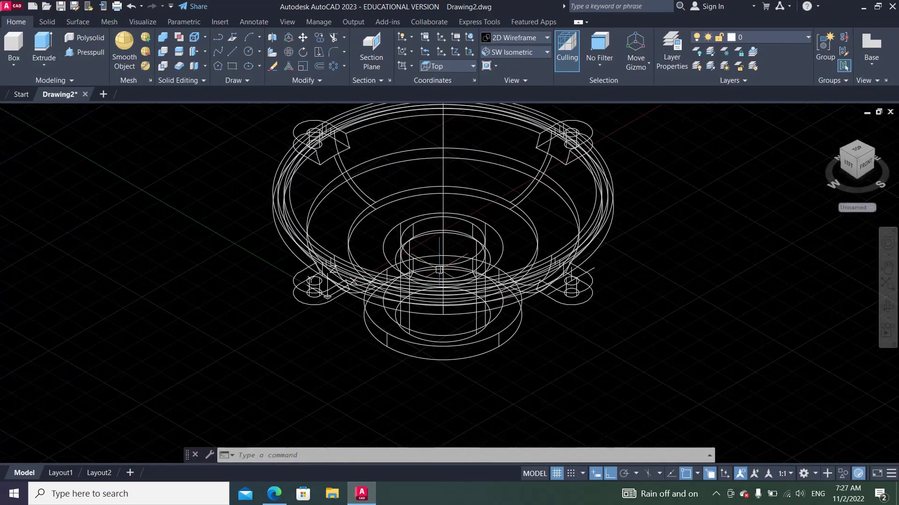
# Step: Draw a radial line starting at the base circle's centre, using the Center snap
pyautogui.click(231, 52)
pyautogui.keyDown('shift'); pyautogui.rightClick(280, 136); pyautogui.keyUp('shift')
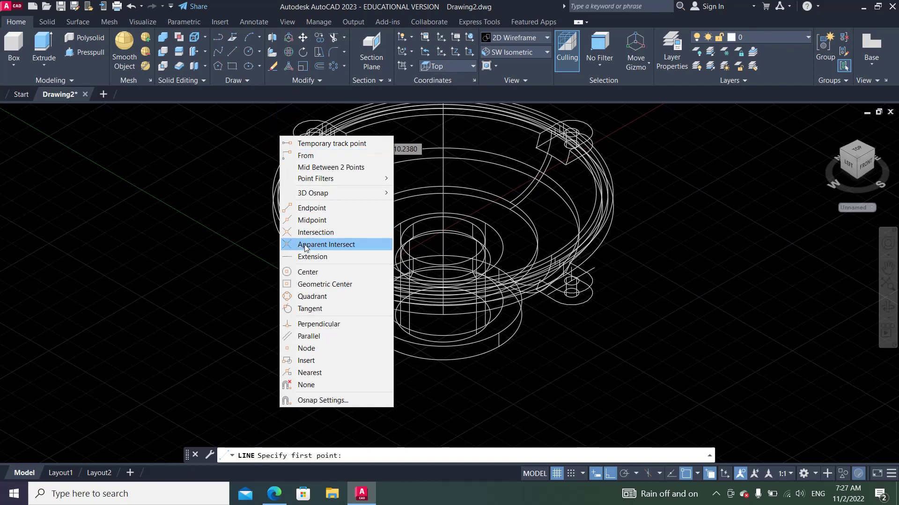
pyautogui.click(307, 272)
pyautogui.click(458, 362)
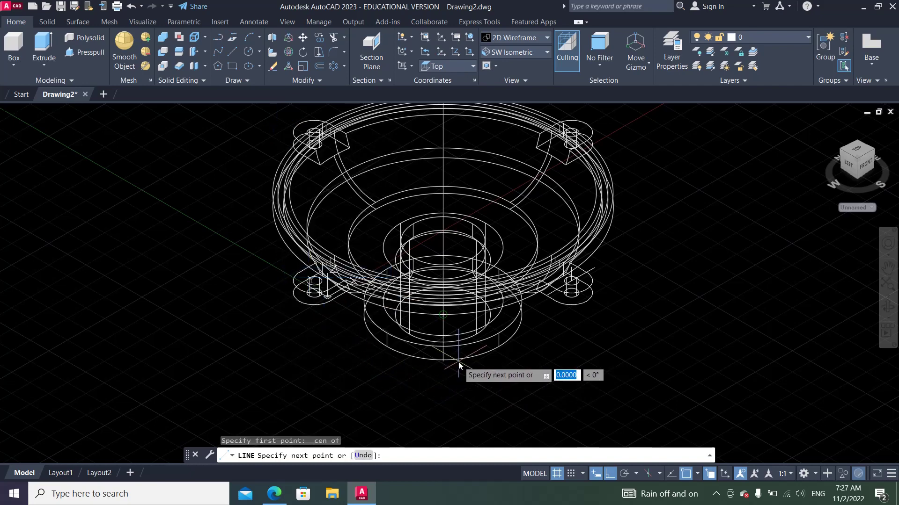
pyautogui.click(603, 399)
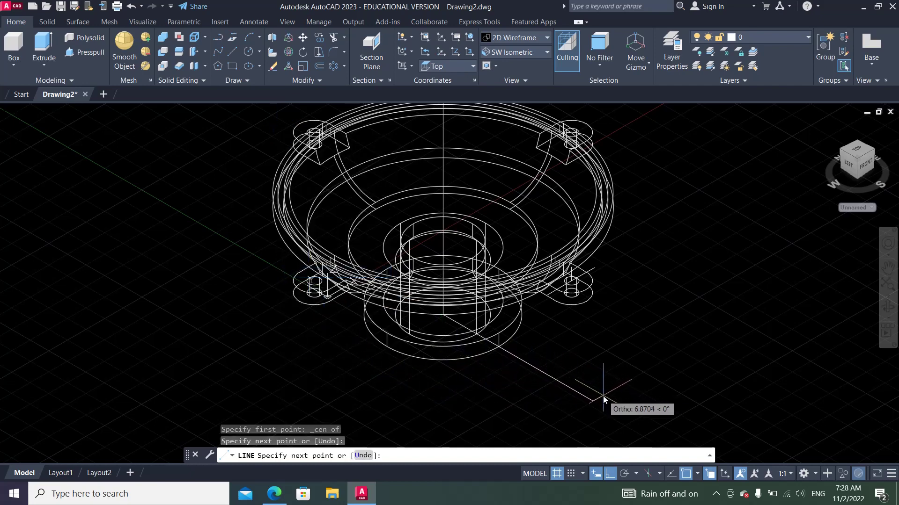
pyautogui.rightClick(603, 400)
pyautogui.click(630, 280)
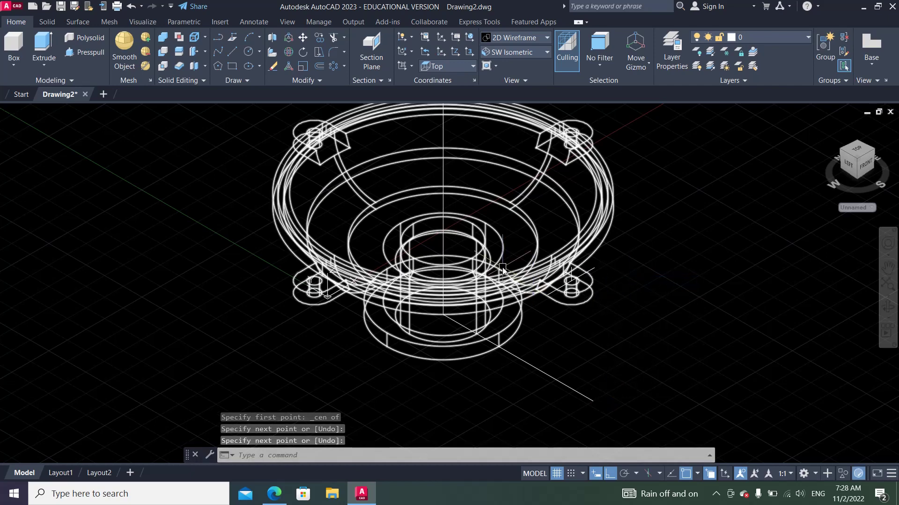
# Step: Draw a 39-unit vertical line from an existing endpoint, followed by another segment
pyautogui.click(272, 66)
pyautogui.press('Escape')
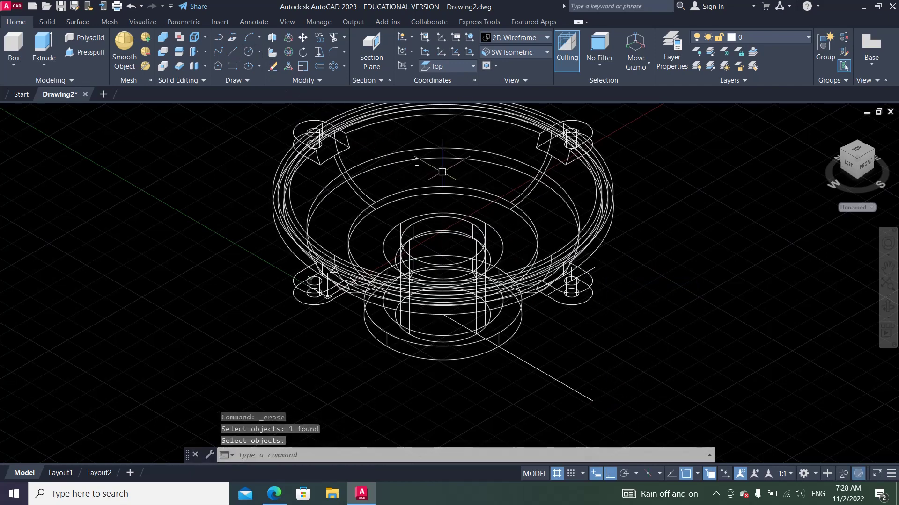
pyautogui.click(232, 51)
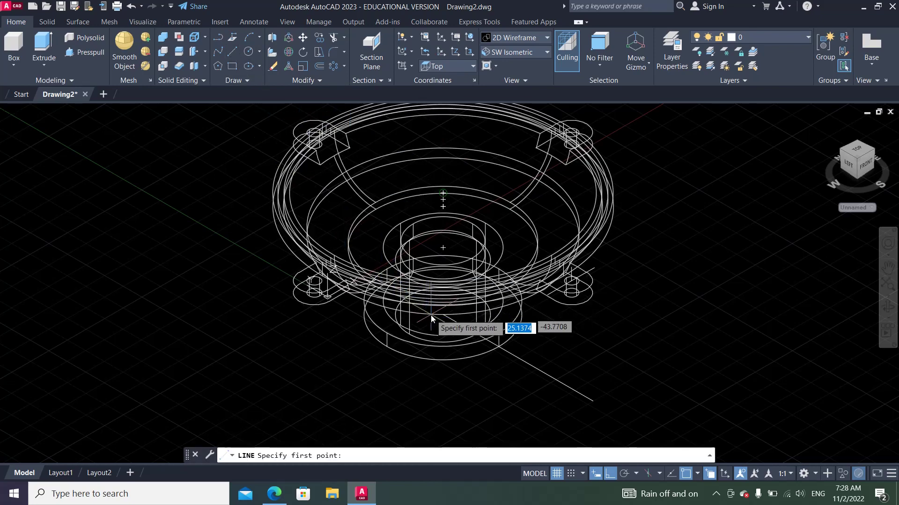
pyautogui.click(443, 322)
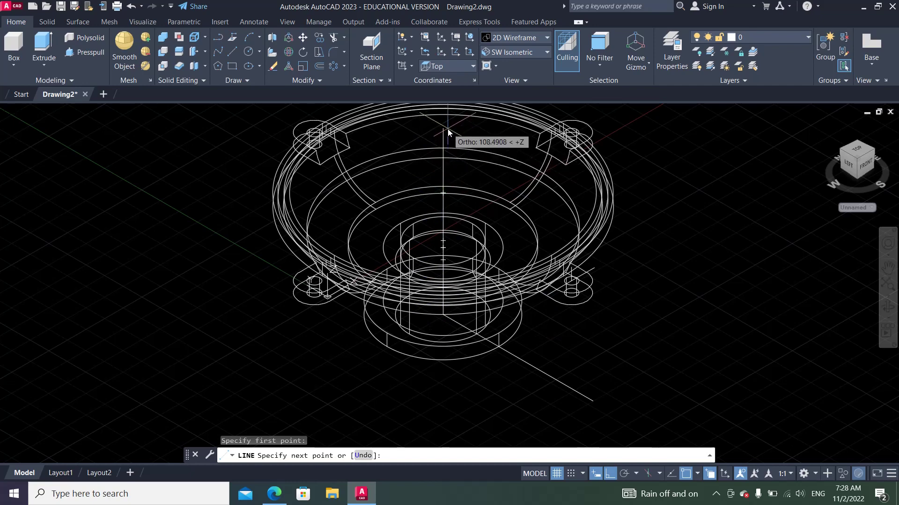
pyautogui.write('39')
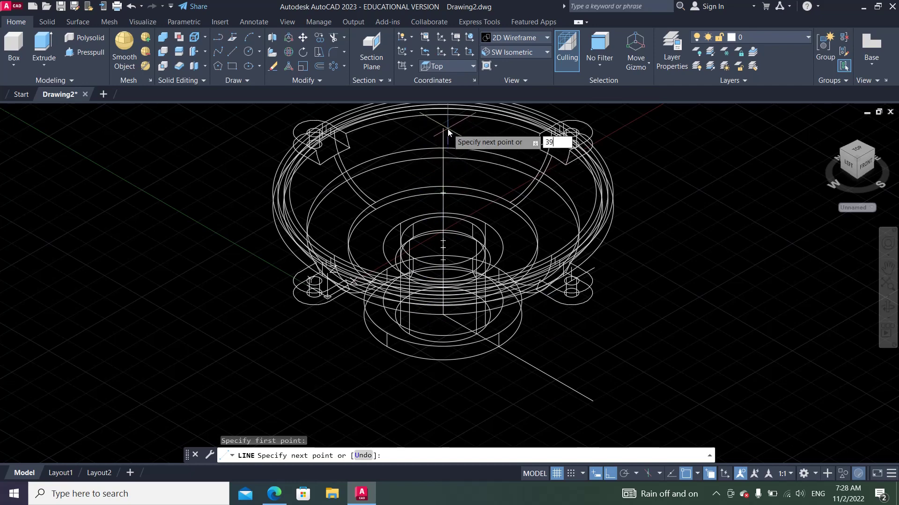
pyautogui.press('Return')
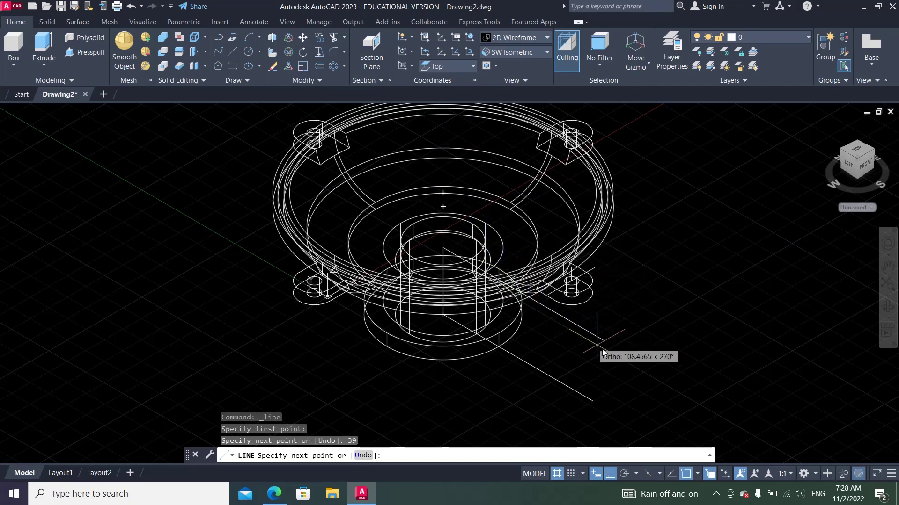
pyautogui.click(630, 369)
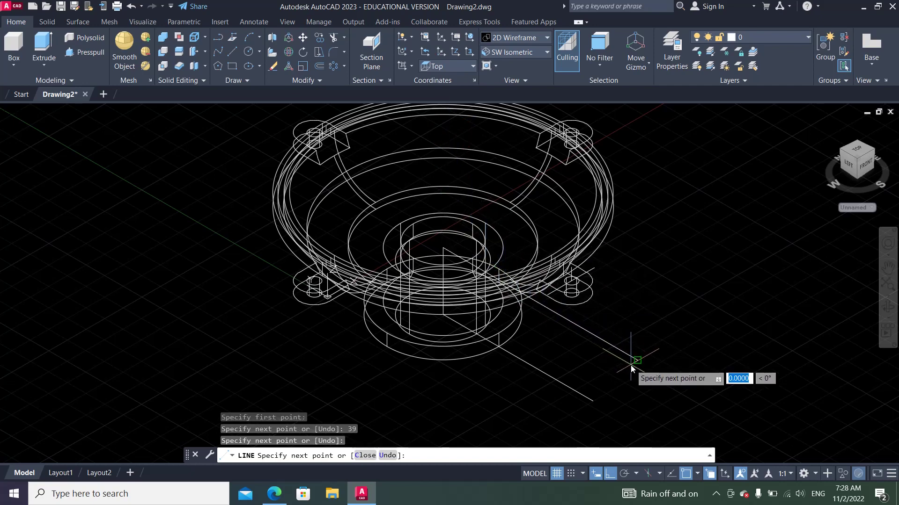
pyautogui.rightClick(632, 367)
pyautogui.click(648, 230)
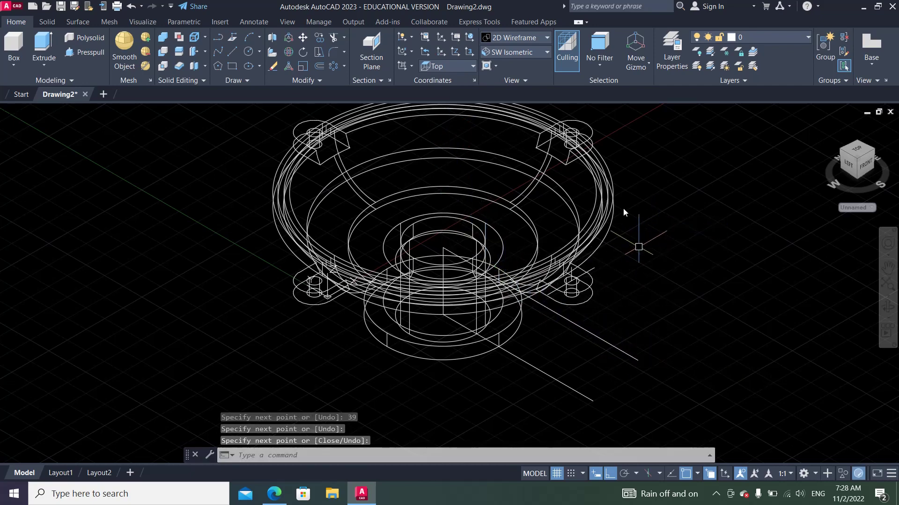
pyautogui.click(504, 53)
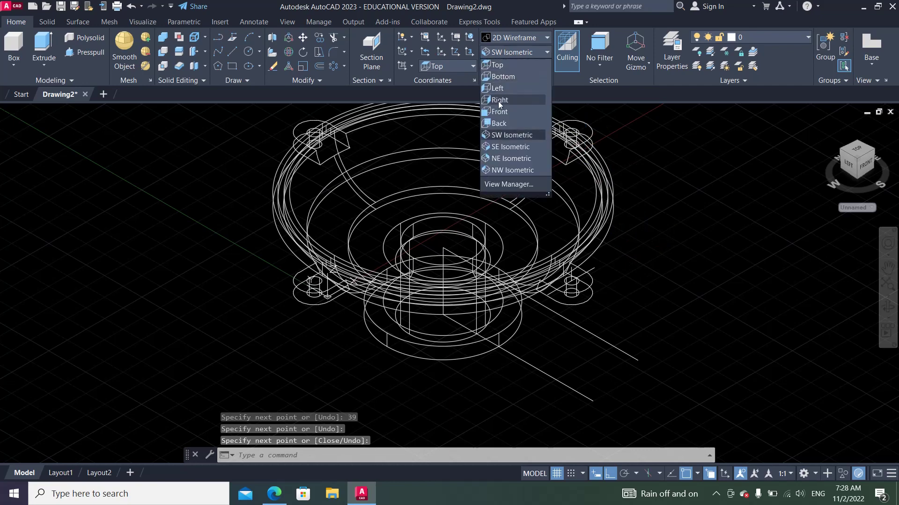
# Step: Look at the model in Left view, then return to SW Isometric
pyautogui.click(497, 89)
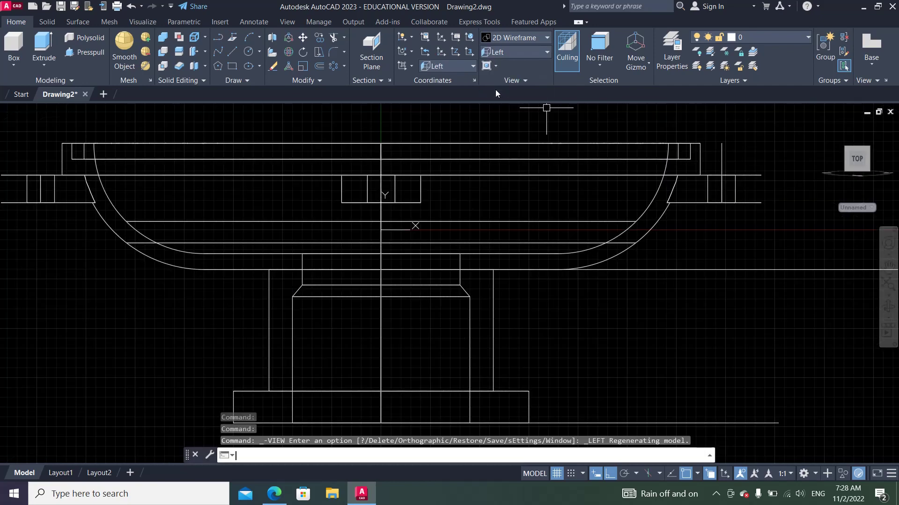
pyautogui.scroll(-3, 243, 140)
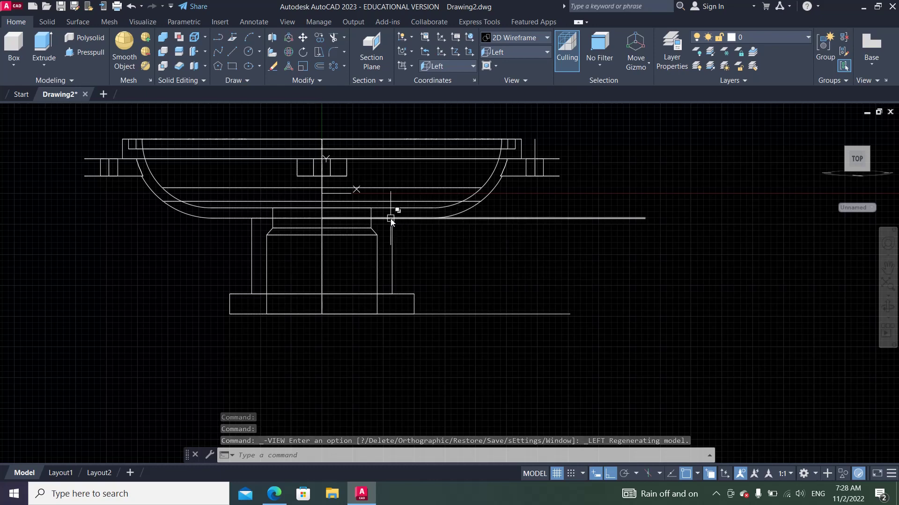
pyautogui.click(519, 54)
pyautogui.click(510, 136)
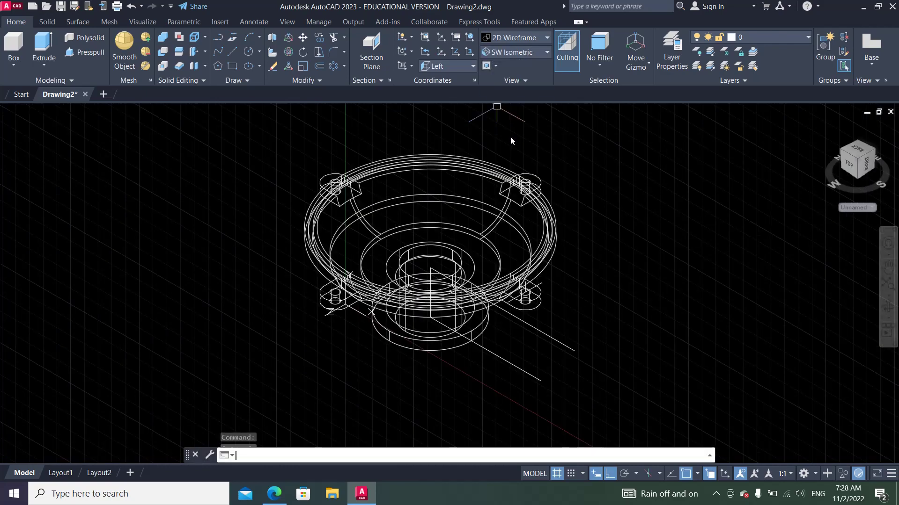
# Step: Check pro7.pdf, zoom into the model's lower left, and start a new UCS
pyautogui.click(275, 494)
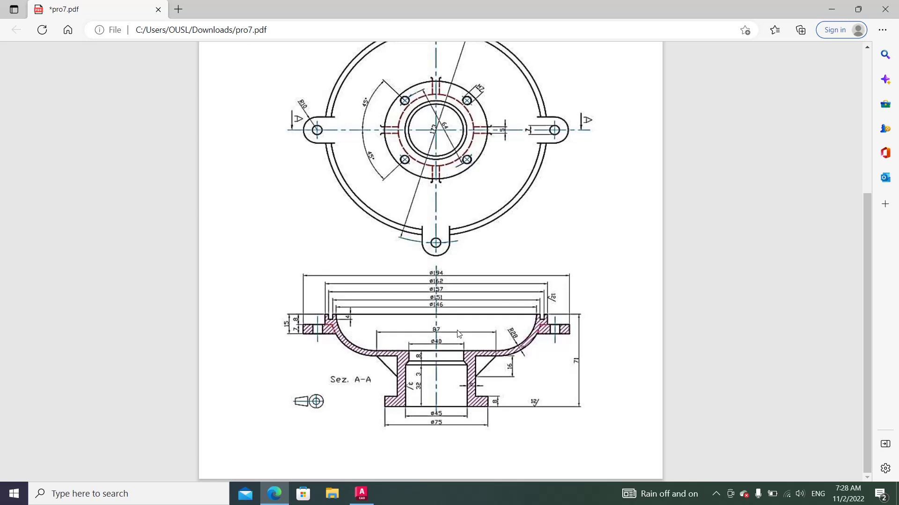
pyautogui.click(362, 492)
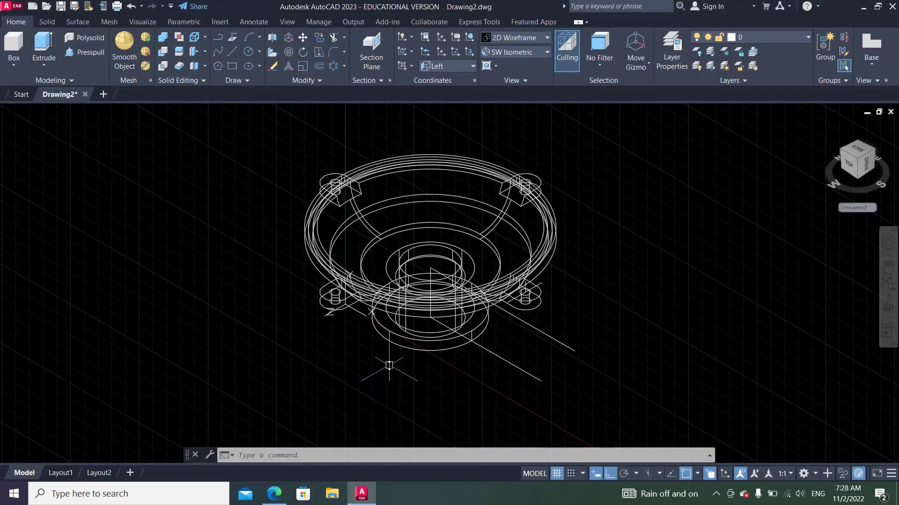
pyautogui.scroll(4, 427, 309)
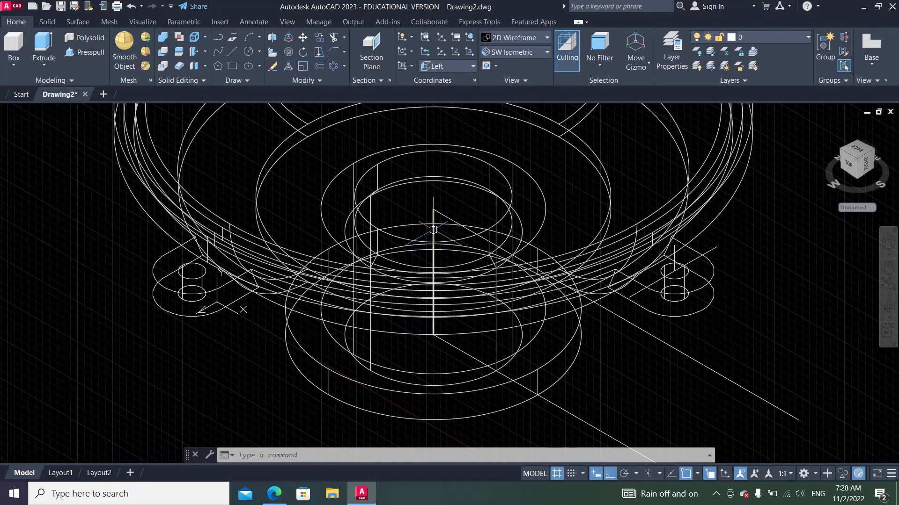
pyautogui.moveTo(437, 236); pyautogui.dragTo(523, 304)
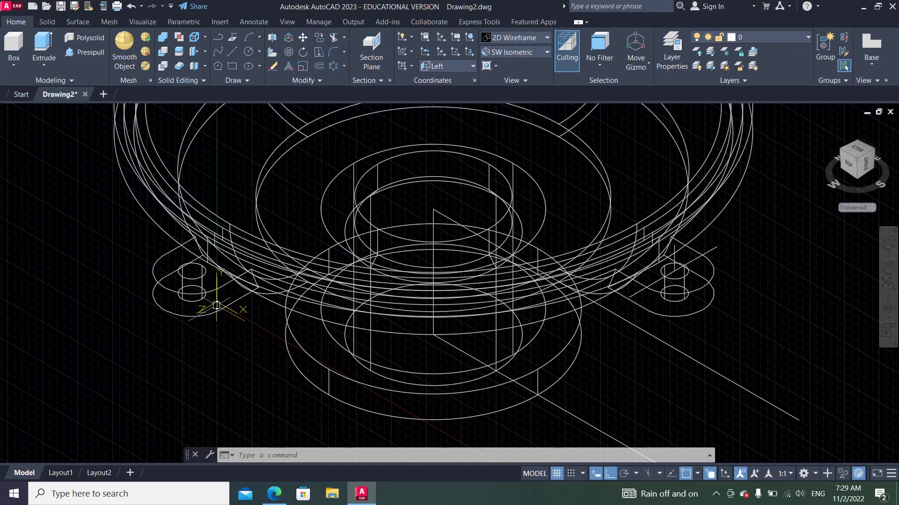
pyautogui.click(468, 51)
# Step: Place the new UCS origin at the model's lower left and set its X and Y directions
pyautogui.click(147, 353)
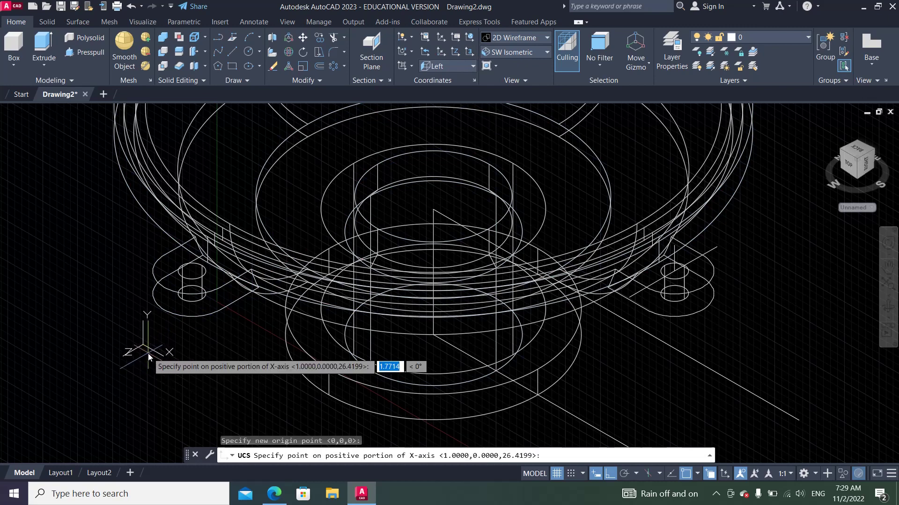
pyautogui.click(219, 386)
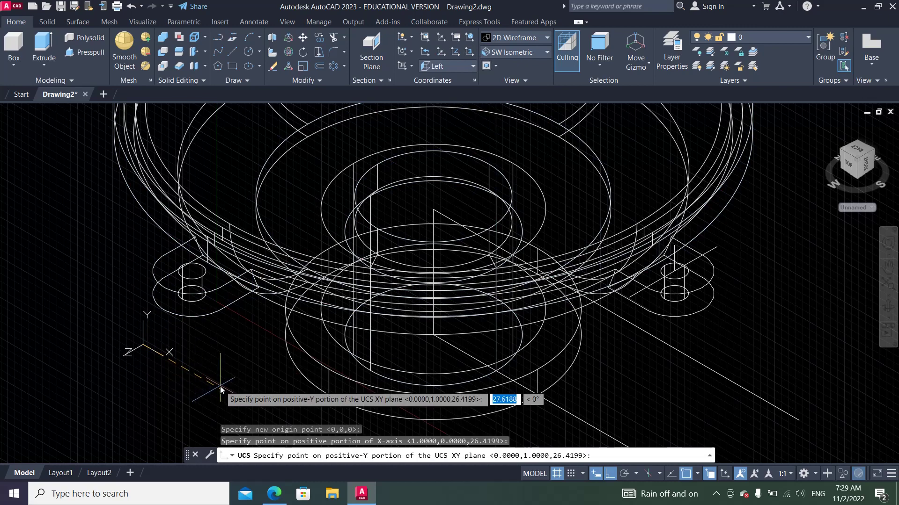
pyautogui.click(125, 238)
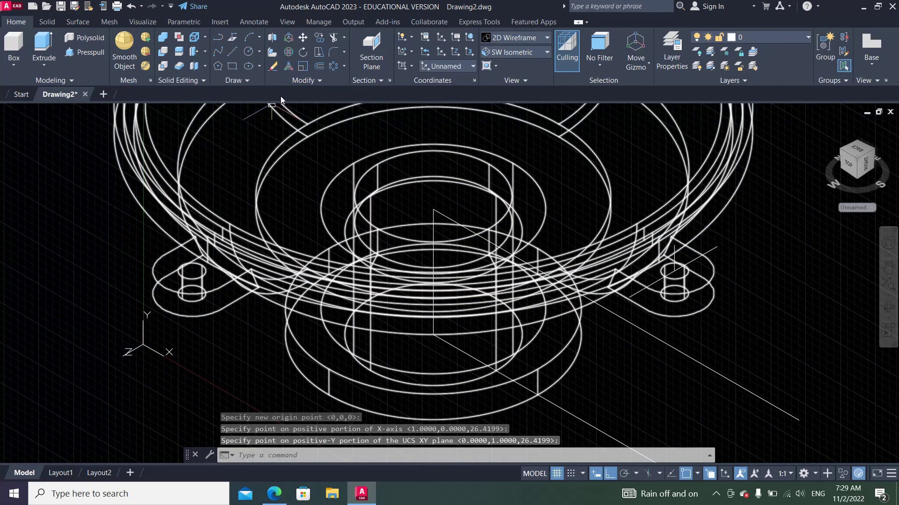
# Step: Offset the central vertical line 43.5 units to one side, then recheck pro7.pdf
pyautogui.click(318, 66)
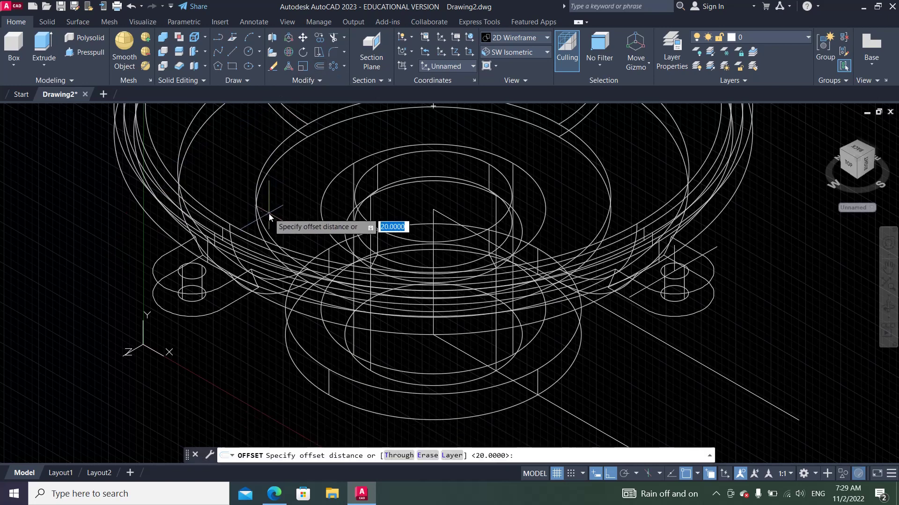
pyautogui.write('43')
pyautogui.write('.5')
pyautogui.press('Return')
pyautogui.click(433, 239)
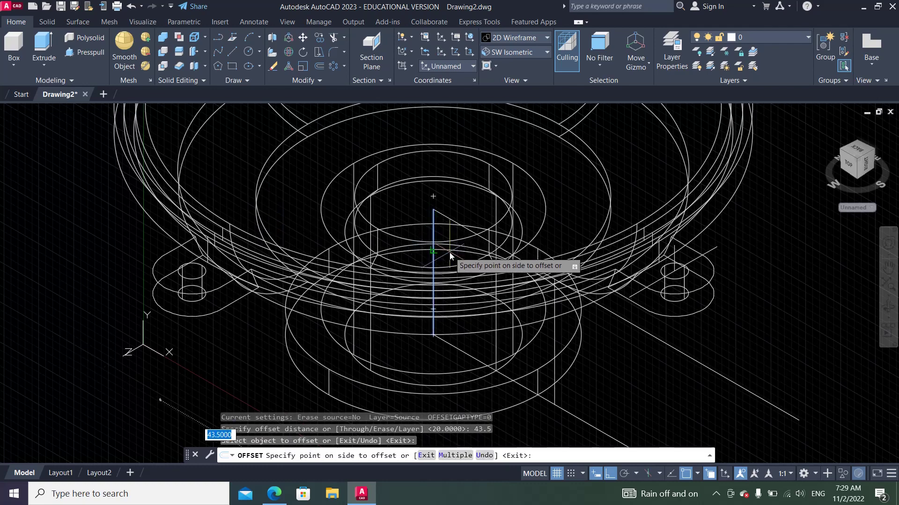
pyautogui.click(595, 355)
pyautogui.rightClick(620, 362)
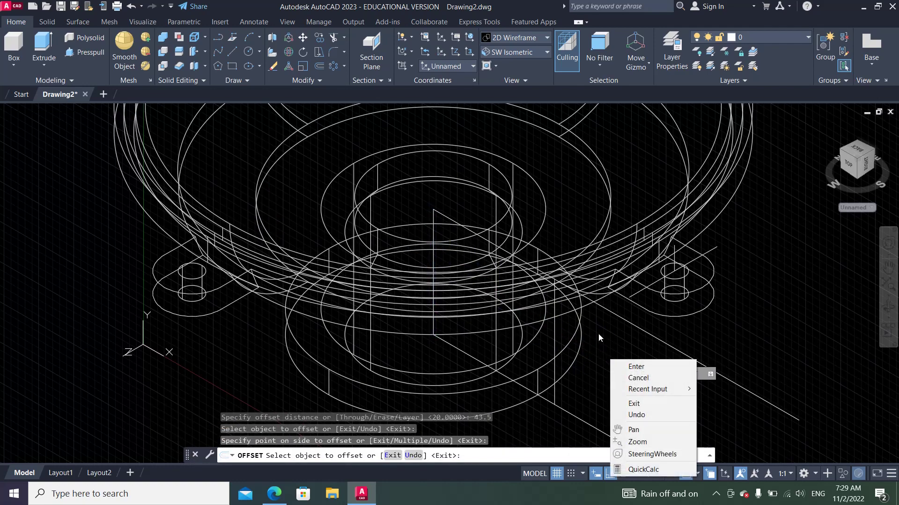
pyautogui.click(636, 366)
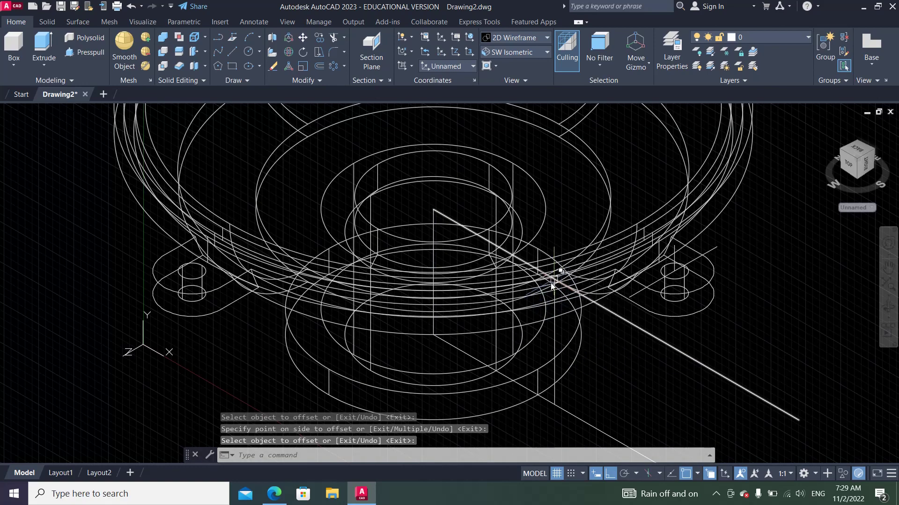
pyautogui.click(275, 494)
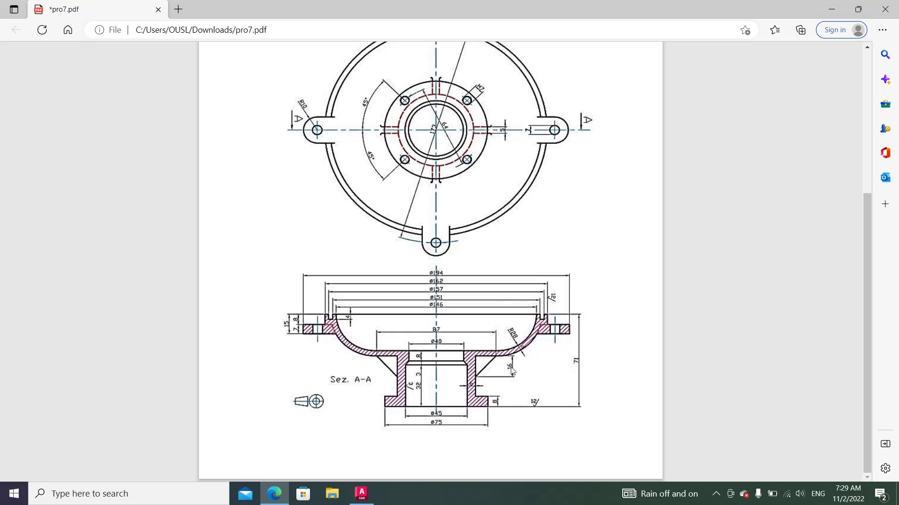
pyautogui.click(362, 494)
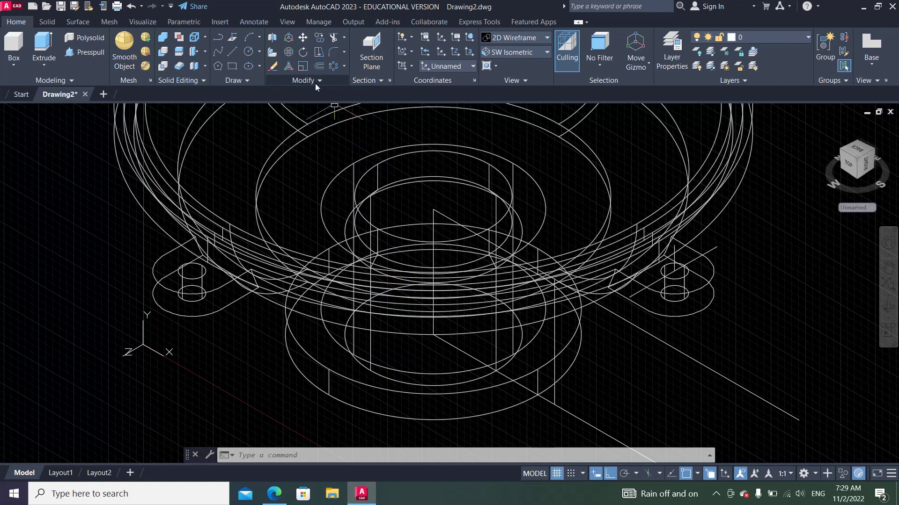
# Step: Offset the long diagonal line 16 units to one side
pyautogui.click(320, 66)
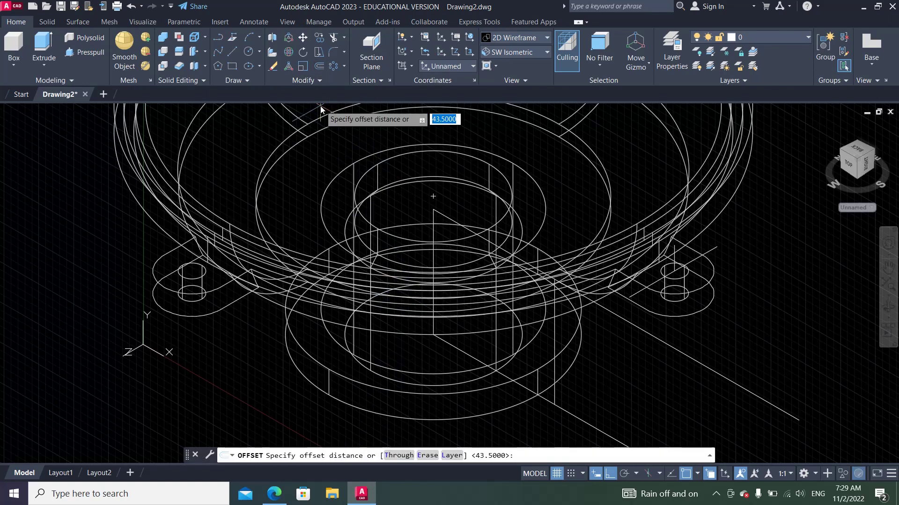
pyautogui.write('16')
pyautogui.press('Return')
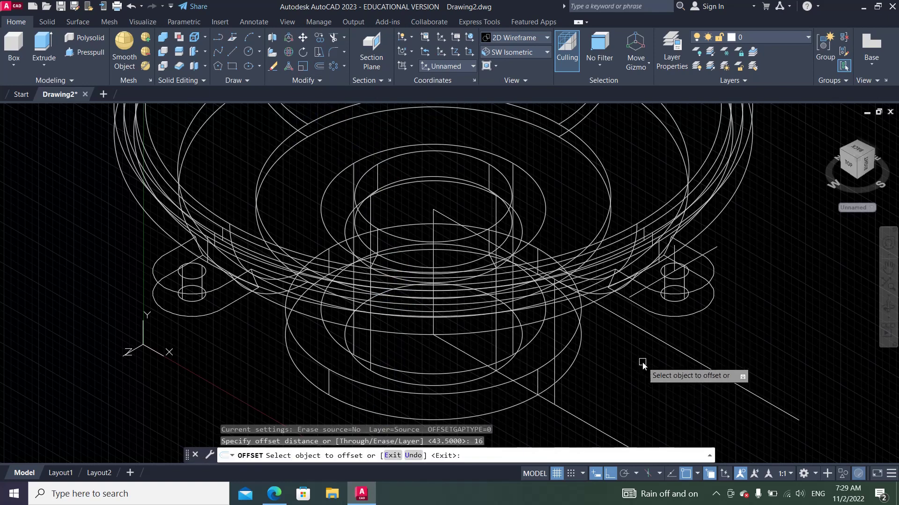
pyautogui.click(654, 338)
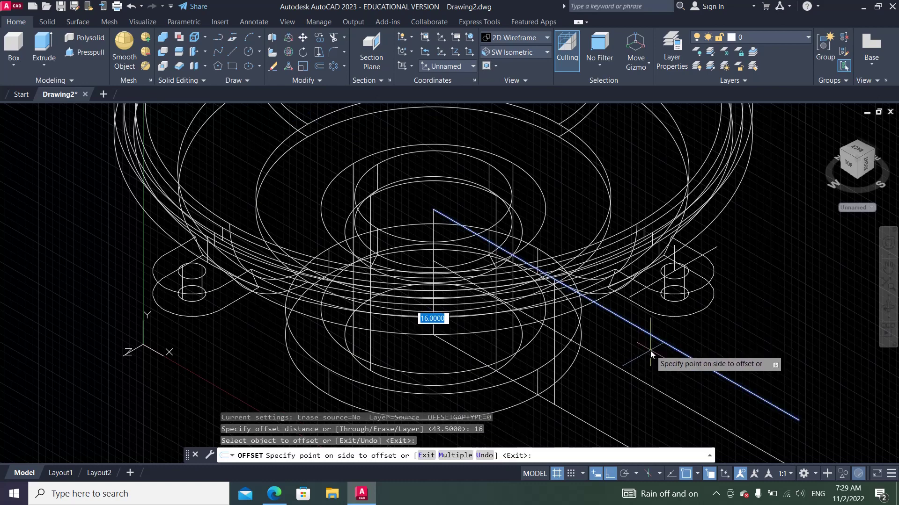
pyautogui.click(650, 350)
pyautogui.scroll(2, 580, 276)
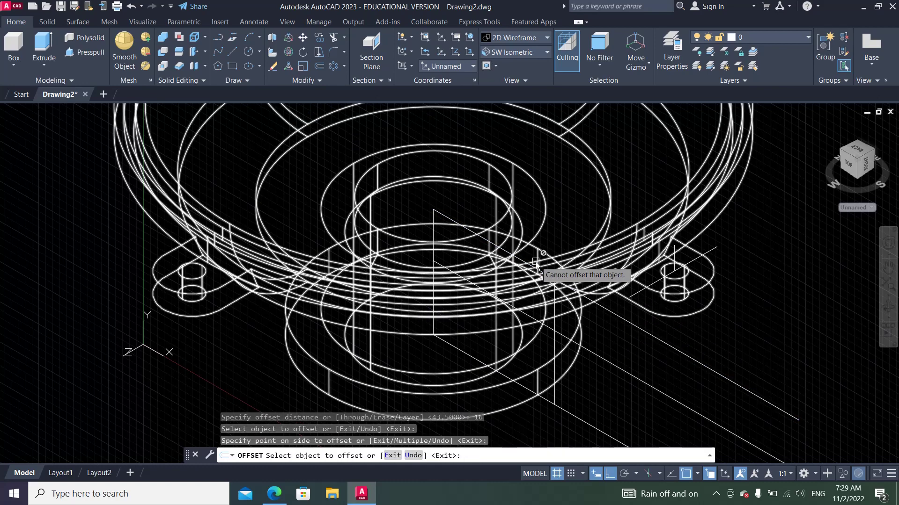
pyautogui.scroll(3, 536, 264)
pyautogui.scroll(-3, 536, 264)
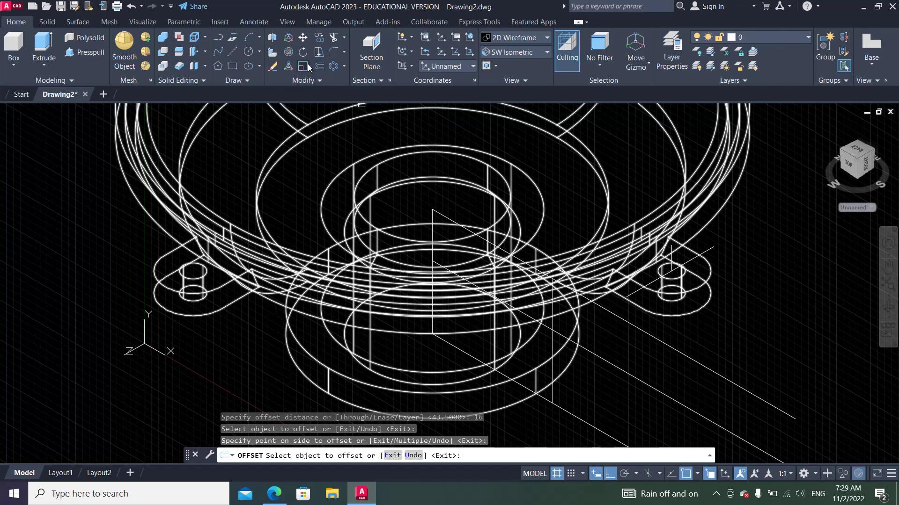
# Step: Cancel two unfinished line attempts and bring up the preset views list
pyautogui.click(234, 51)
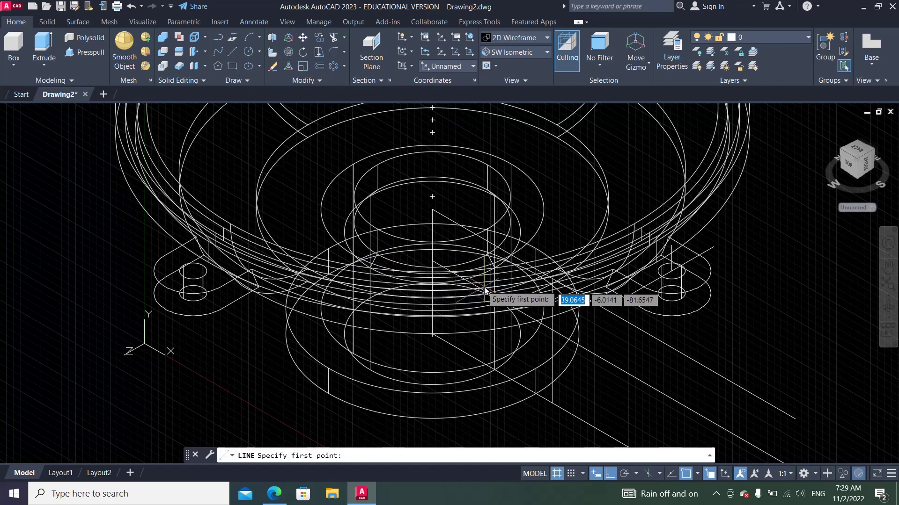
pyautogui.click(437, 261)
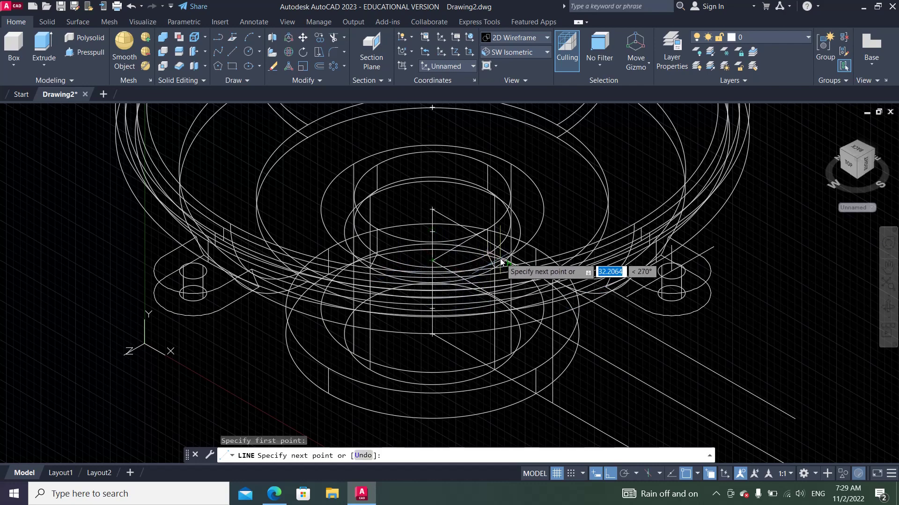
pyautogui.scroll(4, 502, 259)
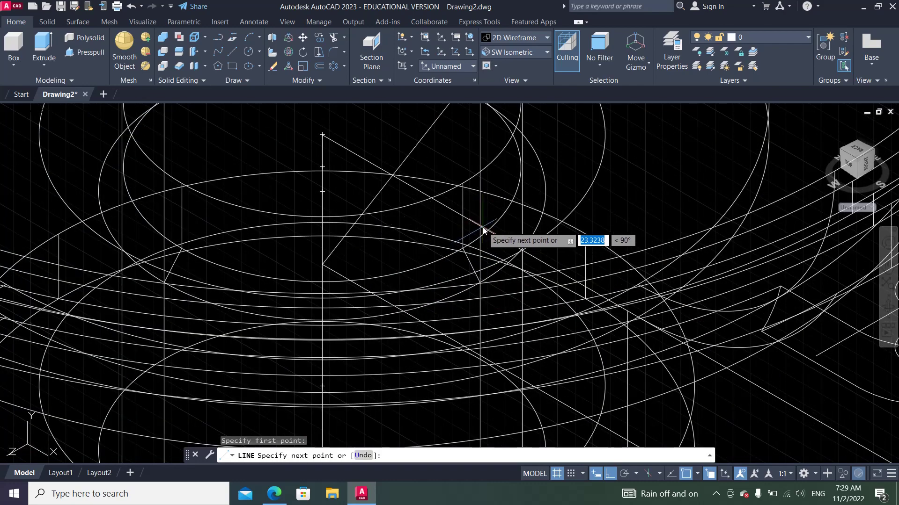
pyautogui.scroll(-3, 471, 243)
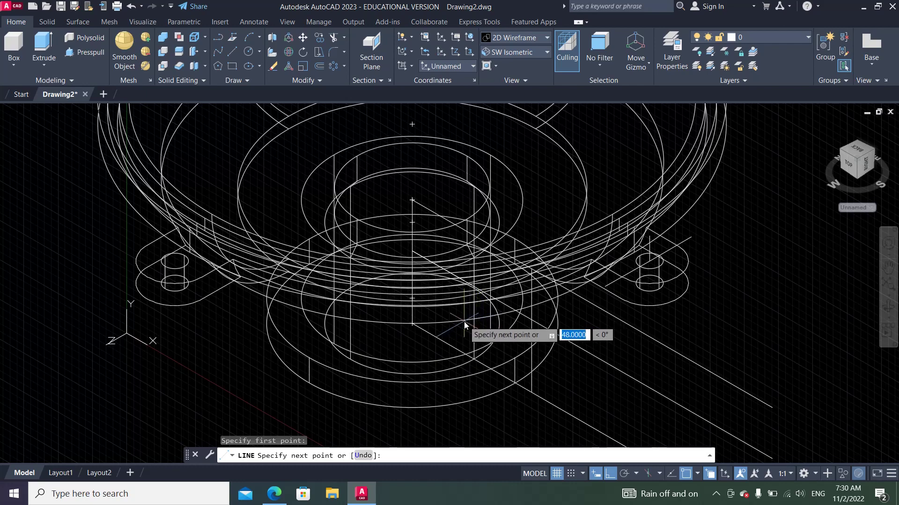
pyautogui.press('Escape')
pyautogui.press('Escape')
pyautogui.scroll(2, 470, 317)
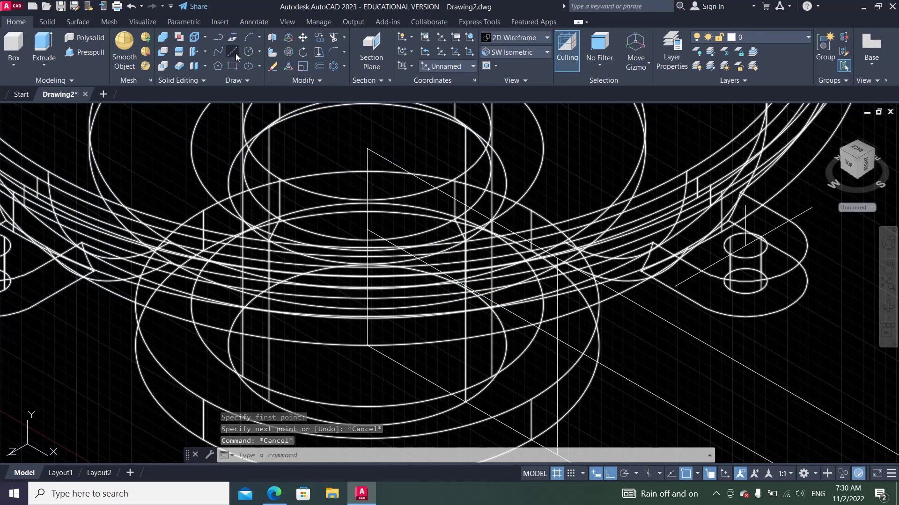
pyautogui.click(235, 53)
pyautogui.scroll(3, 456, 265)
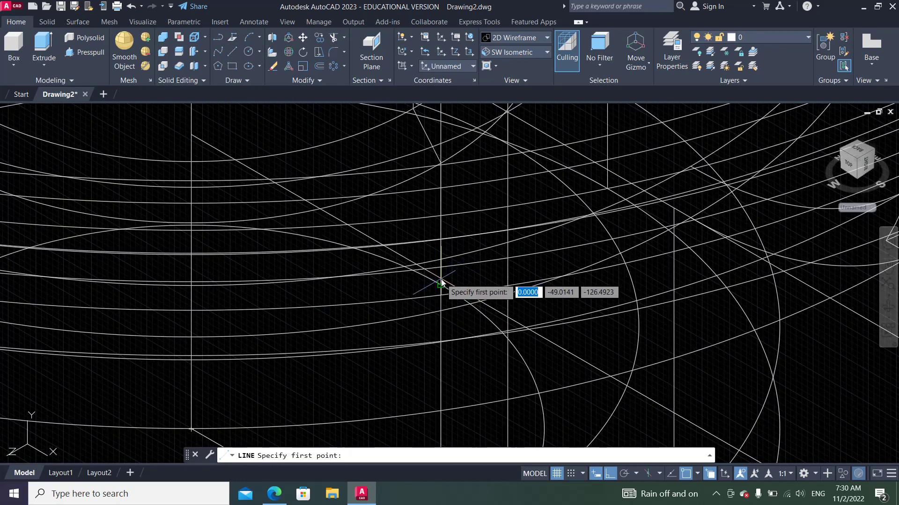
pyautogui.scroll(-2, 445, 269)
pyautogui.scroll(-2, 448, 276)
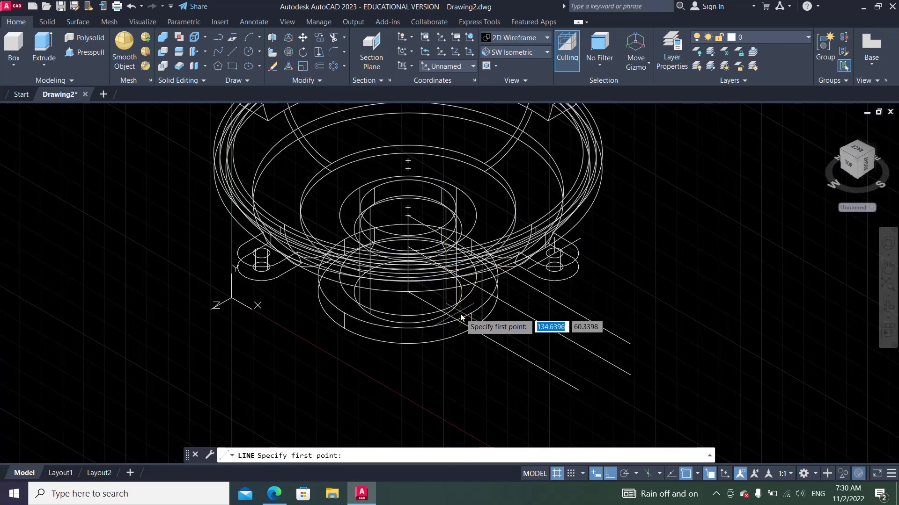
pyautogui.press('Escape')
pyautogui.press('Escape')
pyautogui.press('Escape')
pyautogui.press('Escape')
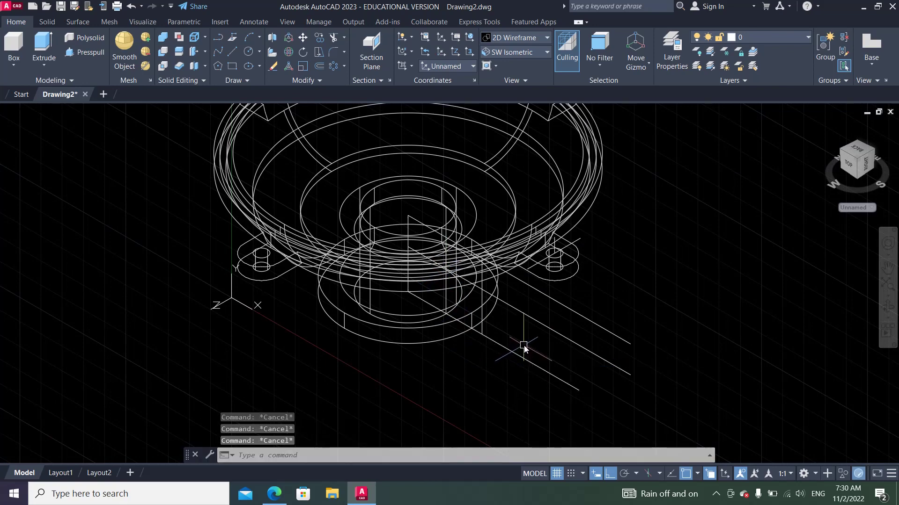
pyautogui.click(516, 53)
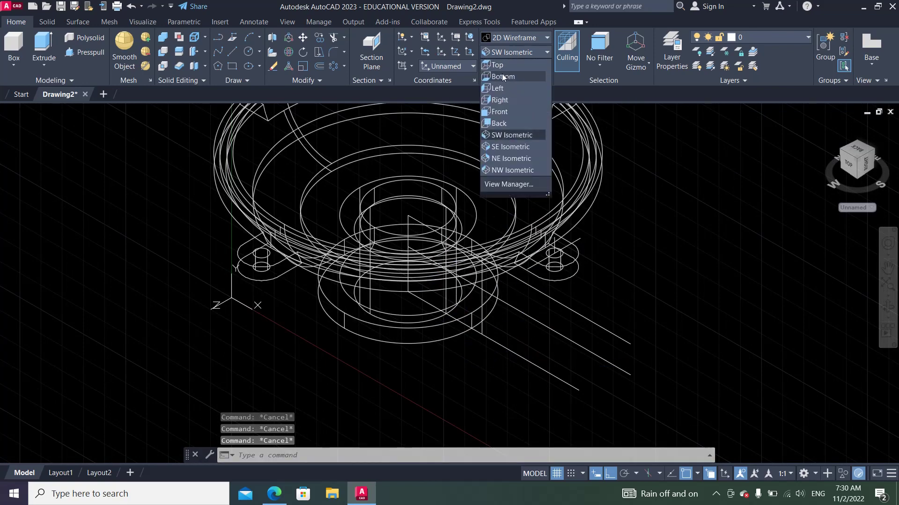
pyautogui.click(497, 88)
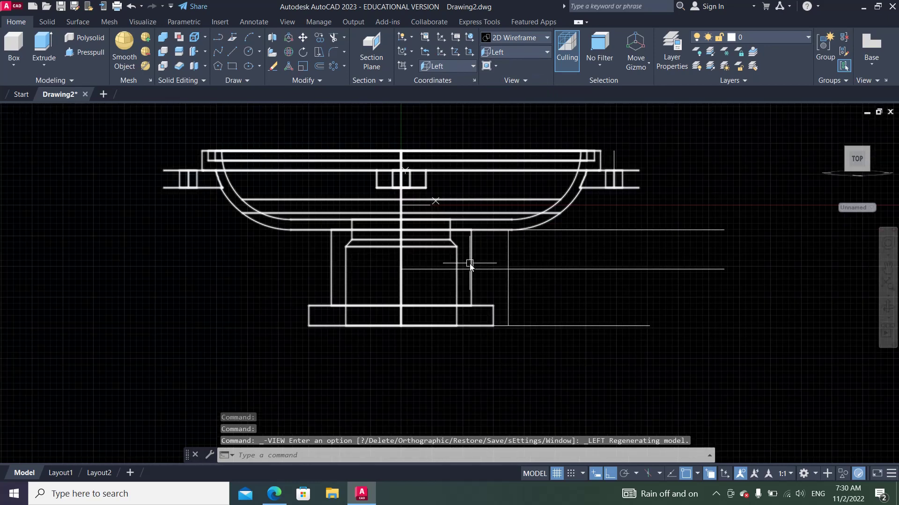
pyautogui.scroll(2, 485, 257)
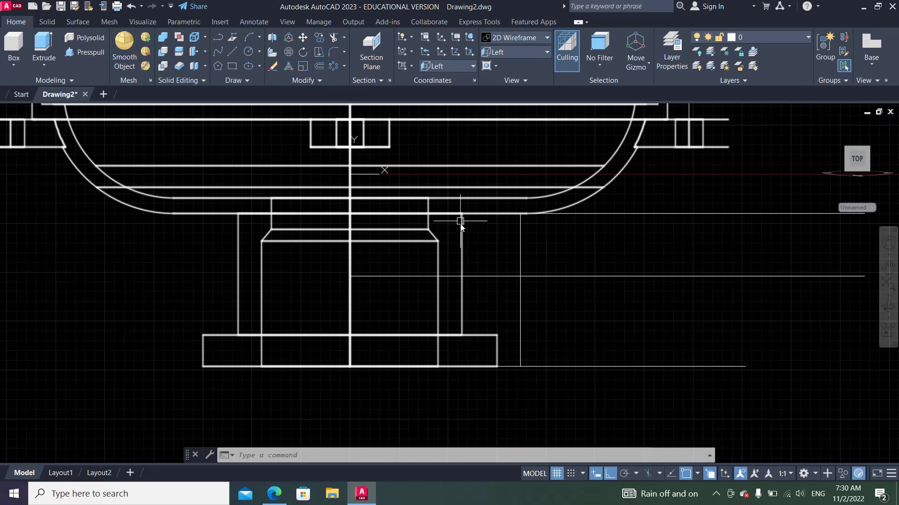
pyautogui.click(529, 52)
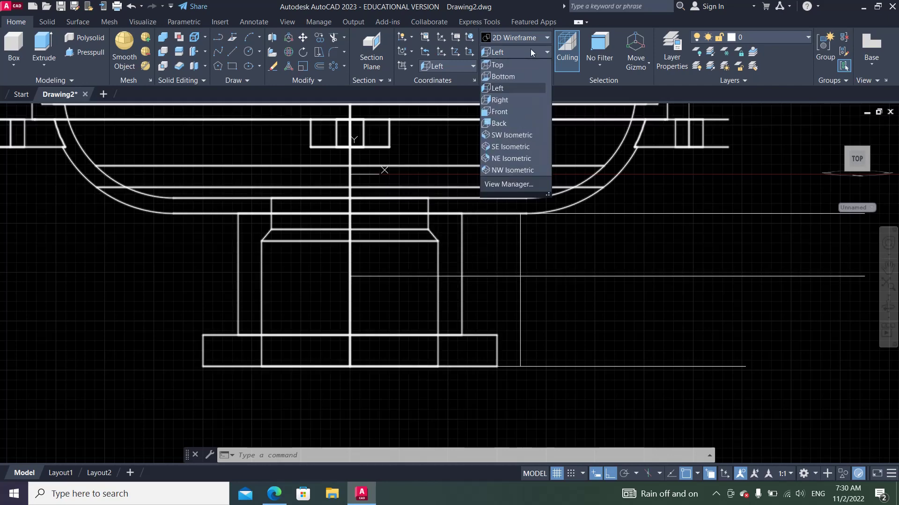
pyautogui.click(501, 134)
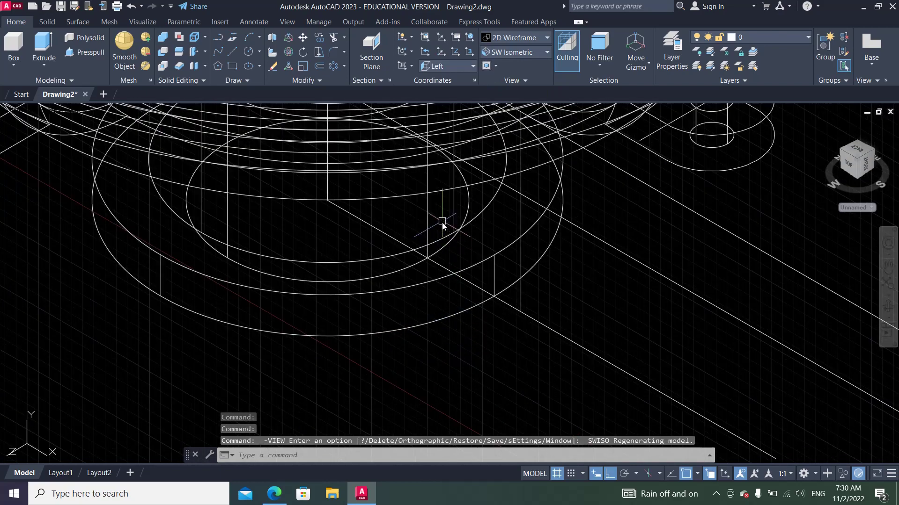
# Step: Set the colour of both vertical construction lines to Red
pyautogui.scroll(-2, 419, 397)
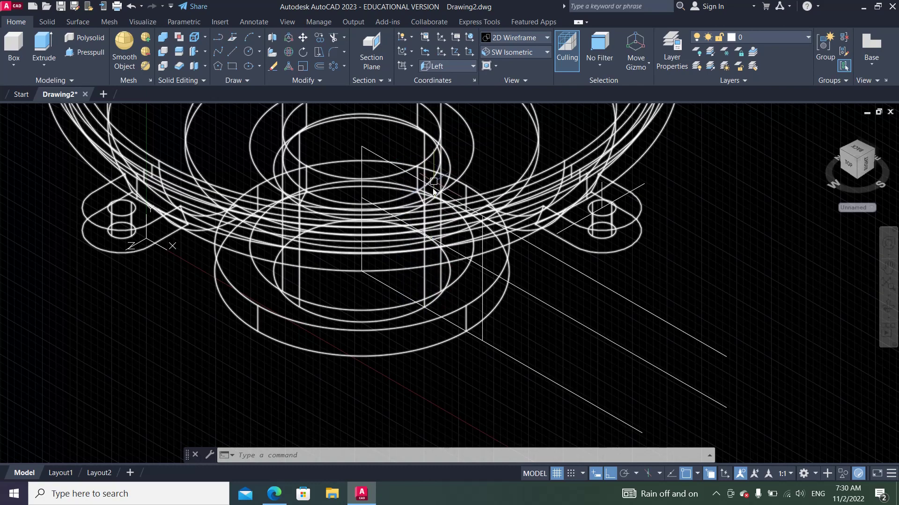
pyautogui.click(361, 173)
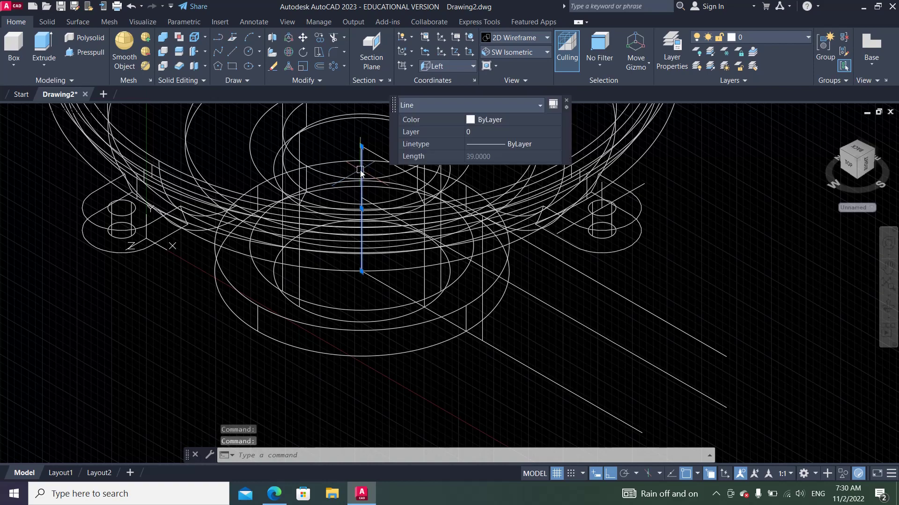
pyautogui.click(499, 123)
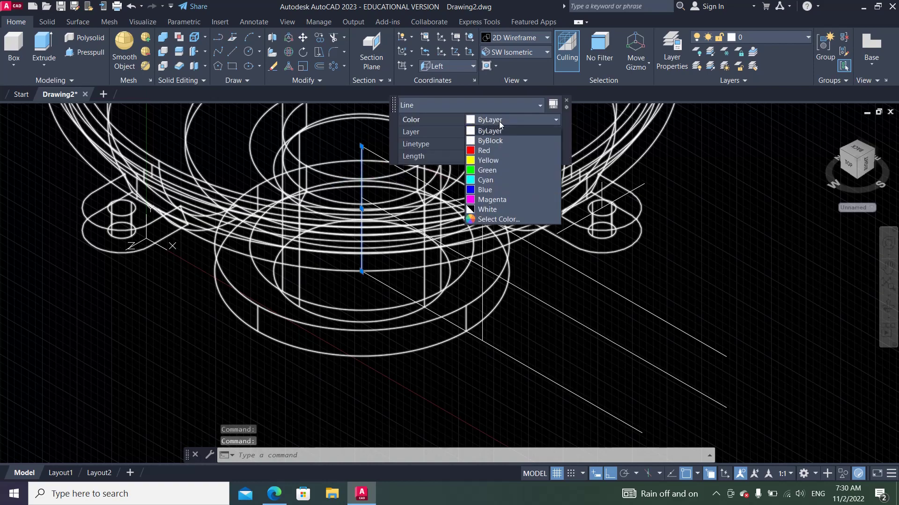
pyautogui.click(491, 149)
pyautogui.press('Escape')
pyautogui.press('Escape')
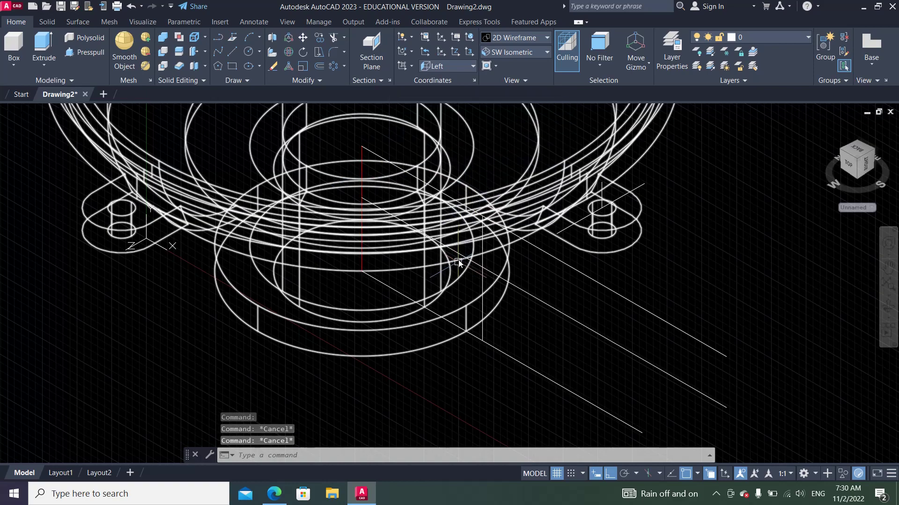
pyautogui.click(482, 278)
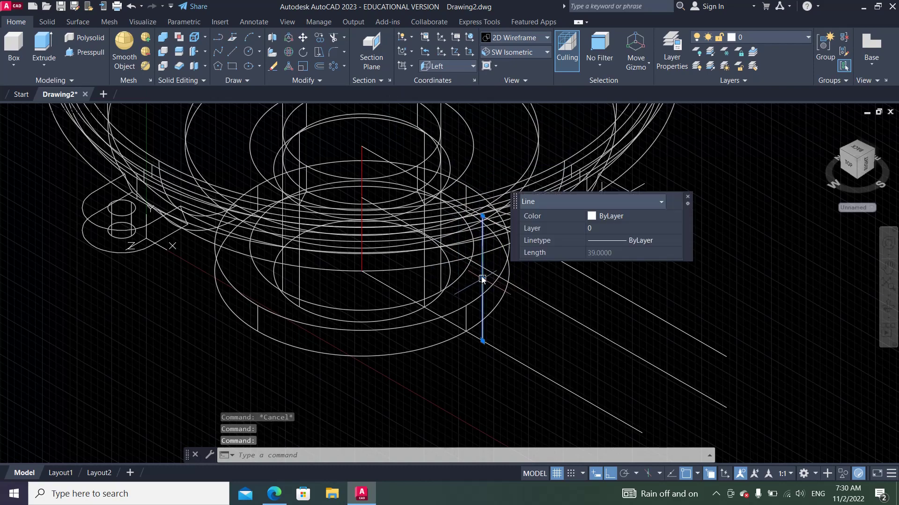
pyautogui.click(610, 218)
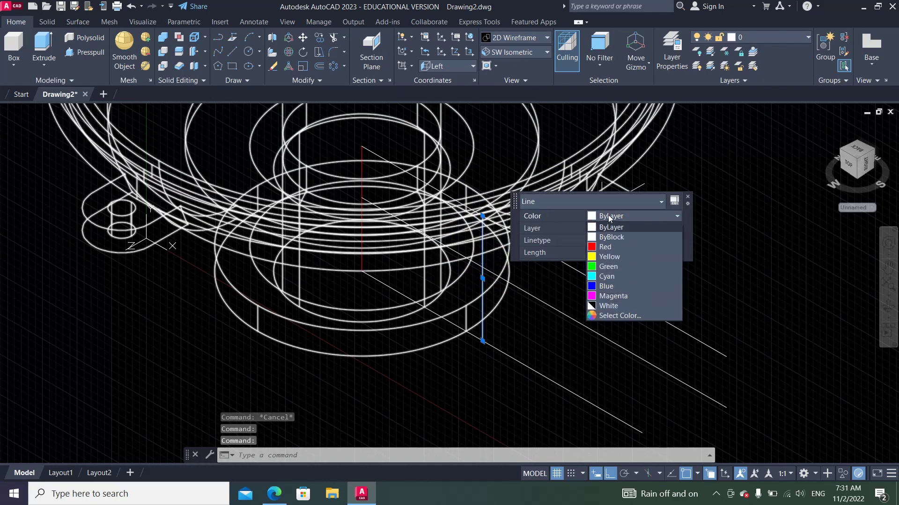
pyautogui.click(609, 240)
pyautogui.press('Escape')
pyautogui.press('Escape')
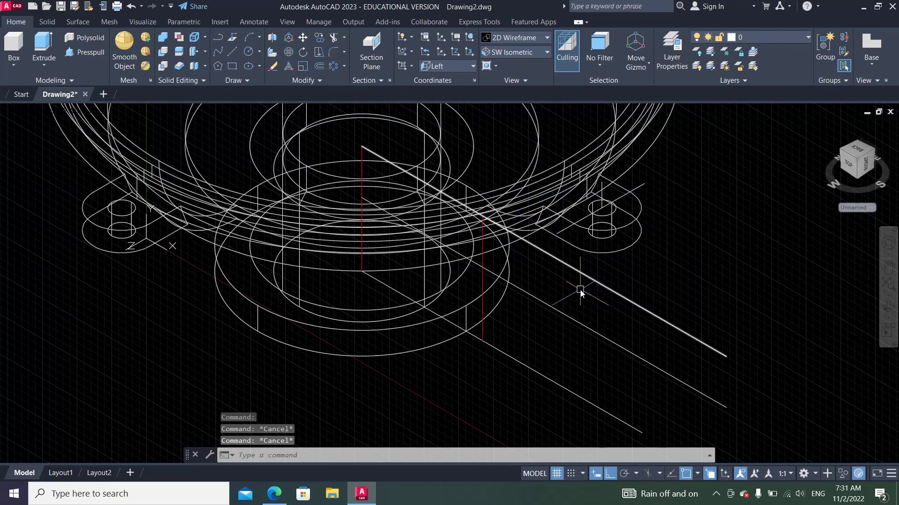
pyautogui.press('Escape')
# Step: Set the three diagonal construction lines to Red, then view pro7.pdf
pyautogui.click(579, 278)
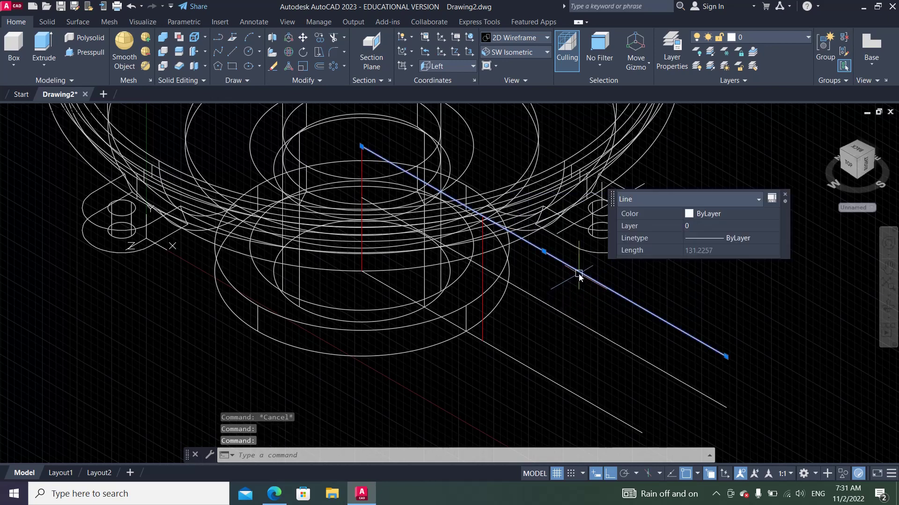
pyautogui.click(701, 218)
pyautogui.click(700, 235)
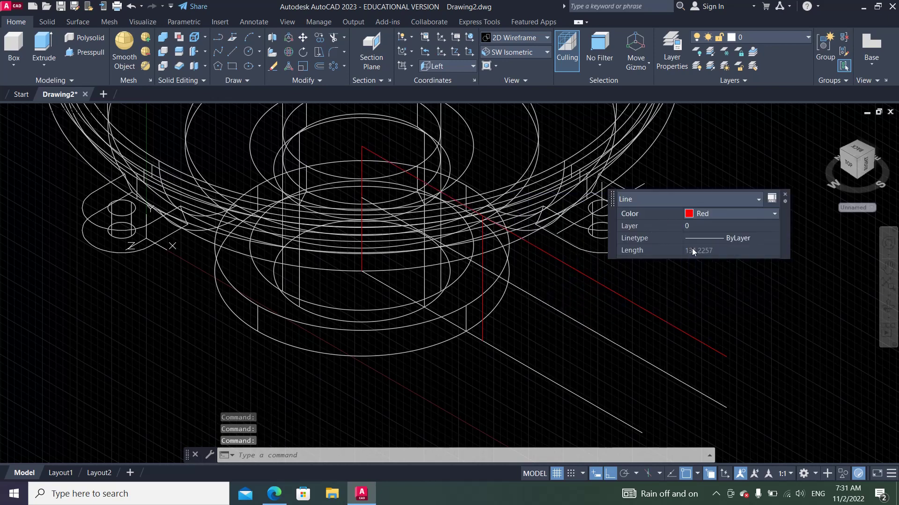
pyautogui.press('Escape')
pyautogui.click(548, 305)
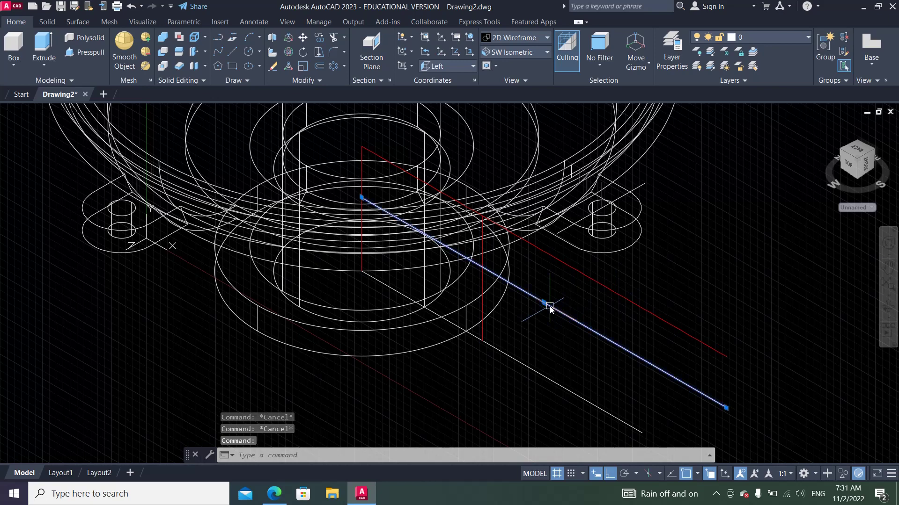
pyautogui.click(680, 247)
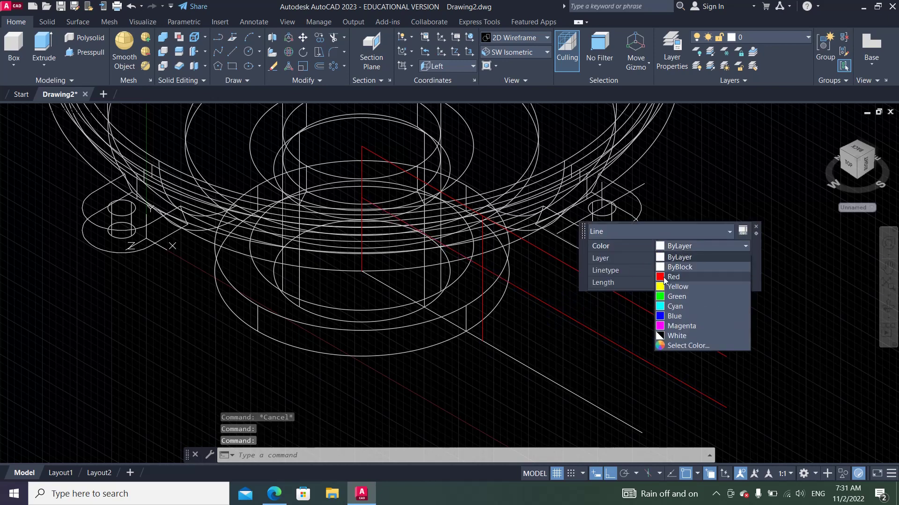
pyautogui.click(681, 270)
pyautogui.press('Escape')
pyautogui.click(536, 360)
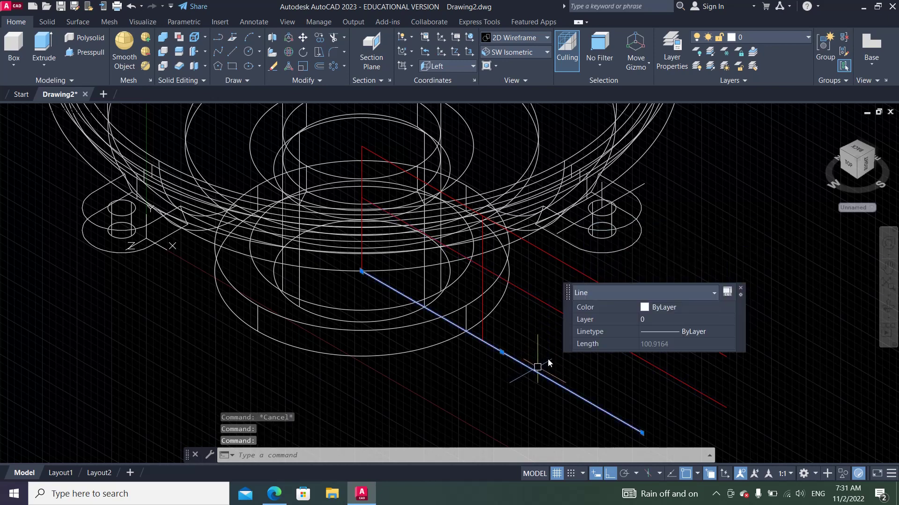
pyautogui.click(676, 307)
pyautogui.click(664, 333)
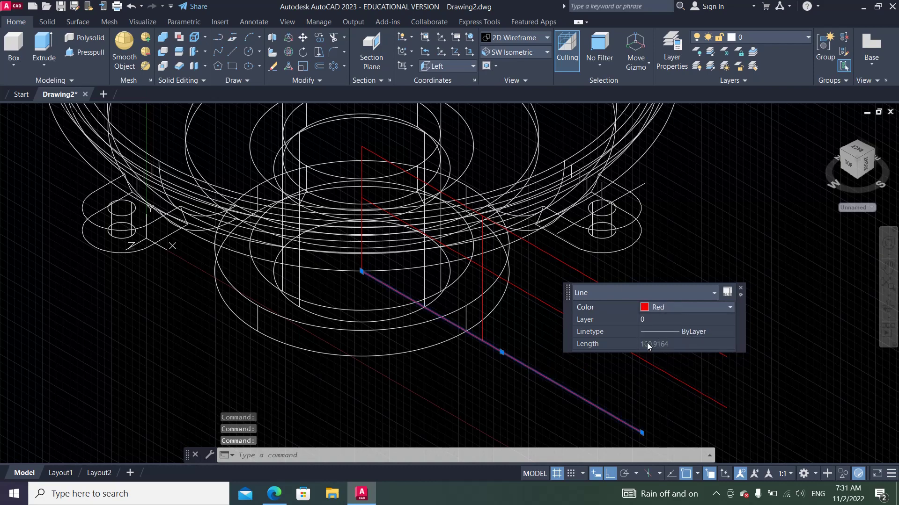
pyautogui.press('Escape')
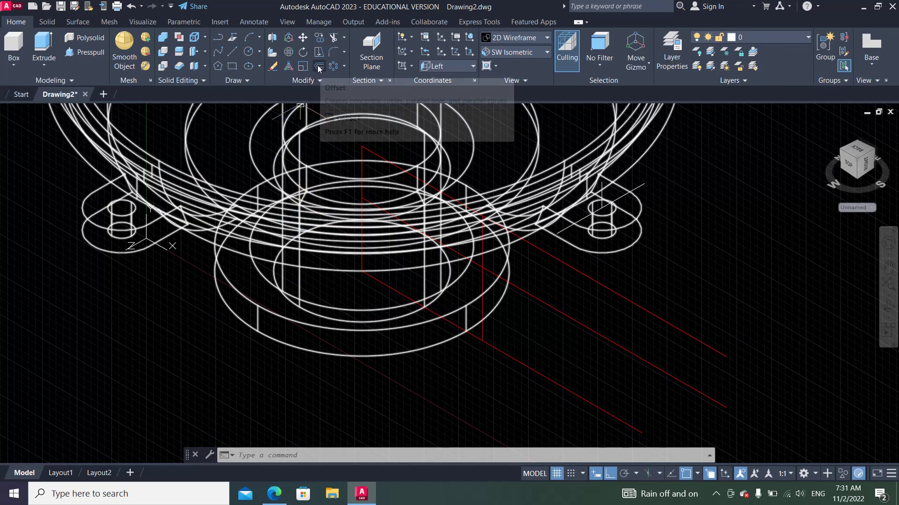
pyautogui.click(276, 497)
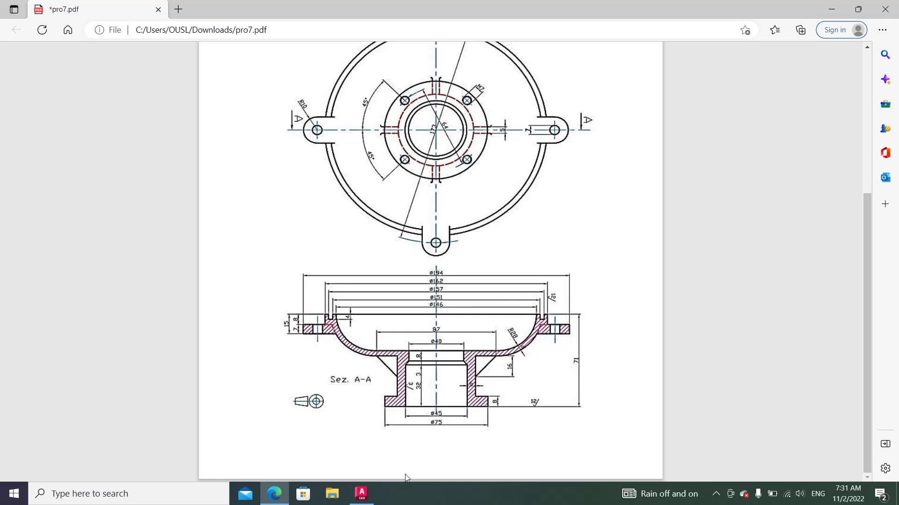
# Step: Switch from the pro7.pdf reference in Edge back to the AutoCAD bowl drawing
pyautogui.click(362, 494)
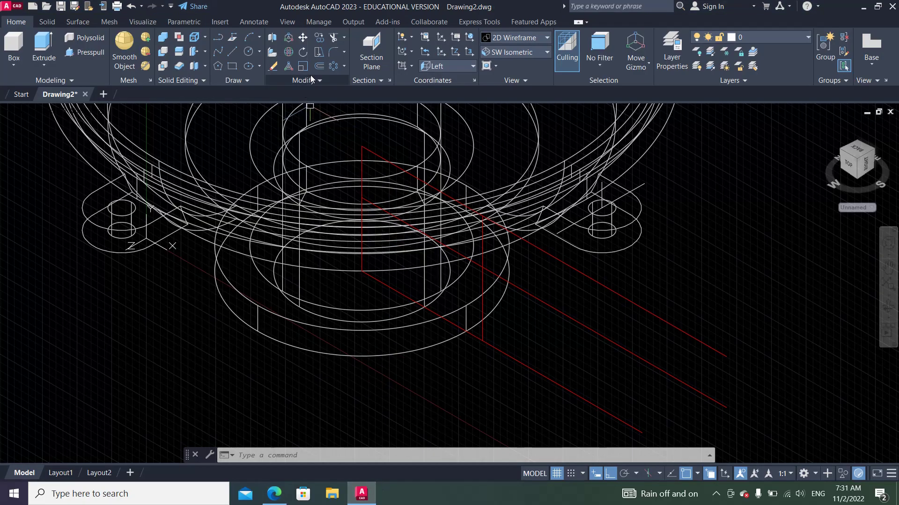
# Step: Offset the red vertical line by 28.5 to create a construction line
pyautogui.click(319, 66)
pyautogui.write('28.5')
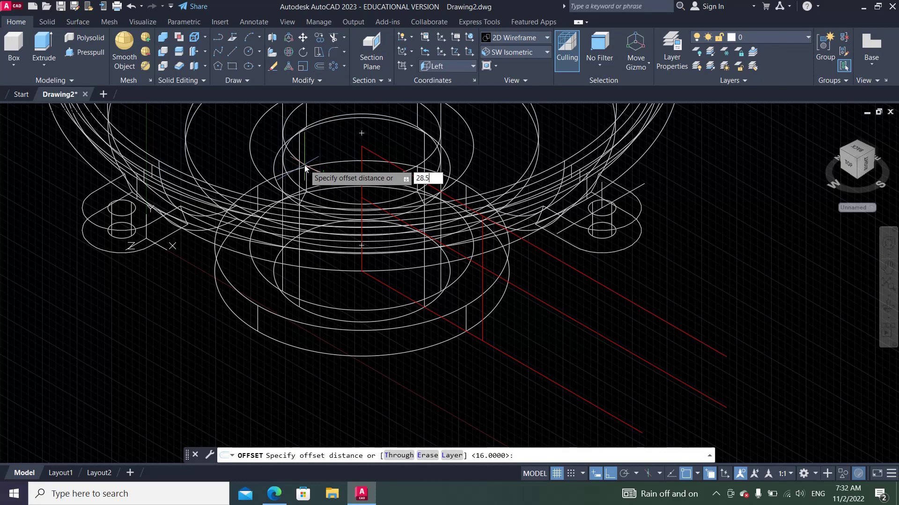
pyautogui.press('Return')
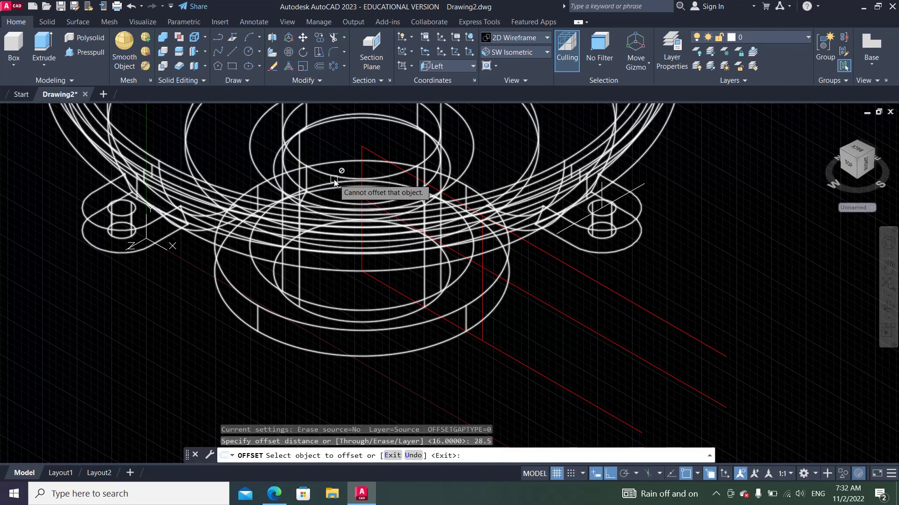
pyautogui.click(362, 172)
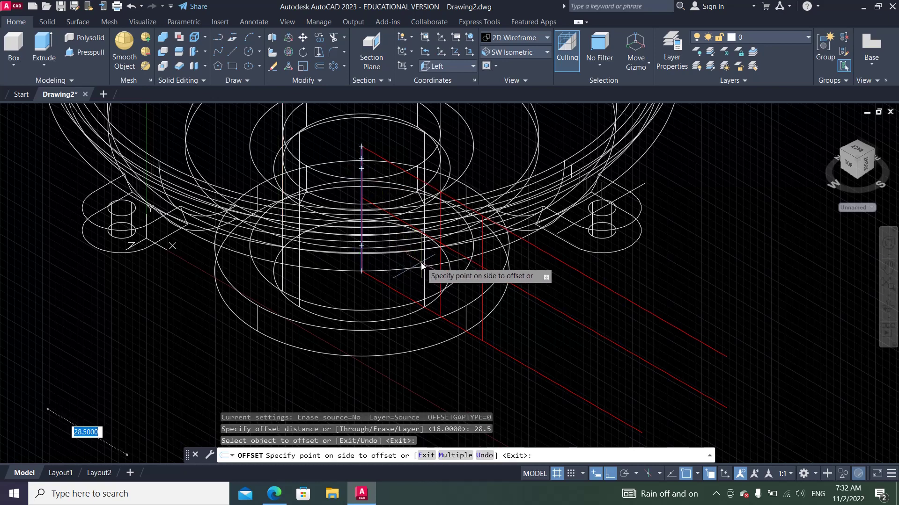
pyautogui.click(470, 368)
pyautogui.press('Escape')
pyautogui.press('Escape')
pyautogui.press('Escape')
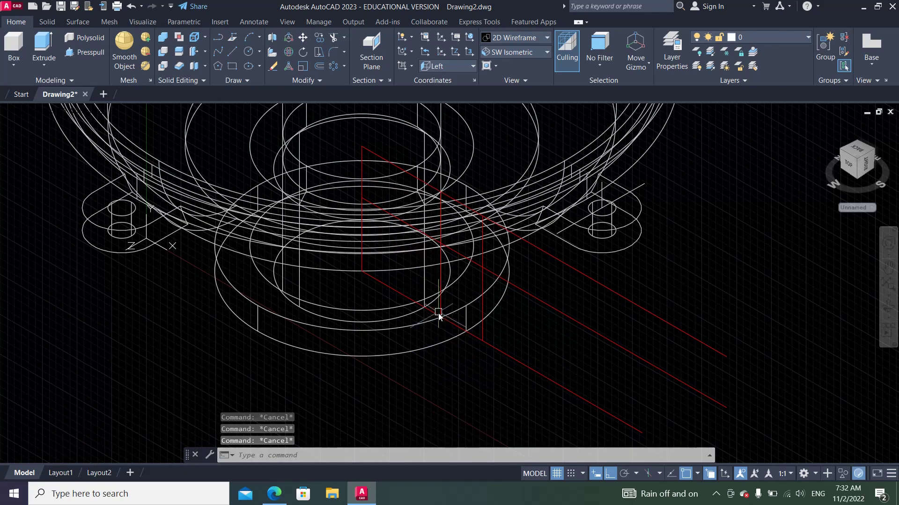
# Step: Check the Left view, then draw a 21.9317-long diagonal line in SW Isometric
pyautogui.click(532, 52)
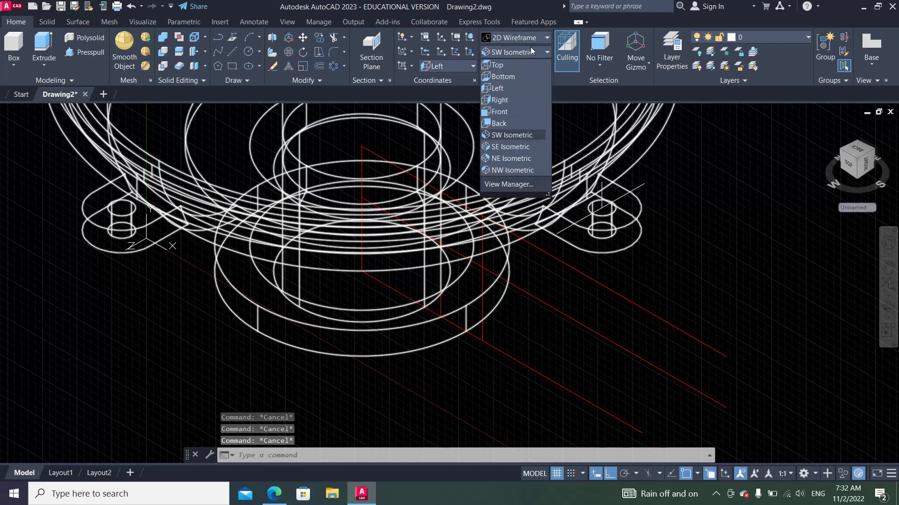
pyautogui.click(499, 88)
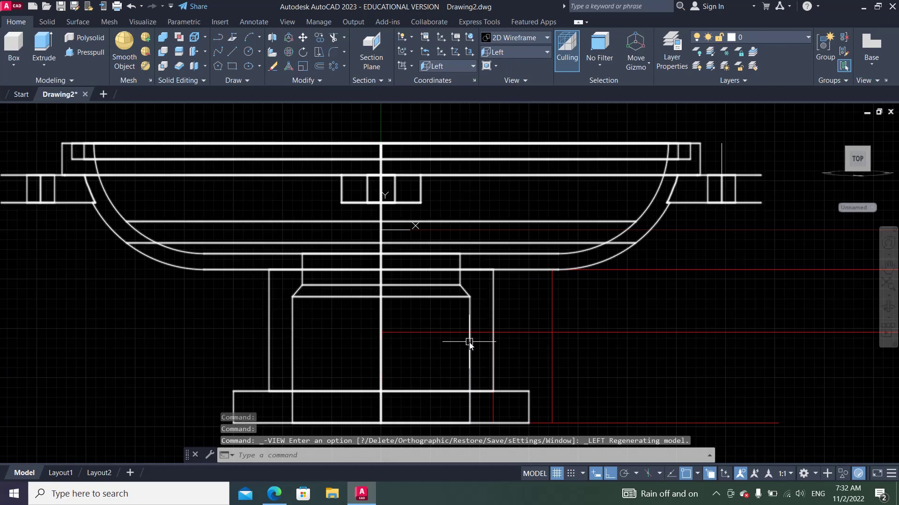
pyautogui.click(505, 54)
pyautogui.click(505, 141)
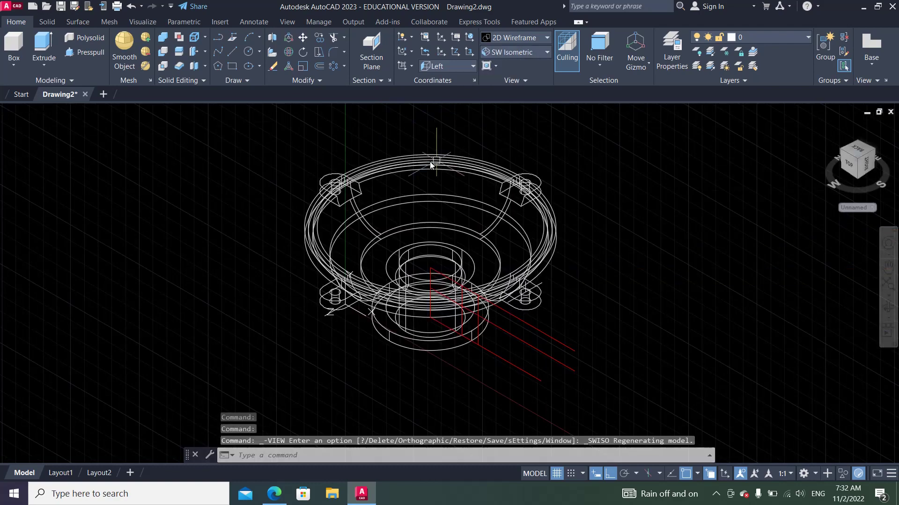
pyautogui.click(232, 52)
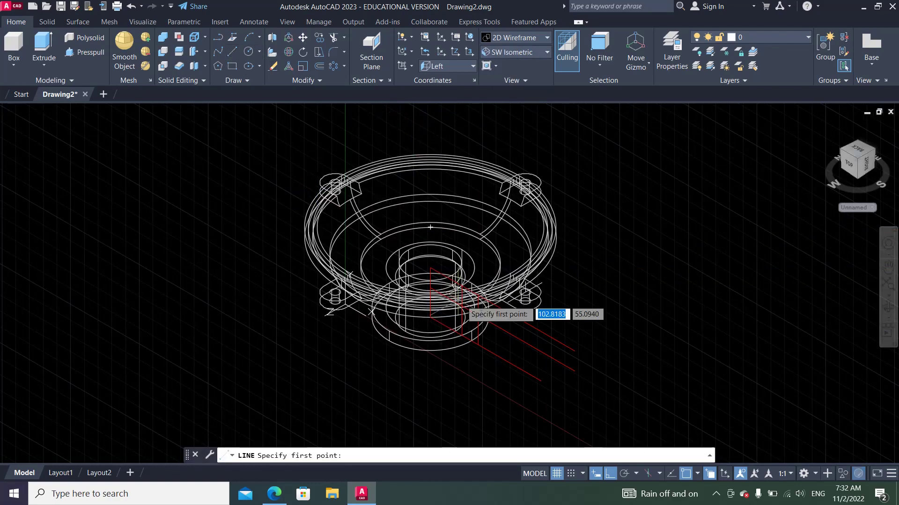
pyautogui.scroll(3, 484, 306)
pyautogui.scroll(3, 468, 306)
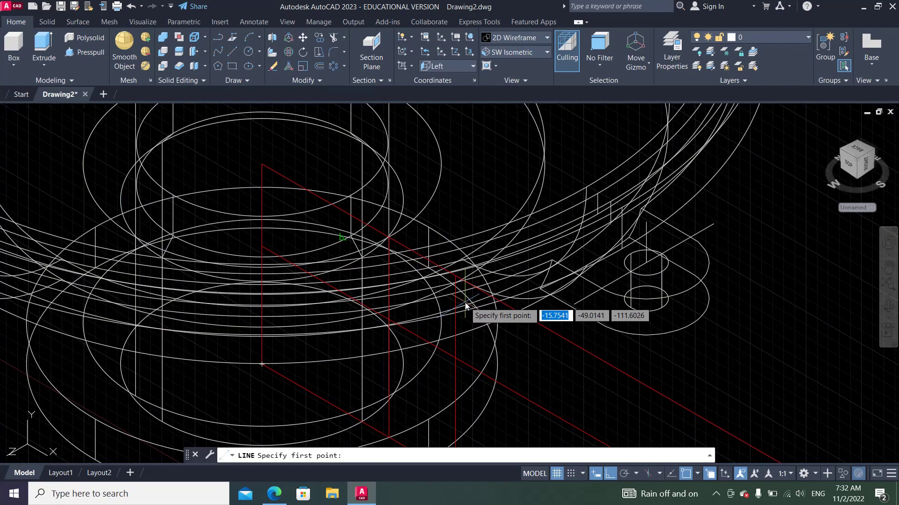
pyautogui.click(455, 276)
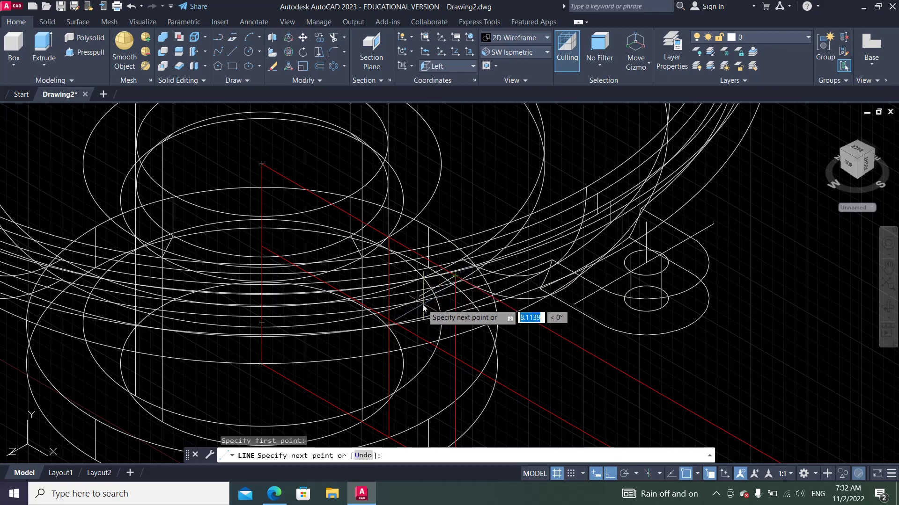
pyautogui.click(391, 320)
pyautogui.rightClick(391, 321)
pyautogui.click(401, 326)
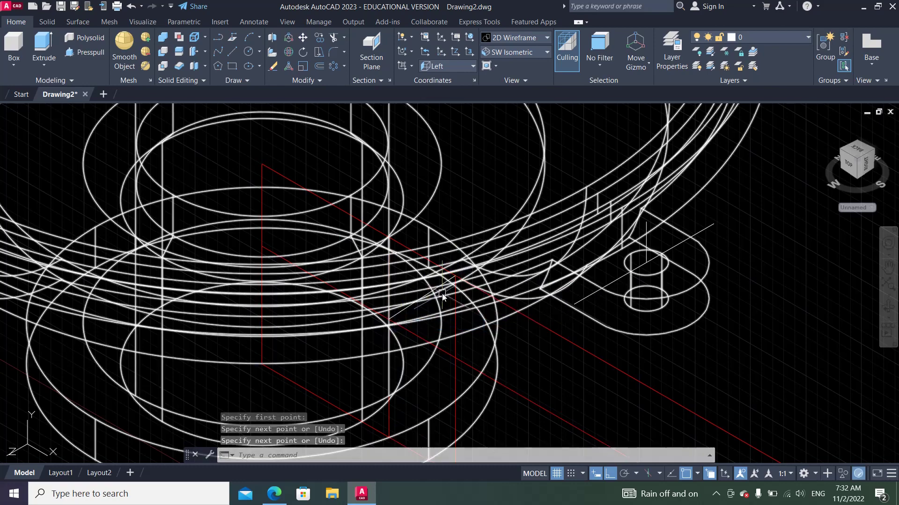
# Step: Recolour the new diagonal line red to match the profile lines
pyautogui.scroll(3, 442, 289)
pyautogui.scroll(3, 438, 278)
pyautogui.click(437, 275)
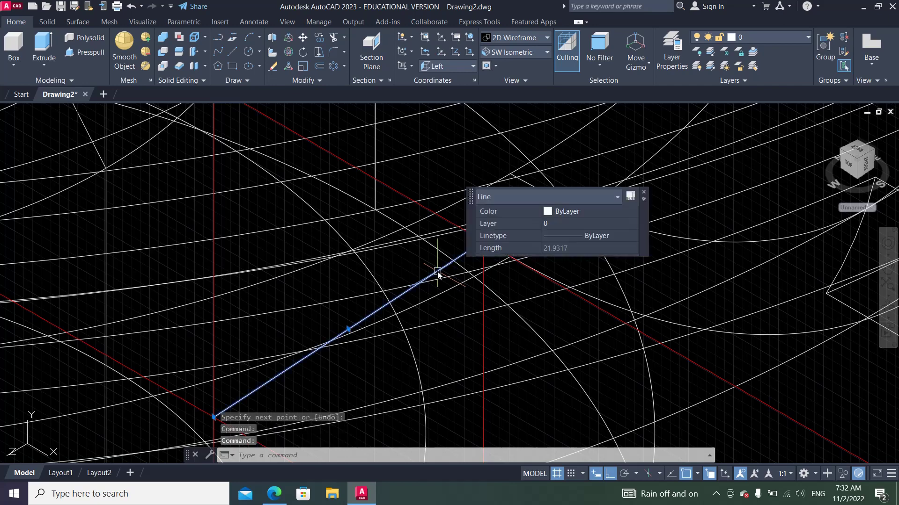
pyautogui.click(564, 216)
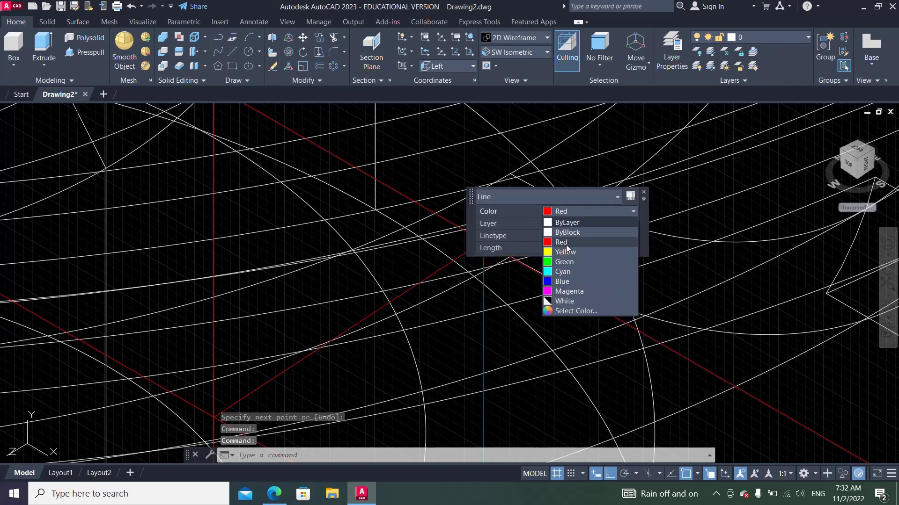
pyautogui.click(568, 235)
pyautogui.press('Escape')
pyautogui.press('Escape')
pyautogui.click(529, 52)
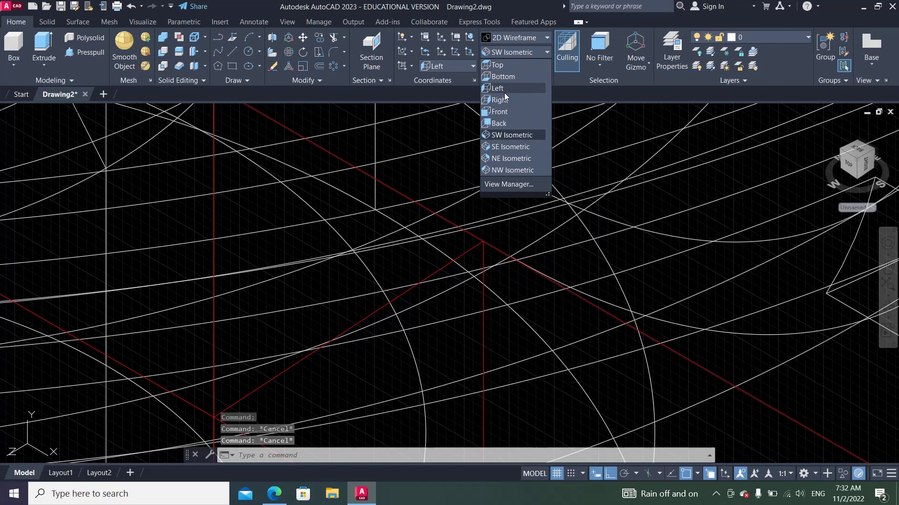
# Step: In Left view, draw a 16-long vertical line from the lower red line to the upper one
pyautogui.click(504, 93)
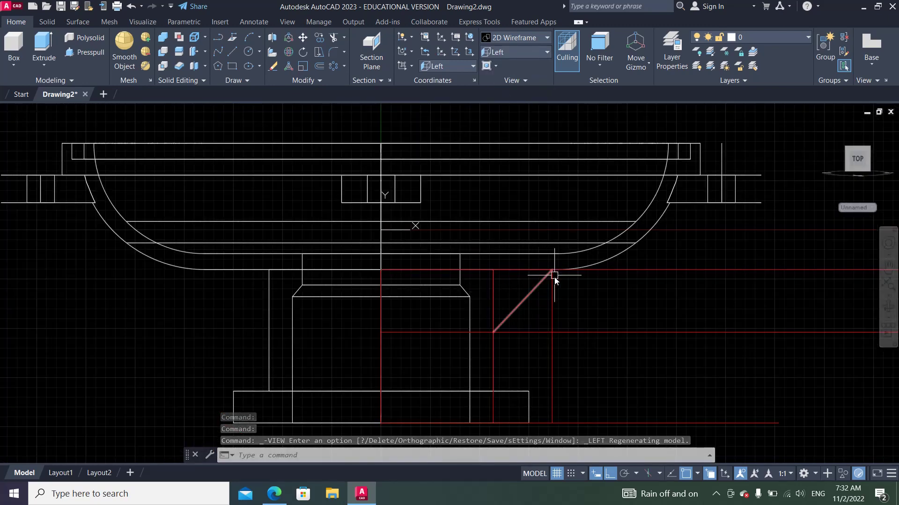
pyautogui.scroll(4, 490, 321)
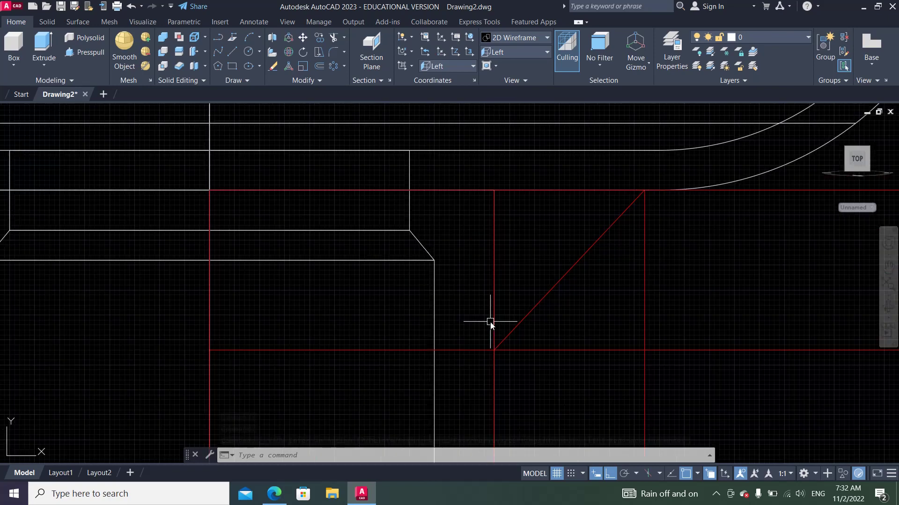
pyautogui.scroll(-2, 490, 321)
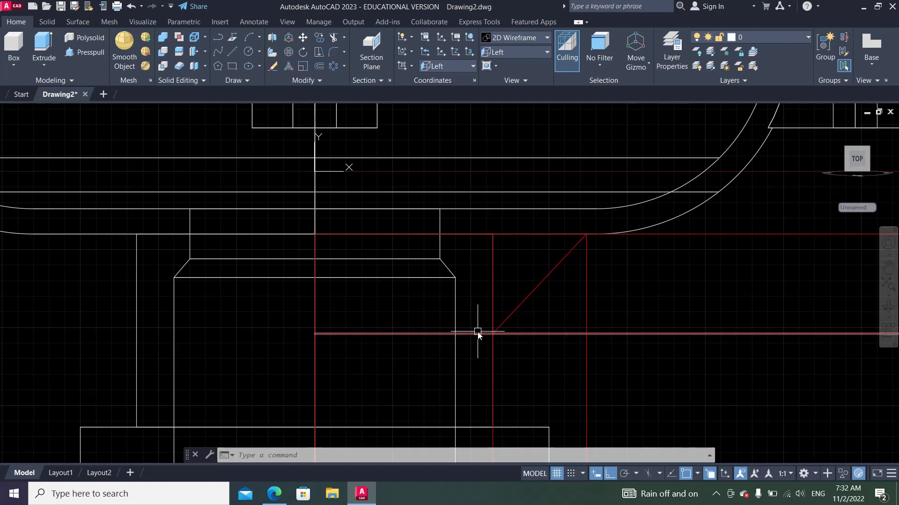
pyautogui.click(234, 49)
pyautogui.keyDown('shift'); pyautogui.rightClick(324, 204); pyautogui.keyUp('shift')
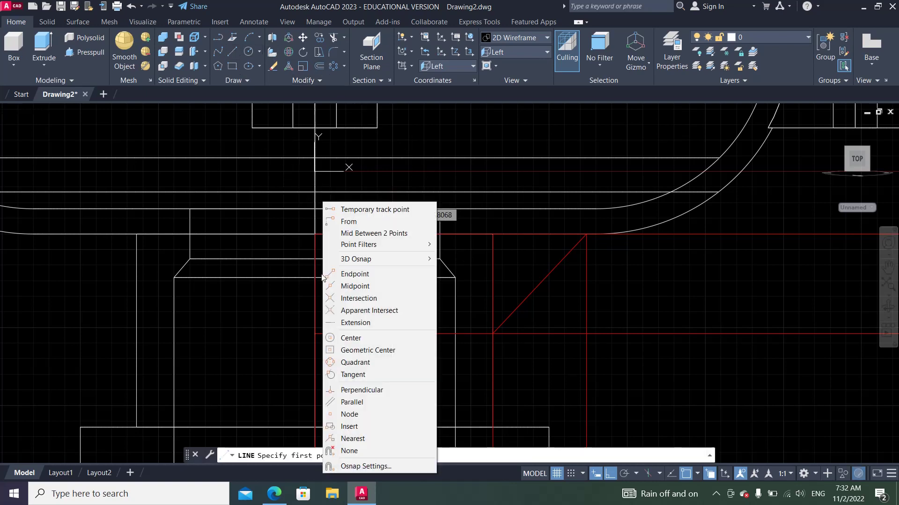
pyautogui.click(352, 440)
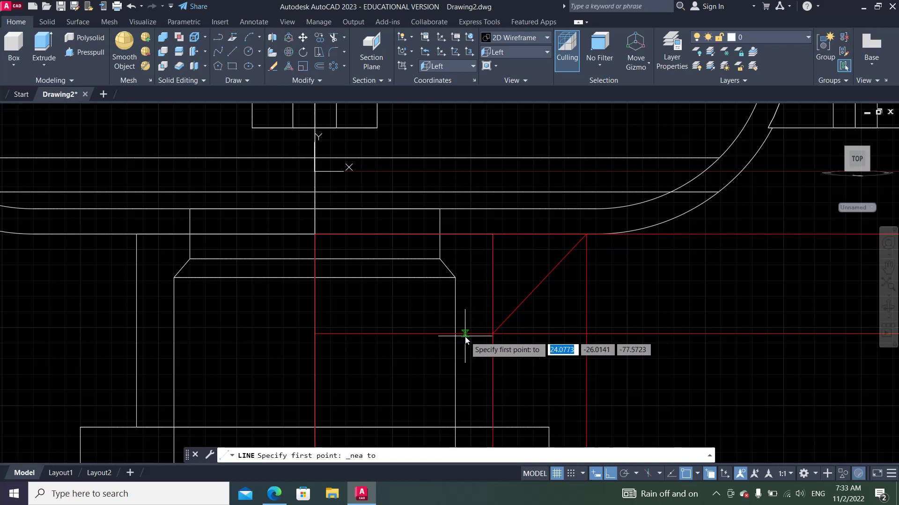
pyautogui.click(474, 336)
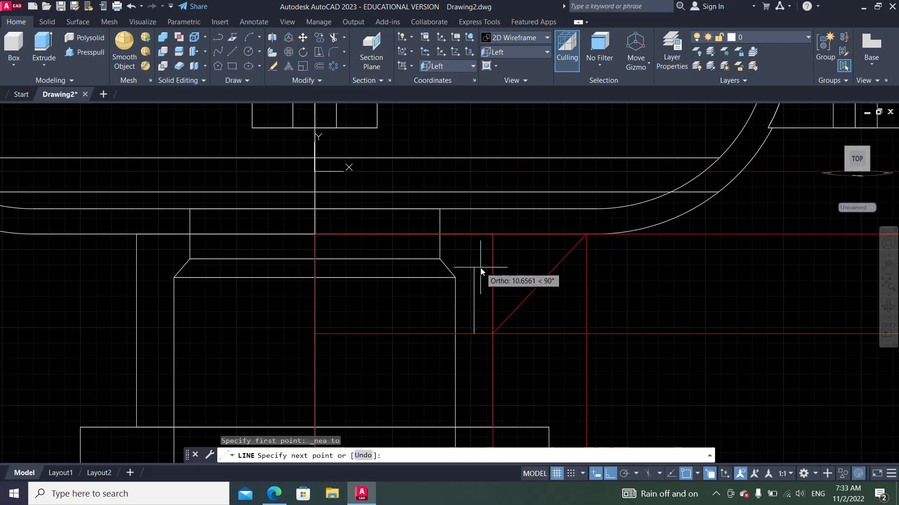
pyautogui.click(471, 235)
pyautogui.rightClick(472, 237)
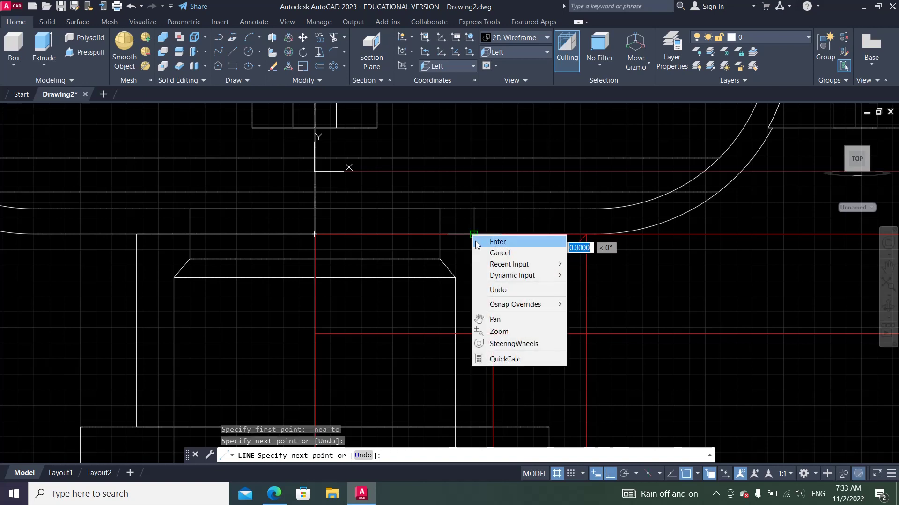
pyautogui.click(476, 240)
# Step: Recolour the new vertical line red
pyautogui.click(472, 254)
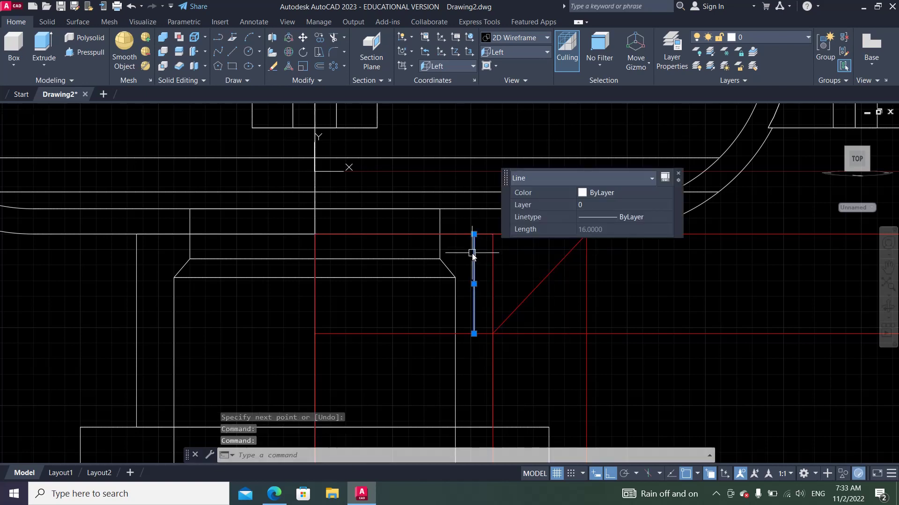
pyautogui.click(601, 192)
pyautogui.click(599, 223)
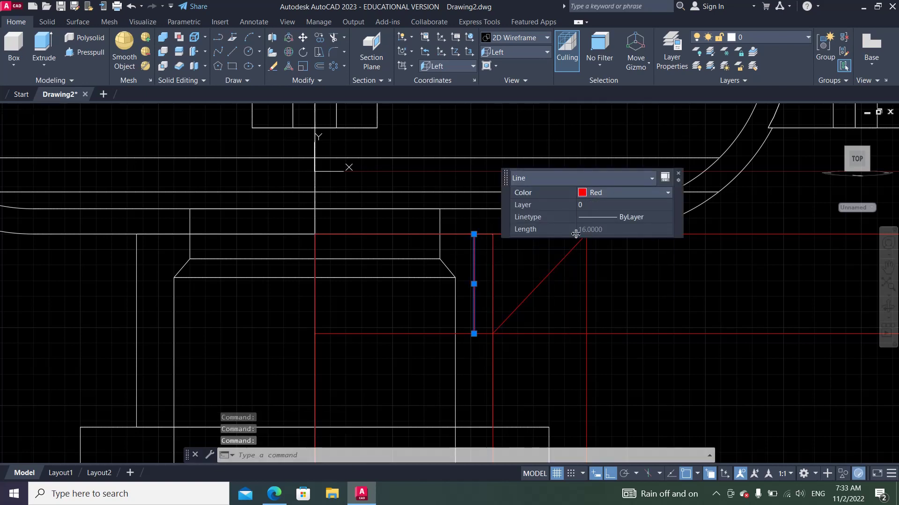
pyautogui.press('Escape')
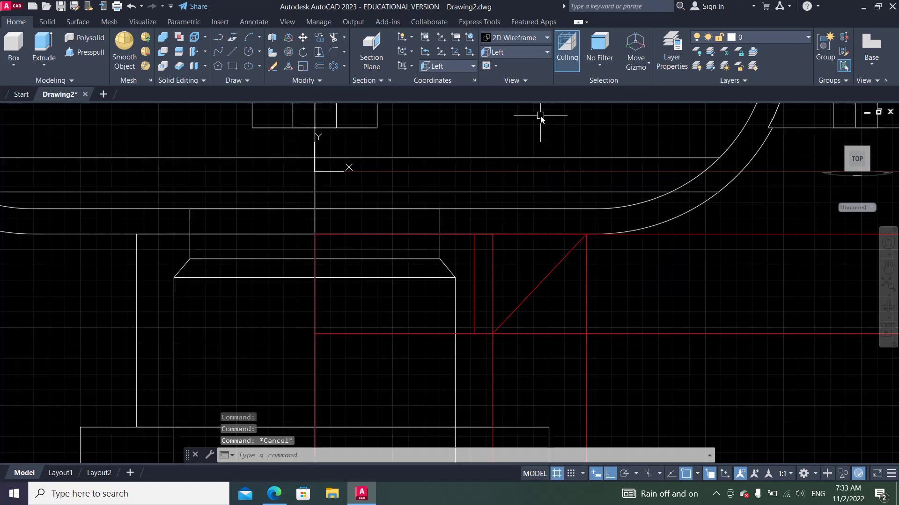
pyautogui.click(523, 52)
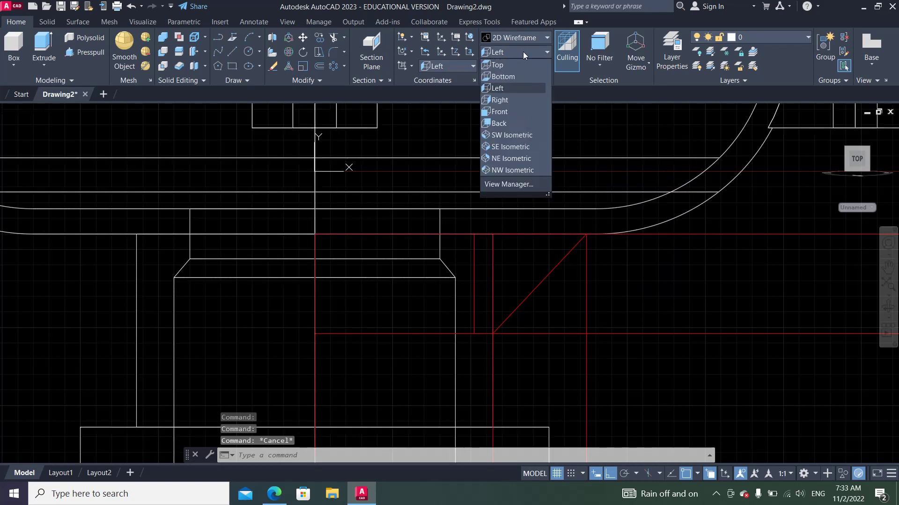
# Step: In SW Isometric, trim the red diagonal and vertical construction lines
pyautogui.click(511, 135)
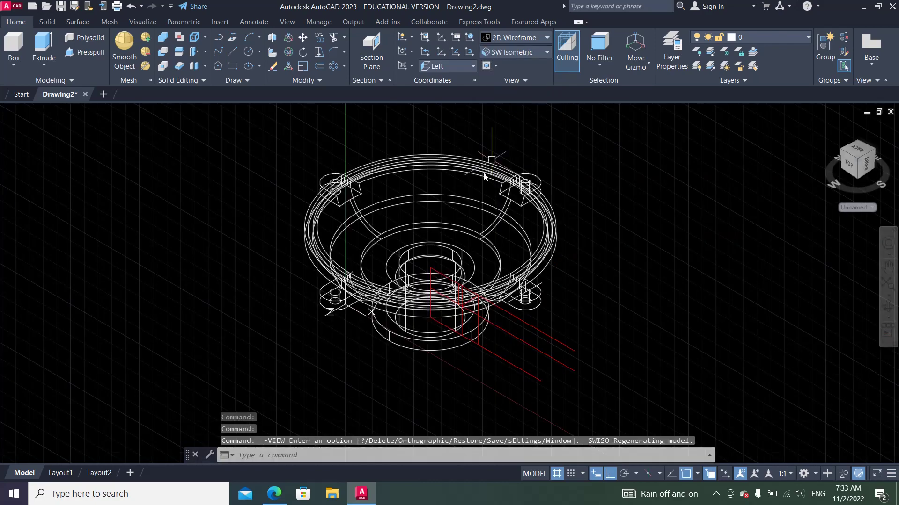
pyautogui.scroll(5, 466, 322)
pyautogui.scroll(3, 457, 290)
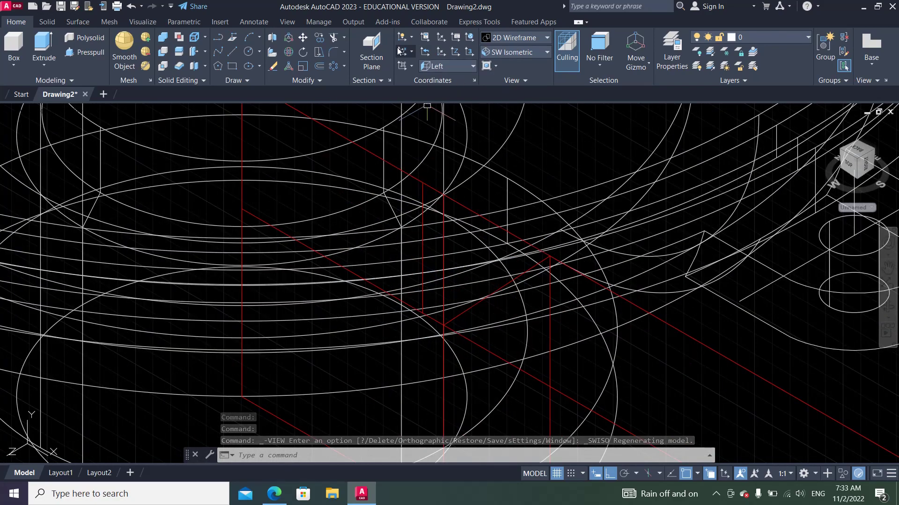
pyautogui.click(333, 39)
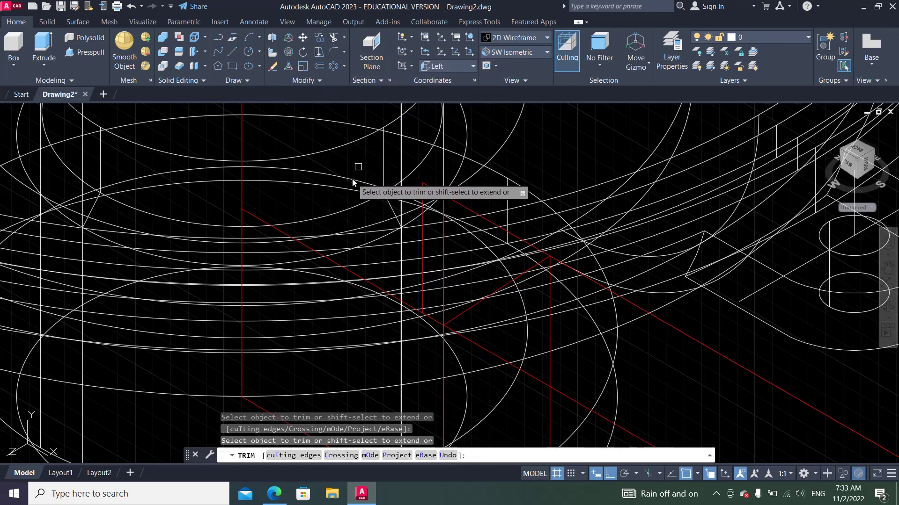
pyautogui.click(306, 247)
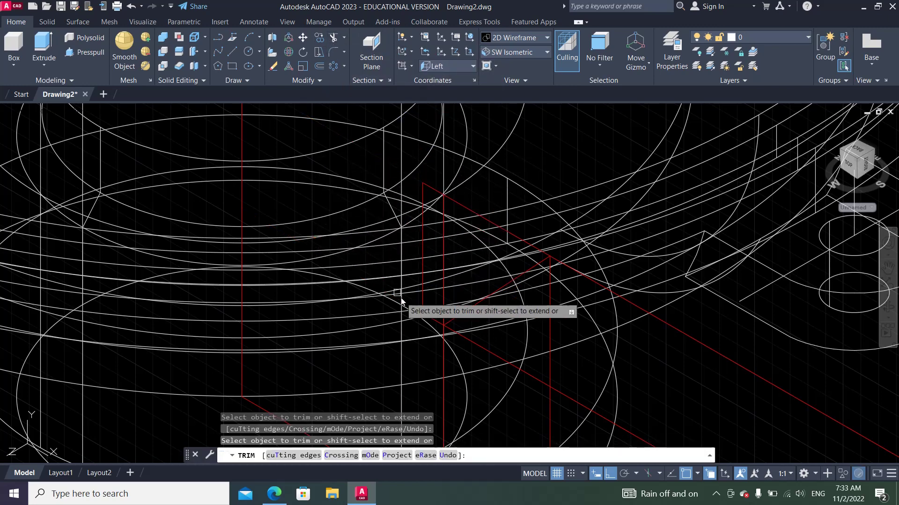
pyautogui.click(443, 366)
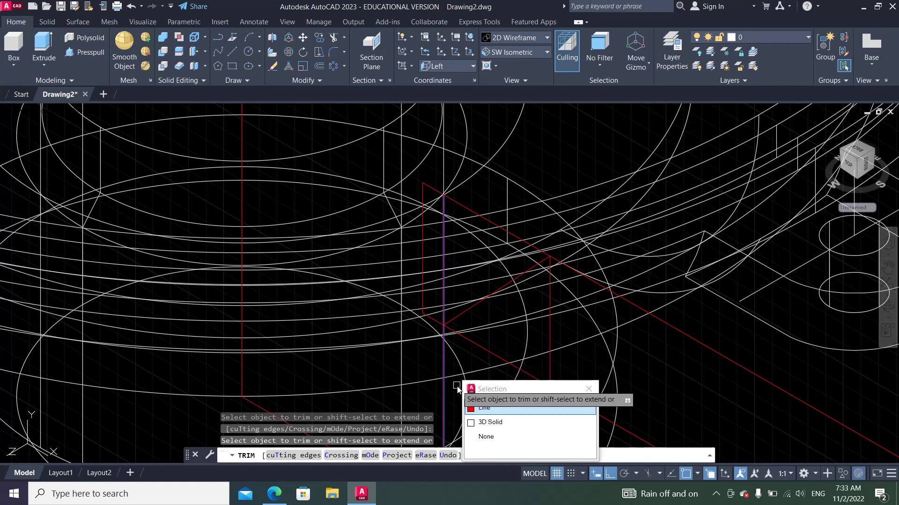
pyautogui.click(476, 408)
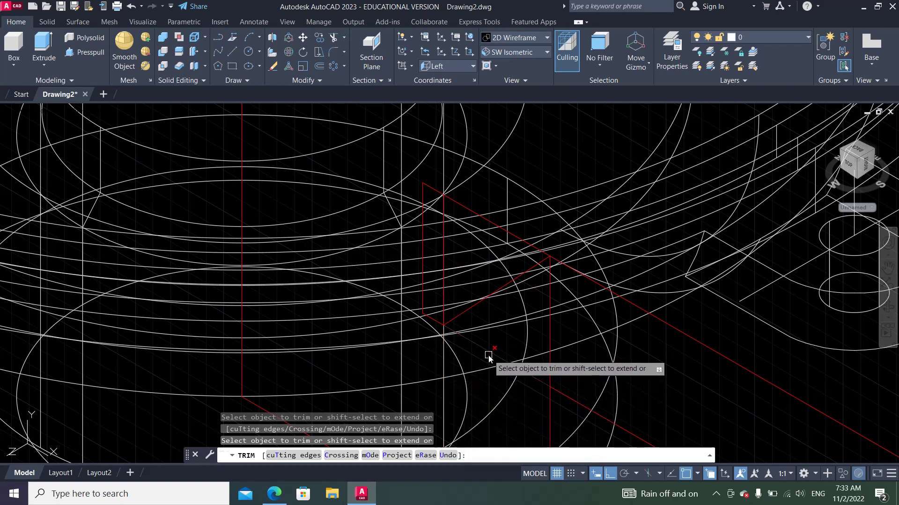
pyautogui.click(635, 308)
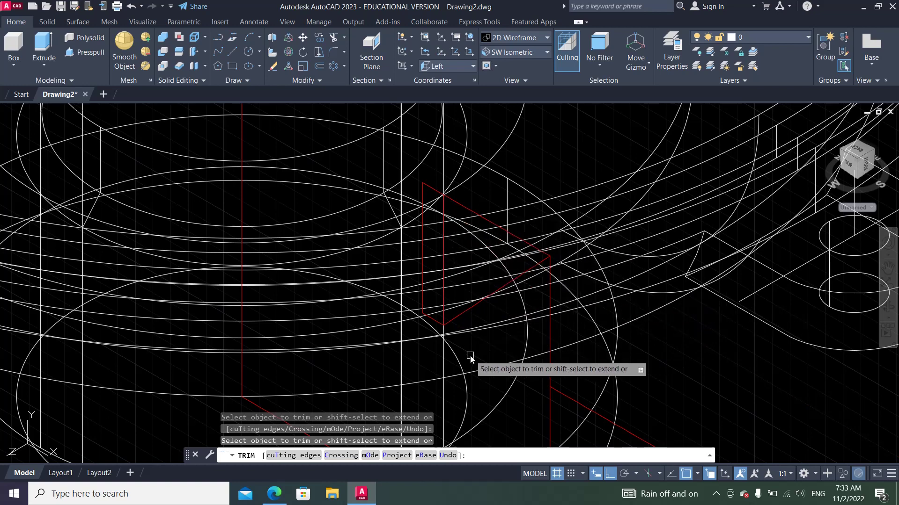
# Step: Erase the remaining red construction lines, leaving the triangular rib profile
pyautogui.click(273, 67)
pyautogui.click(442, 234)
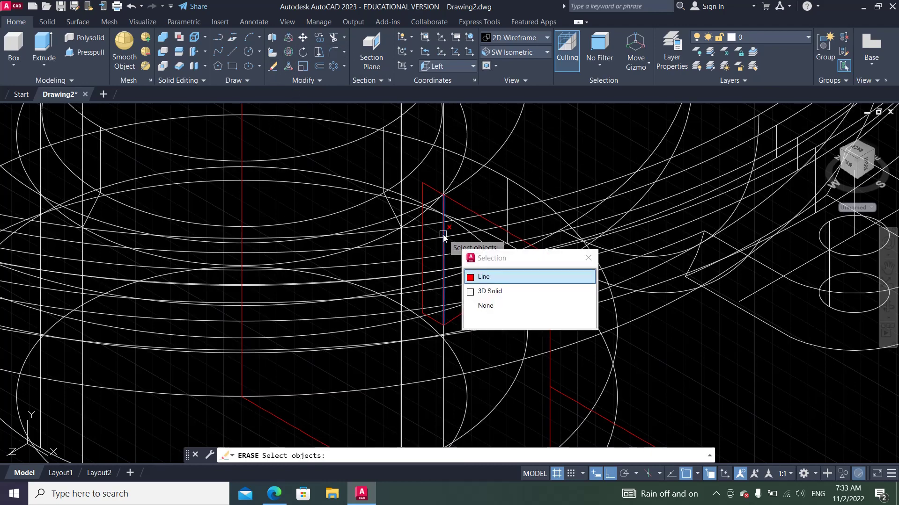
pyautogui.click(483, 281)
pyautogui.scroll(-3, 458, 200)
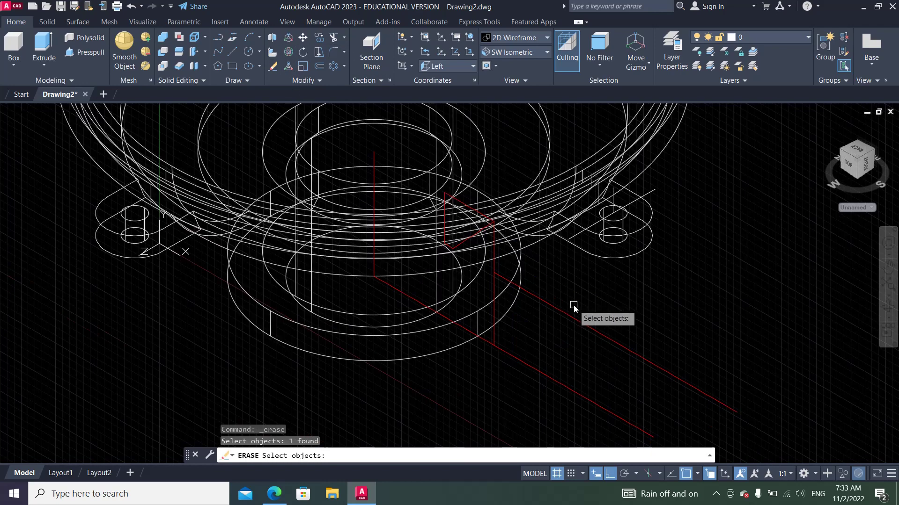
pyautogui.click(607, 305)
pyautogui.click(523, 388)
pyautogui.press('Return')
pyautogui.press('Return')
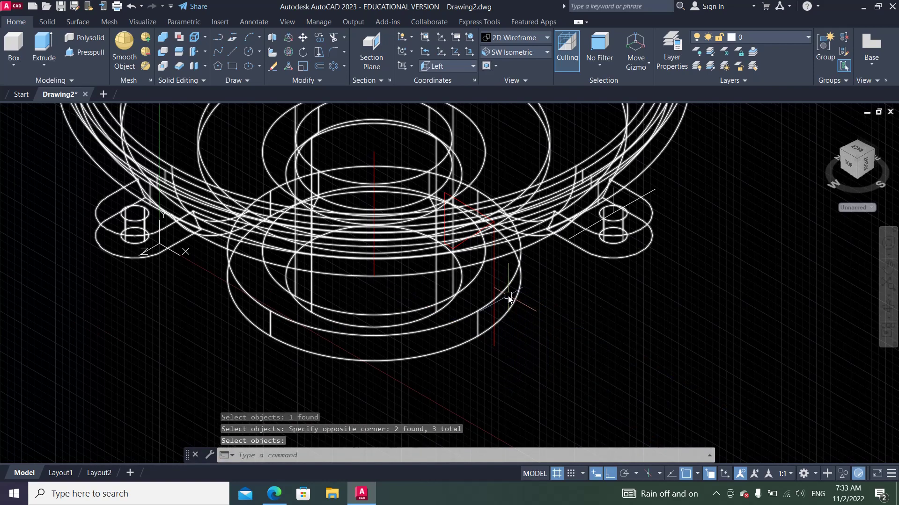
pyautogui.click(494, 284)
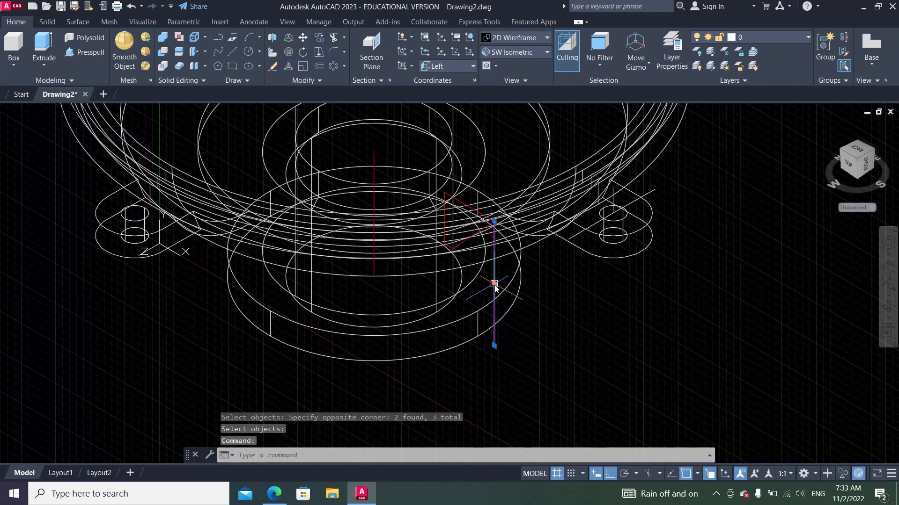
pyautogui.press('Delete')
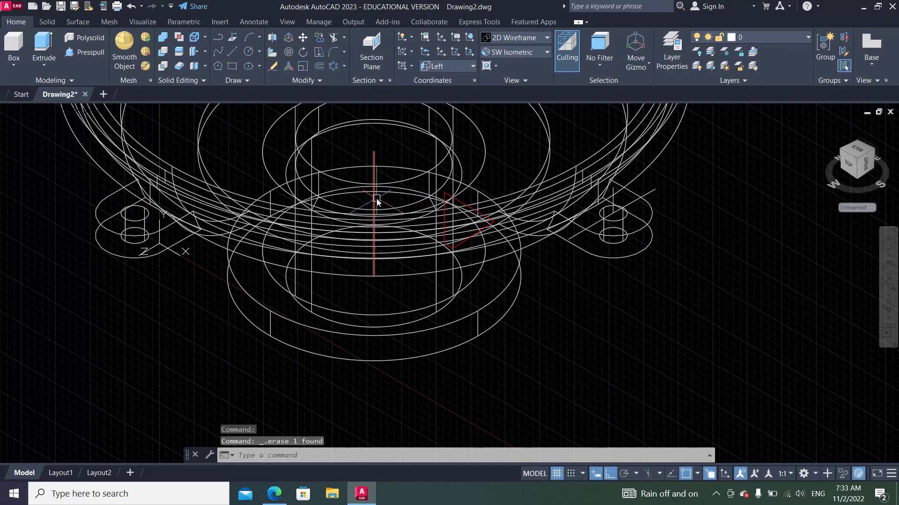
pyautogui.scroll(4, 458, 194)
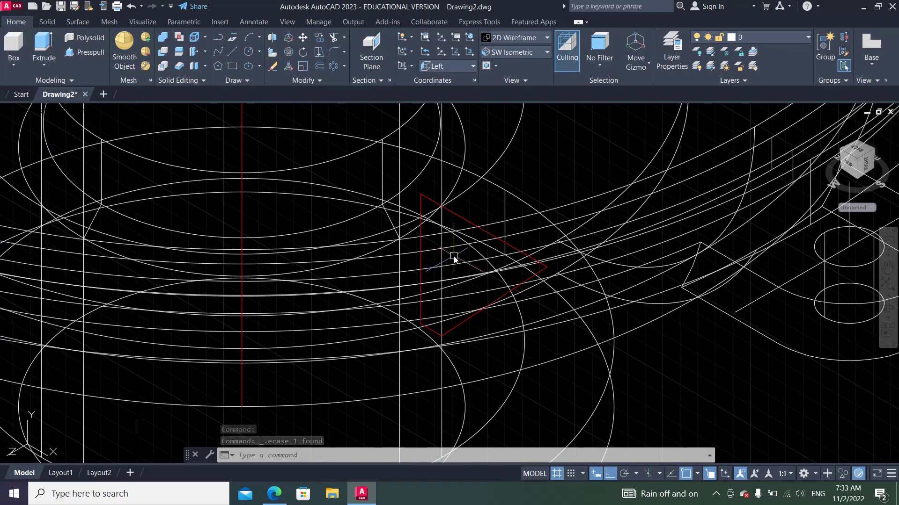
pyautogui.click(532, 53)
# Step: In Left view, draw a centre-radius circle to the right of the red rib
pyautogui.click(498, 88)
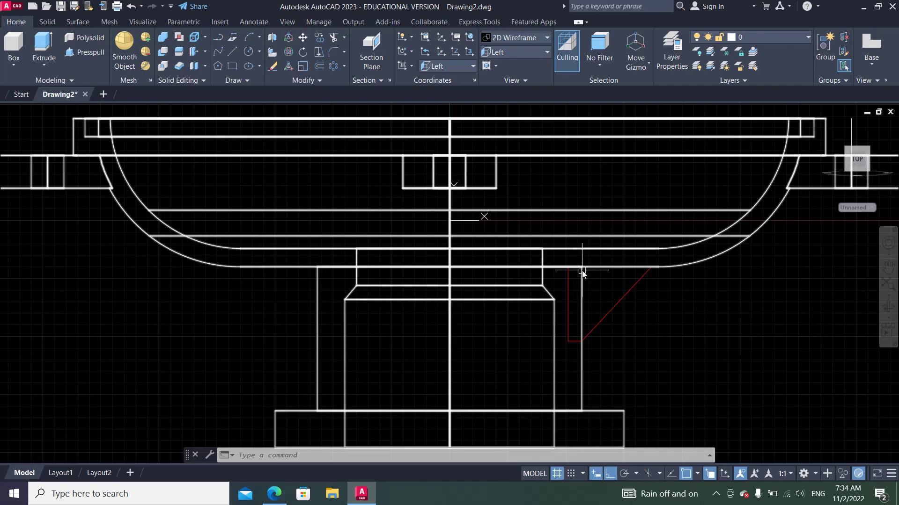
pyautogui.click(260, 52)
pyautogui.click(270, 89)
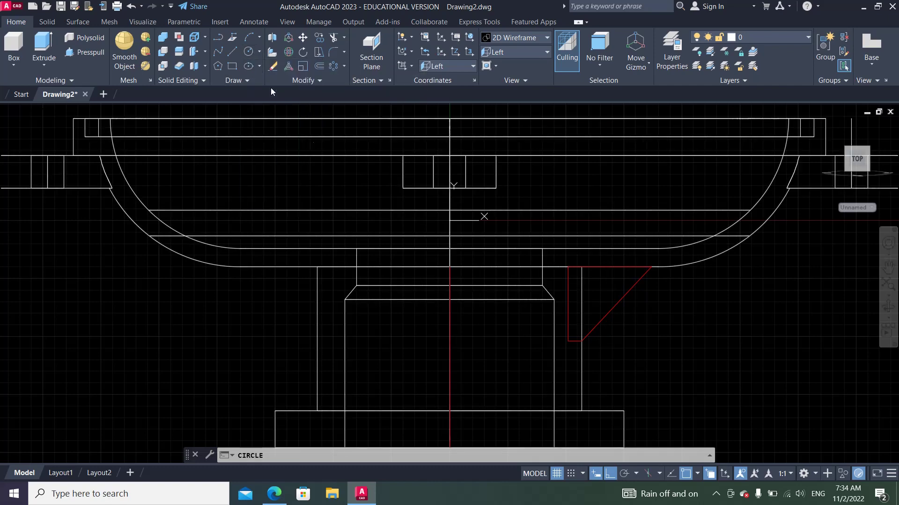
pyautogui.click(681, 352)
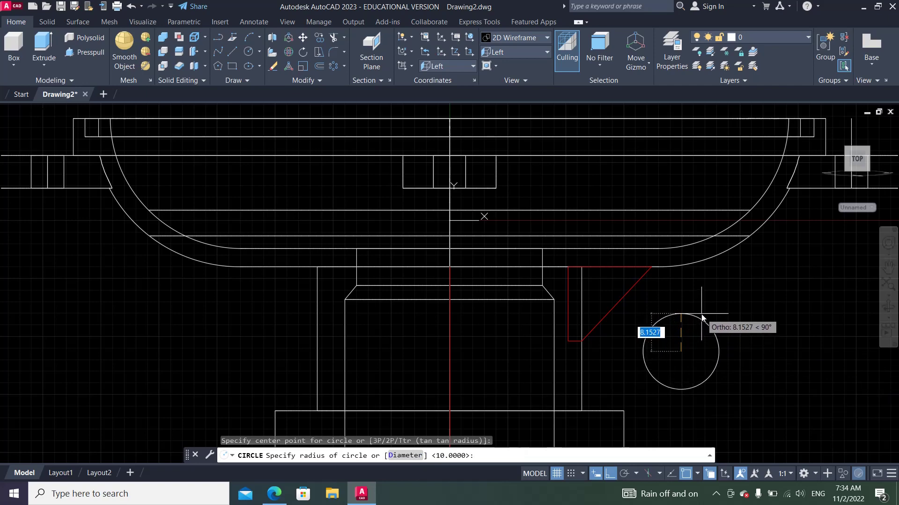
pyautogui.click(702, 314)
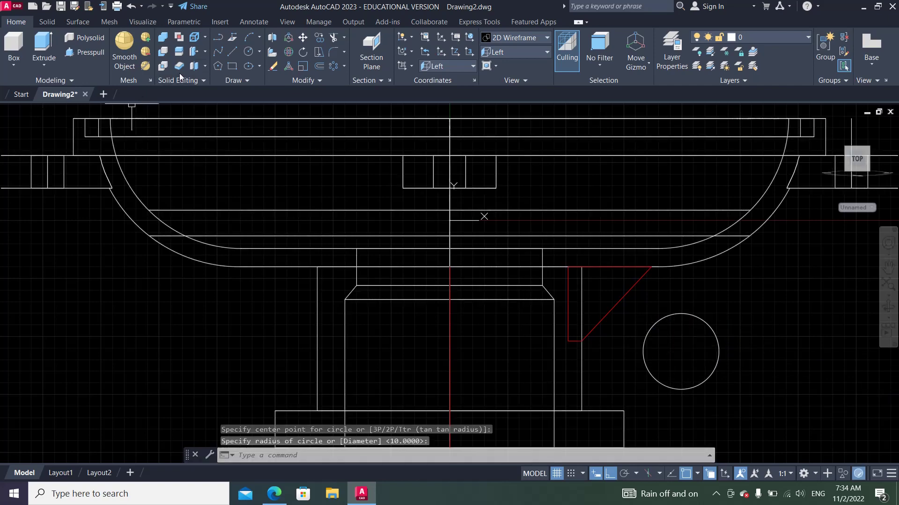
# Step: Draw a short horizontal line starting at the circle's right quadrant
pyautogui.click(235, 55)
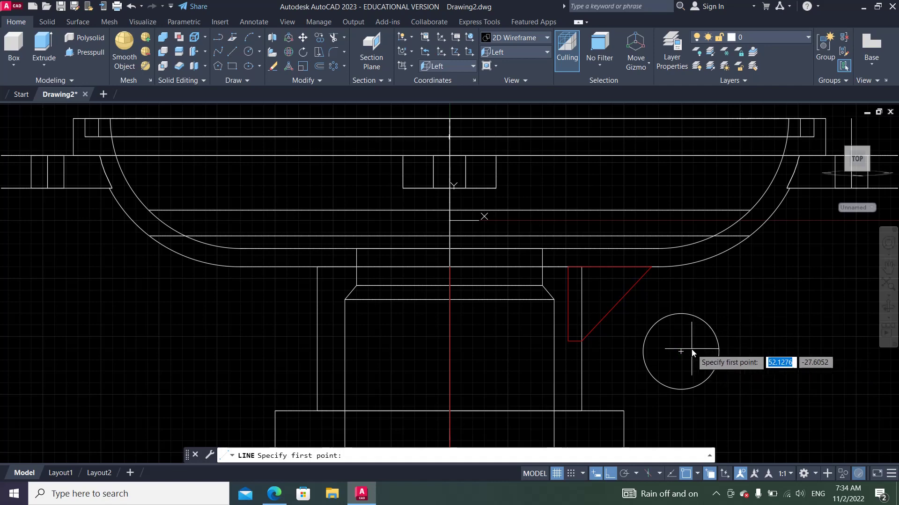
pyautogui.keyDown('shift'); pyautogui.rightClick(720, 352); pyautogui.keyUp('shift')
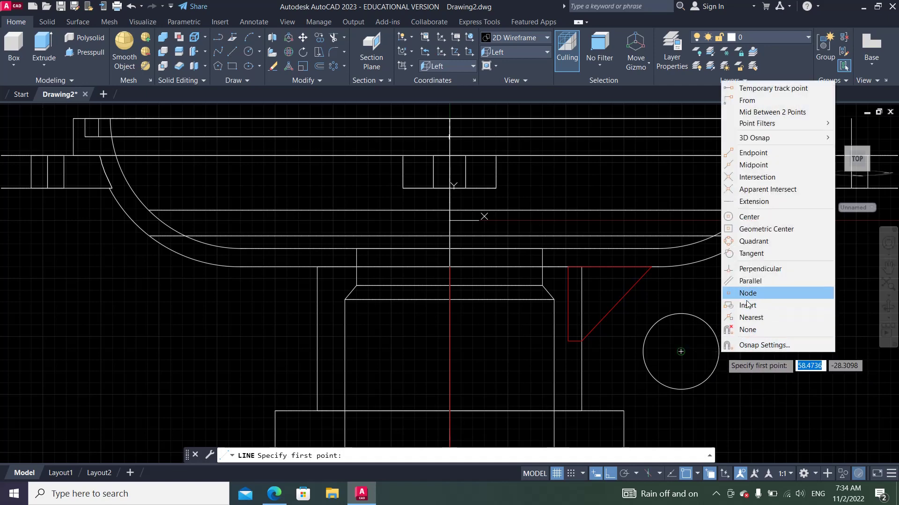
pyautogui.click(752, 242)
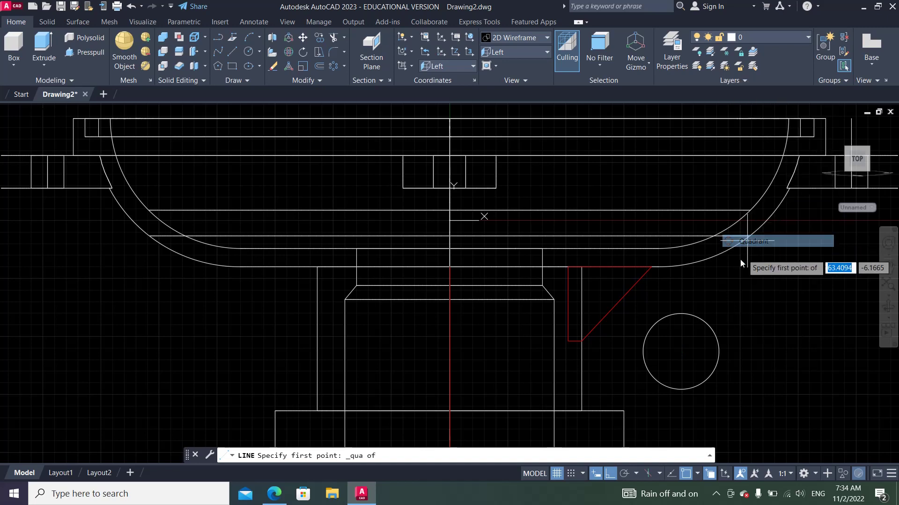
pyautogui.click(723, 349)
pyautogui.rightClick(776, 356)
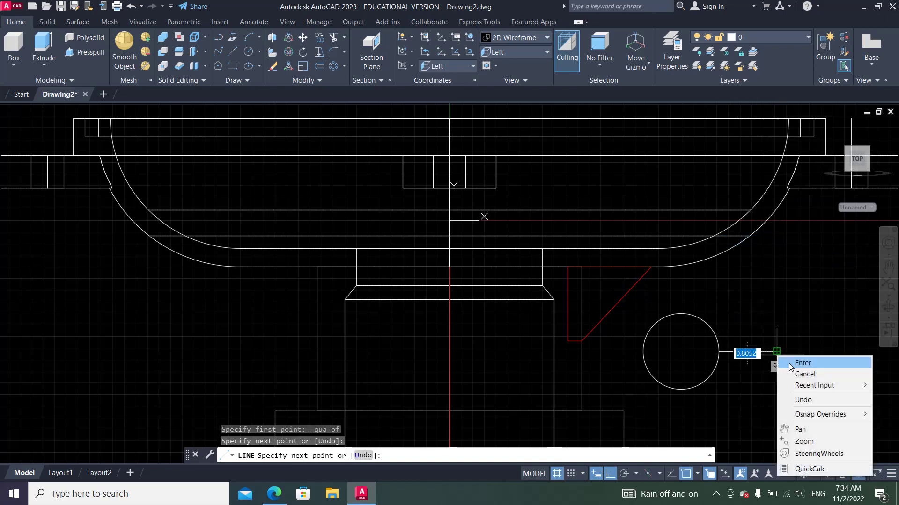
pyautogui.click(791, 364)
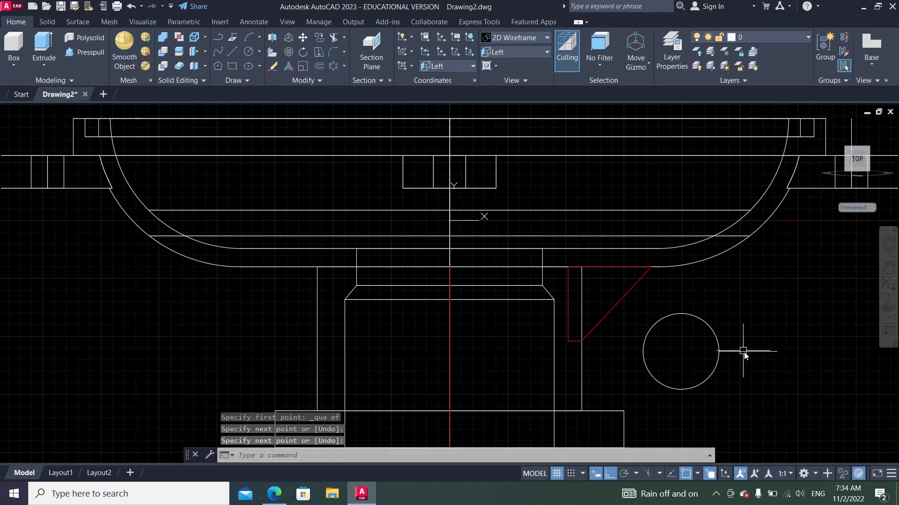
# Step: Offset the horizontal line 5 units upward, then erase that unwanted copy
pyautogui.click(321, 66)
pyautogui.write('5')
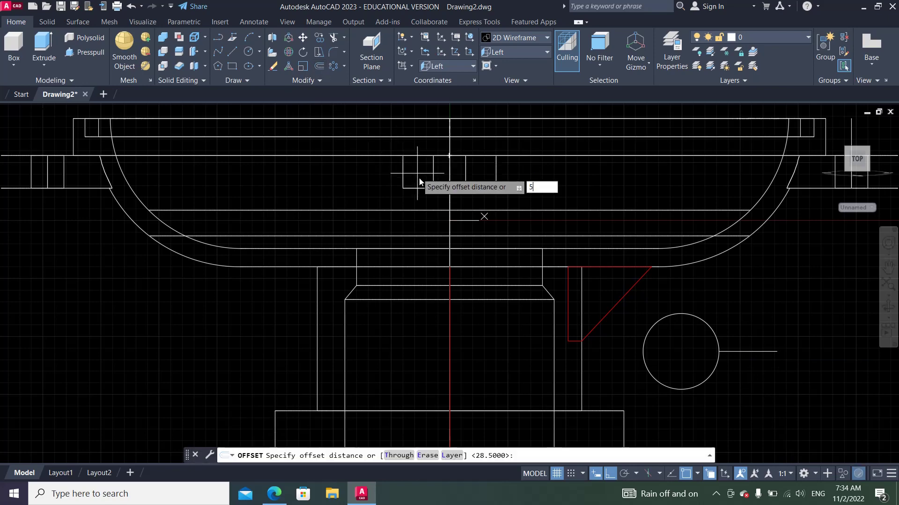
pyautogui.press('Return')
pyautogui.click(729, 351)
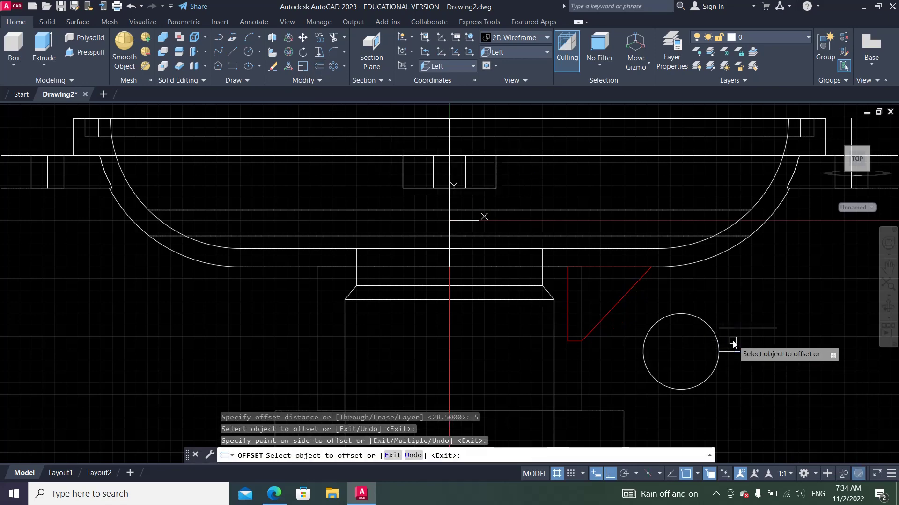
pyautogui.press('Escape')
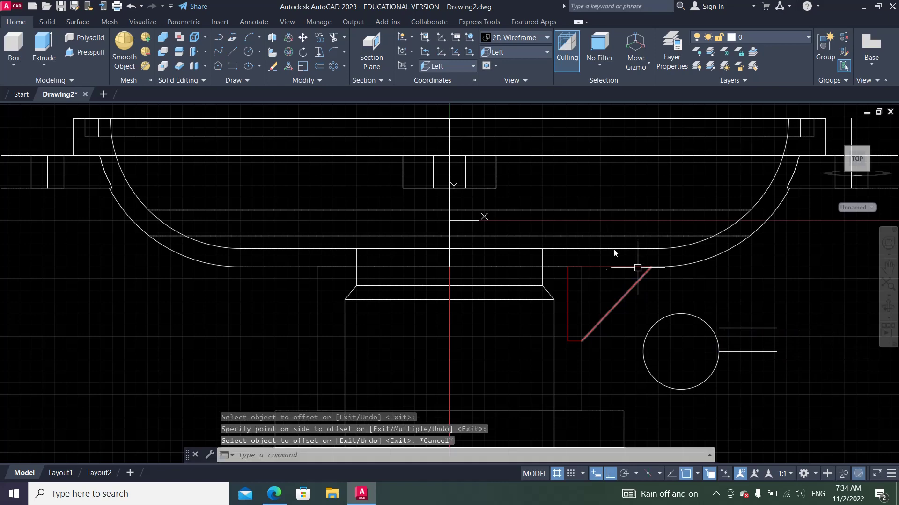
pyautogui.click(274, 69)
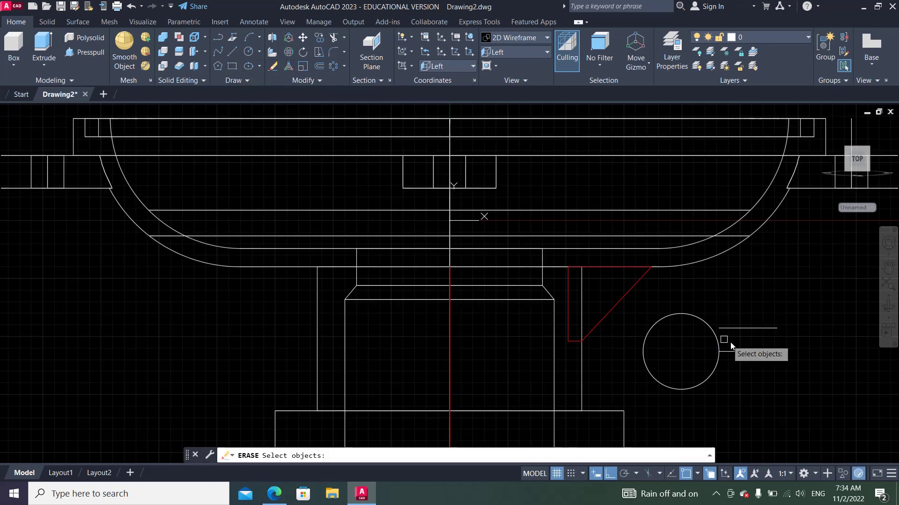
pyautogui.click(742, 328)
pyautogui.press('Return')
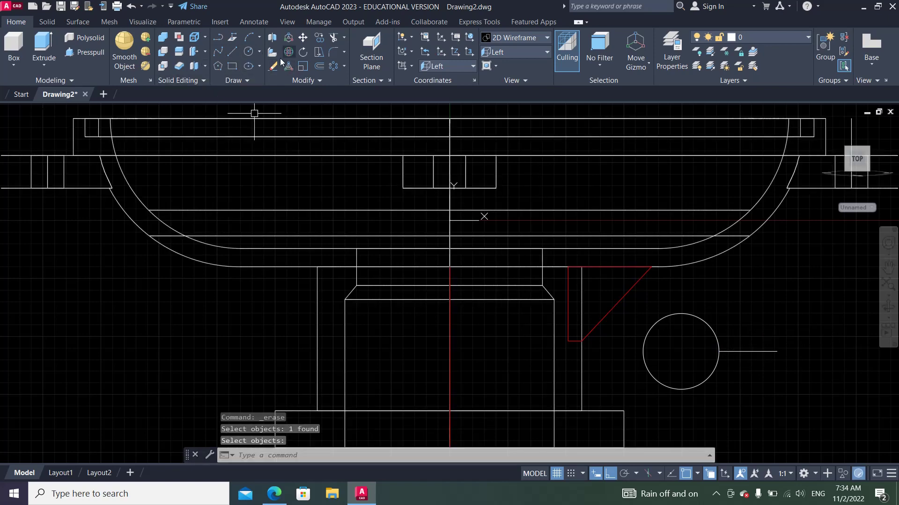
# Step: Offset the horizontal line by 1 both above and below
pyautogui.click(314, 68)
pyautogui.write('1')
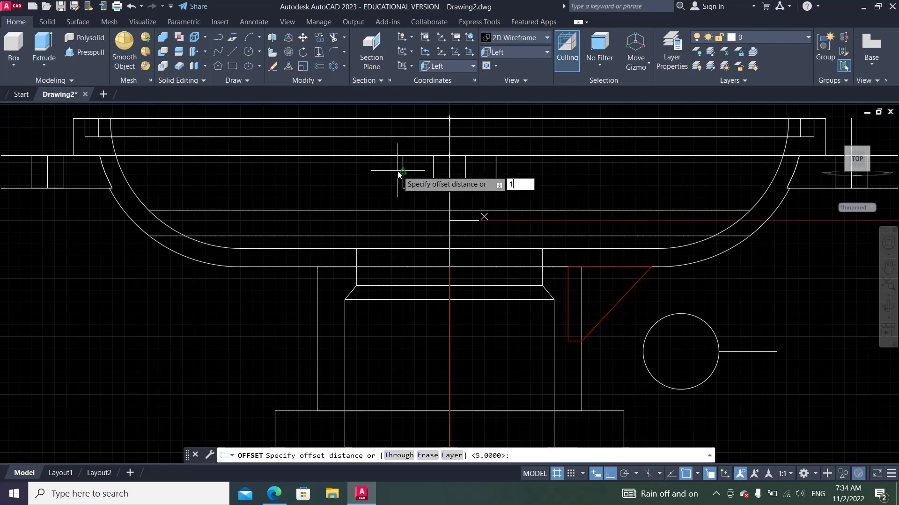
pyautogui.press('Return')
pyautogui.click(718, 346)
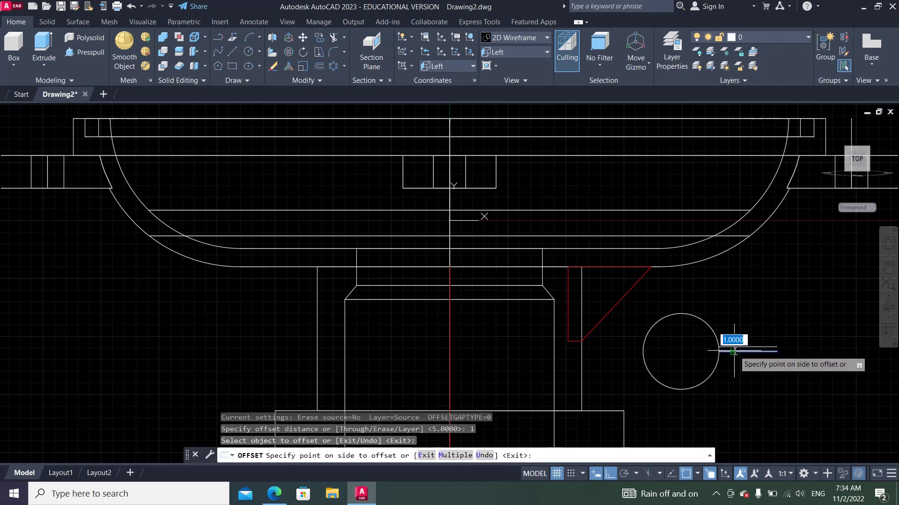
pyautogui.click(736, 335)
pyautogui.click(723, 349)
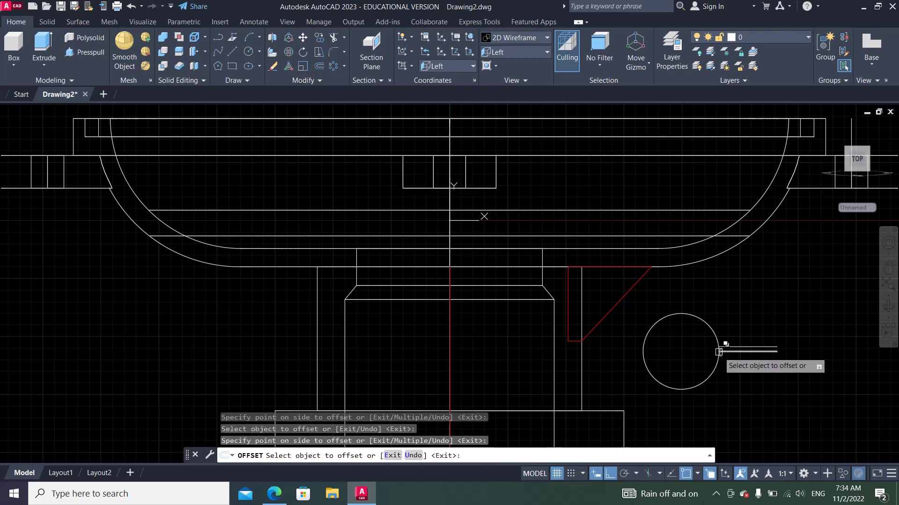
pyautogui.click(726, 351)
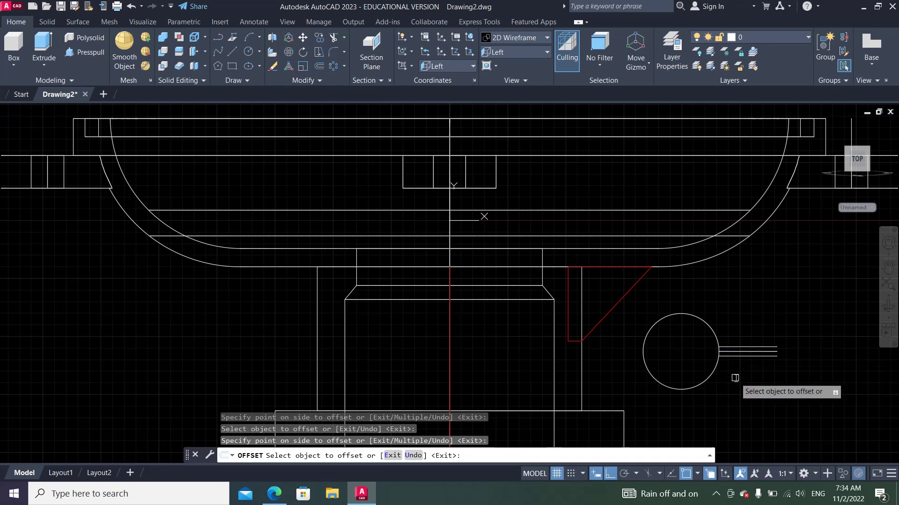
pyautogui.scroll(3, 725, 354)
pyautogui.scroll(3, 723, 354)
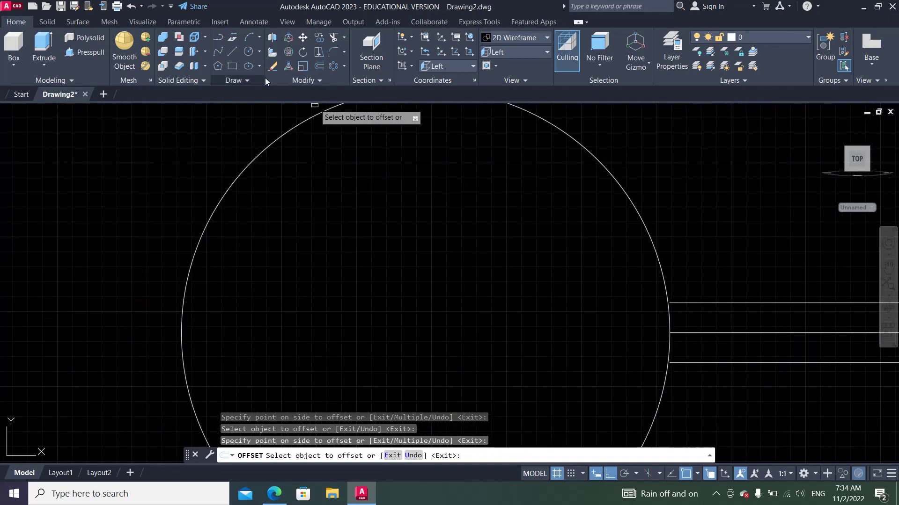
# Step: Draw a short vertical line upward from where the offset copies meet the circle
pyautogui.click(232, 52)
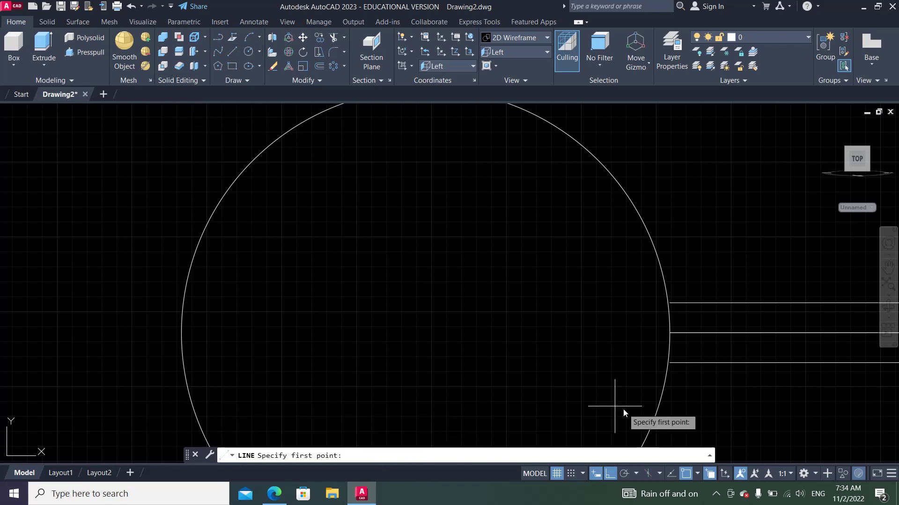
pyautogui.click(669, 333)
pyautogui.click(672, 263)
pyautogui.rightClick(681, 263)
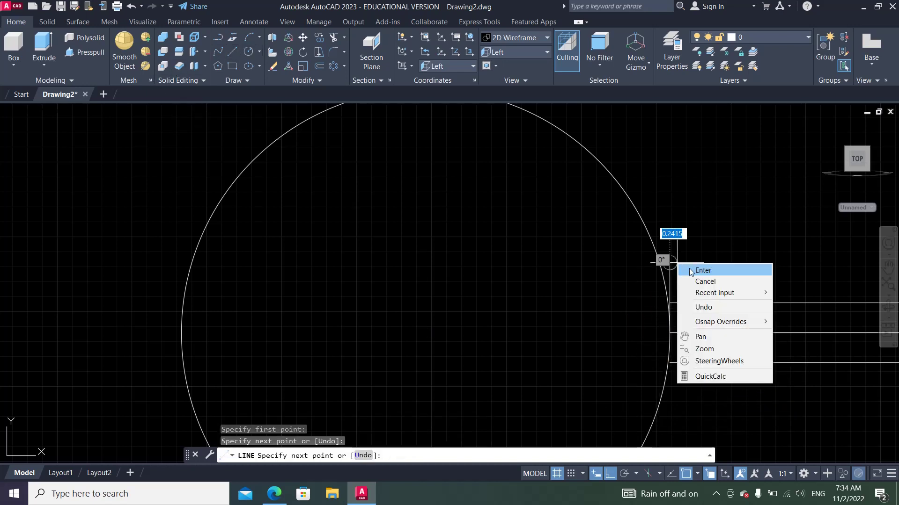
pyautogui.click(691, 268)
pyautogui.scroll(2, 679, 308)
pyautogui.scroll(2, 674, 307)
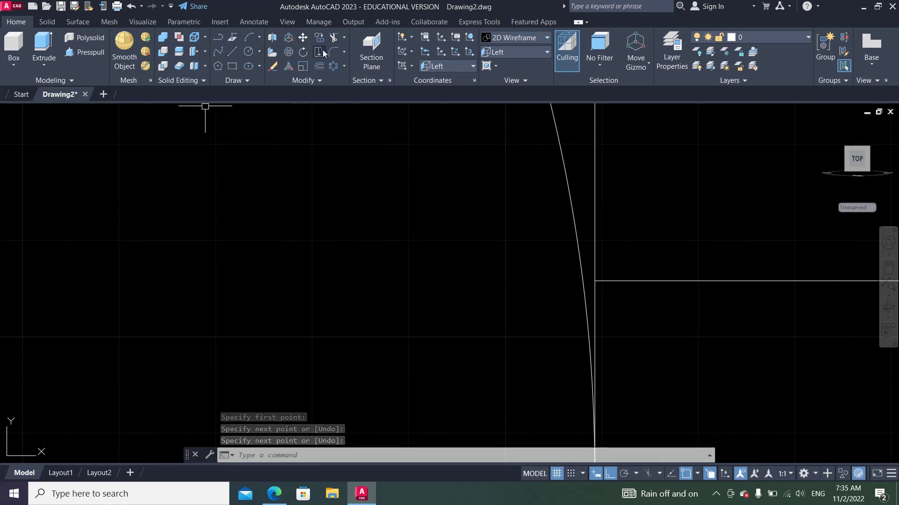
# Step: Trim the vertical stub above the horizontal line and zoom around to inspect
pyautogui.click(333, 37)
pyautogui.click(594, 206)
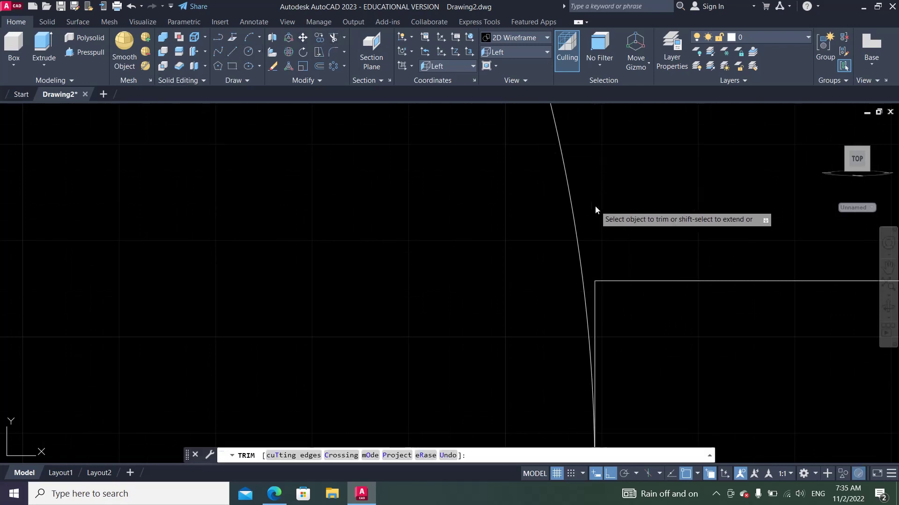
pyautogui.rightClick(599, 218)
pyautogui.click(608, 226)
pyautogui.scroll(-2, 606, 226)
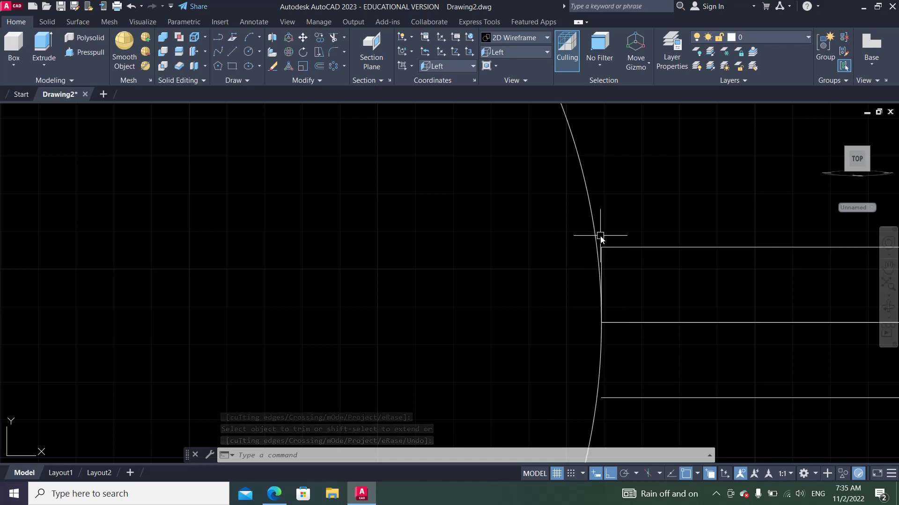
pyautogui.scroll(3, 599, 239)
pyautogui.scroll(-3, 599, 242)
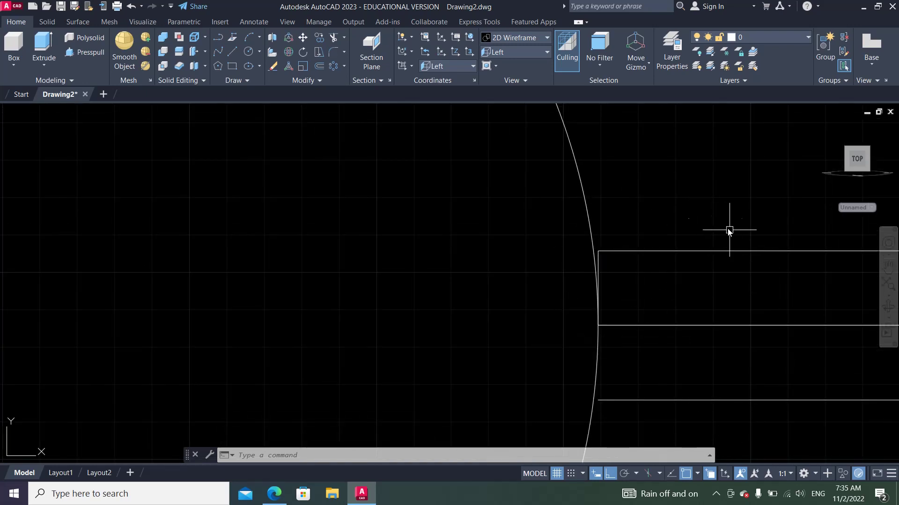
pyautogui.scroll(4, 622, 229)
pyautogui.scroll(2, 615, 231)
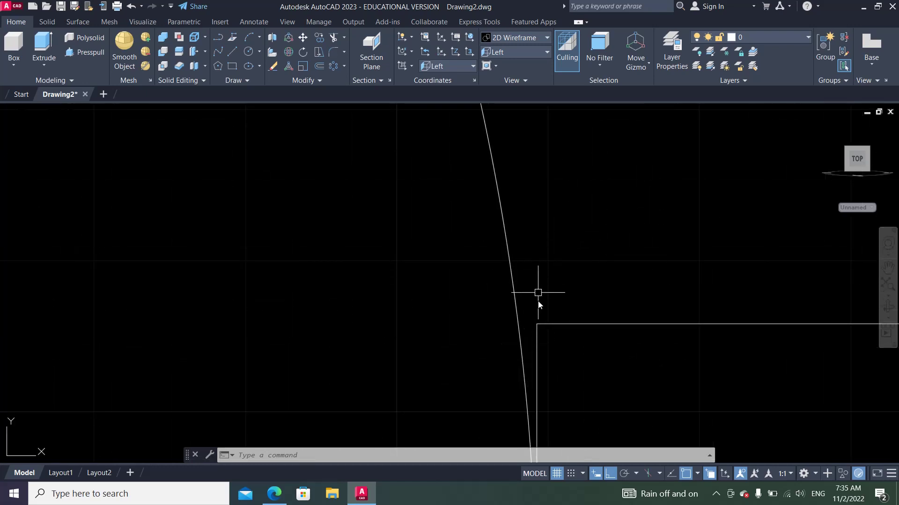
pyautogui.scroll(-2, 540, 262)
pyautogui.scroll(-2, 542, 261)
pyautogui.scroll(-2, 545, 260)
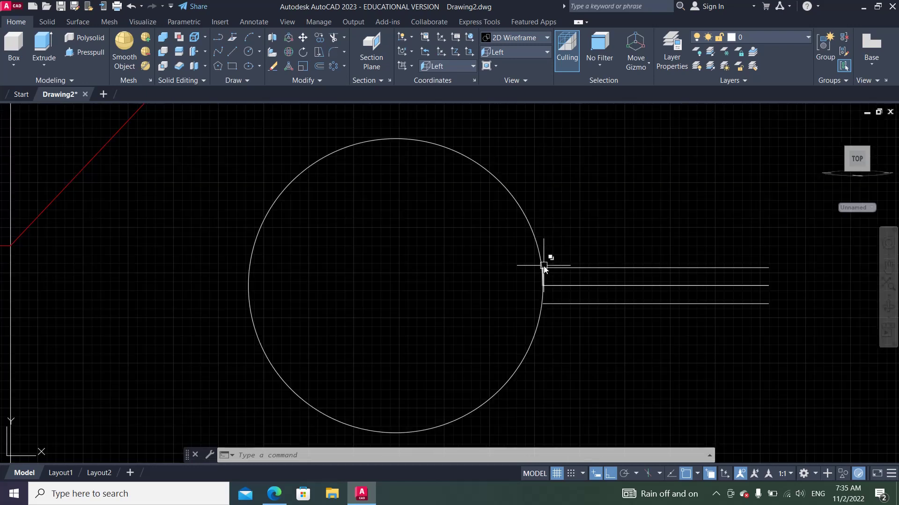
pyautogui.scroll(-4, 580, 266)
pyautogui.scroll(-2, 580, 265)
pyautogui.scroll(6, 445, 256)
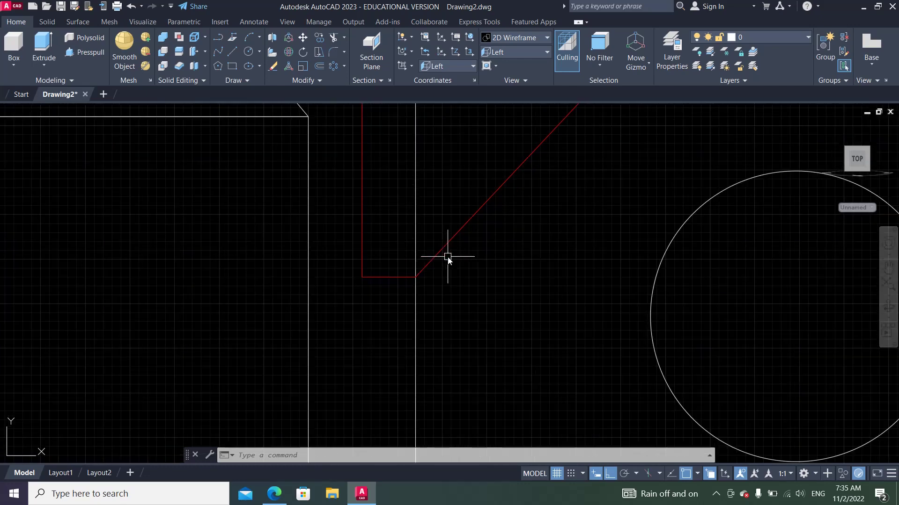
pyautogui.scroll(-2, 427, 311)
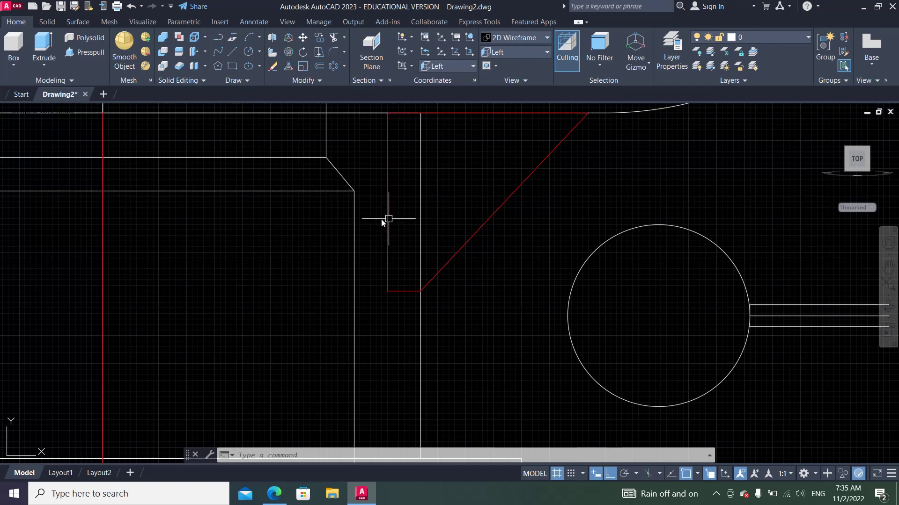
pyautogui.scroll(3, 749, 309)
pyautogui.scroll(2, 702, 317)
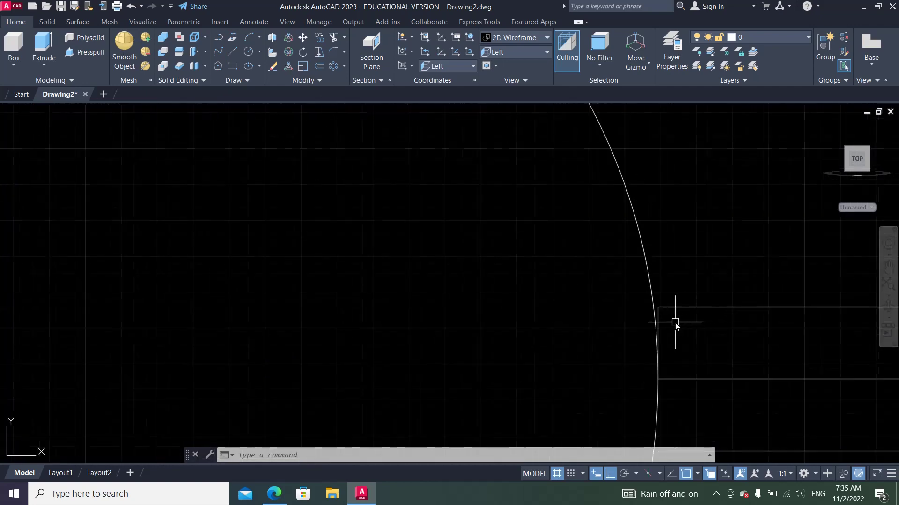
pyautogui.scroll(2, 646, 286)
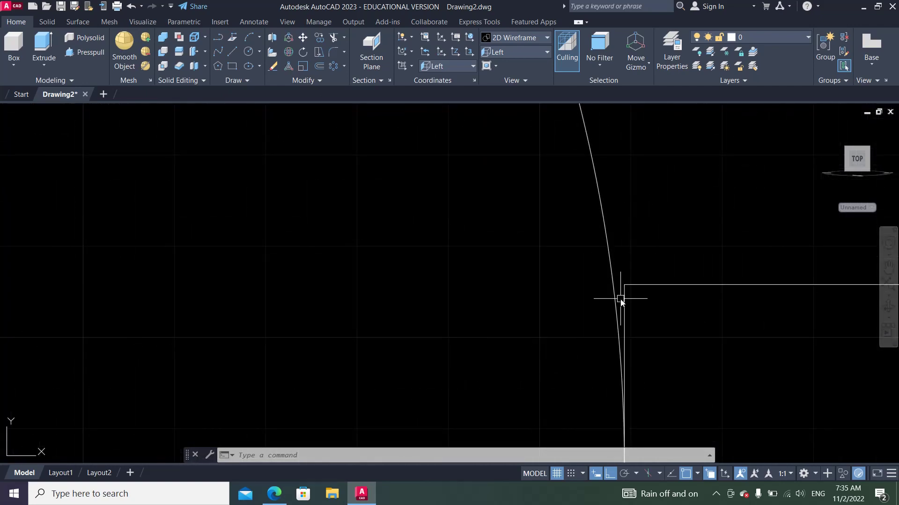
pyautogui.scroll(-3, 627, 291)
pyautogui.scroll(1, 630, 275)
pyautogui.scroll(1, 602, 287)
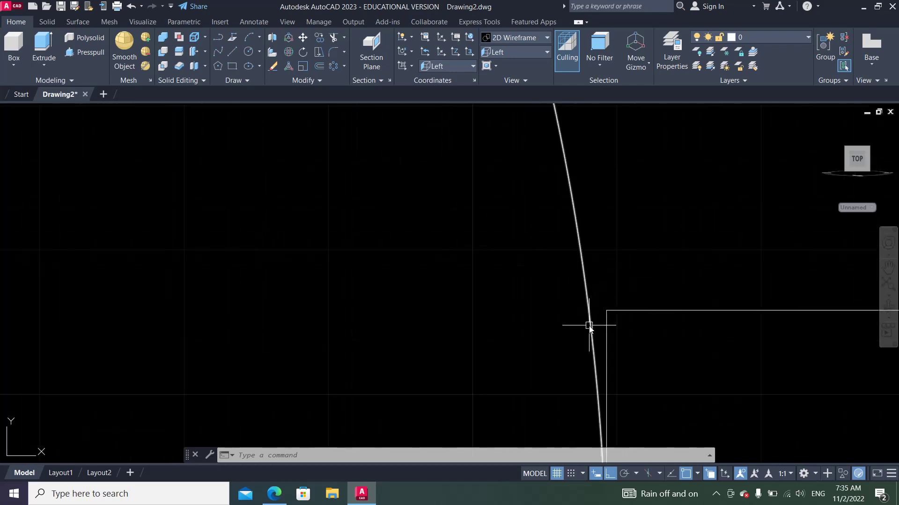
pyautogui.scroll(2, 591, 323)
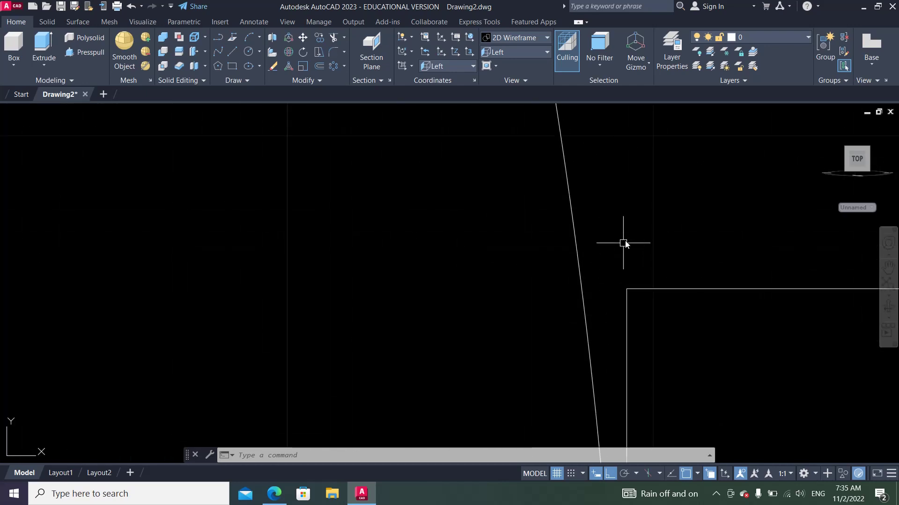
pyautogui.scroll(-2, 644, 265)
pyautogui.scroll(-2, 645, 282)
pyautogui.scroll(-1, 646, 282)
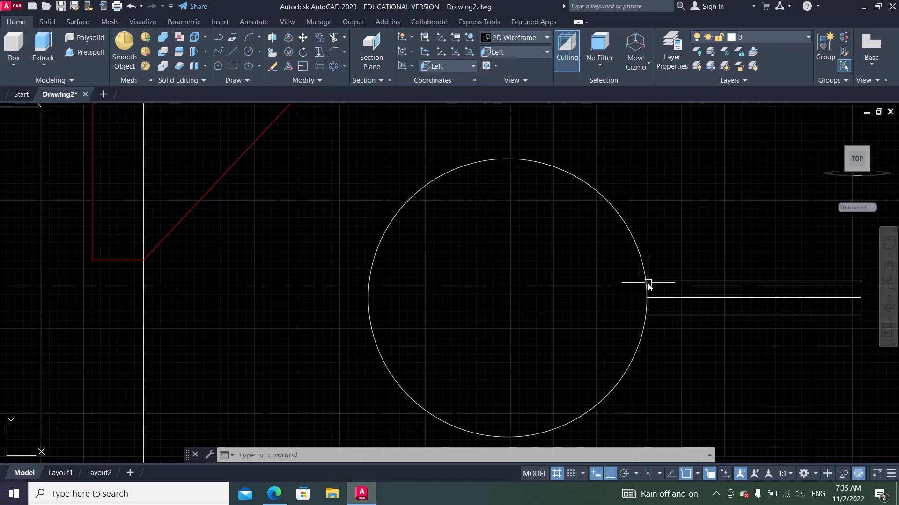
pyautogui.scroll(-2, 646, 283)
pyautogui.scroll(2, 441, 271)
pyautogui.scroll(2, 440, 277)
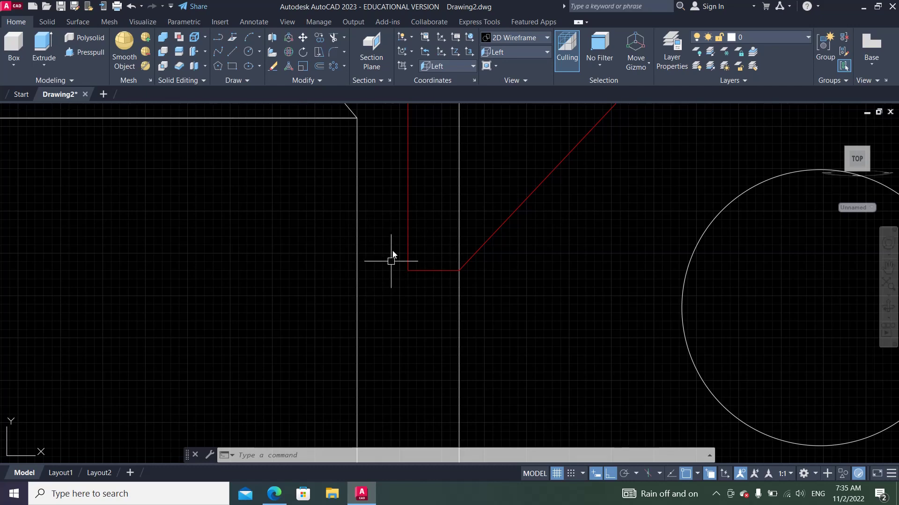
pyautogui.scroll(-3, 423, 286)
# Step: Join the top, diagonal, bottom and left red rib edges into one 3D polyline
pyautogui.scroll(-1, 439, 267)
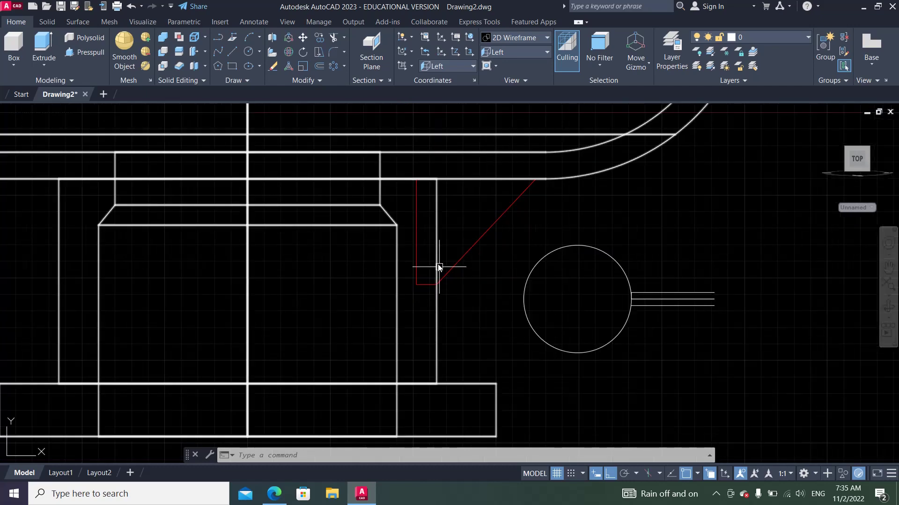
pyautogui.click(278, 82)
pyautogui.click(313, 111)
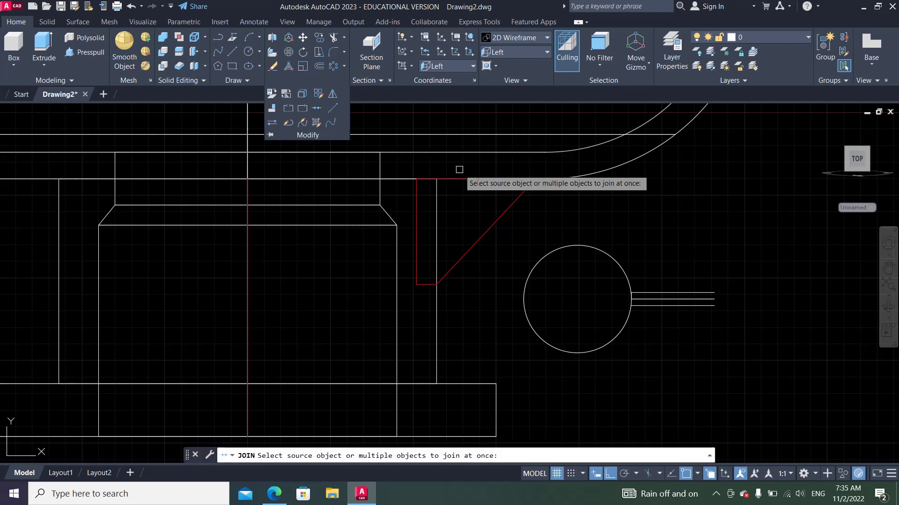
pyautogui.click(481, 178)
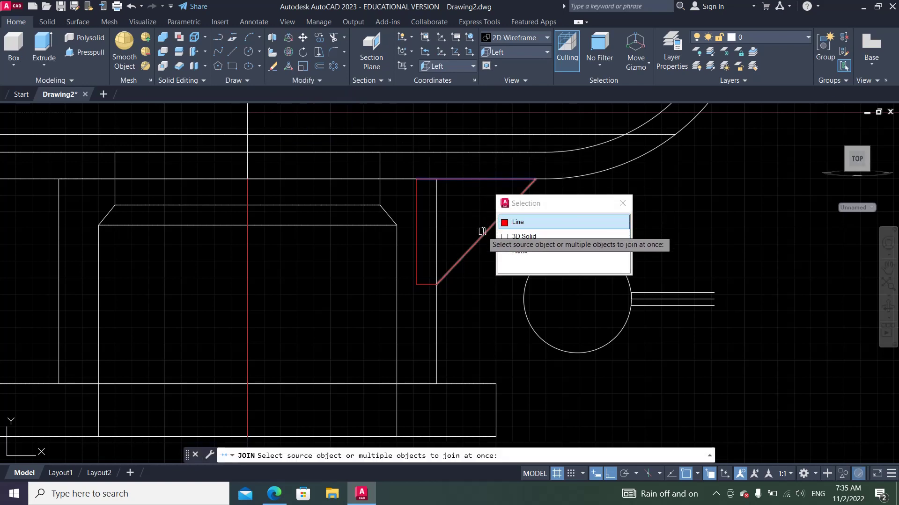
pyautogui.click(505, 224)
pyautogui.click(442, 277)
pyautogui.click(428, 284)
pyautogui.click(417, 255)
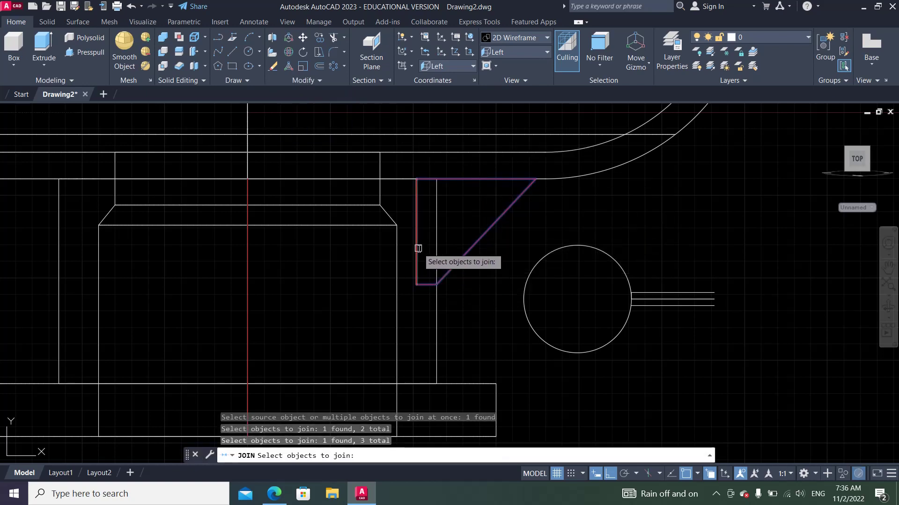
pyautogui.press('Return')
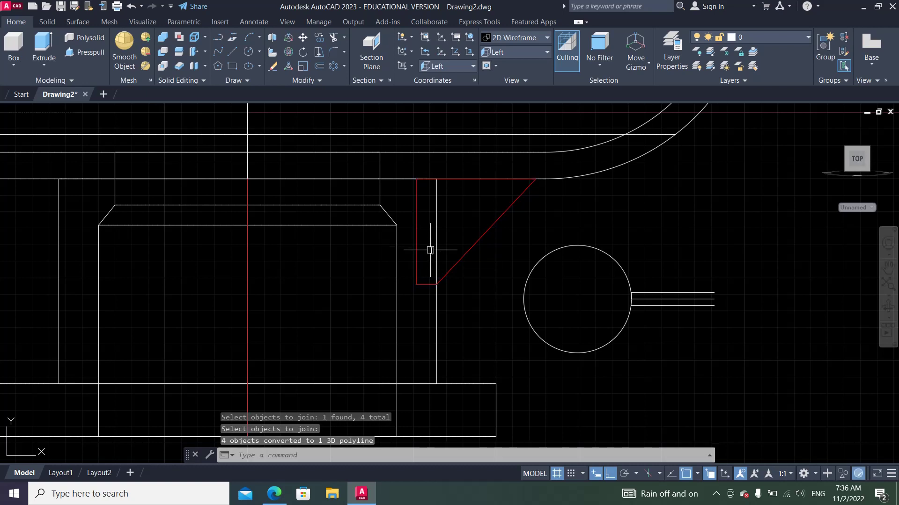
# Step: Erase the small circle and its three parallel lines with a crossing window
pyautogui.click(273, 66)
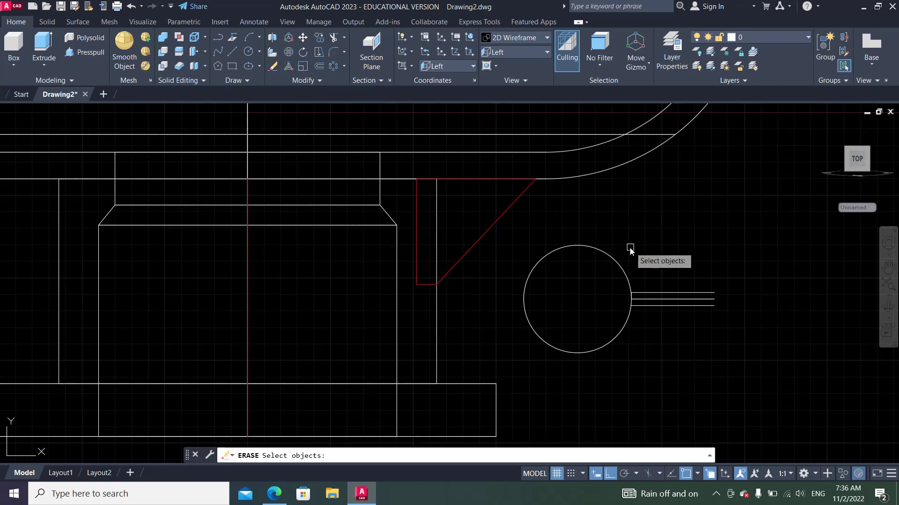
pyautogui.click(670, 247)
pyautogui.click(575, 360)
pyautogui.press('Return')
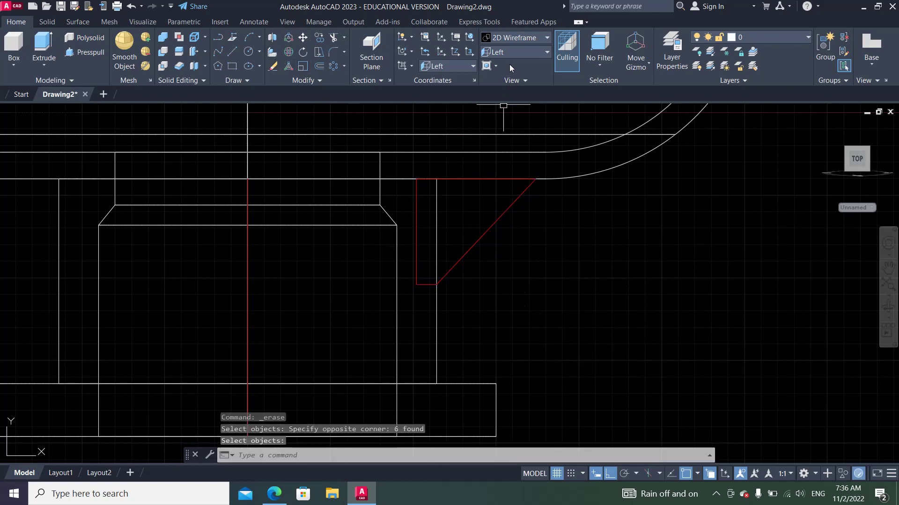
# Step: Switch to the Top view of the casting and zoom in
pyautogui.click(514, 51)
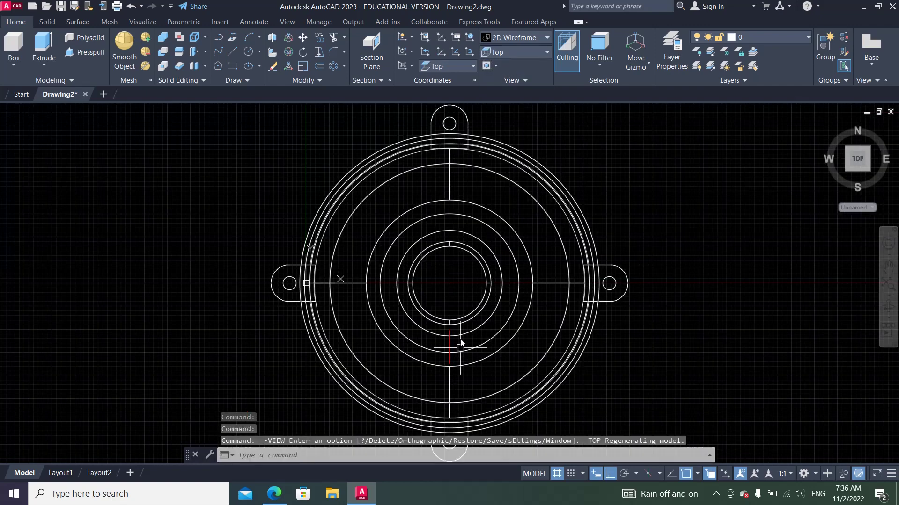
pyautogui.scroll(4, 451, 373)
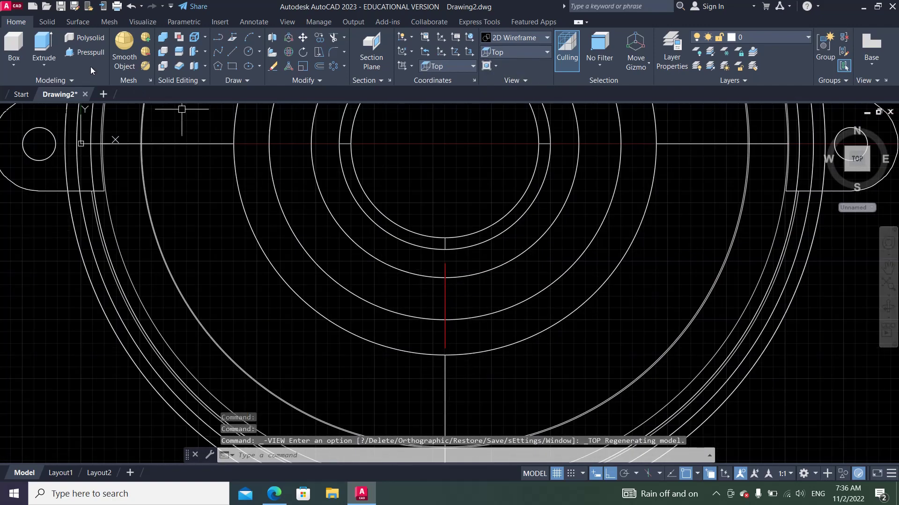
pyautogui.click(44, 47)
# Step: Extrude the red vertical rib profile below the hub to a height of 7
pyautogui.click(444, 298)
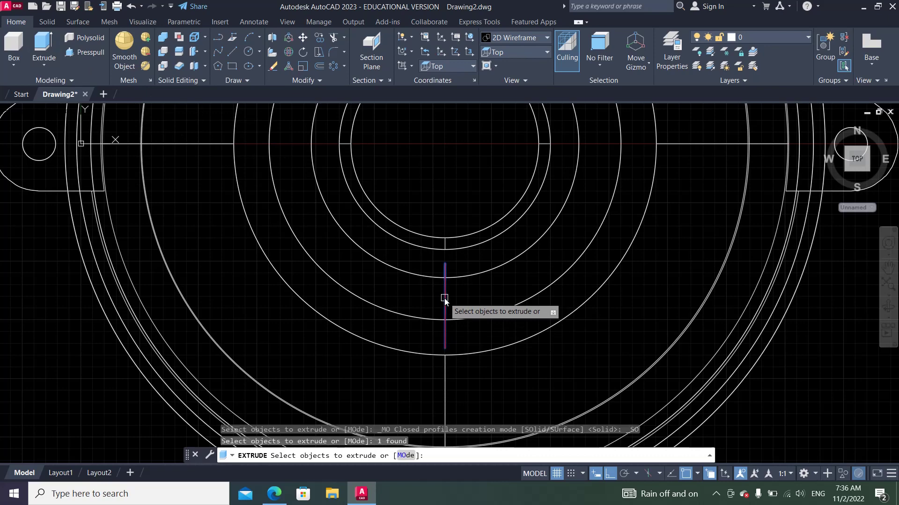
pyautogui.rightClick(445, 298)
pyautogui.click(461, 305)
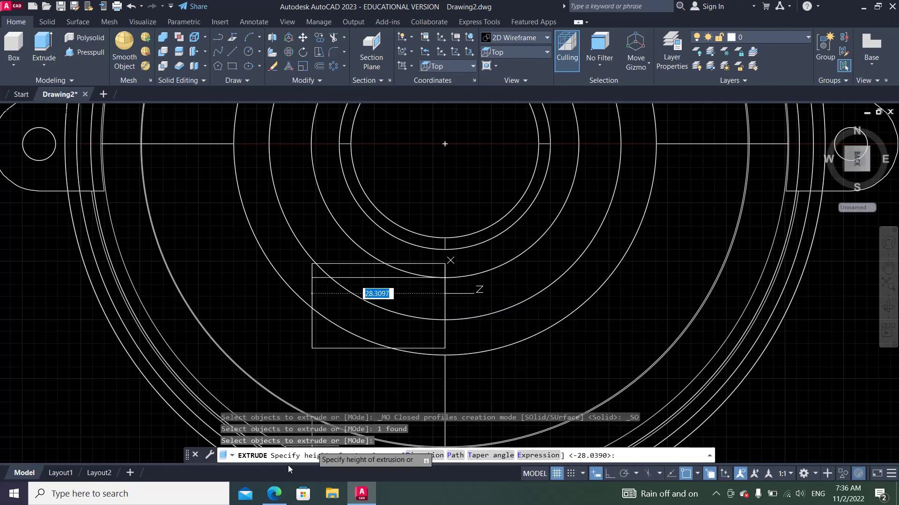
pyautogui.click(281, 492)
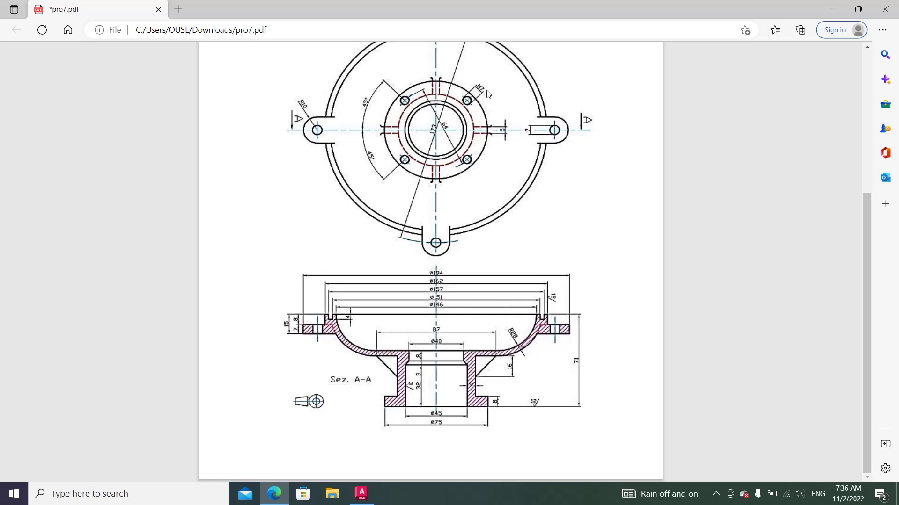
pyautogui.click(361, 500)
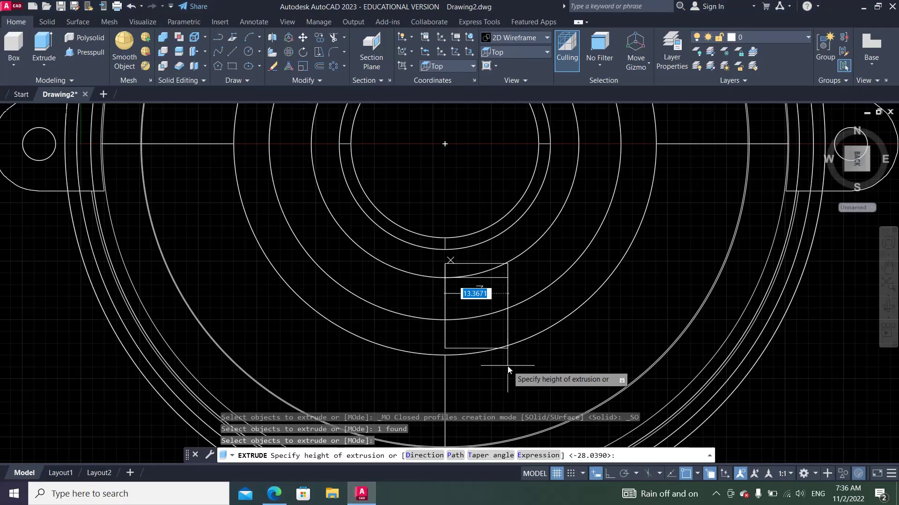
pyautogui.write('7')
pyautogui.press('Return')
pyautogui.scroll(-2, 431, 384)
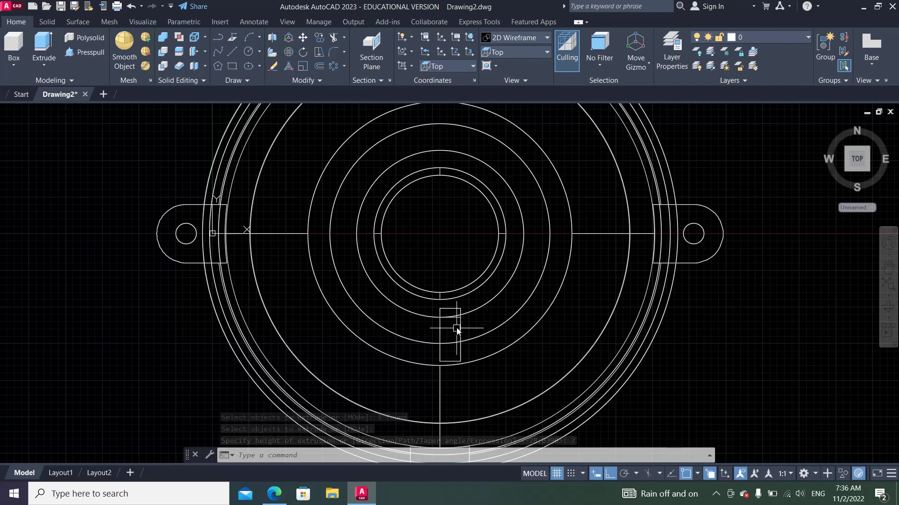
pyautogui.scroll(-2, 424, 244)
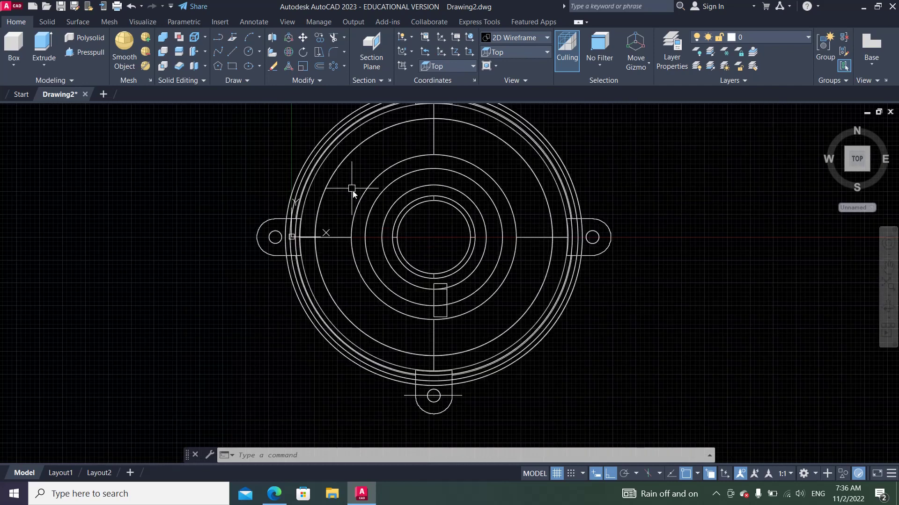
# Step: Try moving the small rib rectangle 3 units, then undo to see the whole part
pyautogui.click(303, 40)
pyautogui.click(445, 300)
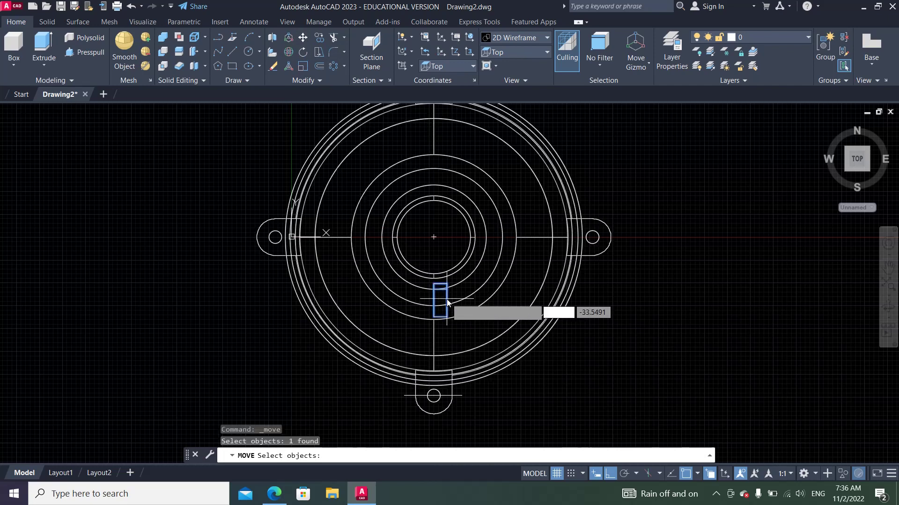
pyautogui.press('Return')
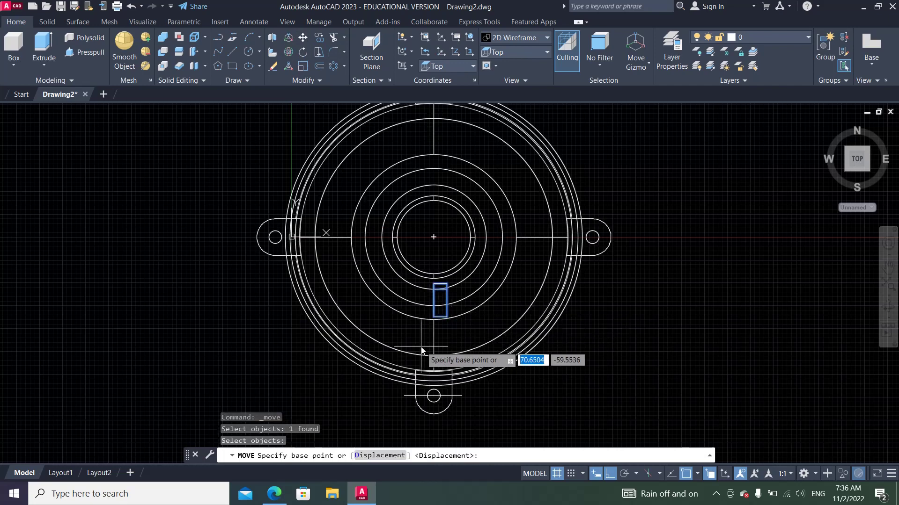
pyautogui.click(435, 287)
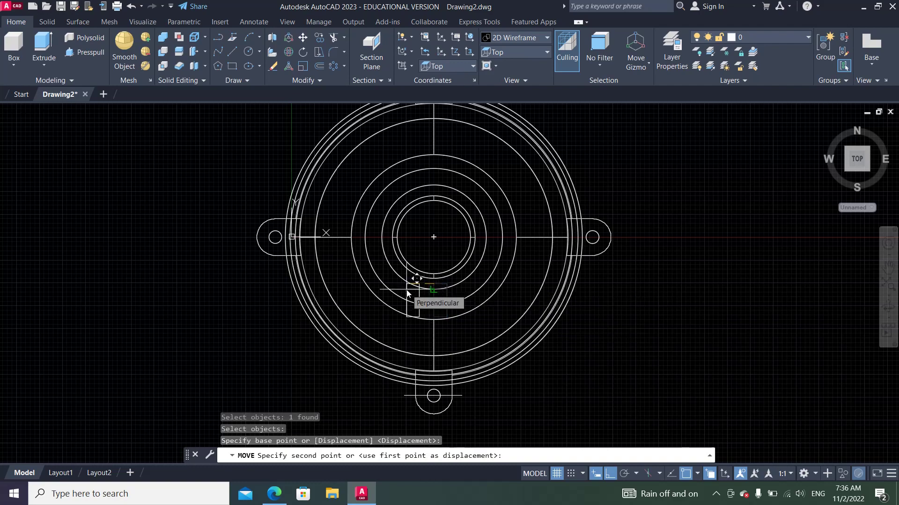
pyautogui.write('3.5')
pyautogui.press('Return')
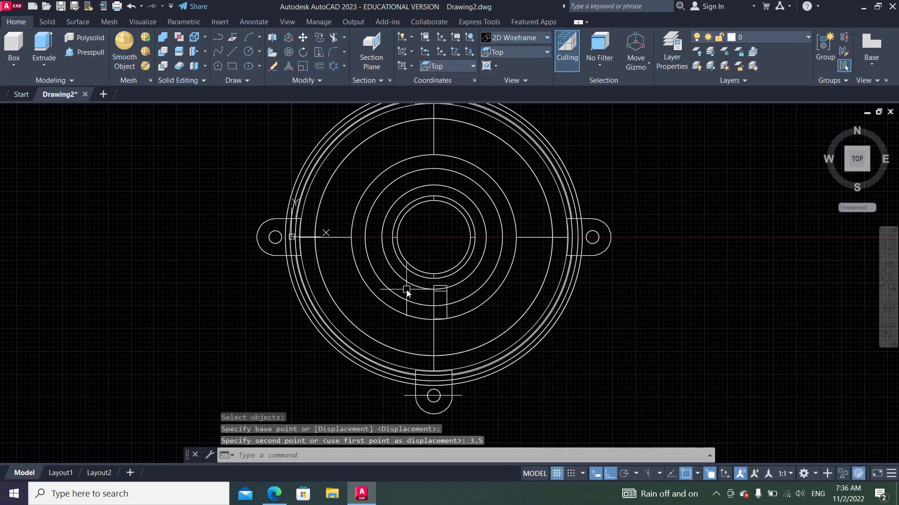
pyautogui.scroll(4, 454, 307)
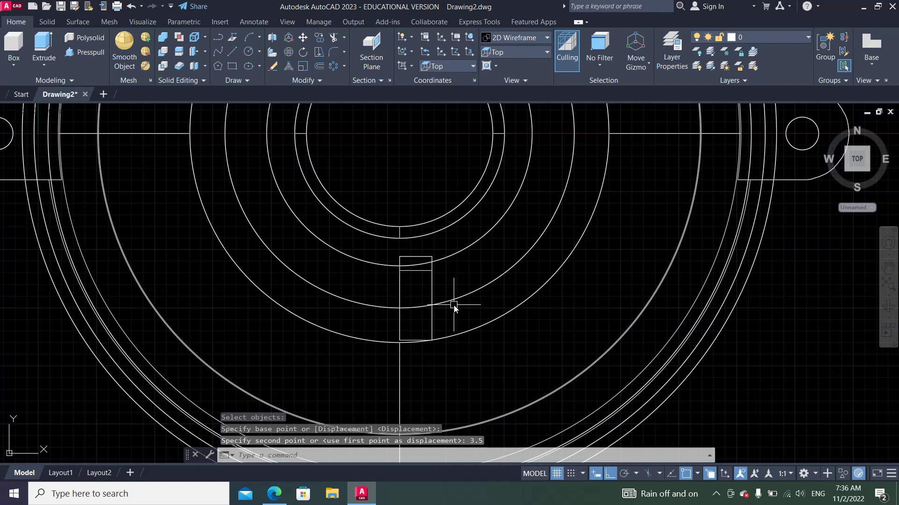
pyautogui.hotkey('ctrl', 'z')
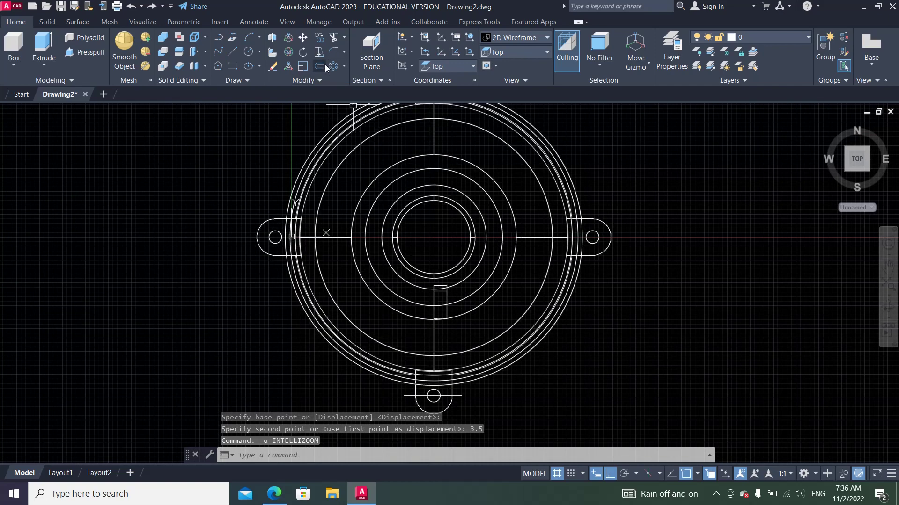
# Step: Move the small rib rectangle 3.5 units so it centres on the vertical centreline
pyautogui.click(302, 38)
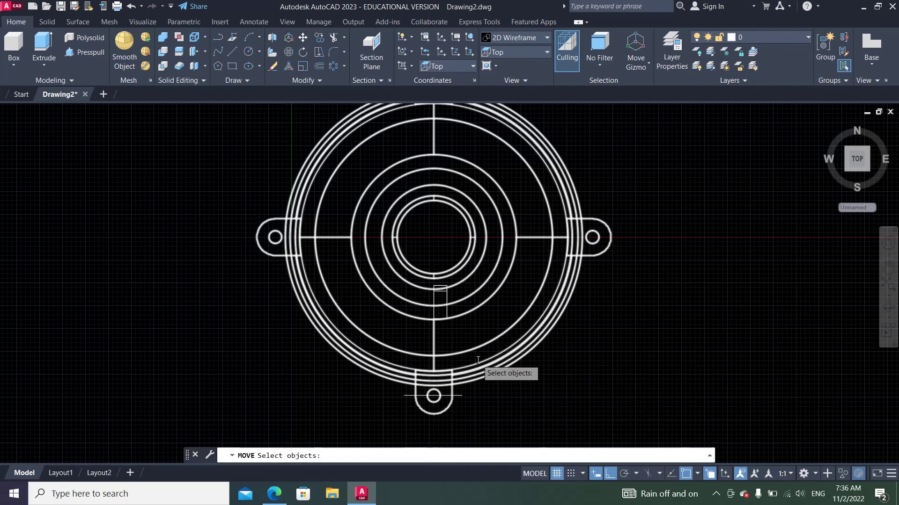
pyautogui.scroll(2, 478, 360)
pyautogui.click(423, 279)
pyautogui.press('Return')
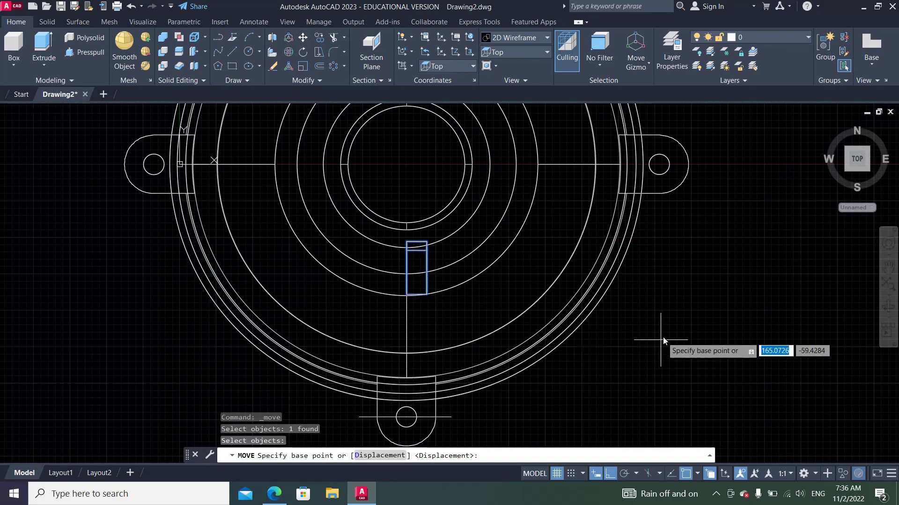
pyautogui.click(669, 341)
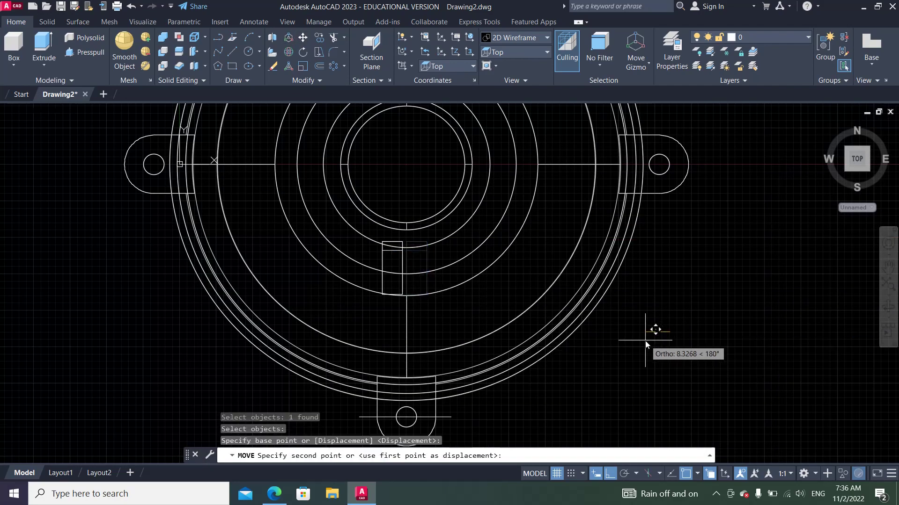
pyautogui.write('3.5')
pyautogui.press('Return')
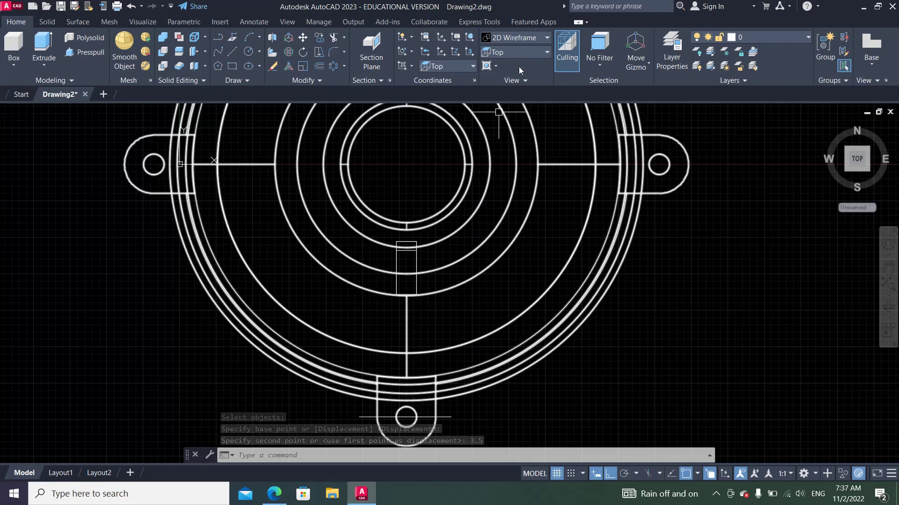
# Step: Switch to SW Isometric view with Conceptual visual style
pyautogui.click(533, 51)
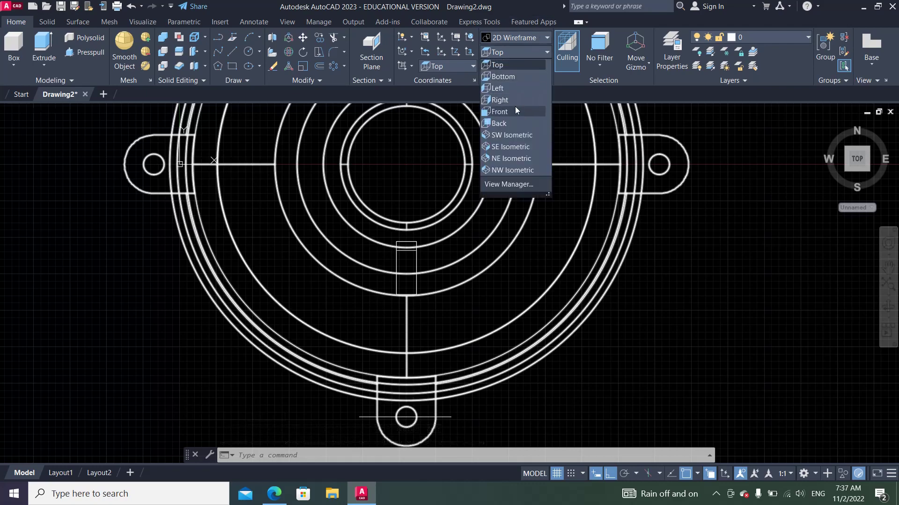
pyautogui.click(513, 136)
pyautogui.click(515, 38)
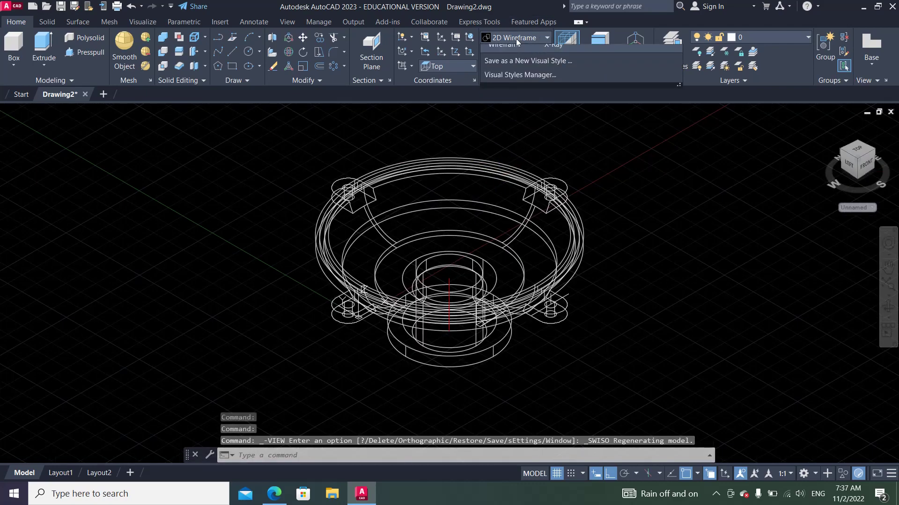
pyautogui.click(546, 58)
pyautogui.write('orbit')
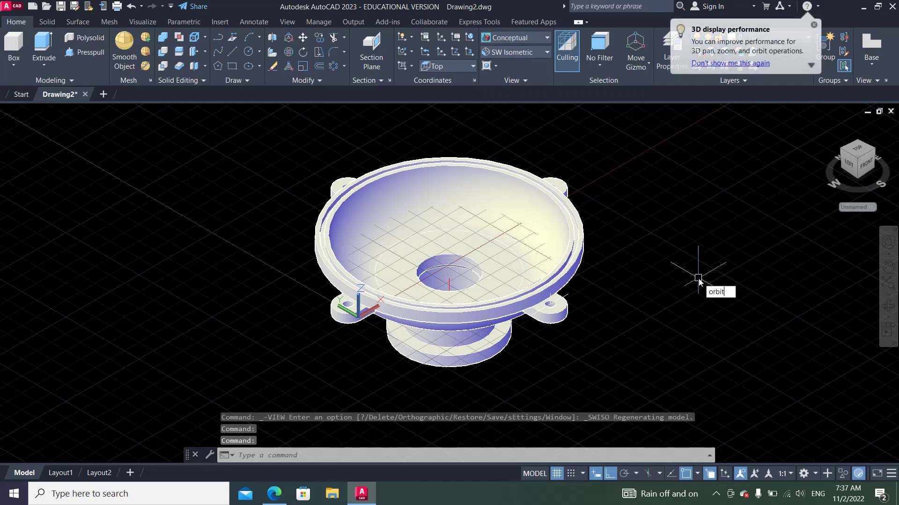
# Step: Orbit the model to inspect the underside of the bowl, then exit orbit
pyautogui.press('Return')
pyautogui.moveTo(549, 336)
pyautogui.mouseDown()
pyautogui.moveTo(543, 250)
pyautogui.moveTo(597, 271)
pyautogui.moveTo(300, 281)
pyautogui.moveTo(601, 287)
pyautogui.mouseUp()
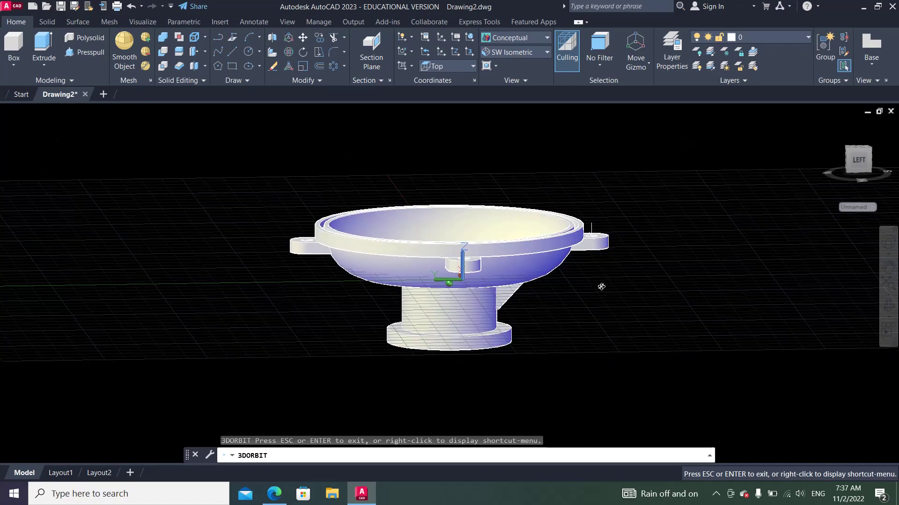
pyautogui.scroll(1, 601, 287)
pyautogui.scroll(3, 561, 288)
pyautogui.scroll(2, 508, 290)
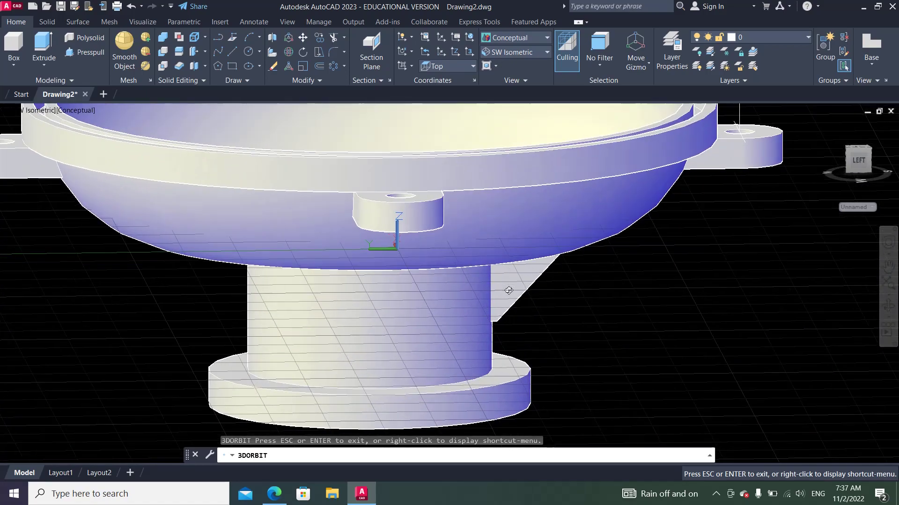
pyautogui.moveTo(509, 290)
pyautogui.mouseDown()
pyautogui.moveTo(493, 275)
pyautogui.moveTo(217, 259)
pyautogui.moveTo(510, 278)
pyautogui.moveTo(499, 267)
pyautogui.moveTo(505, 287)
pyautogui.moveTo(499, 267)
pyautogui.moveTo(437, 263)
pyautogui.moveTo(505, 300)
pyautogui.mouseUp()
pyautogui.rightClick(575, 307)
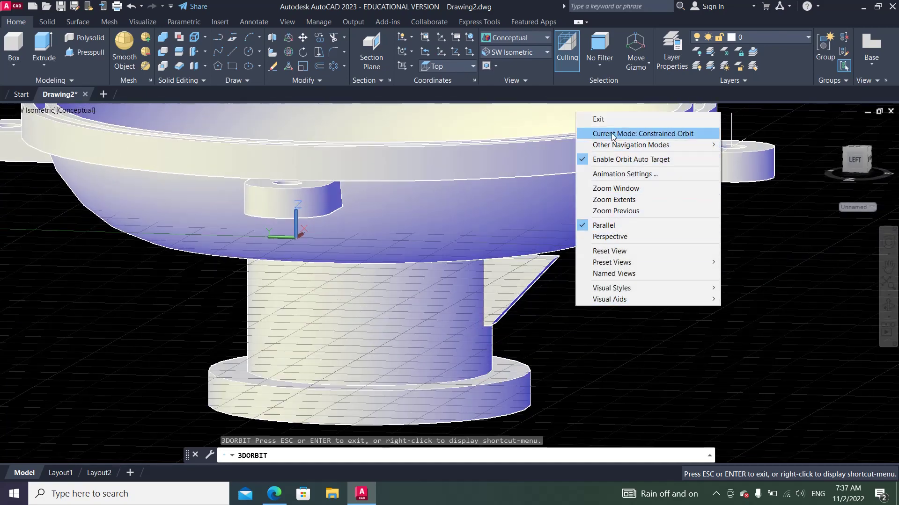
pyautogui.click(611, 119)
# Step: Undo the orbit, the rib move and the rib extrusion
pyautogui.hotkey('ctrl', 'z')
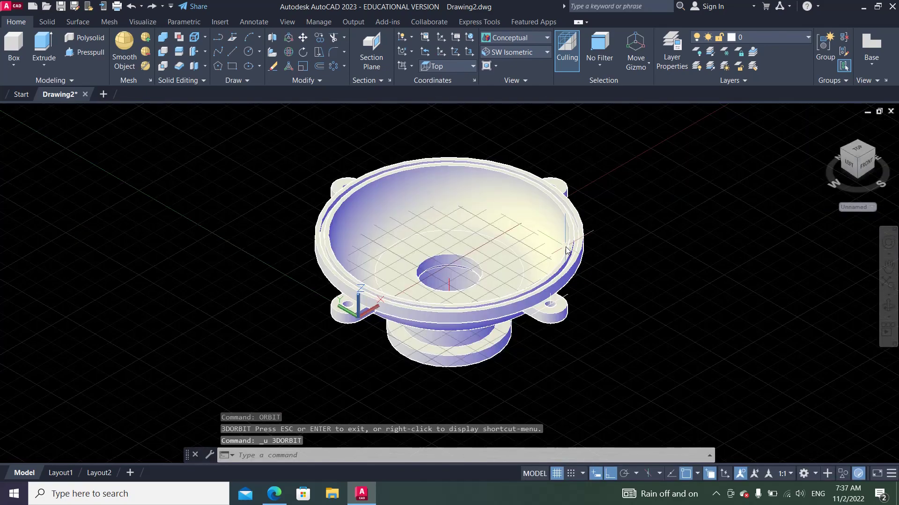
pyautogui.hotkey('ctrl', 'z')
pyautogui.hotkey('ctrl', 'z')
pyautogui.hotkey('ctrl', 'z')
pyautogui.hotkey('ctrl', 'z')
pyautogui.hotkey('ctrl', 'z')
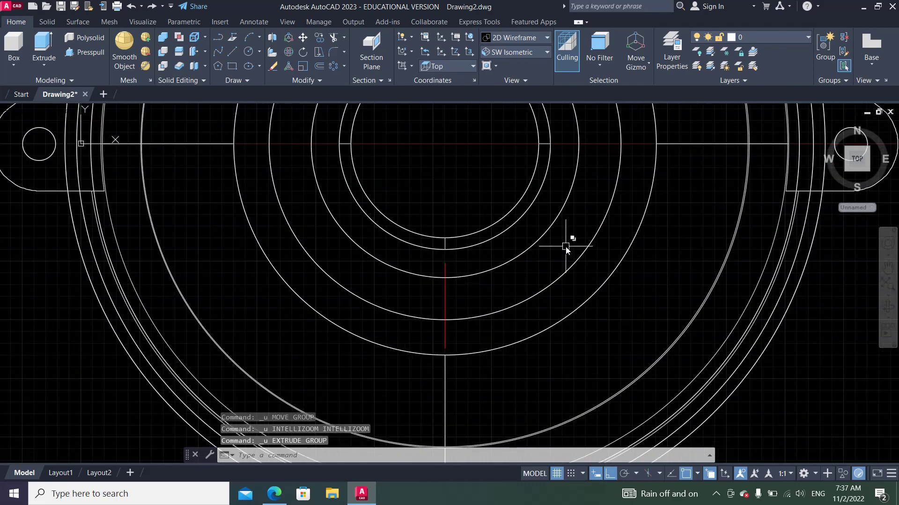
pyautogui.hotkey('ctrl', 'z')
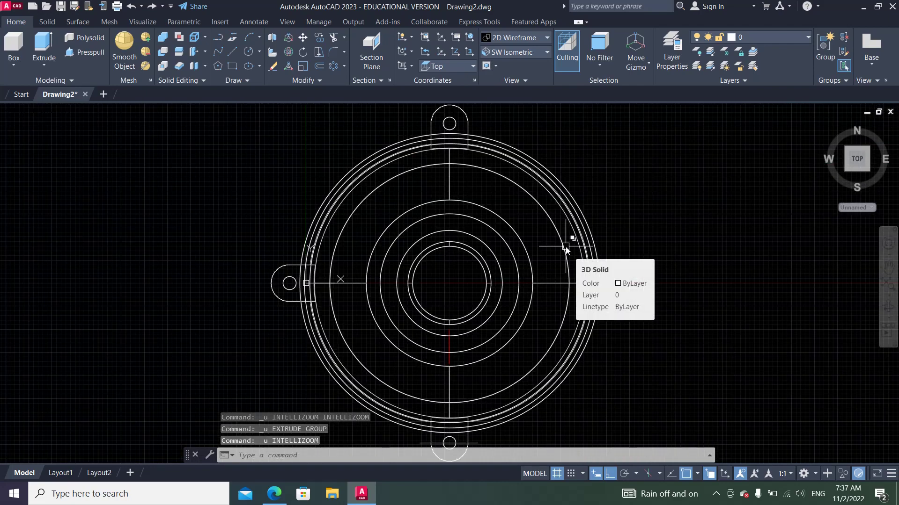
# Step: Show the bowl in Conceptual style from the SW Isometric view again
pyautogui.click(526, 54)
pyautogui.click(526, 39)
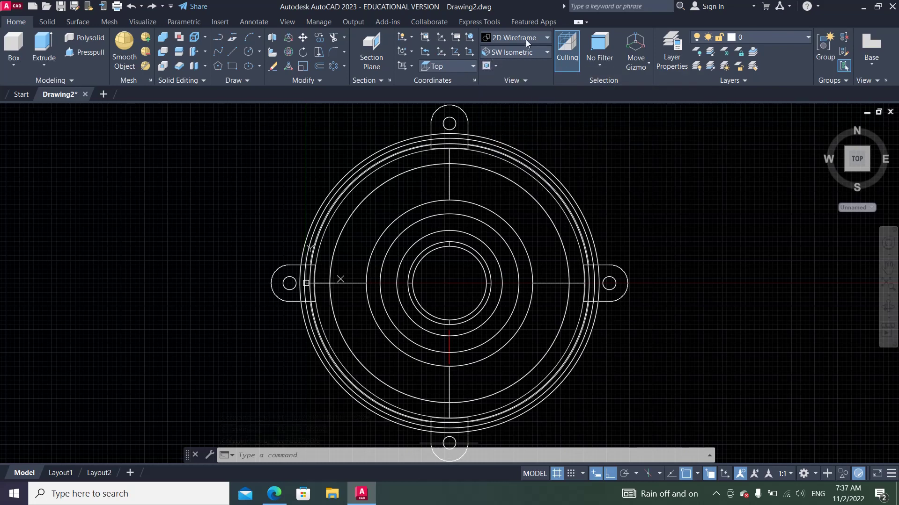
pyautogui.click(526, 39)
pyautogui.click(555, 65)
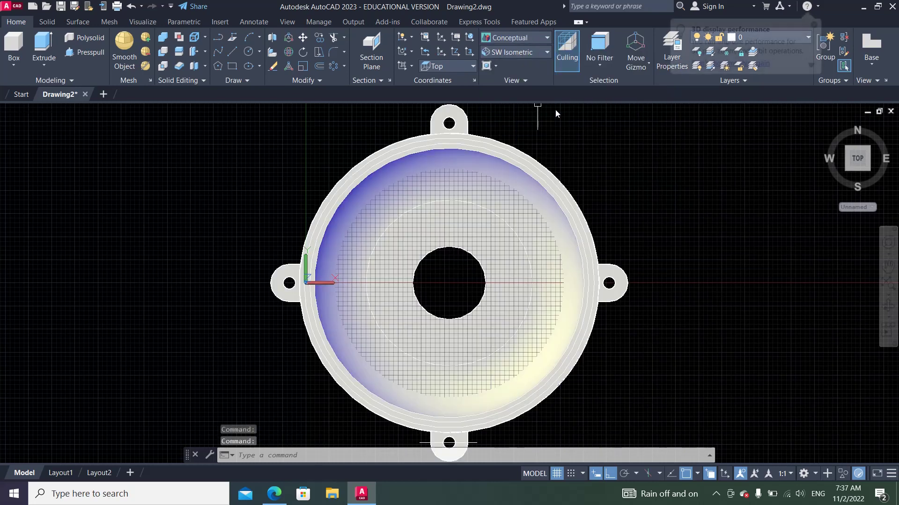
pyautogui.click(522, 54)
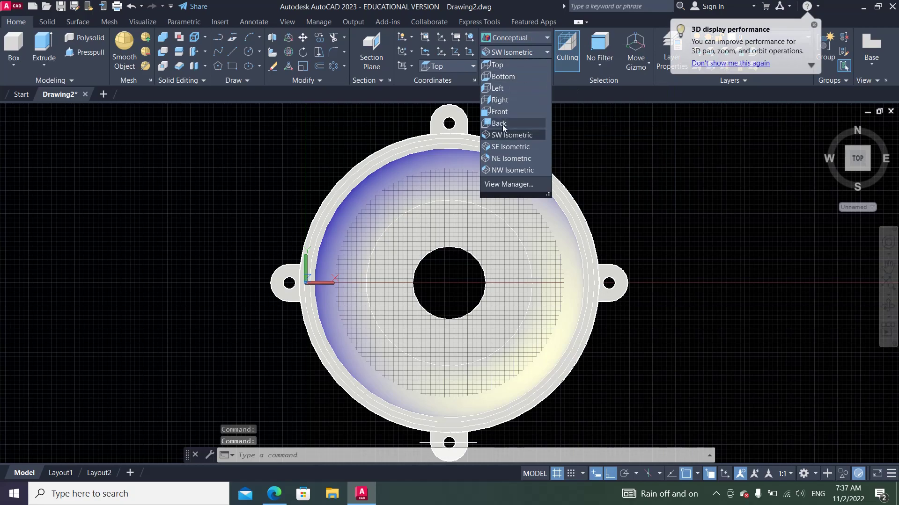
pyautogui.click(507, 136)
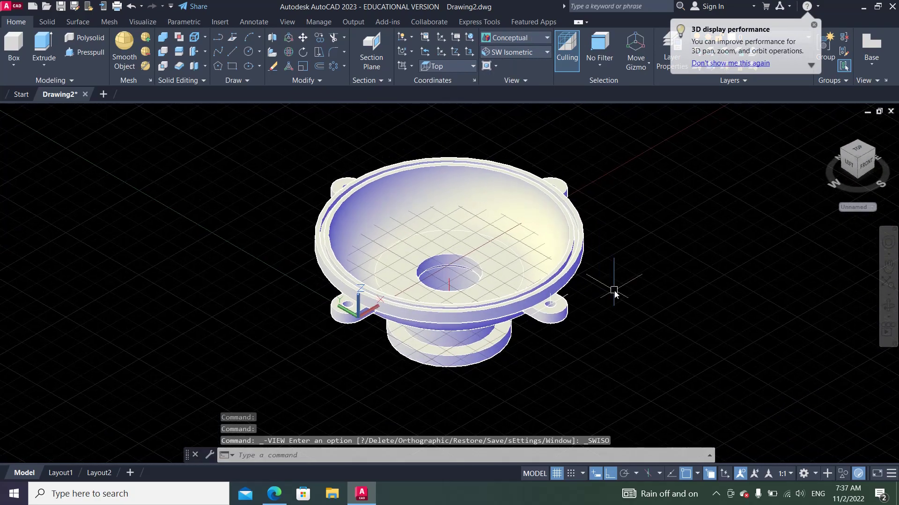
# Step: Orbit to a lower angle, check Top view, then return to SW Isometric
pyautogui.write('orbit')
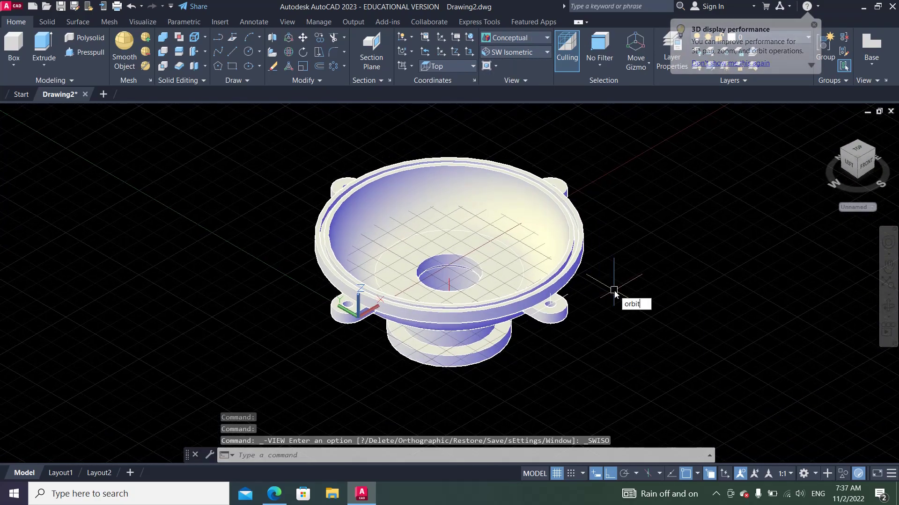
pyautogui.press('Return')
pyautogui.moveTo(614, 291)
pyautogui.mouseDown()
pyautogui.moveTo(524, 252)
pyautogui.moveTo(560, 285)
pyautogui.moveTo(492, 310)
pyautogui.mouseUp()
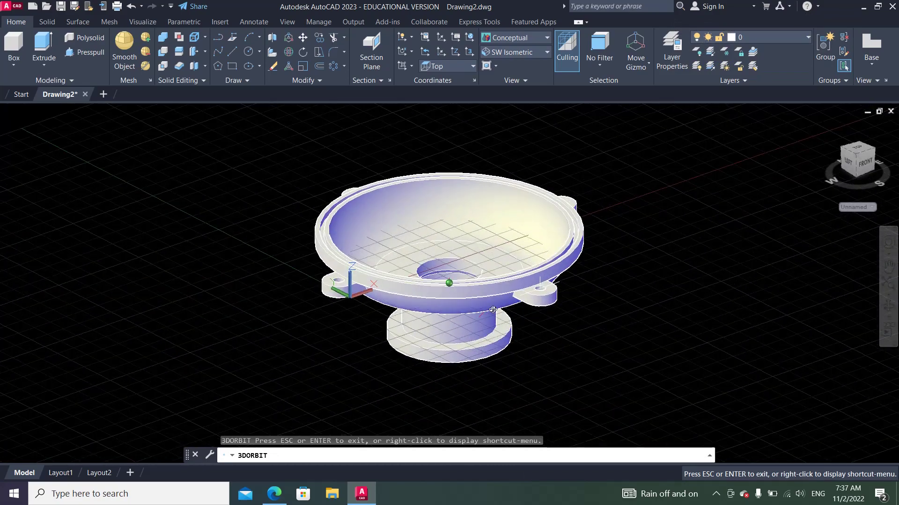
pyautogui.click(528, 53)
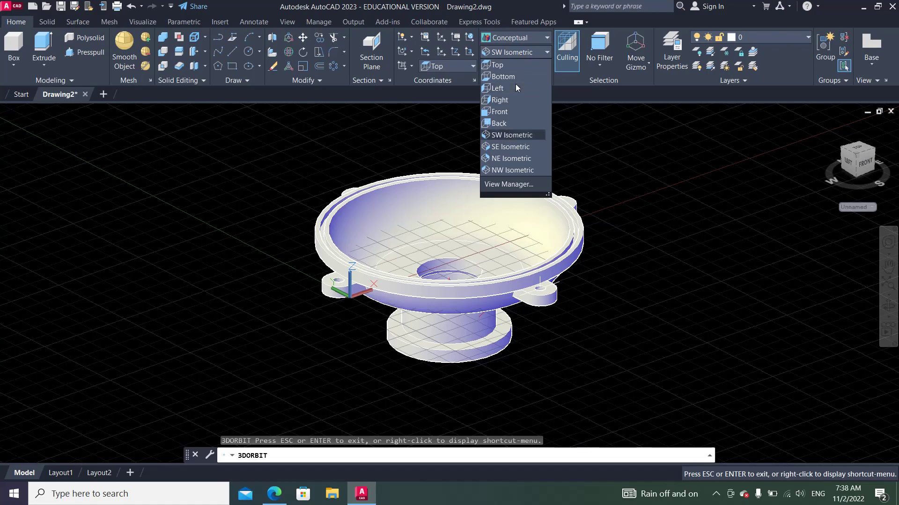
pyautogui.click(507, 66)
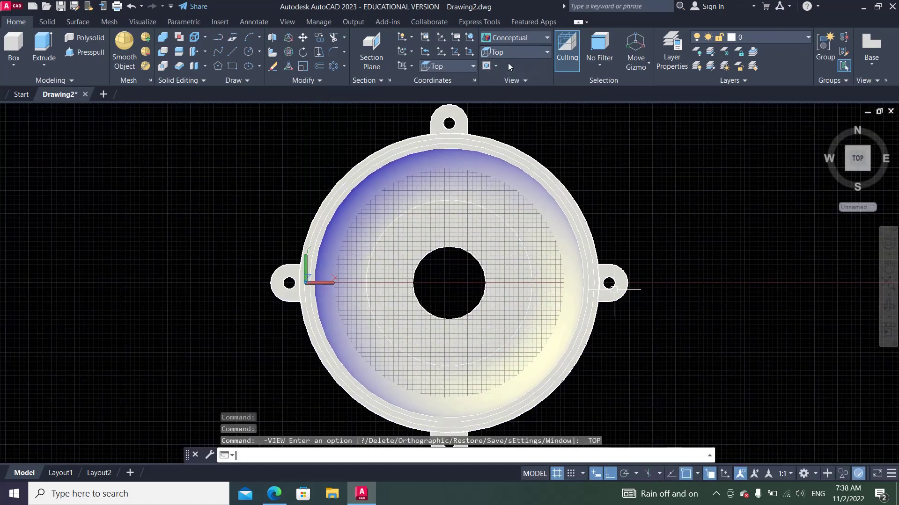
pyautogui.click(510, 56)
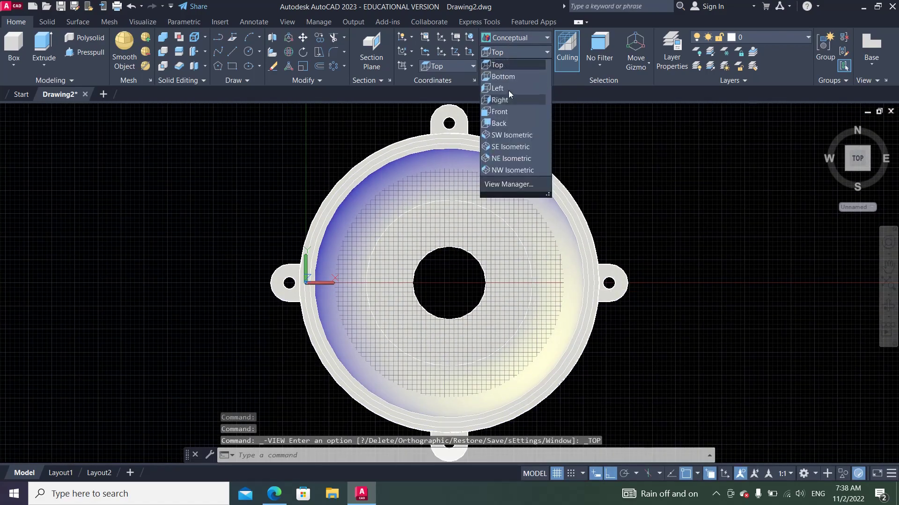
pyautogui.click(506, 136)
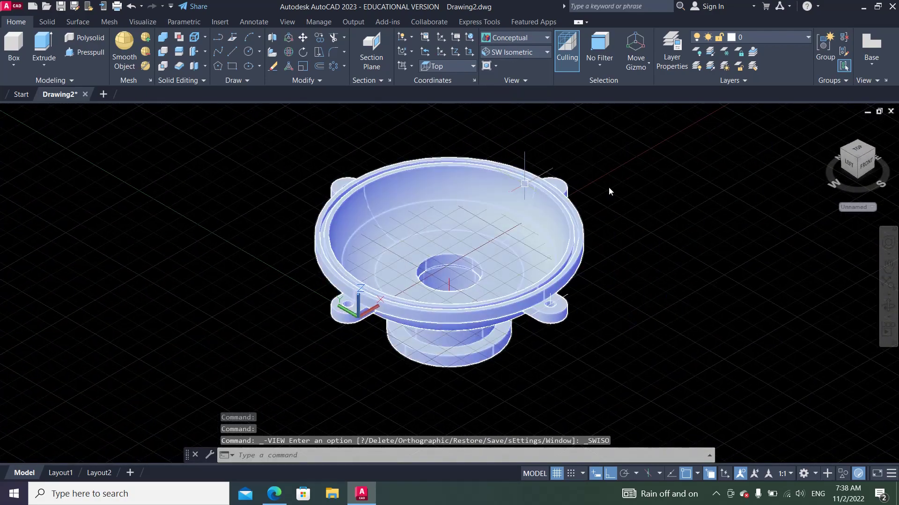
# Step: Orbit the bowl to a side-on elevation view and exit orbit
pyautogui.write('orbit')
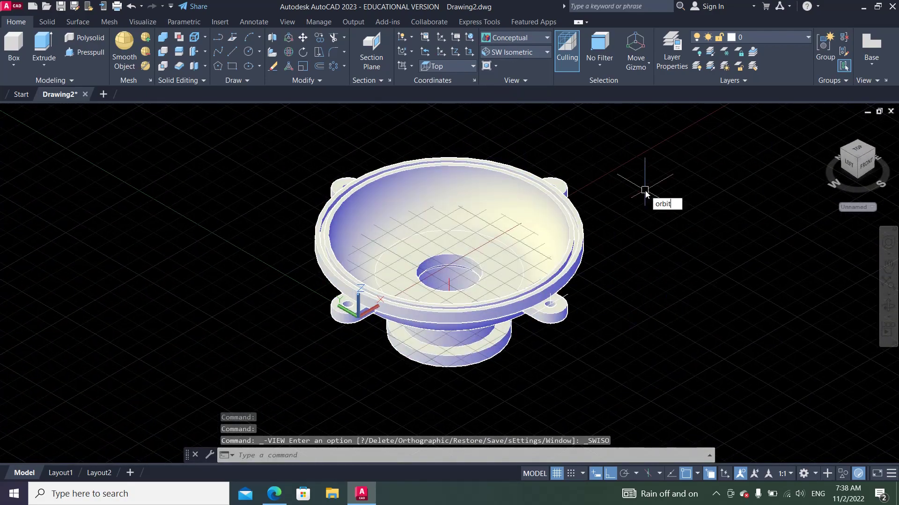
pyautogui.press('Return')
pyautogui.moveTo(437, 308); pyautogui.dragTo(536, 295)
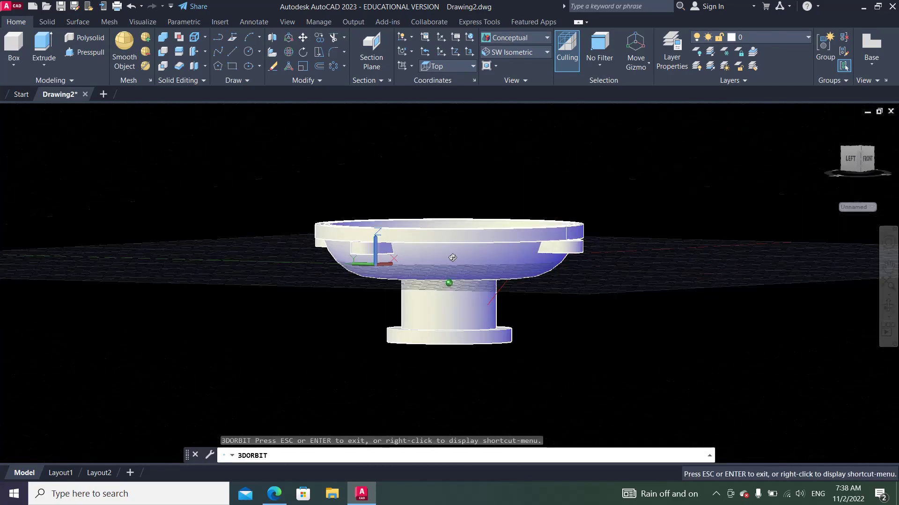
pyautogui.rightClick(536, 295)
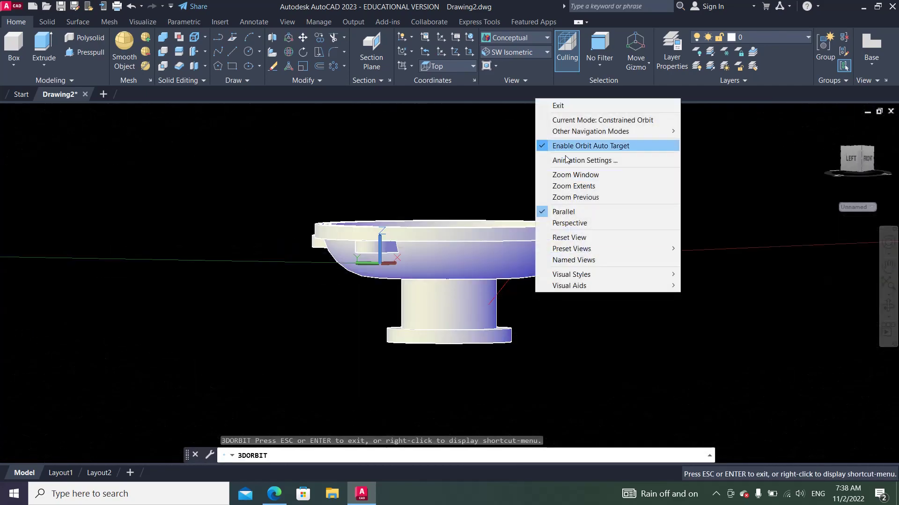
pyautogui.click(558, 105)
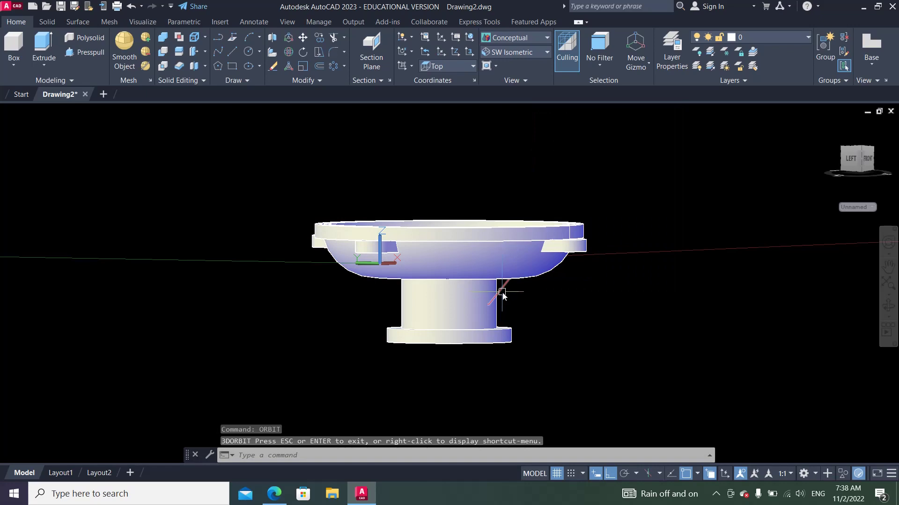
pyautogui.click(515, 38)
# Step: Set 2D Wireframe display and start a JOIN on the rib profile
pyautogui.click(500, 89)
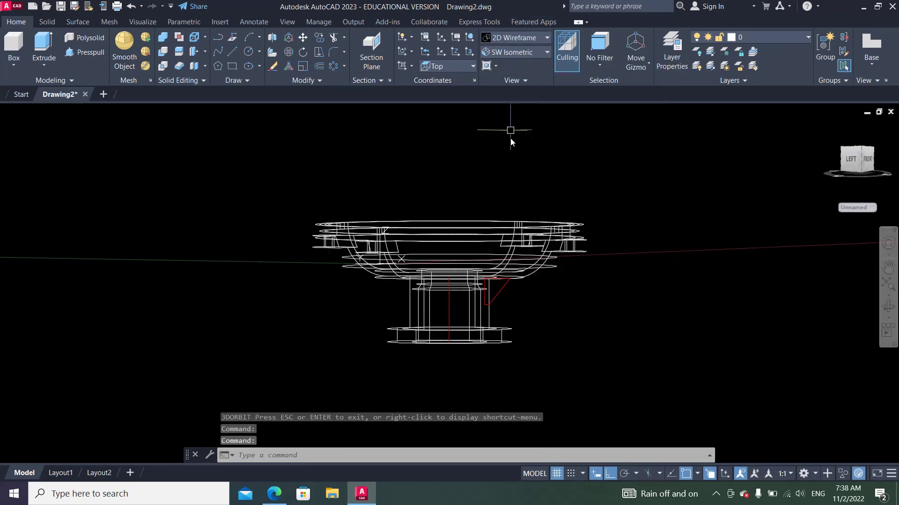
pyautogui.scroll(5, 499, 260)
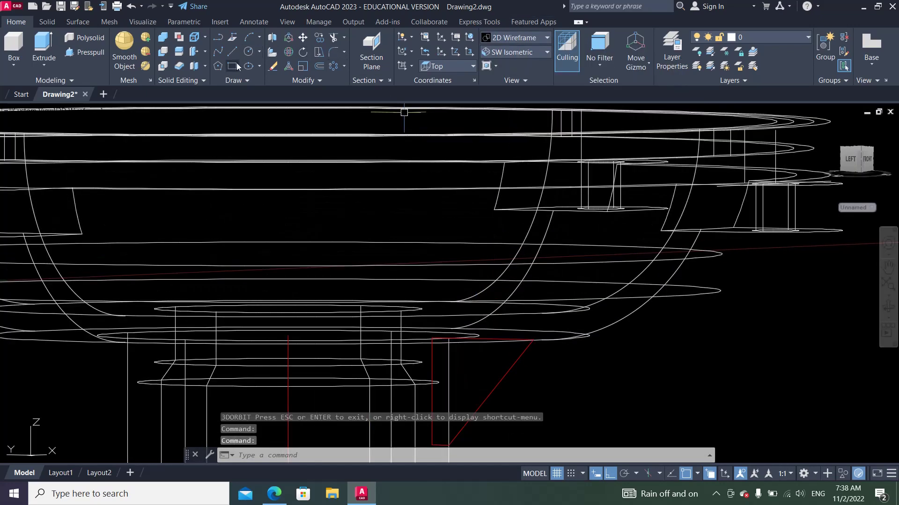
pyautogui.click(308, 83)
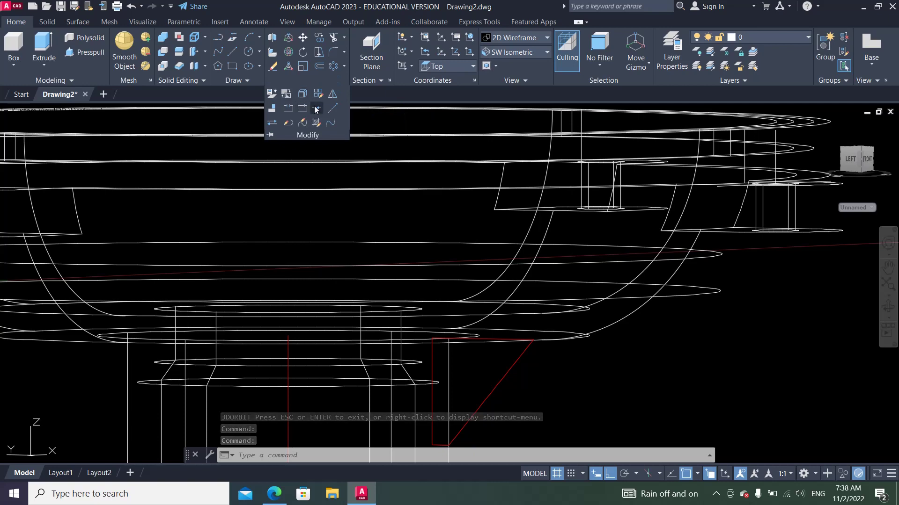
pyautogui.click(316, 109)
pyautogui.scroll(2, 491, 328)
pyautogui.scroll(-3, 510, 280)
pyautogui.scroll(4, 505, 256)
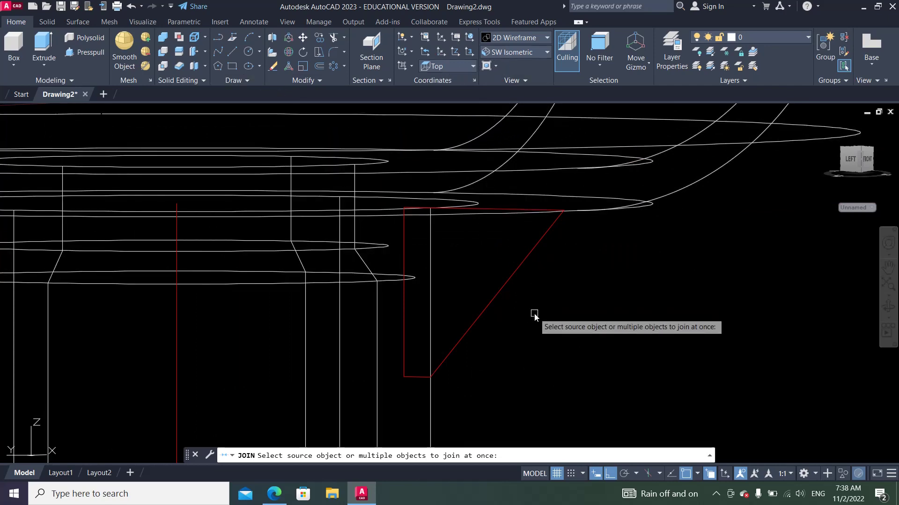
# Step: Cancel the join and orbit the view to face the red triangular profile
pyautogui.press('Escape')
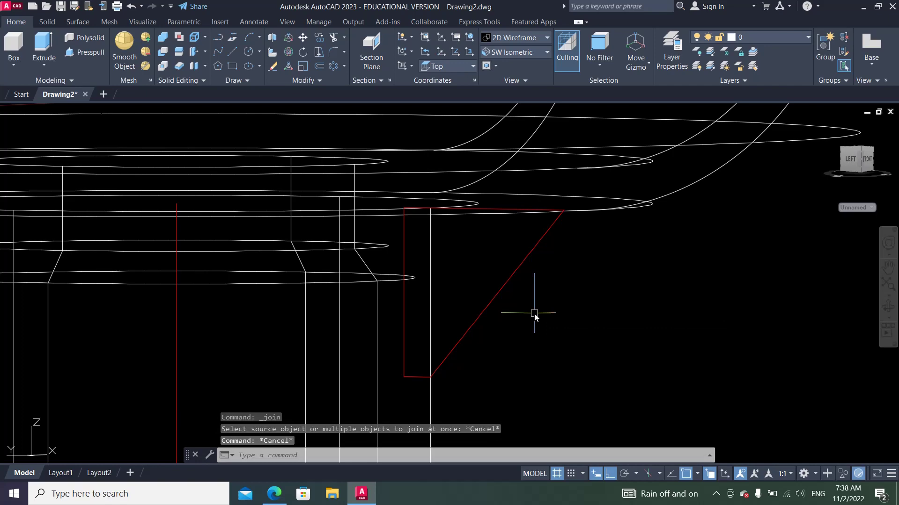
pyautogui.write('orbit')
pyautogui.press('Return')
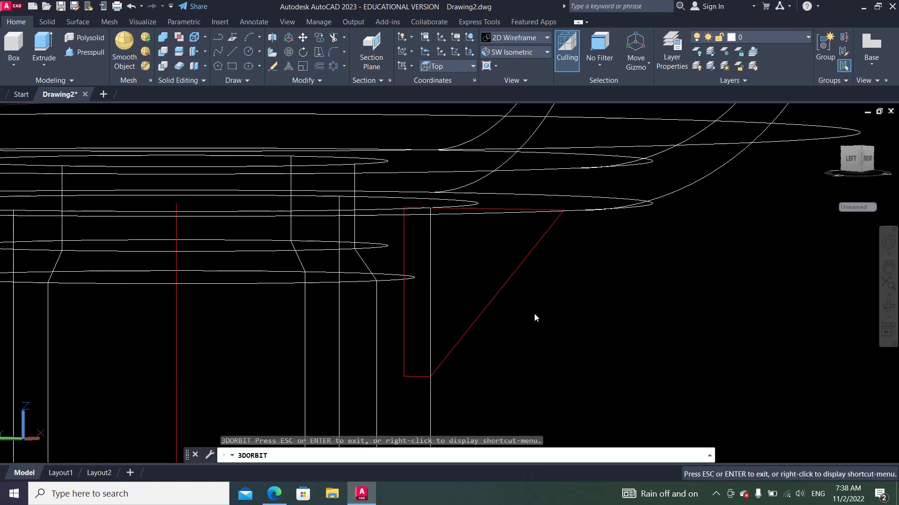
pyautogui.moveTo(518, 267); pyautogui.dragTo(449, 284)
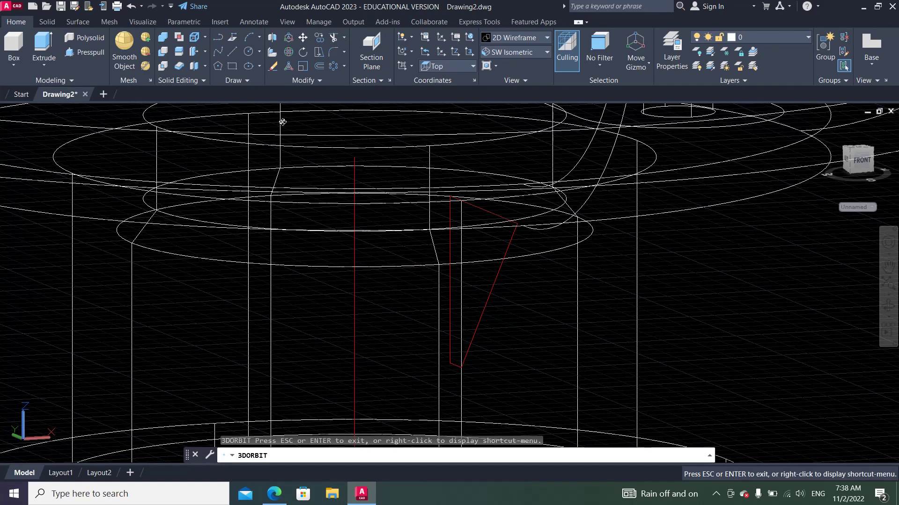
# Step: Extrude the red triangular profile 7 units into a solid web
pyautogui.click(49, 45)
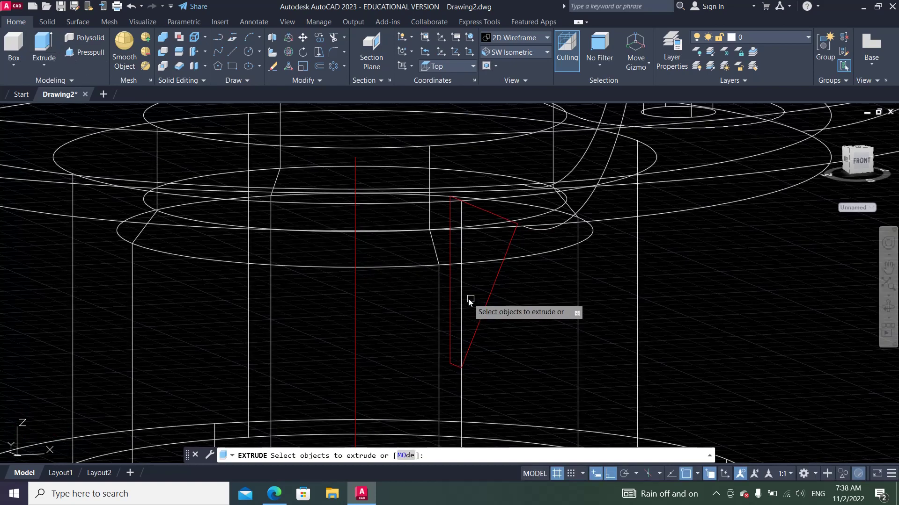
pyautogui.click(487, 301)
pyautogui.rightClick(487, 301)
pyautogui.click(492, 307)
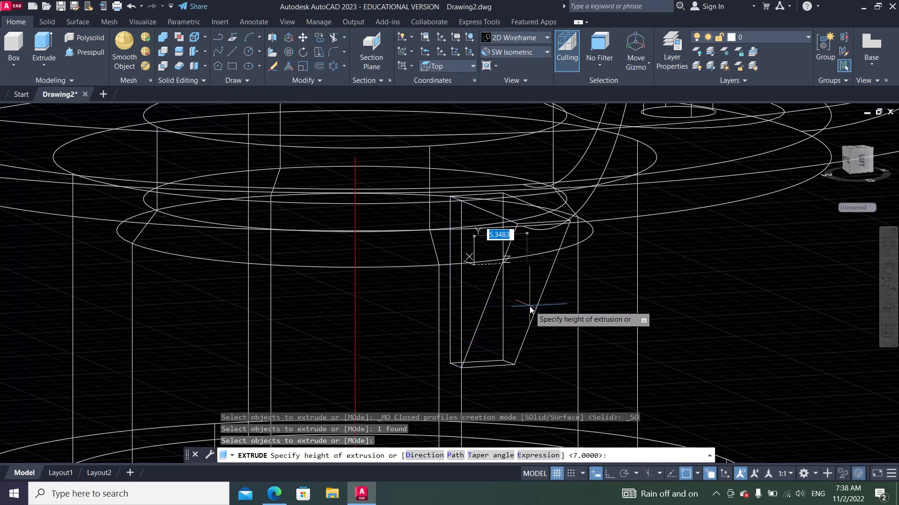
pyautogui.press('Return')
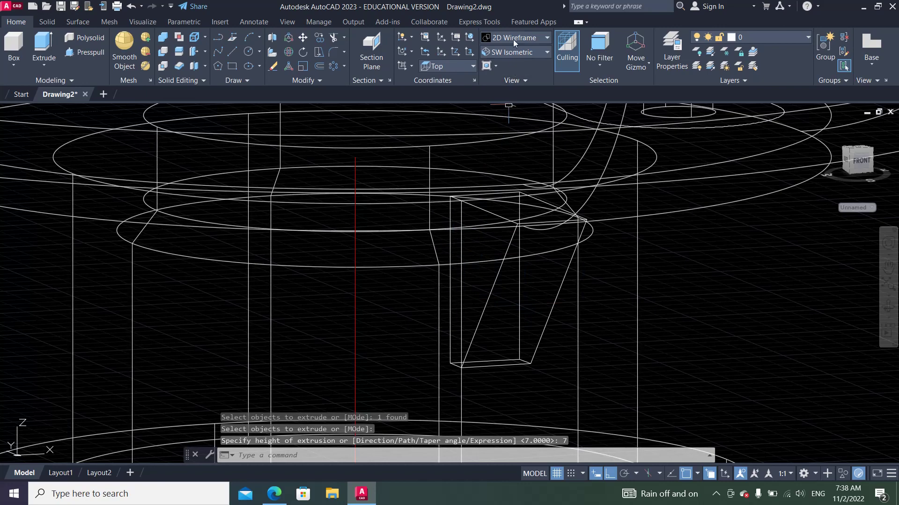
# Step: Shade in Conceptual style, orbit to inspect the new web, then view from Top
pyautogui.click(513, 40)
pyautogui.click(553, 66)
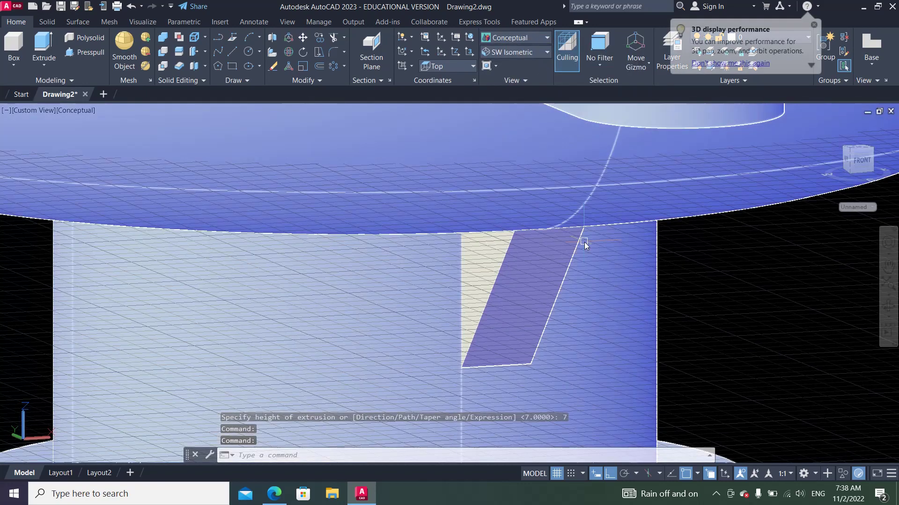
pyautogui.write('ORbi')
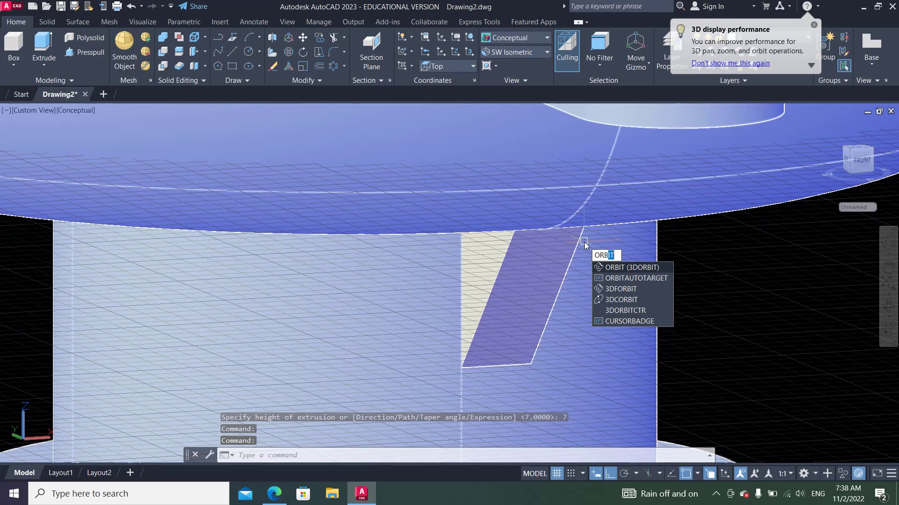
pyautogui.write('t')
pyautogui.press('Return')
pyautogui.moveTo(537, 241)
pyautogui.mouseDown()
pyautogui.moveTo(616, 183)
pyautogui.moveTo(624, 230)
pyautogui.moveTo(608, 237)
pyautogui.moveTo(502, 211)
pyautogui.mouseUp()
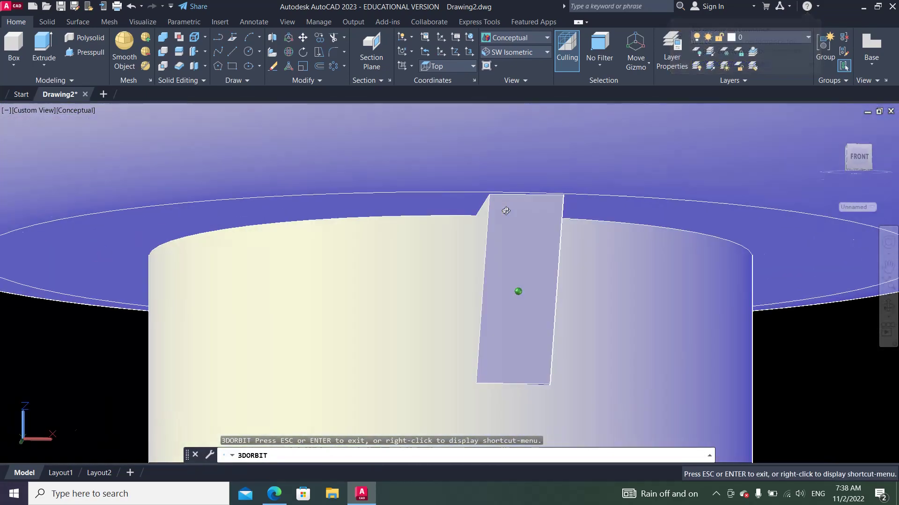
pyautogui.rightClick(502, 212)
pyautogui.click(441, 237)
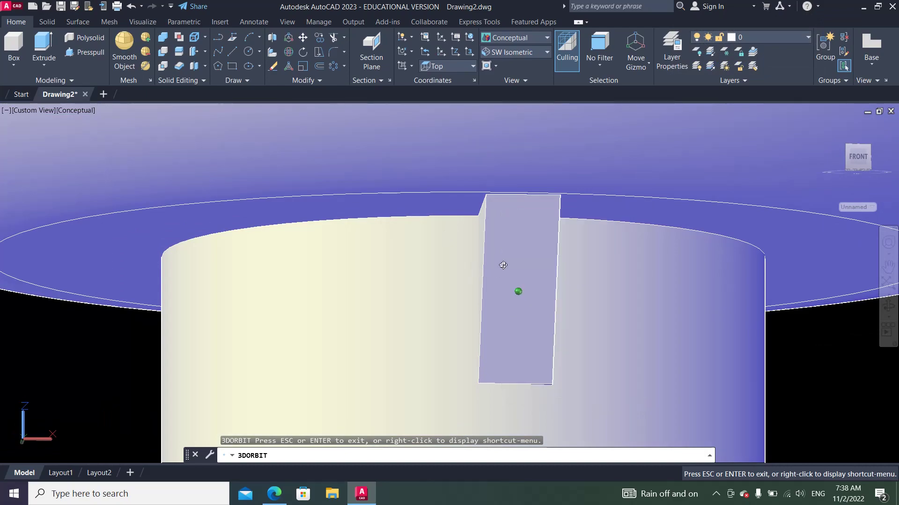
pyautogui.click(515, 55)
pyautogui.click(494, 68)
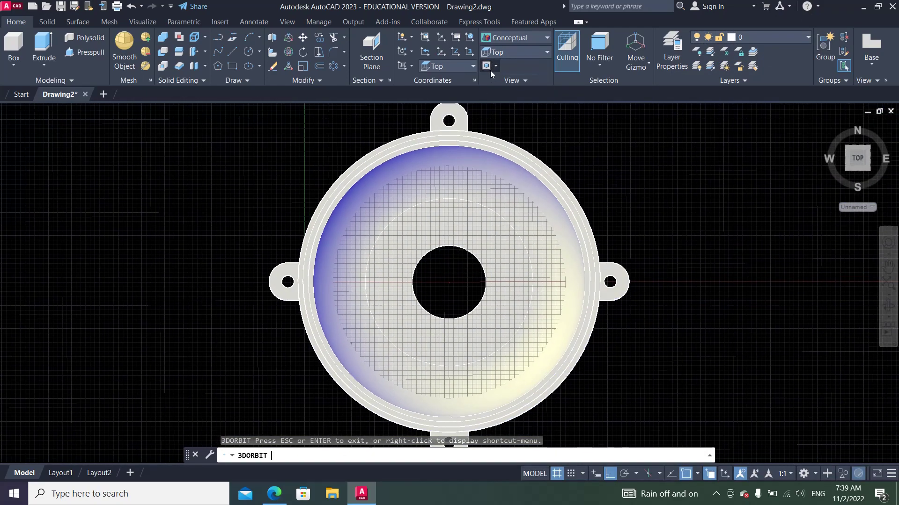
# Step: In 2D Wireframe, move the rib slot rectangle 3.5 units to the left
pyautogui.click(515, 37)
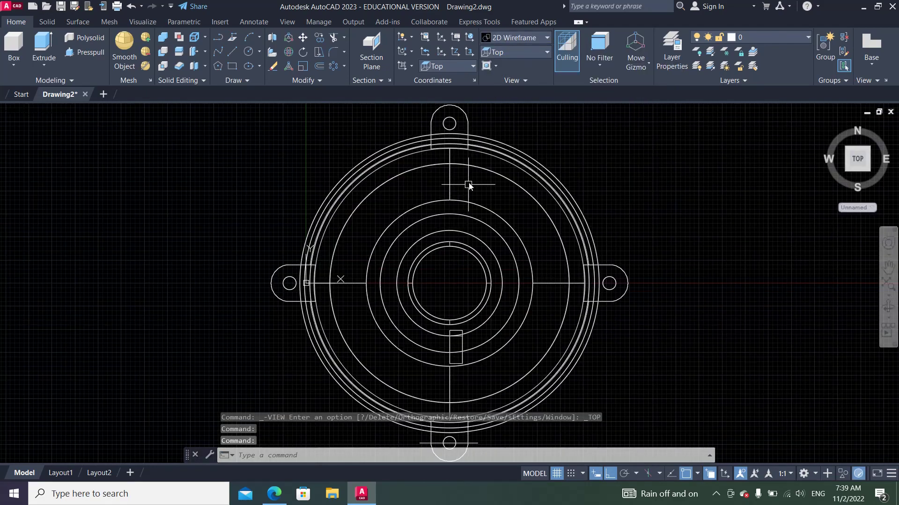
pyautogui.scroll(2, 458, 328)
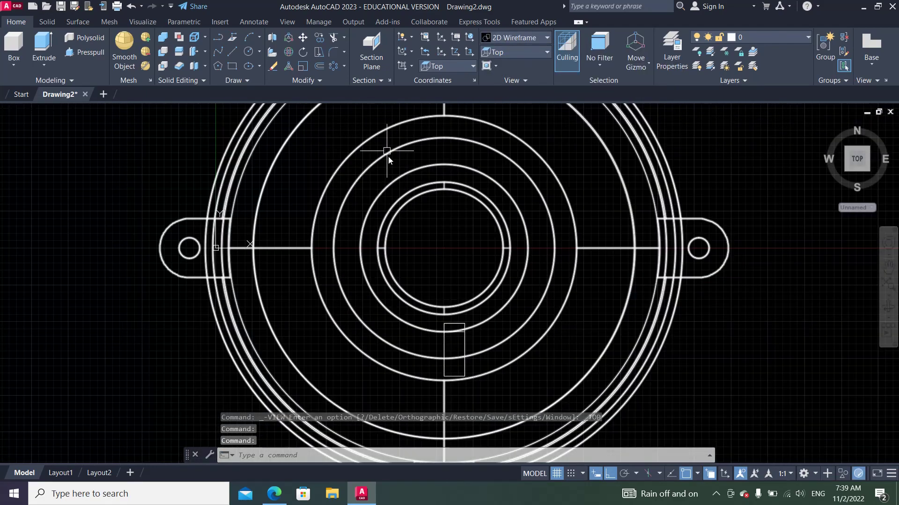
pyautogui.click(307, 40)
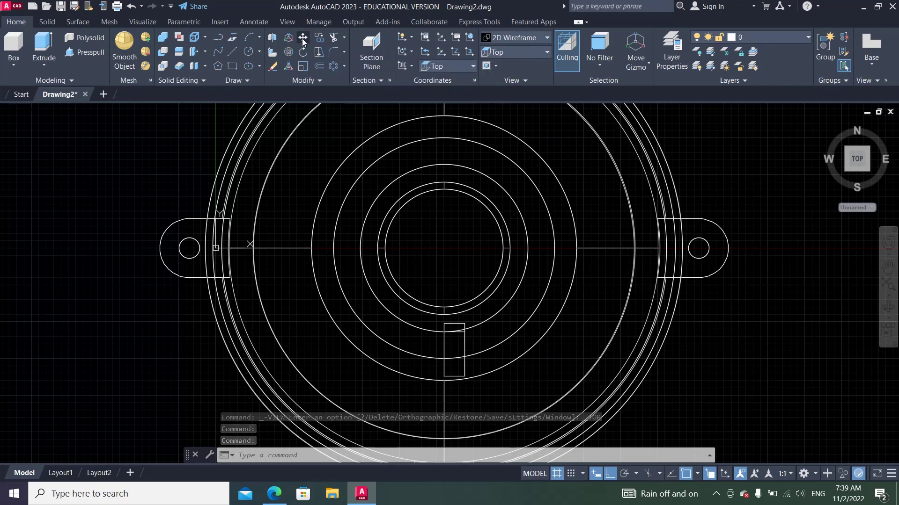
pyautogui.scroll(-4, 410, 238)
pyautogui.scroll(4, 427, 317)
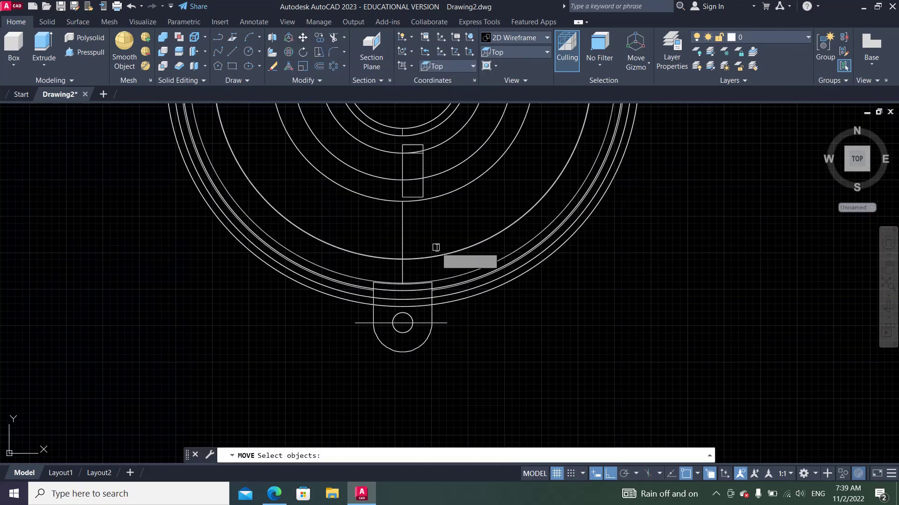
pyautogui.click(423, 187)
pyautogui.press('Return')
pyautogui.click(745, 315)
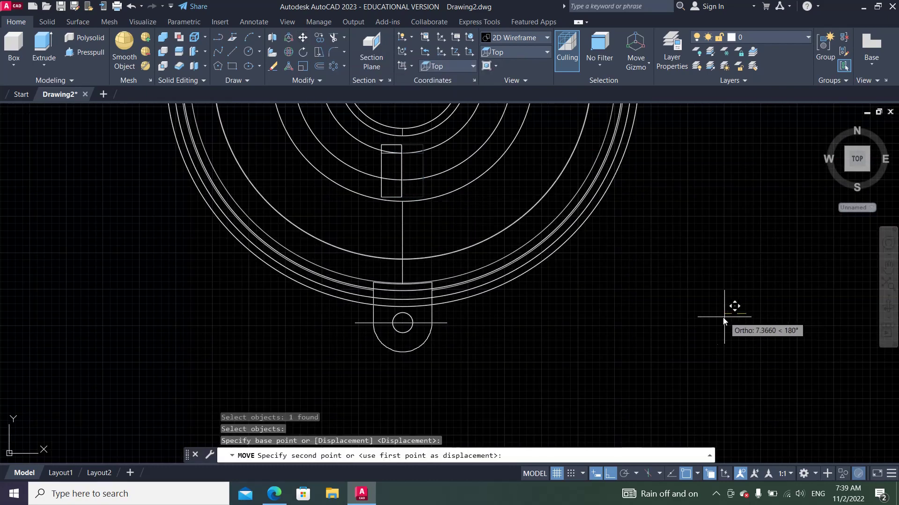
pyautogui.write('3.5')
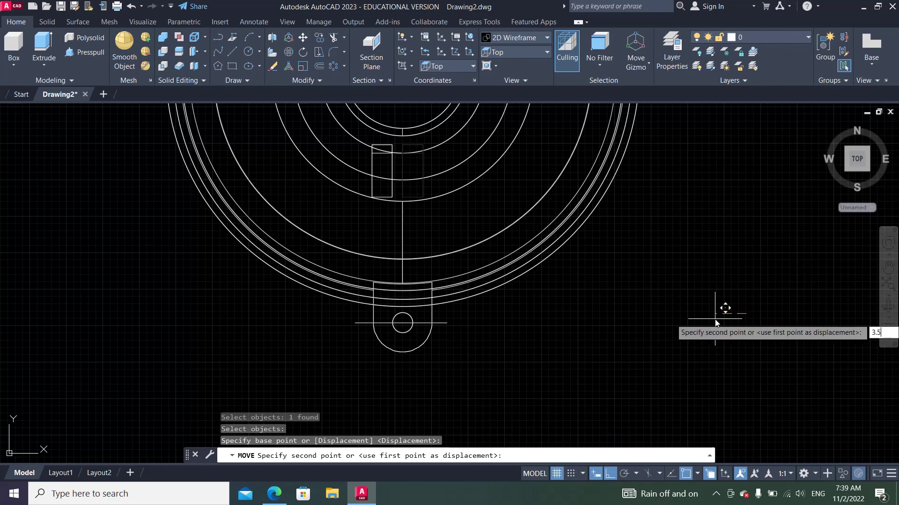
pyautogui.press('Return')
# Step: Return the wireframe bowl to the SW Isometric view
pyautogui.scroll(2, 417, 231)
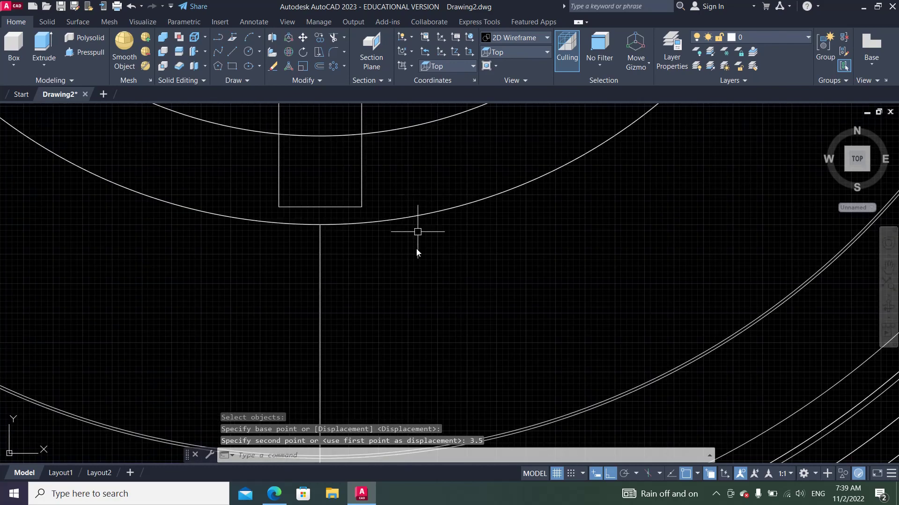
pyautogui.scroll(-4, 387, 236)
pyautogui.scroll(2, 387, 237)
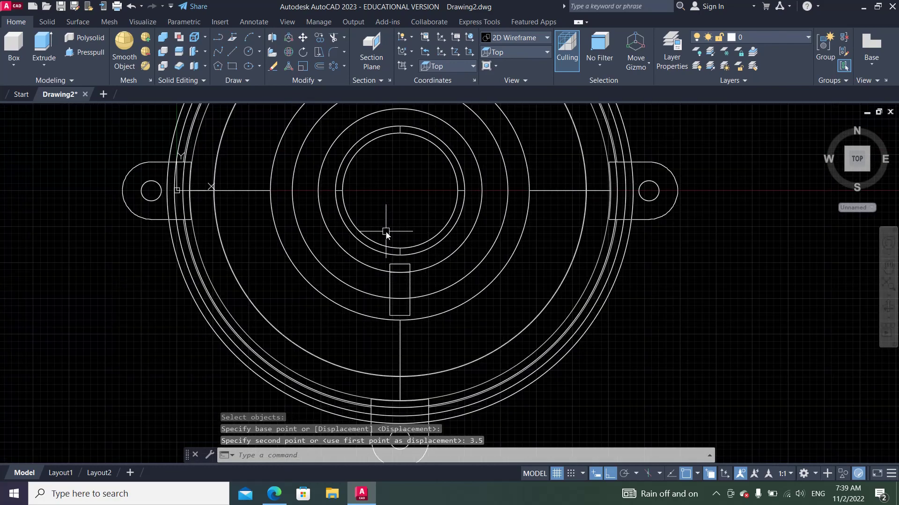
pyautogui.click(515, 52)
pyautogui.click(503, 133)
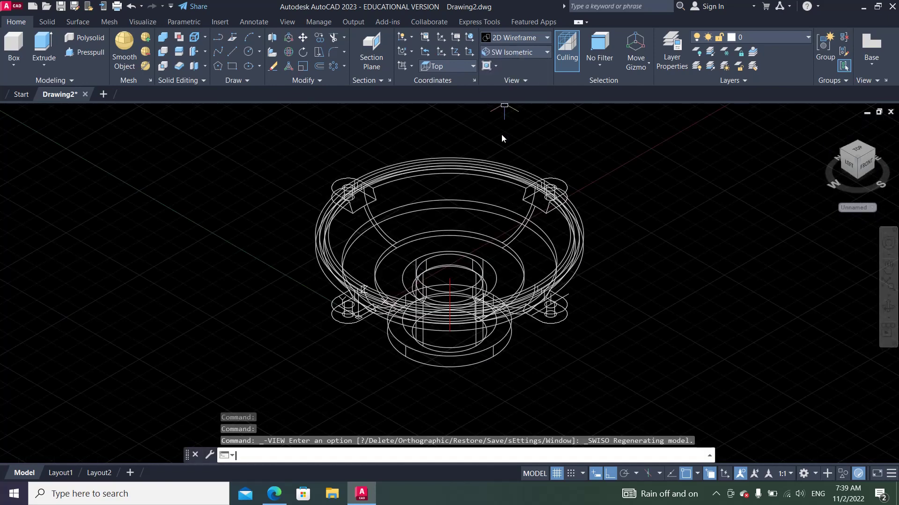
# Step: Shade the bowl in Conceptual style and orbit to a side view
pyautogui.click(528, 38)
pyautogui.click(553, 65)
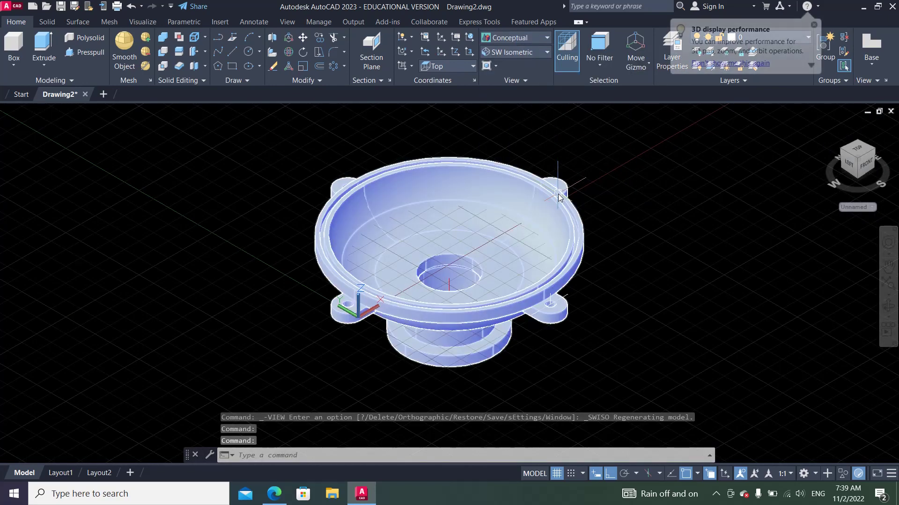
pyautogui.write('orbi')
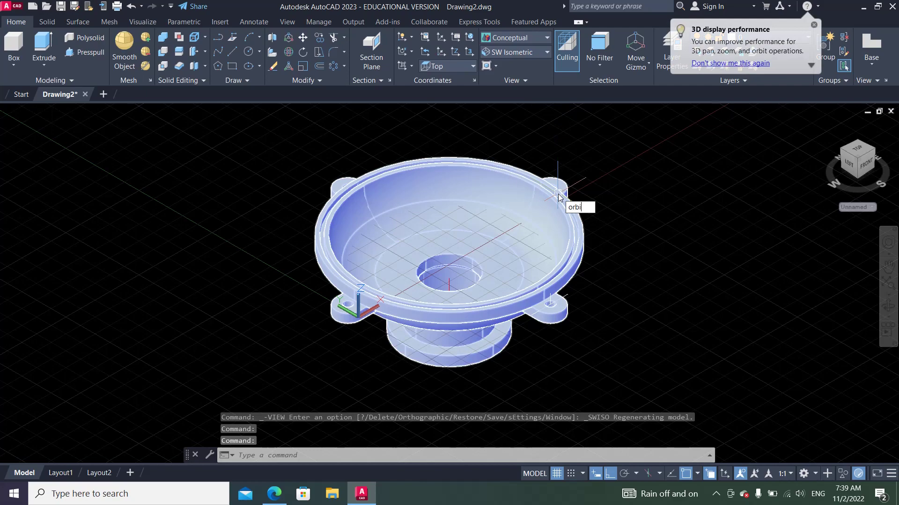
pyautogui.keyDown('shift'); pyautogui.moveTo(559, 197); pyautogui.dragTo(559, 197, button='middle'); pyautogui.keyUp('shift')
pyautogui.moveTo(484, 310)
pyautogui.keyDown('shift'); pyautogui.mouseDown(button='middle')
pyautogui.moveTo(573, 274)
pyautogui.moveTo(532, 235)
pyautogui.moveTo(341, 257)
pyautogui.moveTo(335, 309)
pyautogui.moveTo(518, 155)
pyautogui.mouseUp(button='middle'); pyautogui.keyUp('shift')
pyautogui.rightClick(518, 156)
pyautogui.click(538, 165)
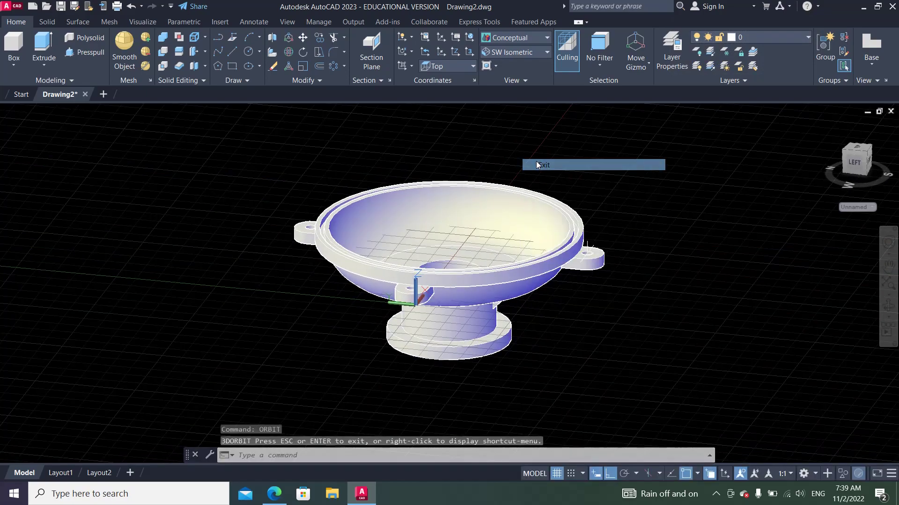
# Step: Return to Top view in 2D Wireframe style
pyautogui.click(515, 50)
pyautogui.click(503, 72)
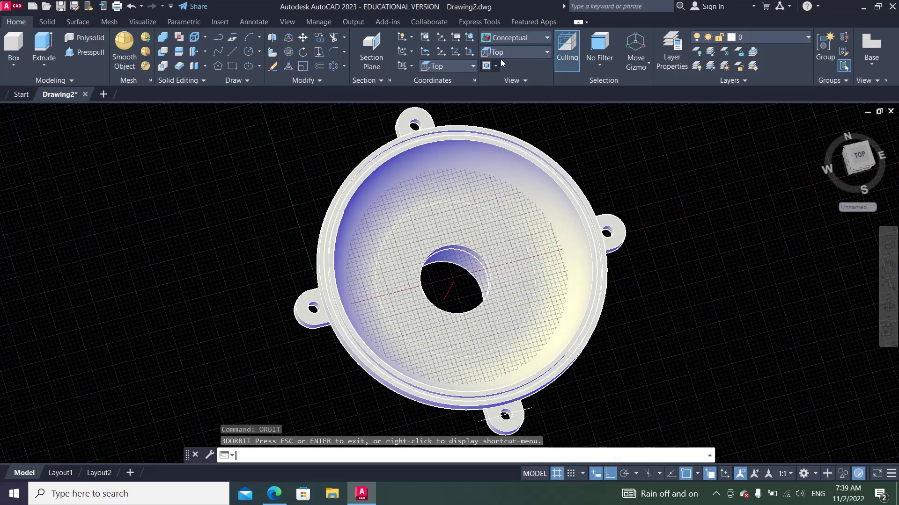
pyautogui.click(512, 38)
pyautogui.click(504, 59)
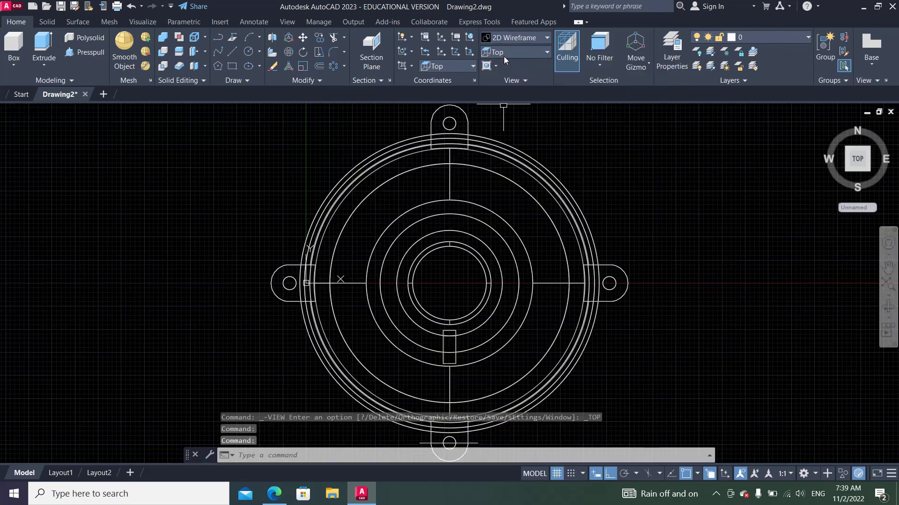
# Step: Polar-array the rib rectangle around the hub centre with 4 items
pyautogui.click(334, 66)
pyautogui.click(440, 343)
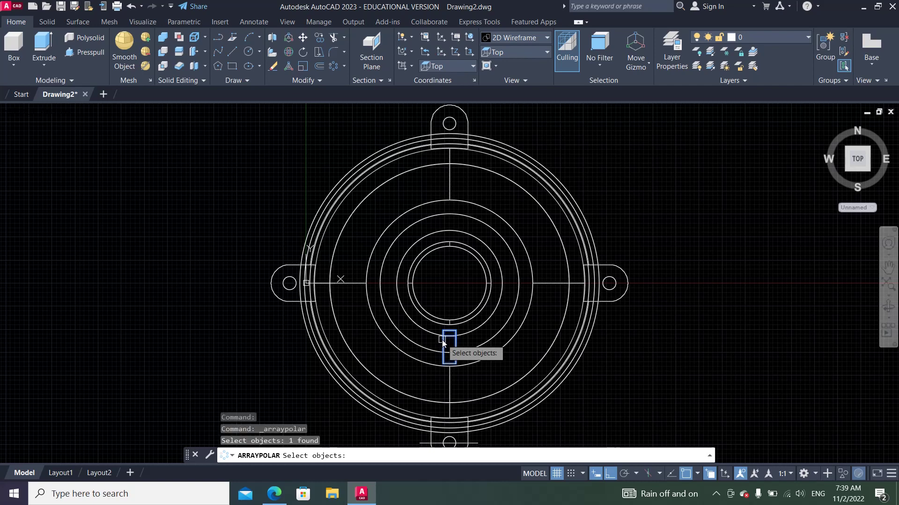
pyautogui.press('Return')
pyautogui.click(451, 285)
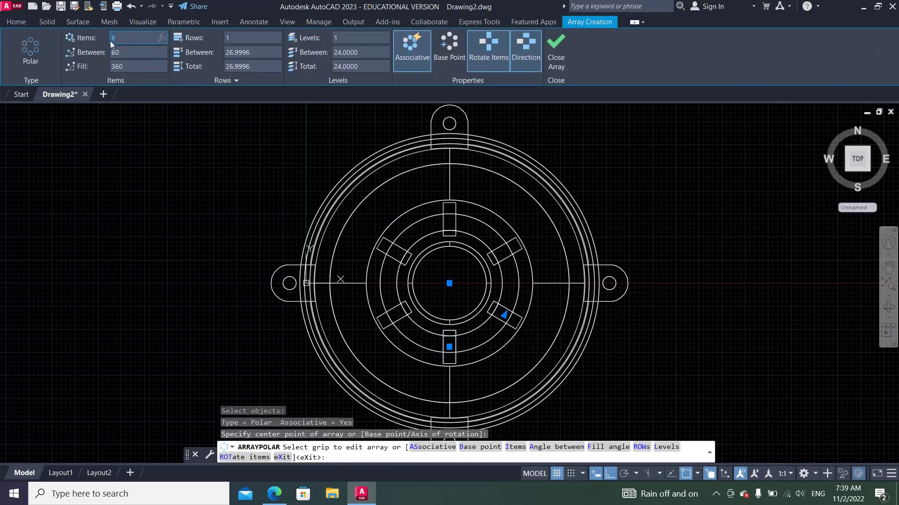
pyautogui.write('4')
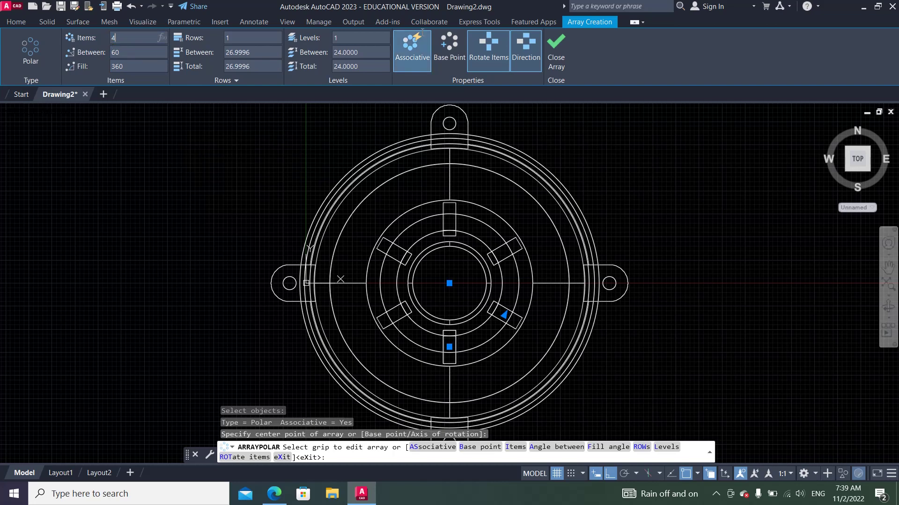
pyautogui.click(557, 63)
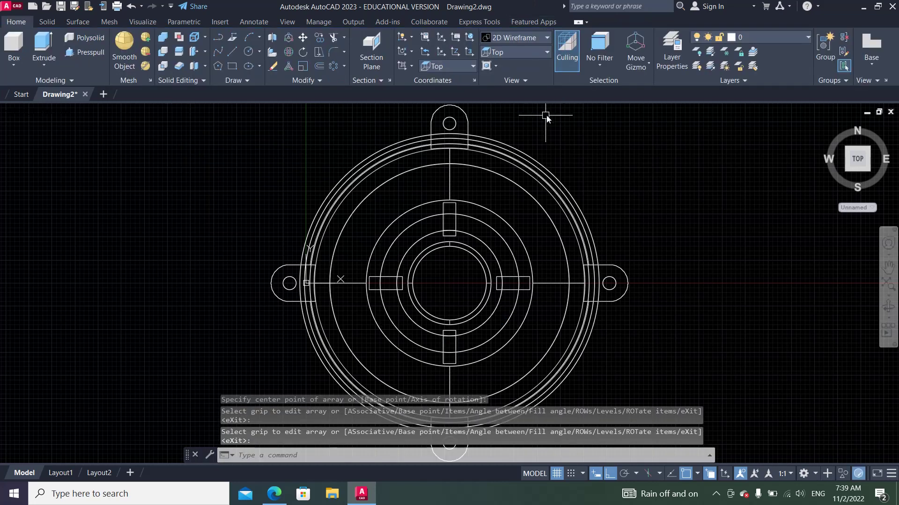
# Step: Explode the four-rectangle array into separate solids
pyautogui.click(314, 77)
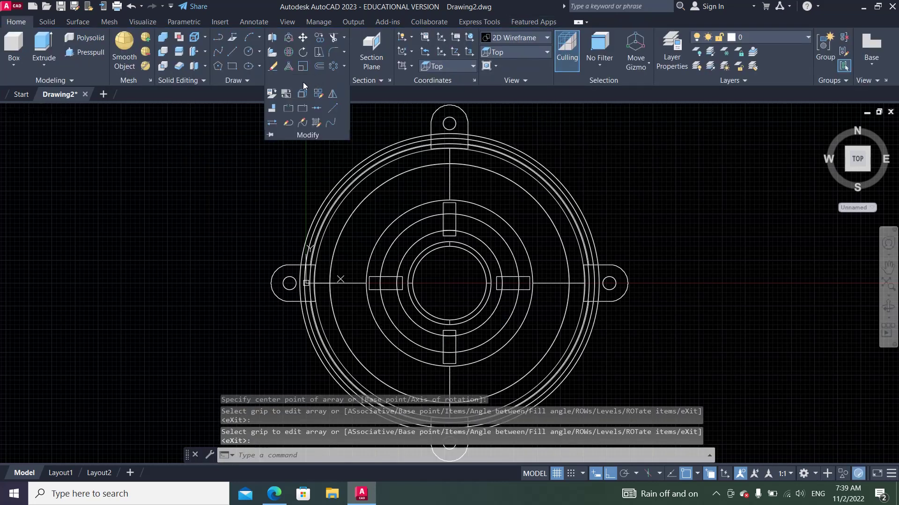
pyautogui.click(303, 94)
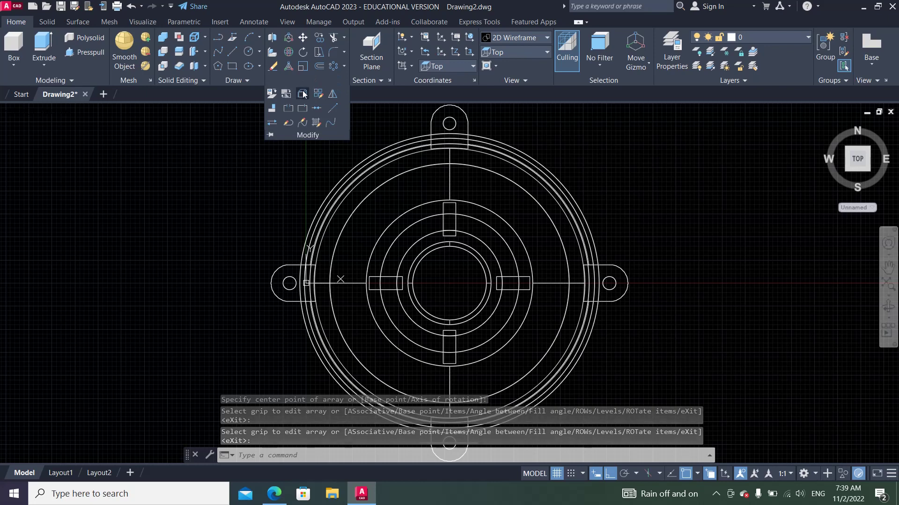
pyautogui.click(443, 206)
pyautogui.press('Return')
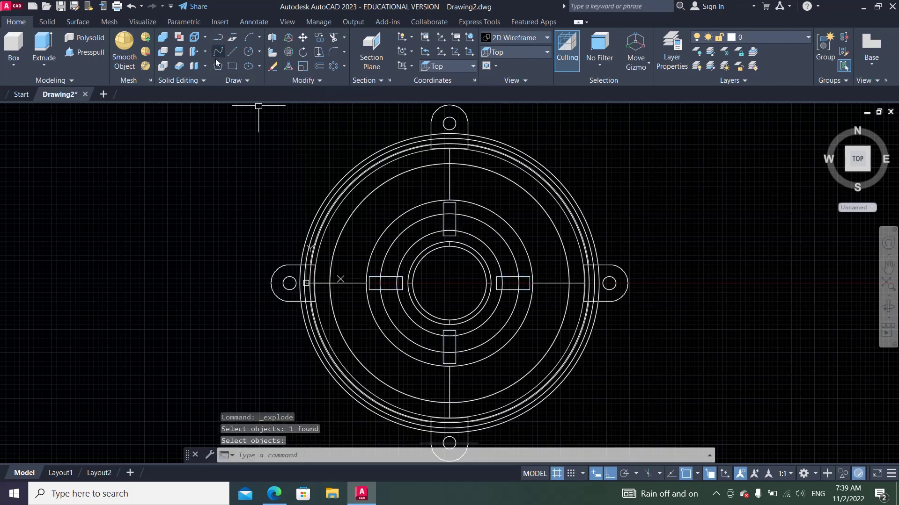
# Step: Union the top, right, bottom and left rectangles with the outer bowl body
pyautogui.click(167, 33)
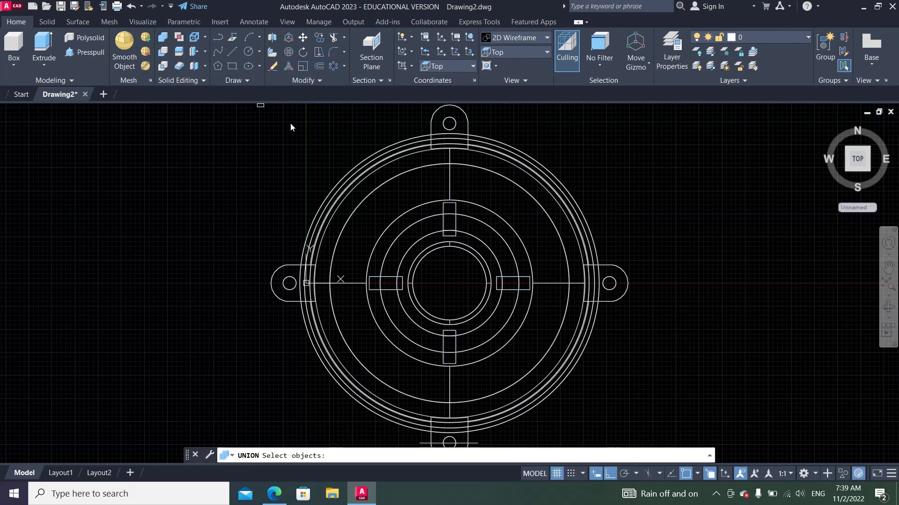
pyautogui.click(442, 206)
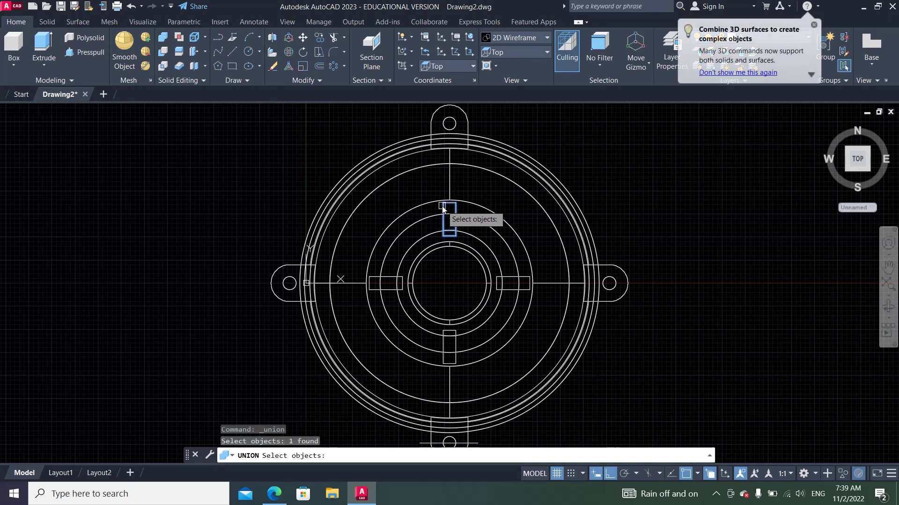
pyautogui.click(502, 284)
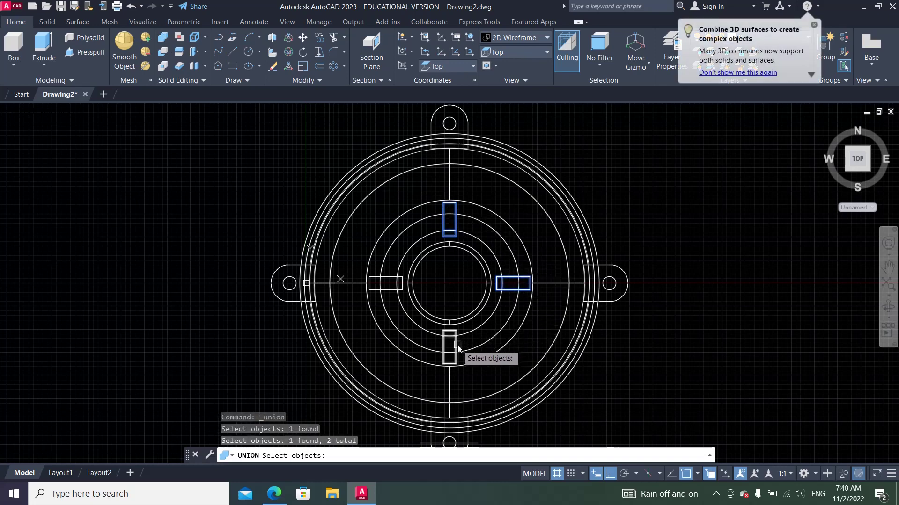
pyautogui.click(443, 339)
pyautogui.click(381, 281)
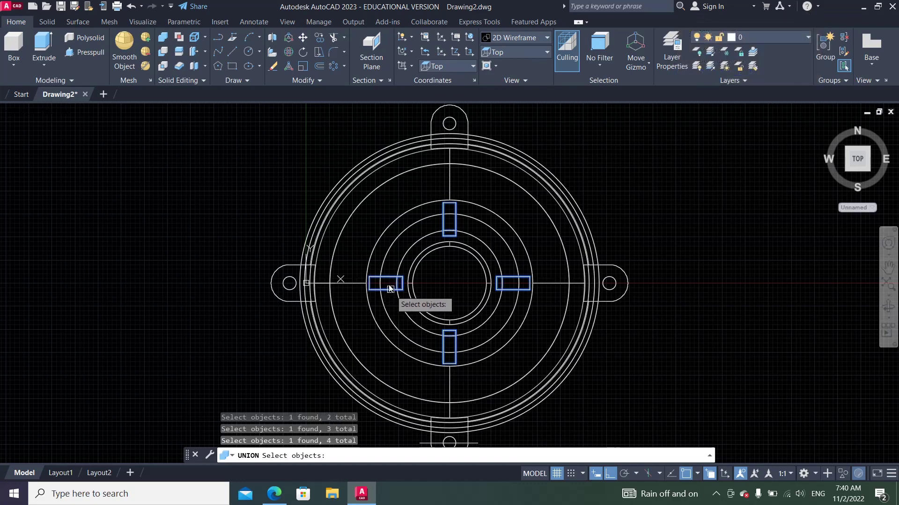
pyautogui.click(378, 252)
pyautogui.press('Return')
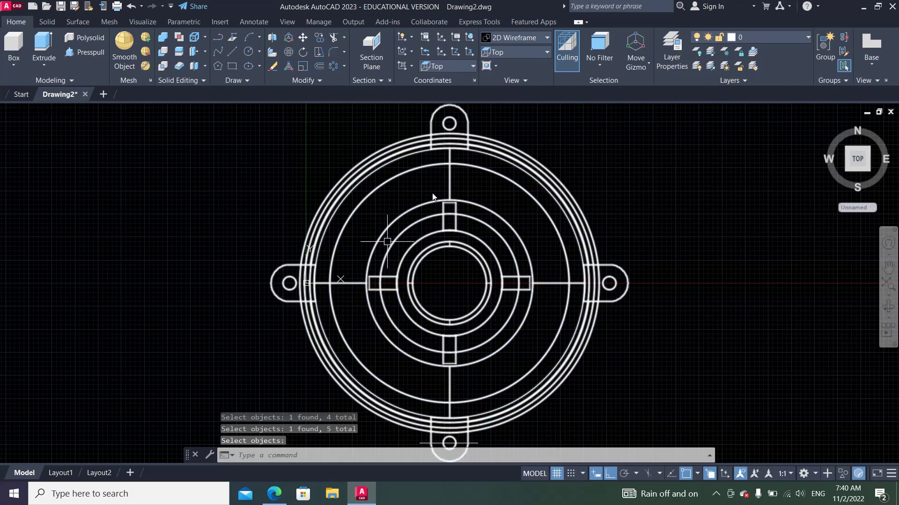
pyautogui.click(529, 49)
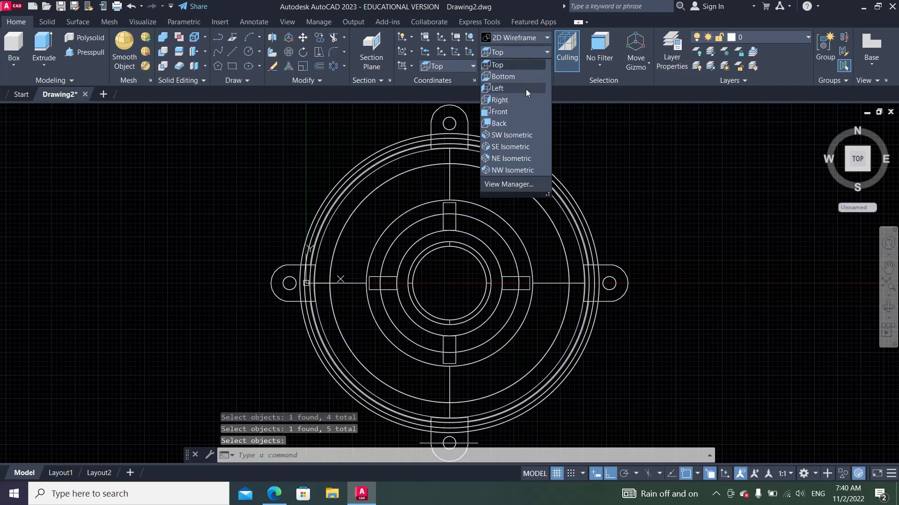
# Step: Show the bowl in SW Isometric with Realistic shading and orbit it to a low side view
pyautogui.click(521, 134)
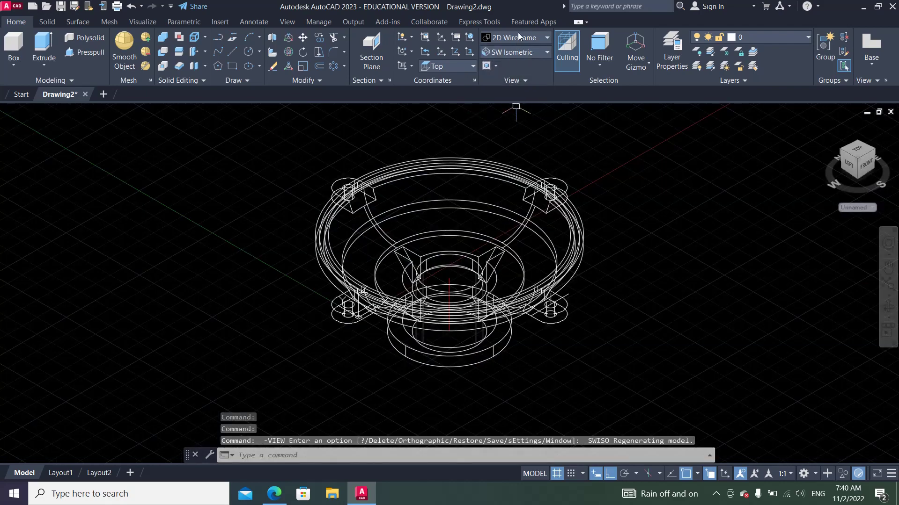
pyautogui.click(517, 38)
pyautogui.click(652, 66)
pyautogui.write('ORBIt')
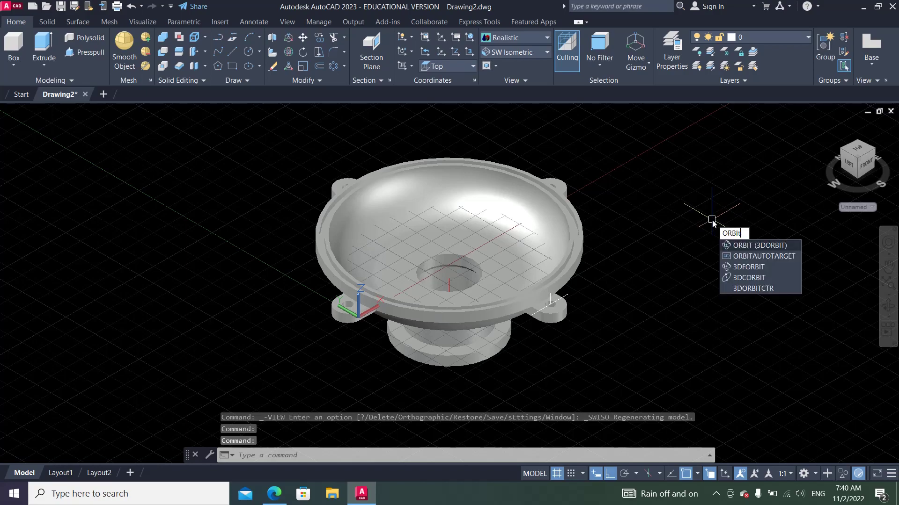
pyautogui.press('Return')
pyautogui.moveTo(598, 313)
pyautogui.mouseDown()
pyautogui.moveTo(608, 239)
pyautogui.moveTo(373, 353)
pyautogui.moveTo(631, 241)
pyautogui.moveTo(317, 370)
pyautogui.moveTo(321, 251)
pyautogui.moveTo(463, 266)
pyautogui.mouseUp()
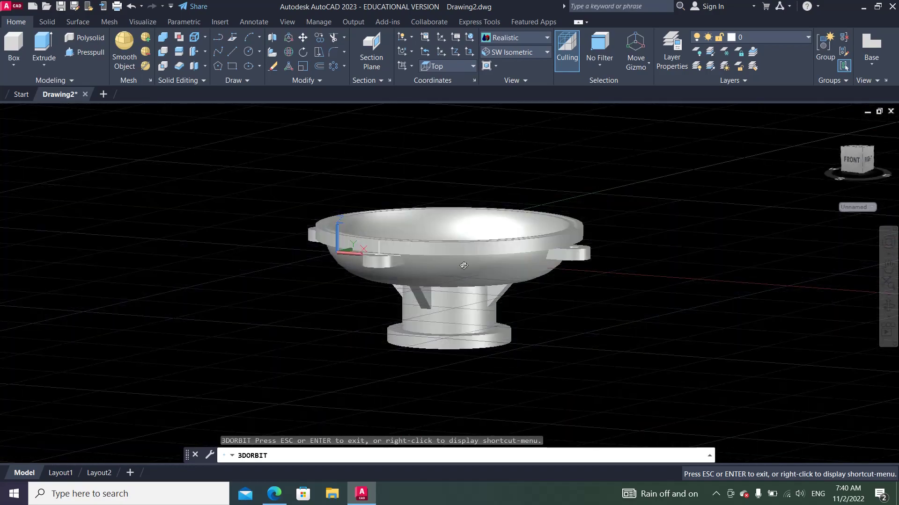
pyautogui.rightClick(536, 173)
pyautogui.click(551, 183)
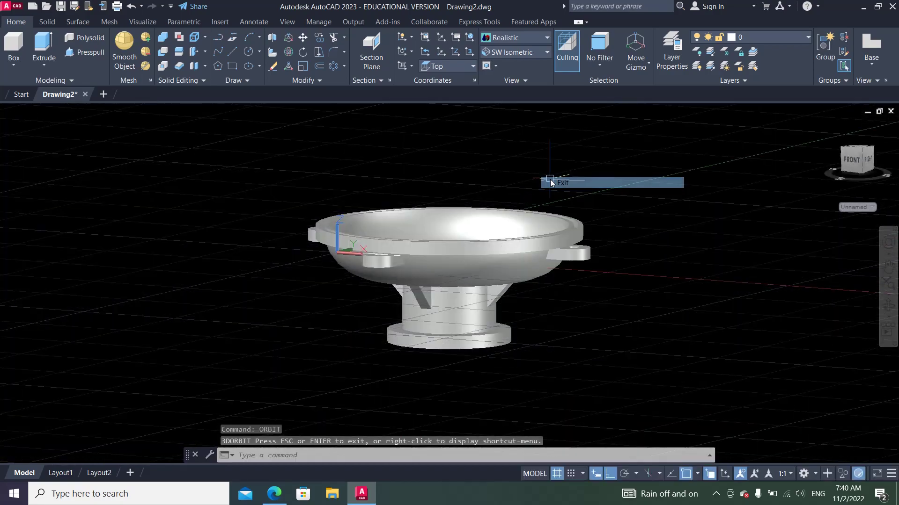
# Step: Return to SW Isometric in 2D Wireframe and bring the pro7.pdf reference forward in Edge
pyautogui.click(531, 53)
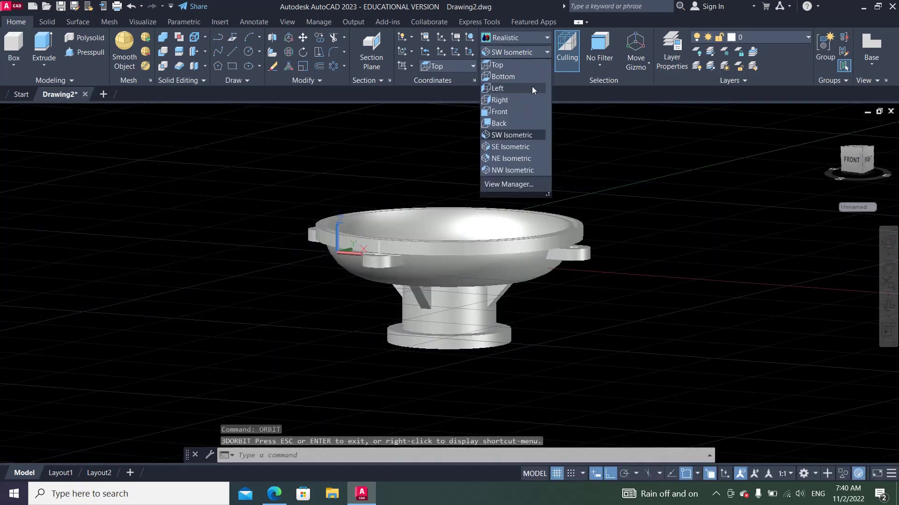
pyautogui.click(521, 135)
pyautogui.click(515, 37)
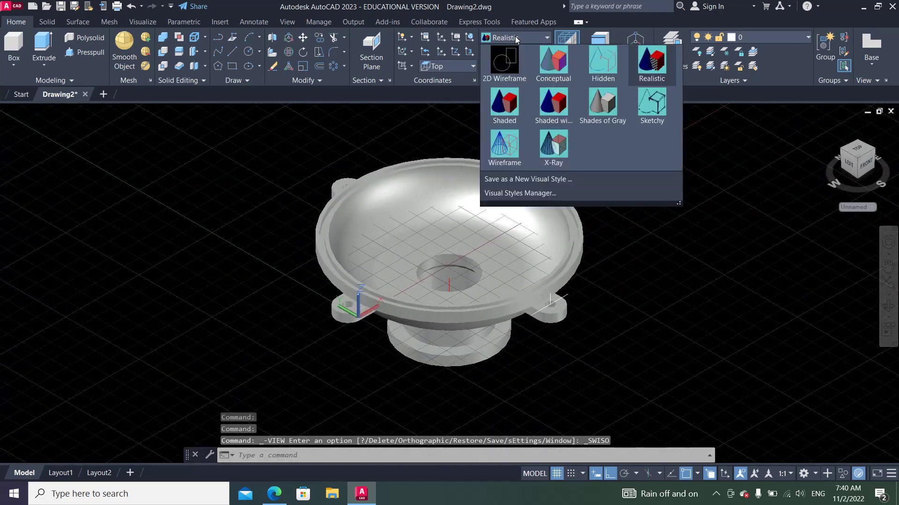
pyautogui.click(507, 62)
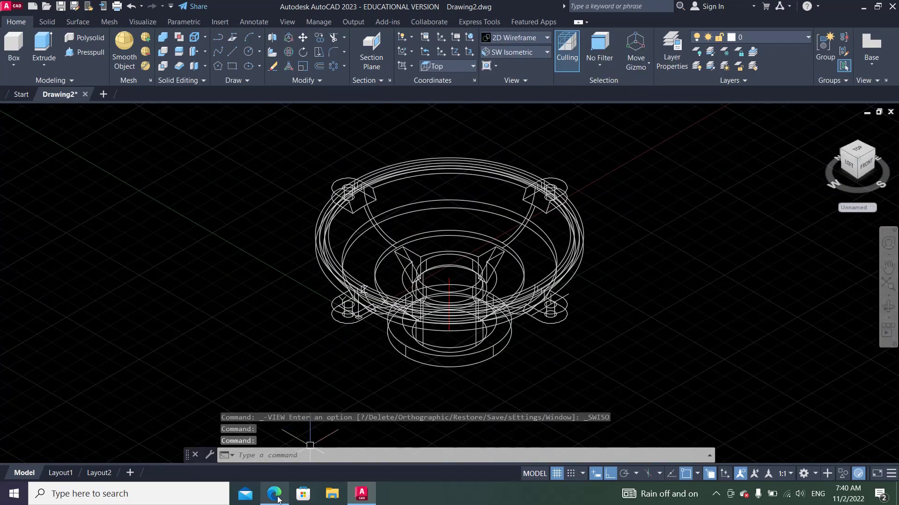
pyautogui.click(275, 494)
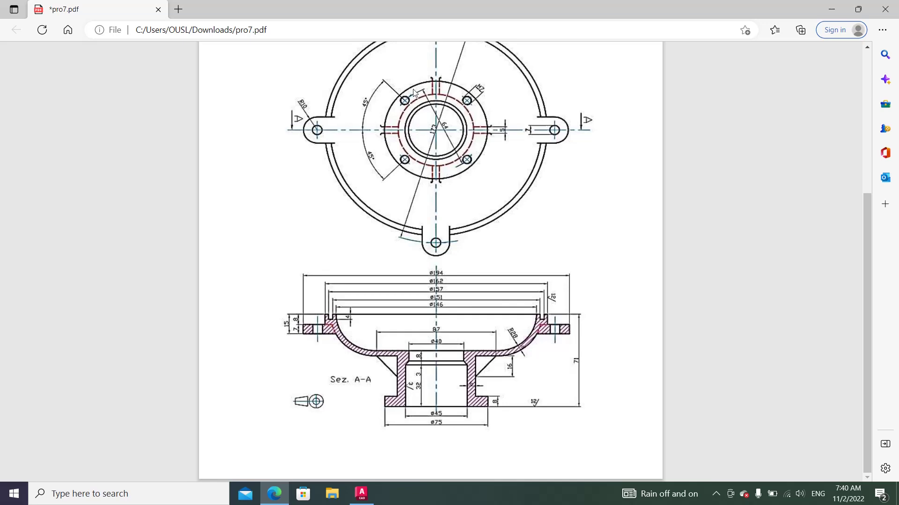
# Step: Study the 3D model and four hub holes in pro7.pdf's top view, then return to AutoCAD
pyautogui.scroll(3, 413, 92)
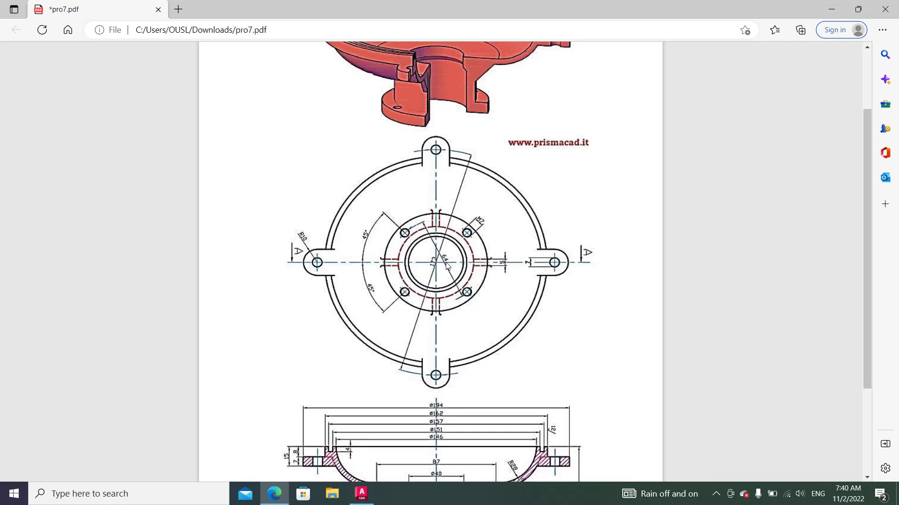
pyautogui.click(361, 494)
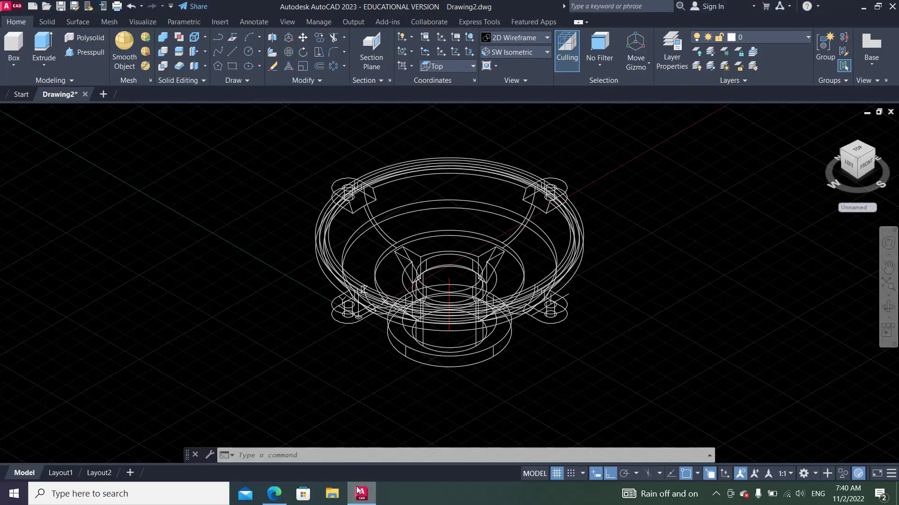
# Step: Draw a 32-unit line starting at the hub centre
pyautogui.click(232, 53)
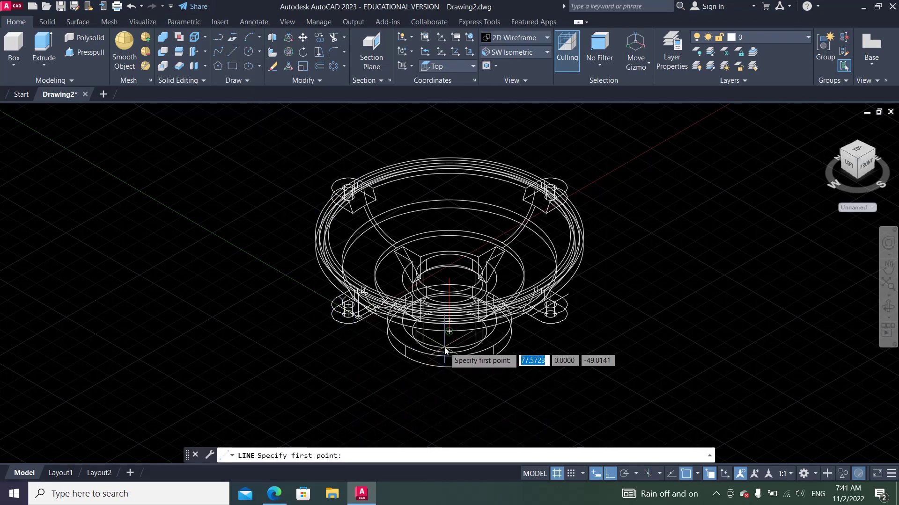
pyautogui.click(443, 333)
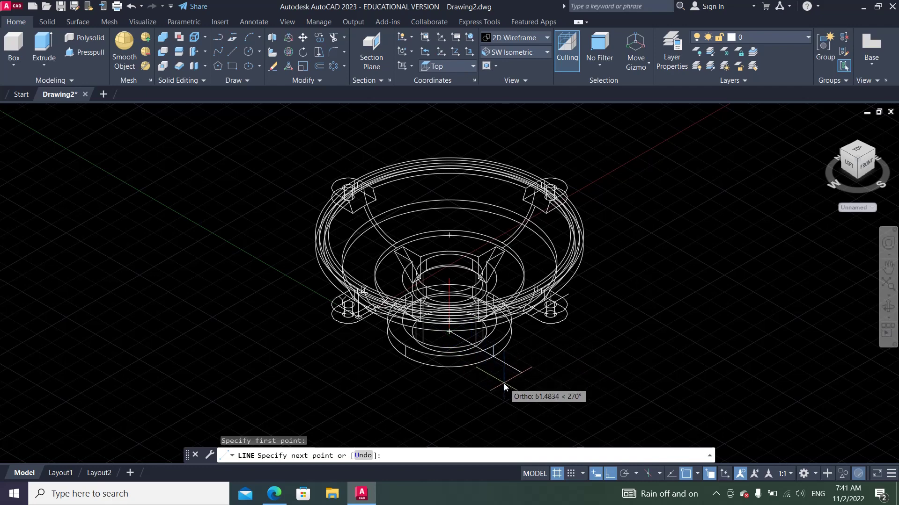
pyautogui.write('32')
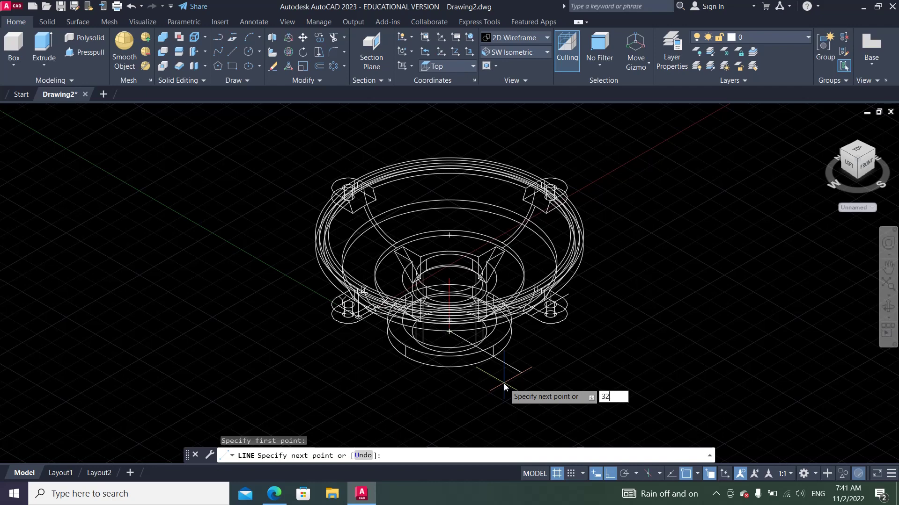
pyautogui.press('Return')
pyautogui.press('Return')
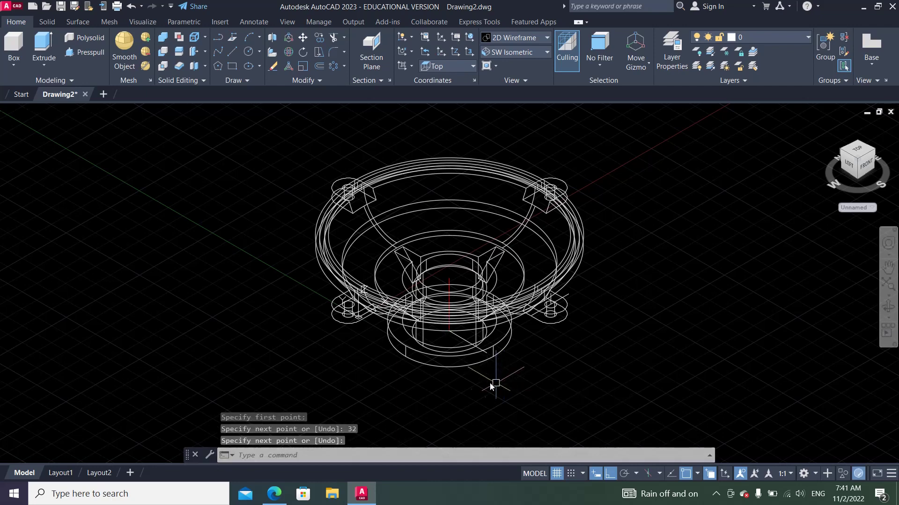
pyautogui.scroll(2, 490, 383)
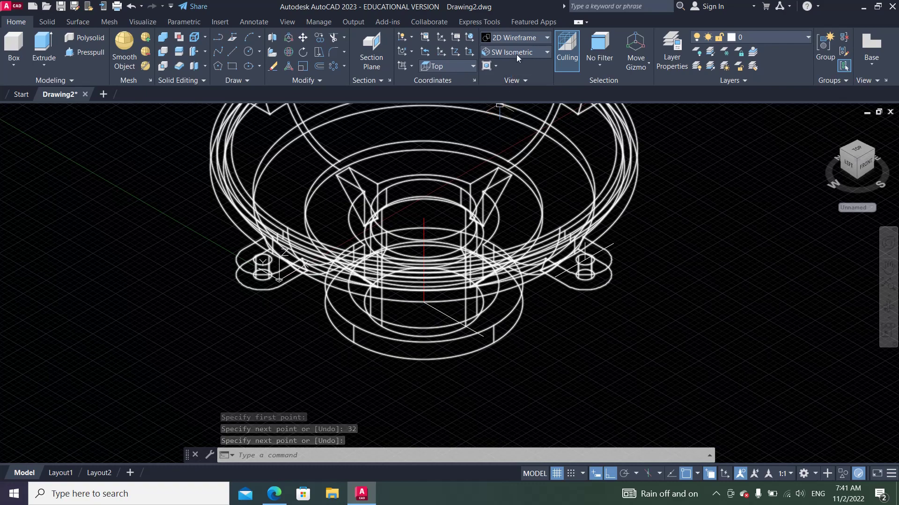
# Step: Colour the new line green in Quick Properties and return to the Top view
pyautogui.click(450, 321)
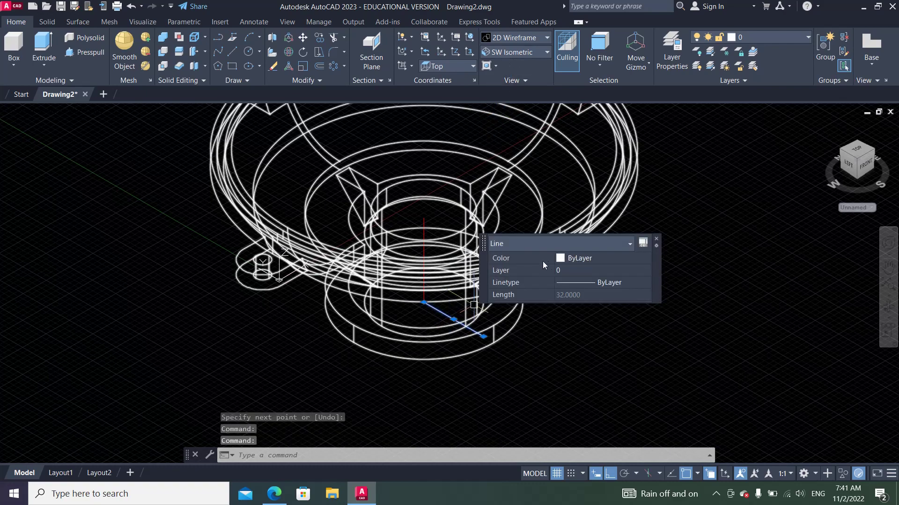
pyautogui.click(603, 262)
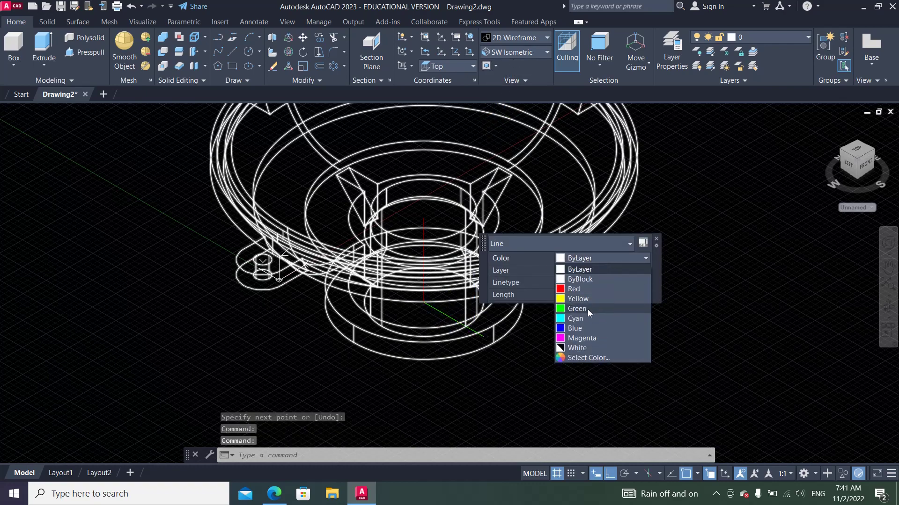
pyautogui.click(588, 310)
pyautogui.press('Escape')
pyautogui.press('Escape')
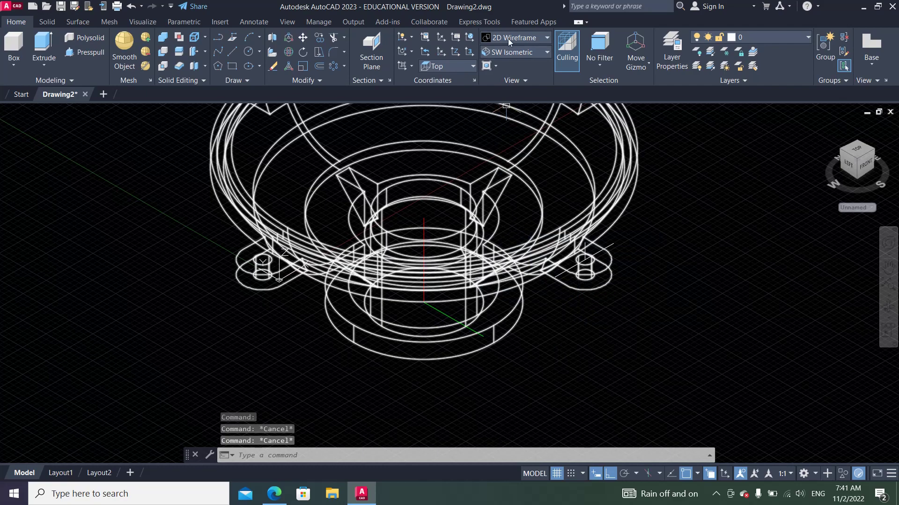
pyautogui.click(509, 51)
pyautogui.click(498, 66)
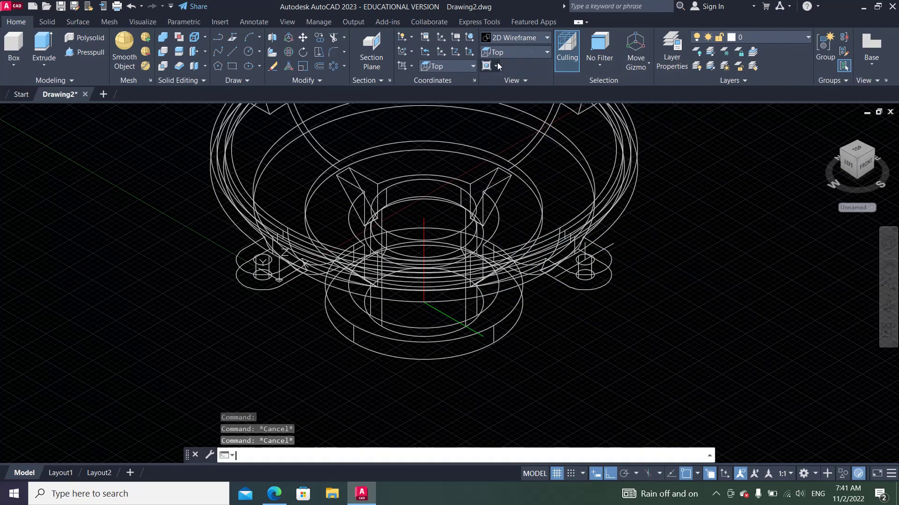
pyautogui.scroll(-2, 445, 229)
pyautogui.scroll(5, 447, 236)
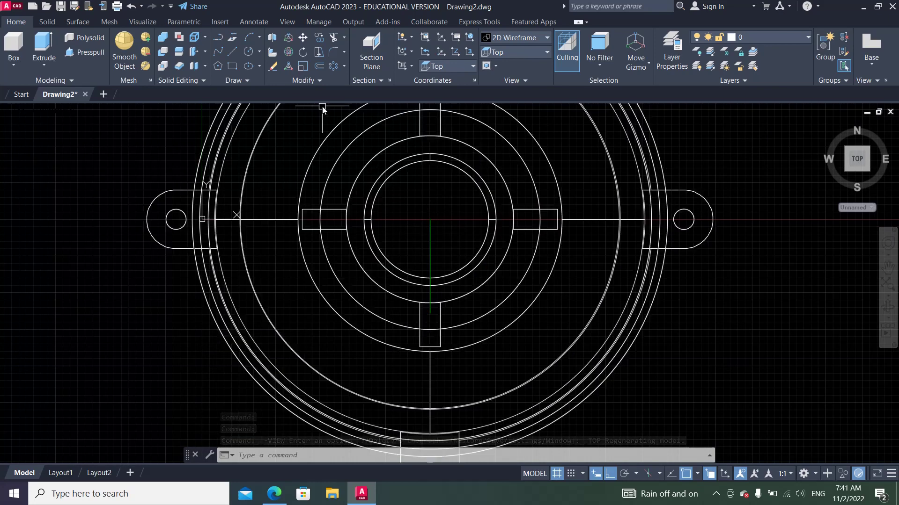
# Step: Rotate the green line 45° about its hub-centre endpoint
pyautogui.click(303, 51)
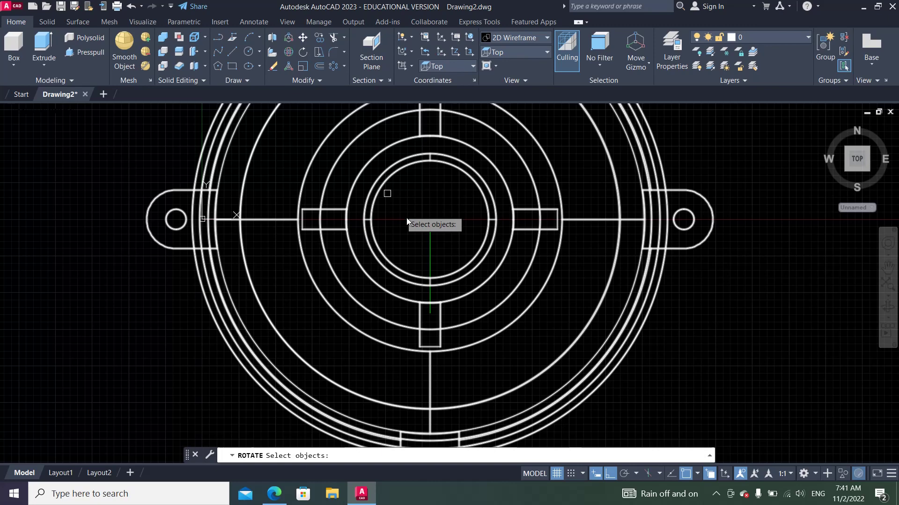
pyautogui.click(430, 246)
pyautogui.press('Return')
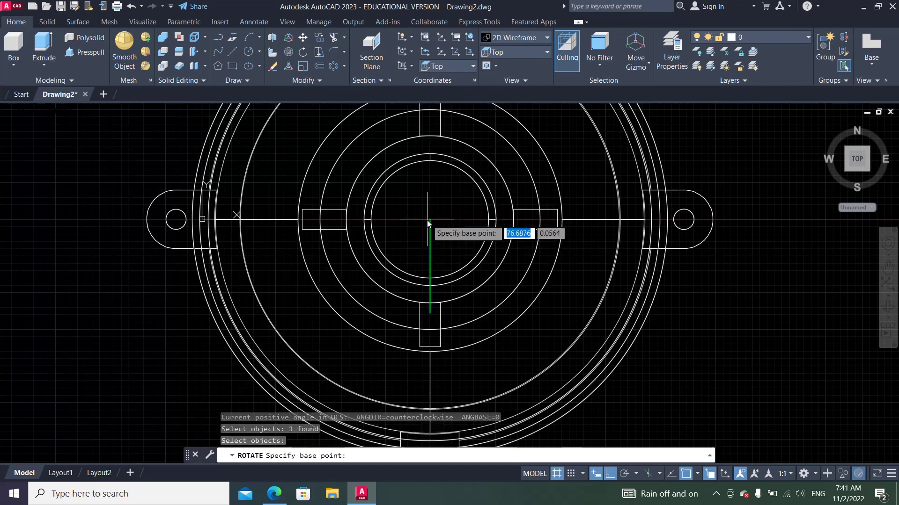
pyautogui.click(429, 225)
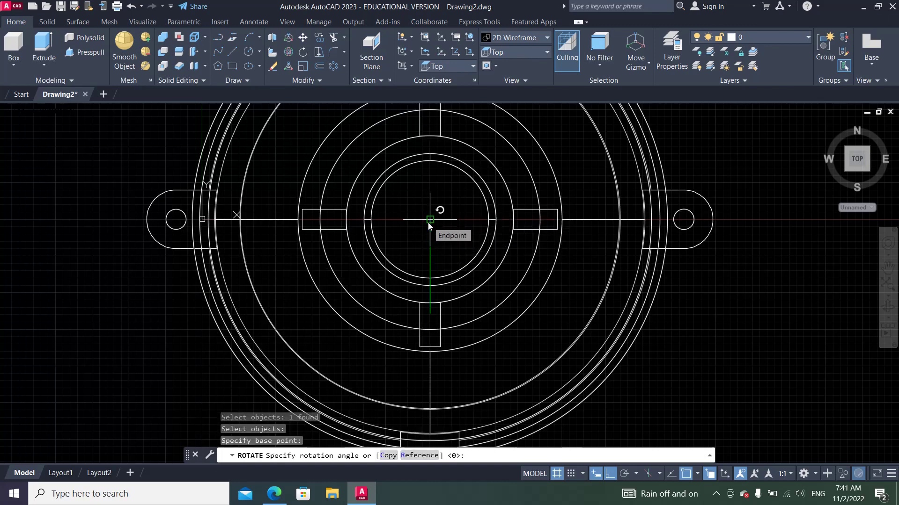
pyautogui.write('45')
pyautogui.press('Return')
pyautogui.moveTo(430, 235); pyautogui.dragTo(508, 314)
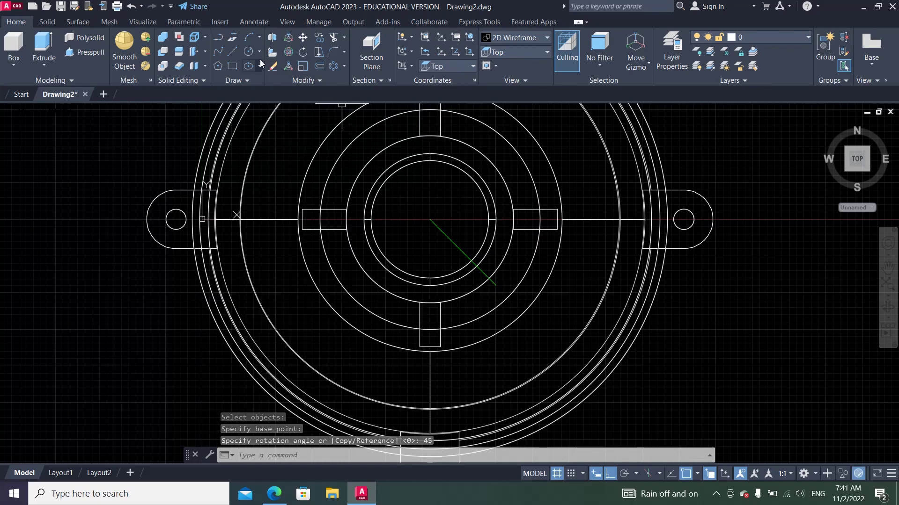
# Step: Draw a 7-diameter circle centred on the green line's outer end
pyautogui.click(260, 52)
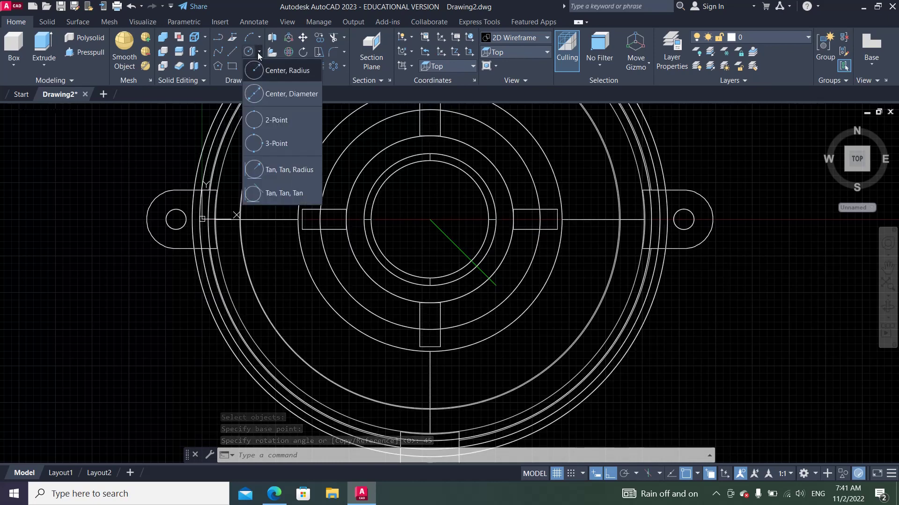
pyautogui.click(262, 90)
pyautogui.click(496, 286)
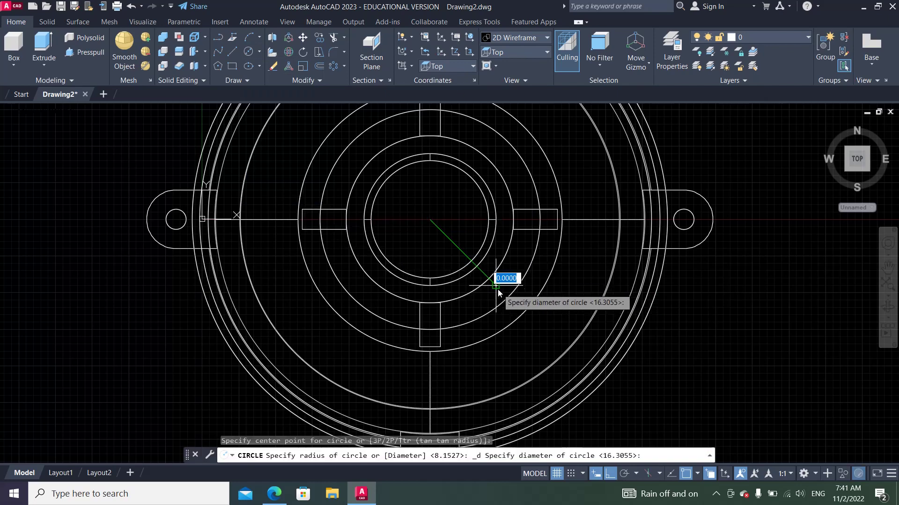
pyautogui.write('7')
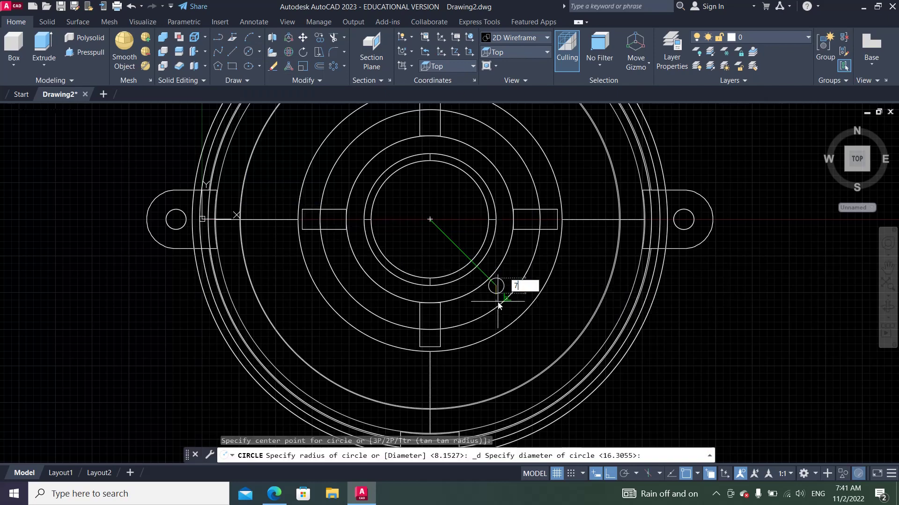
pyautogui.press('Return')
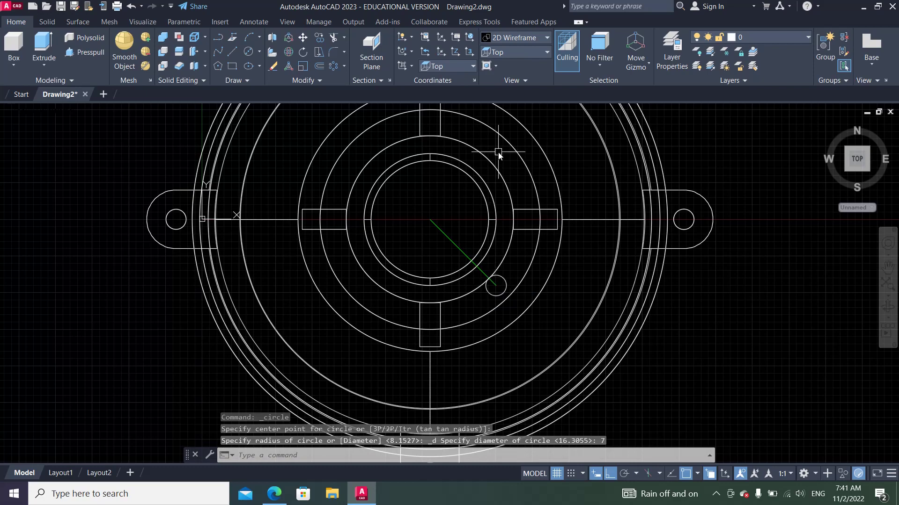
pyautogui.click(517, 52)
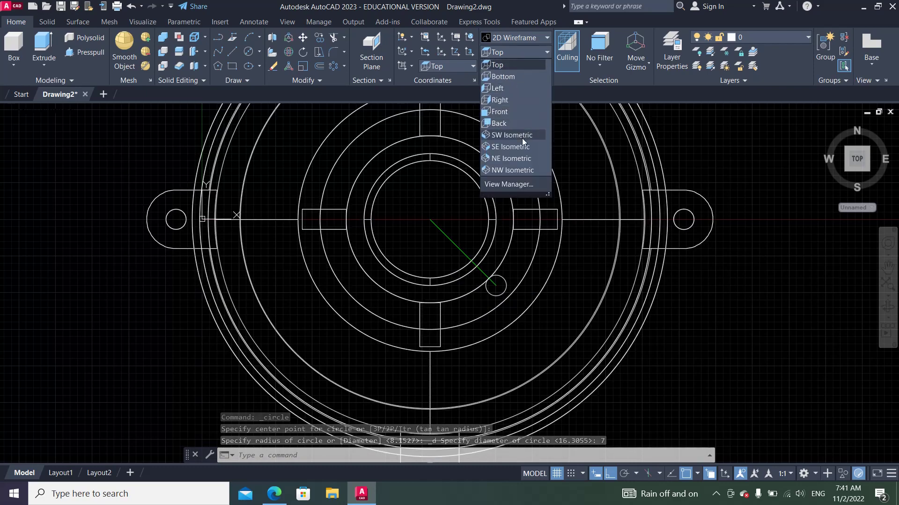
# Step: In SW Isometric view, extrude the small circle 15 units into a cylinder
pyautogui.click(521, 135)
pyautogui.scroll(5, 504, 344)
pyautogui.scroll(2, 503, 344)
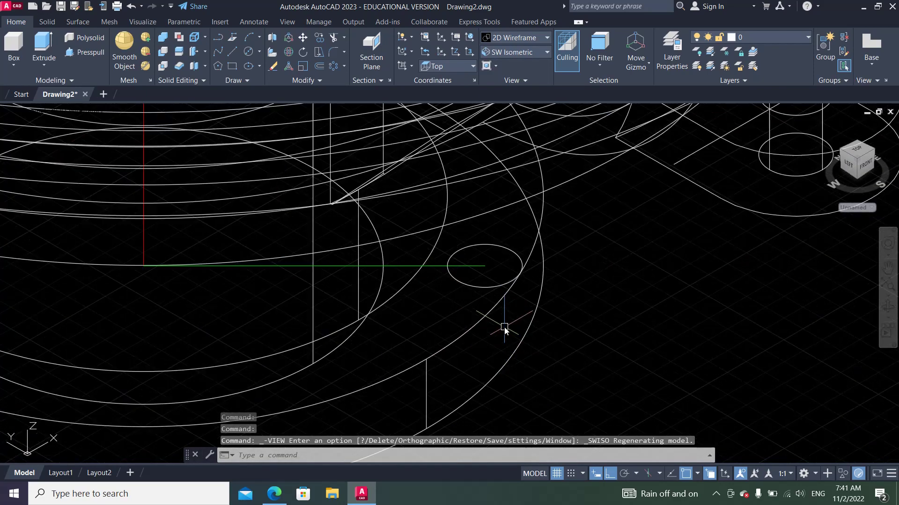
pyautogui.scroll(-2, 450, 234)
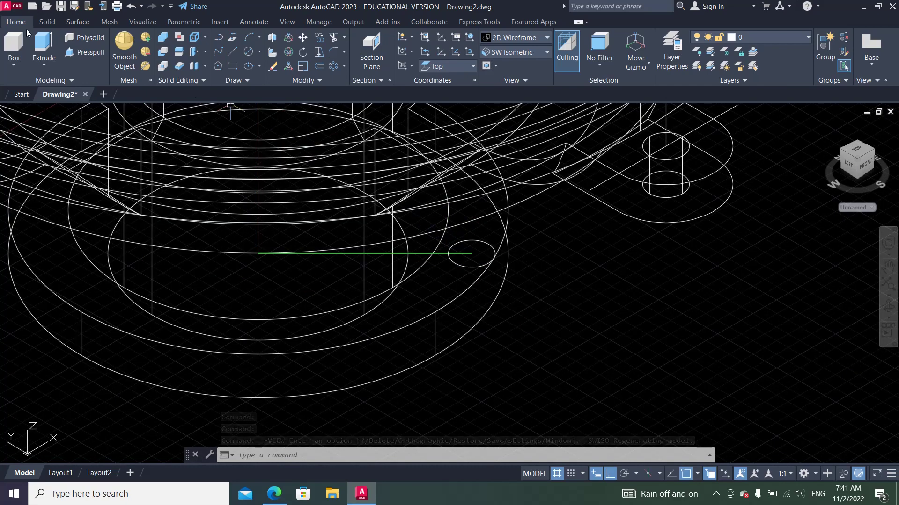
pyautogui.click(43, 46)
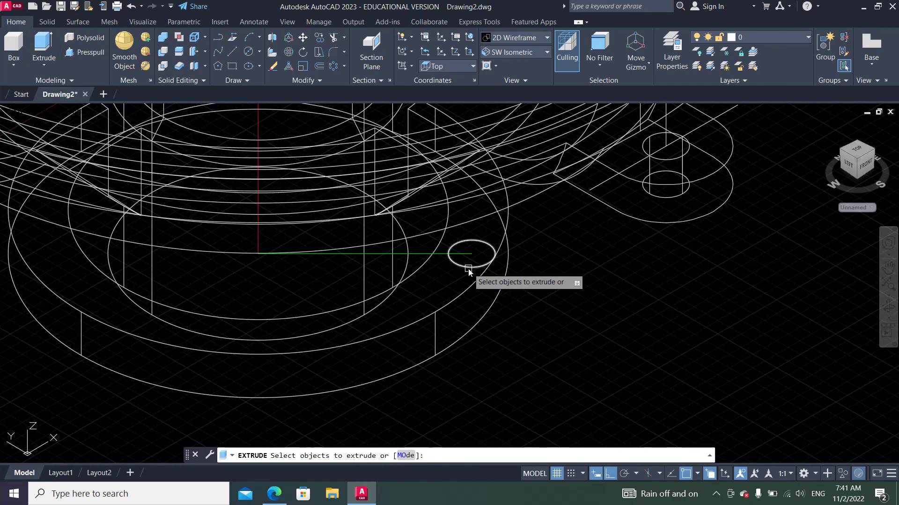
pyautogui.click(468, 269)
pyautogui.rightClick(469, 269)
pyautogui.click(477, 274)
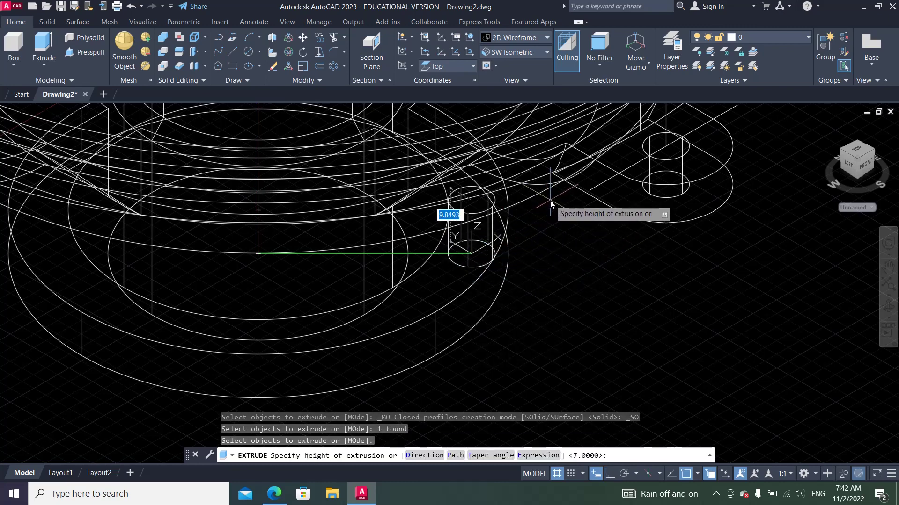
pyautogui.write('15')
pyautogui.press('Return')
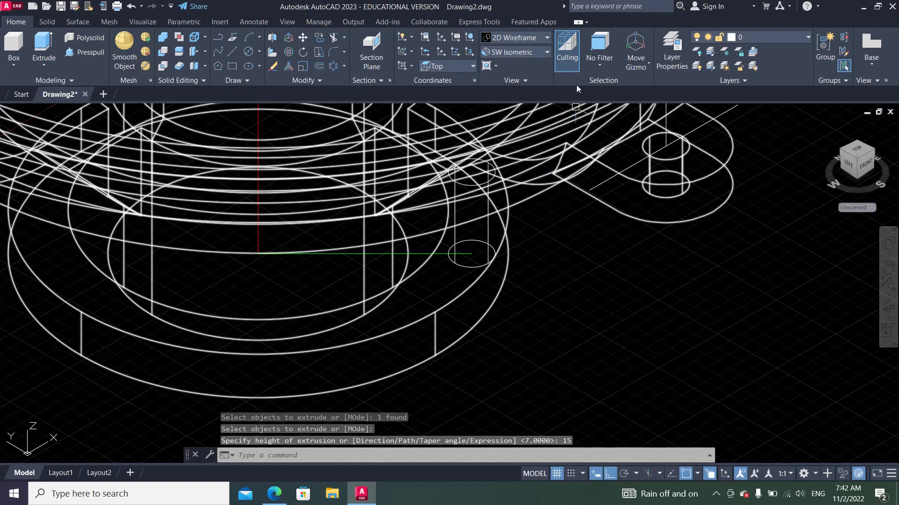
# Step: Shade the model Conceptual, orbit to inspect the underside, then switch to Top view
pyautogui.click(528, 35)
pyautogui.click(549, 80)
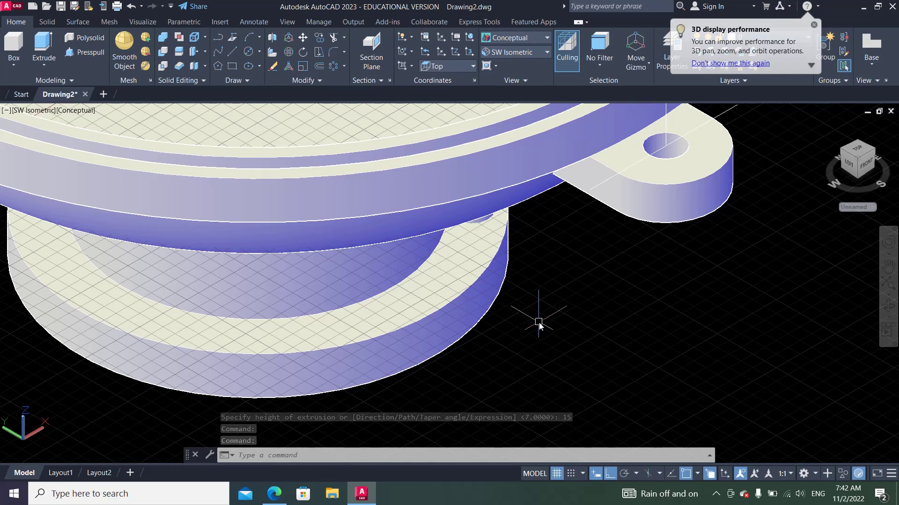
pyautogui.write('ort')
pyautogui.press('Return')
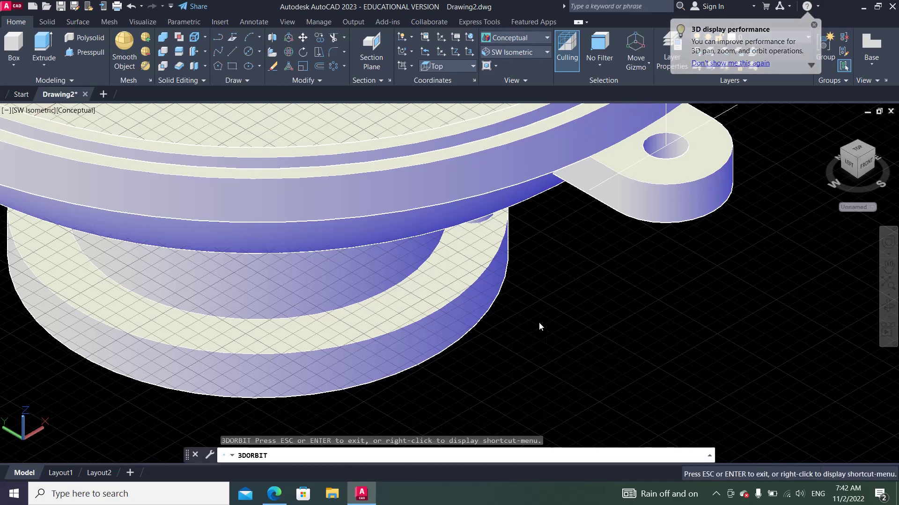
pyautogui.moveTo(545, 321)
pyautogui.mouseDown()
pyautogui.moveTo(504, 220)
pyautogui.moveTo(463, 207)
pyautogui.moveTo(419, 219)
pyautogui.moveTo(473, 199)
pyautogui.moveTo(471, 207)
pyautogui.mouseUp()
pyautogui.moveTo(487, 336)
pyautogui.mouseDown()
pyautogui.moveTo(515, 336)
pyautogui.moveTo(491, 397)
pyautogui.moveTo(518, 330)
pyautogui.mouseUp()
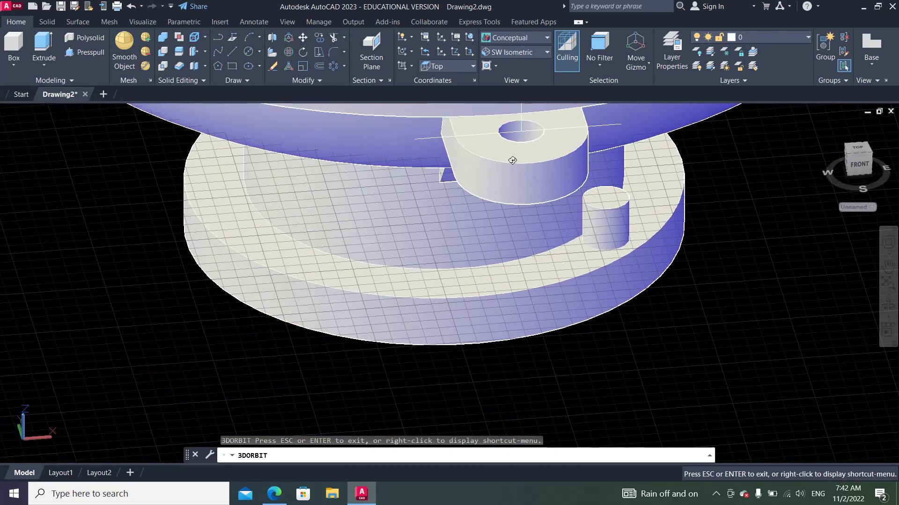
pyautogui.click(505, 52)
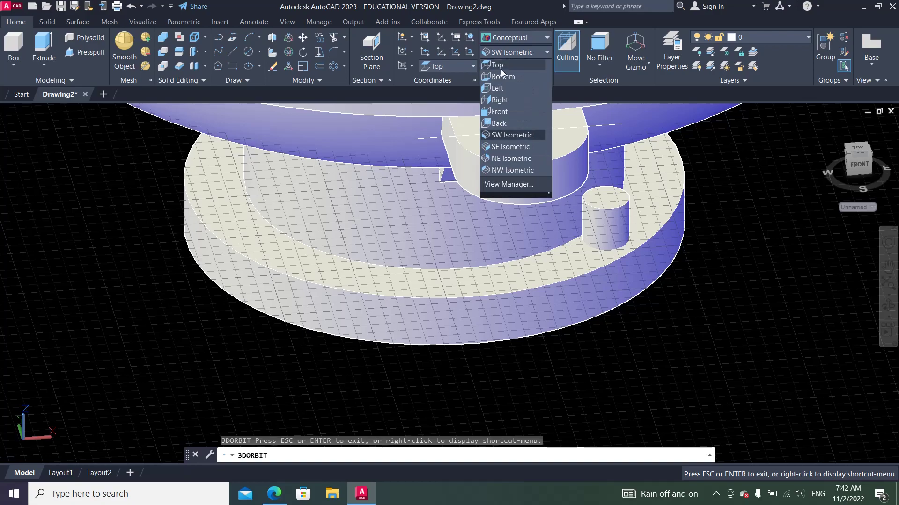
pyautogui.click(501, 70)
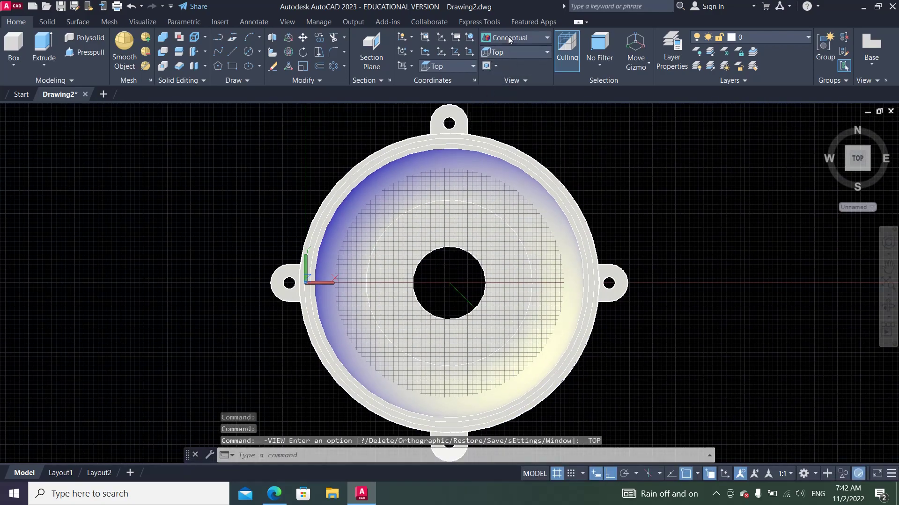
# Step: Return the model to 2D Wireframe display
pyautogui.click(508, 38)
pyautogui.click(502, 63)
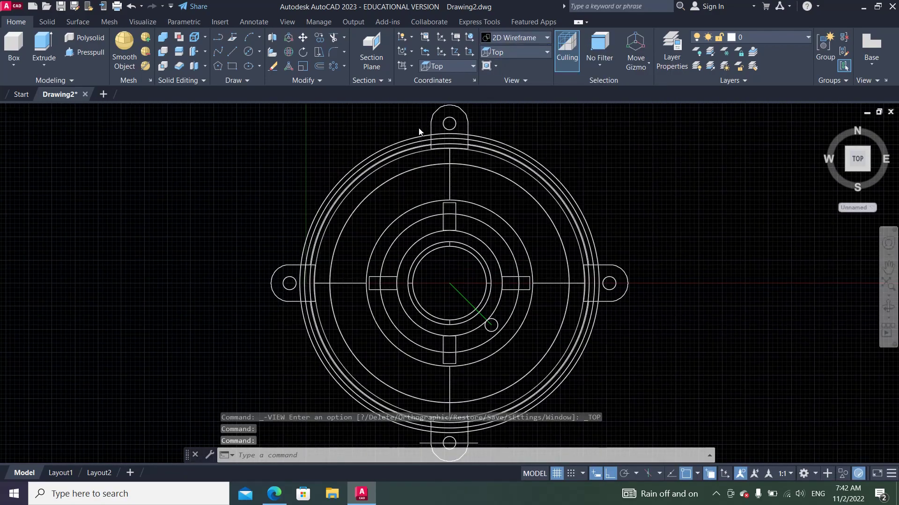
pyautogui.scroll(-2, 419, 131)
pyautogui.scroll(4, 454, 200)
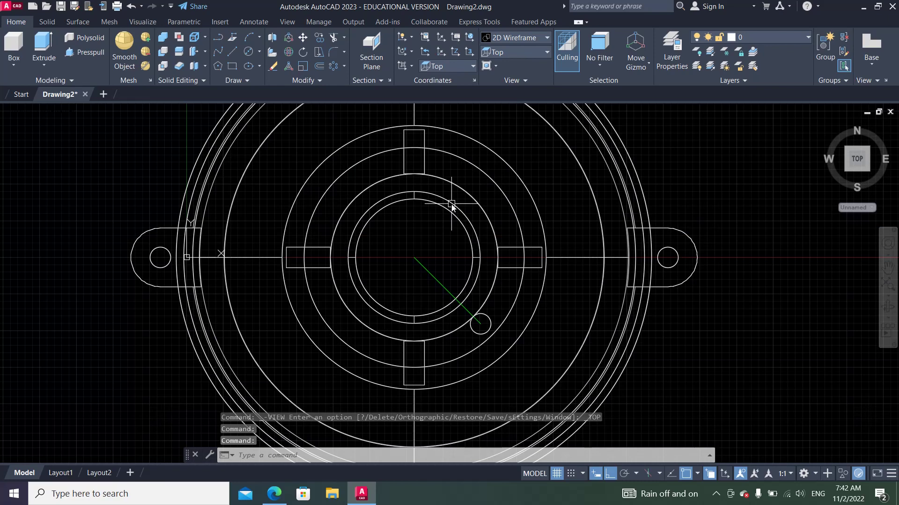
# Step: Polar-array the small cylinder into 4 copies 90° apart around the hub centre
pyautogui.click(334, 65)
pyautogui.click(473, 332)
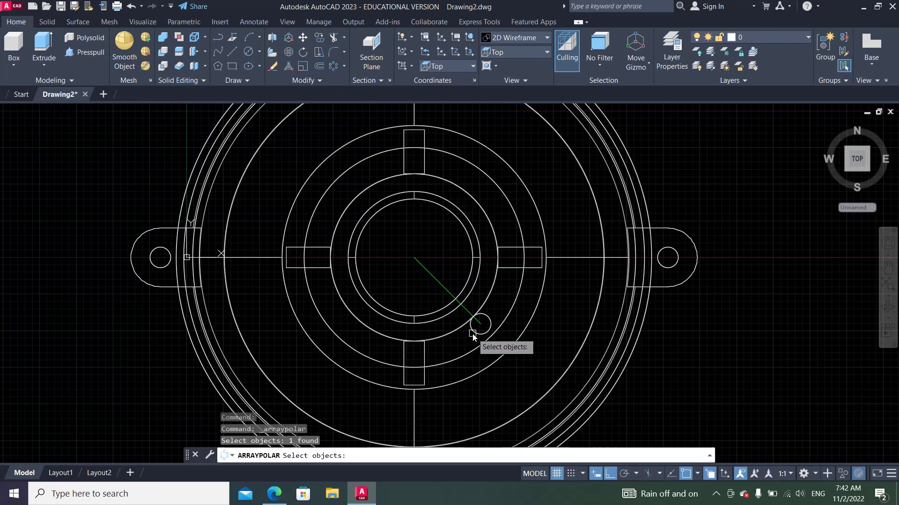
pyautogui.press('Return')
pyautogui.click(421, 262)
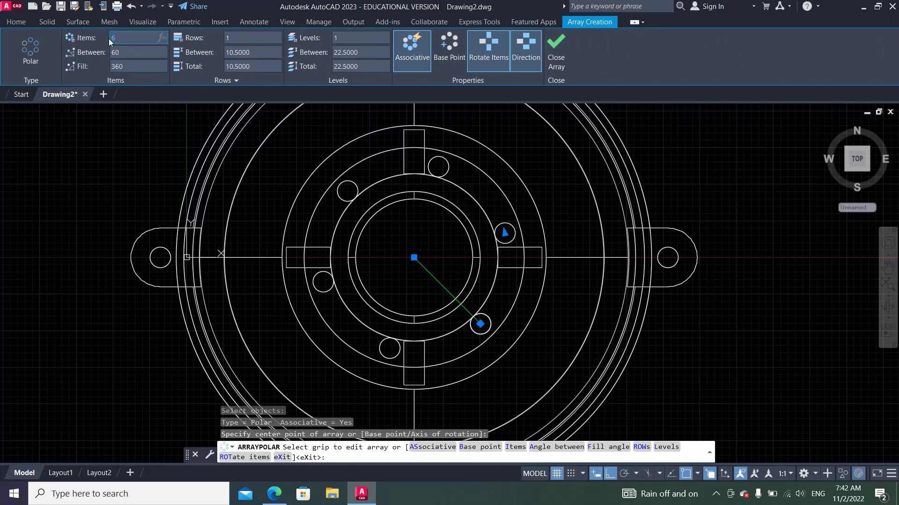
pyautogui.write('4')
pyautogui.press('Return')
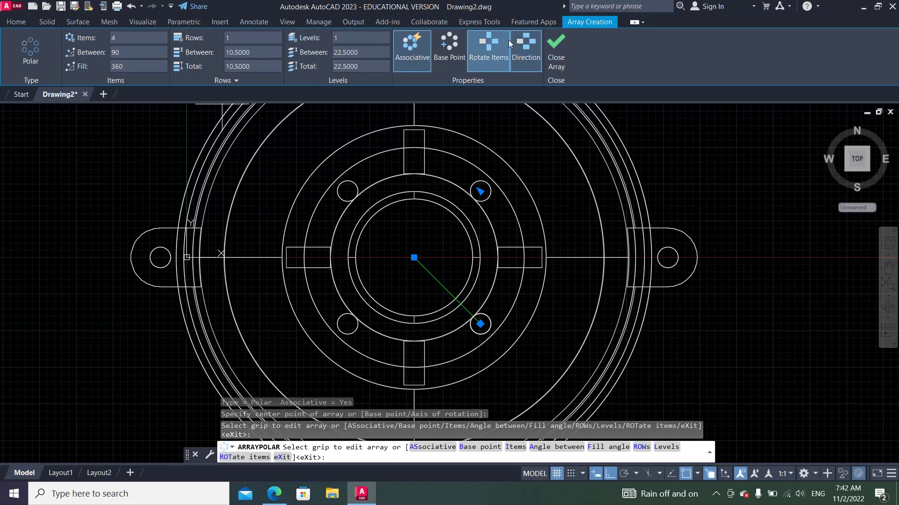
pyautogui.click(556, 44)
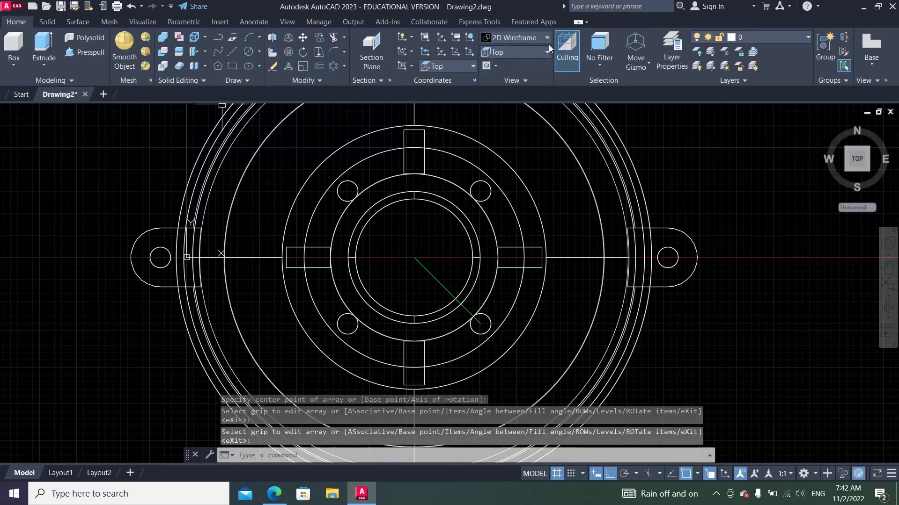
# Step: Explode the four-cylinder polar array into separate solids and view it in SW Isometric
pyautogui.click(305, 81)
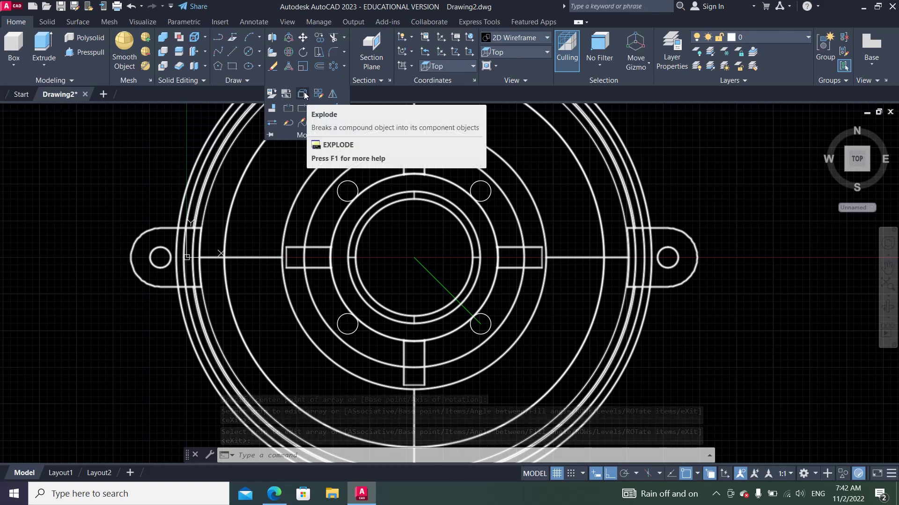
pyautogui.click(303, 94)
pyautogui.click(337, 192)
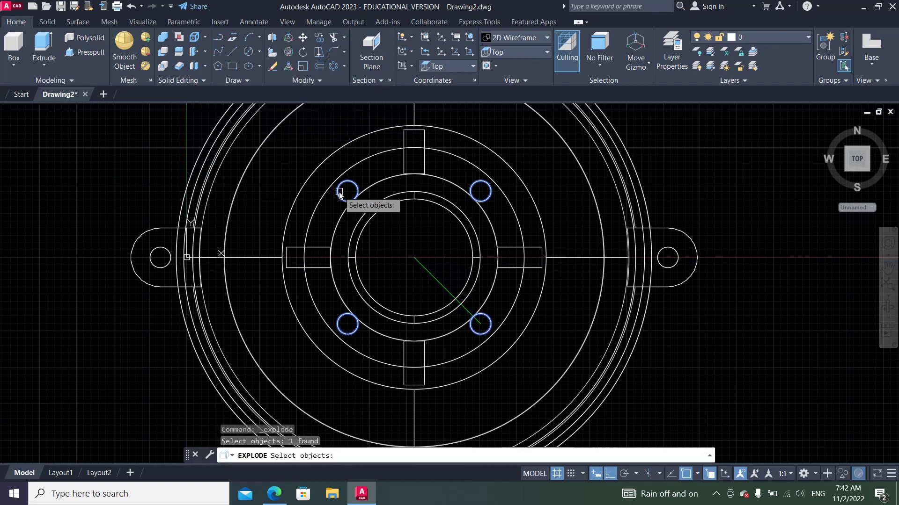
pyautogui.press('Return')
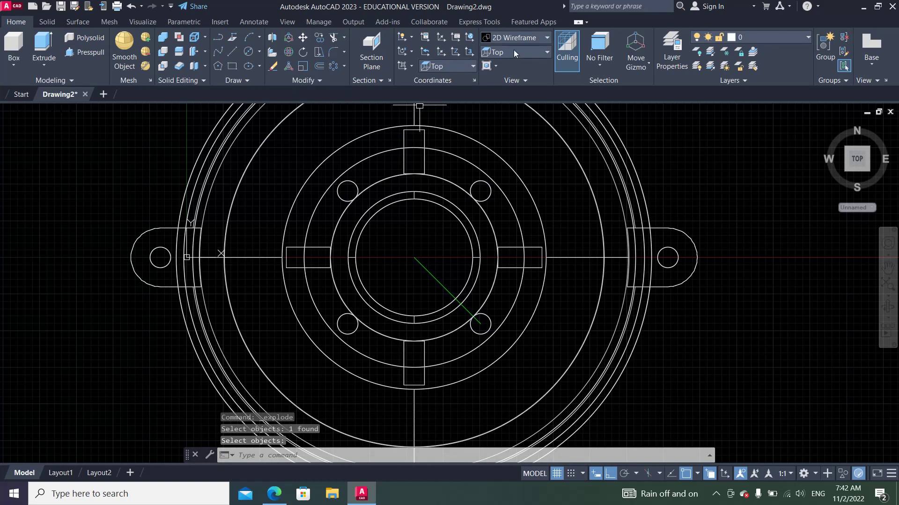
pyautogui.click(516, 51)
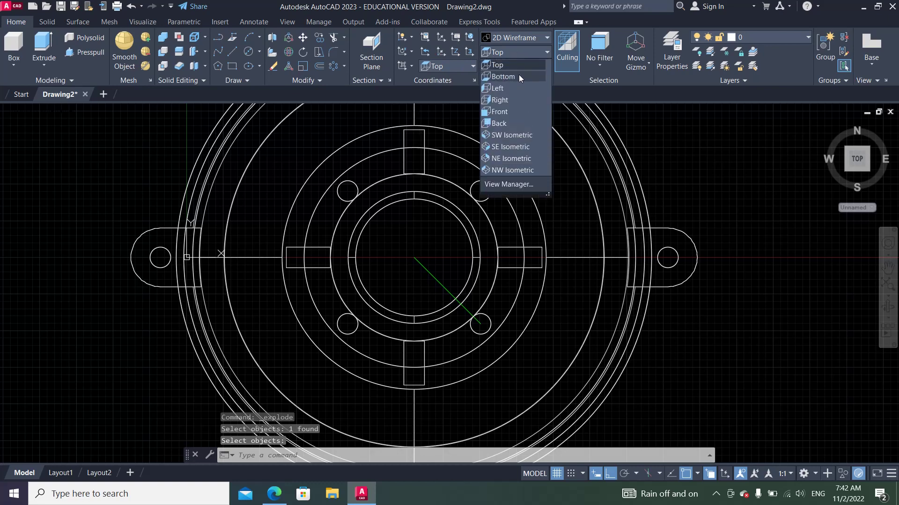
pyautogui.click(520, 136)
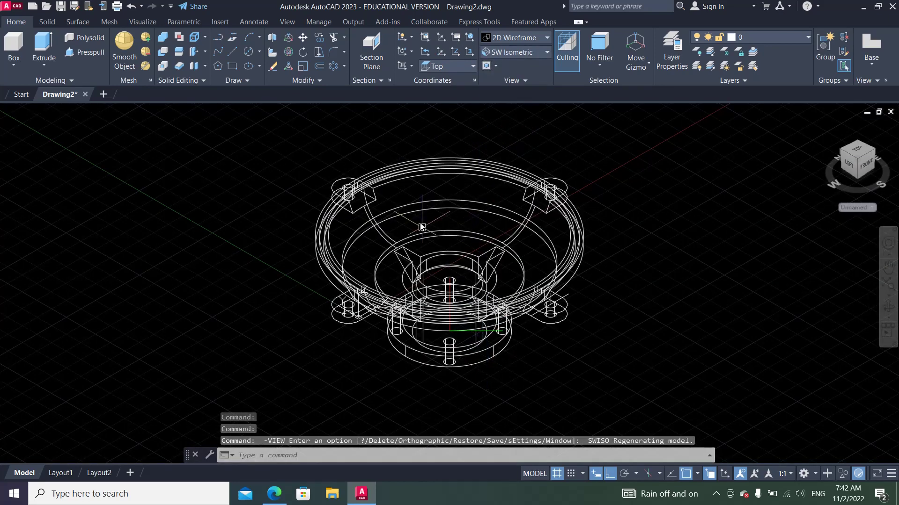
# Step: Subtract the four bolt-hole cylinders from the main casting, then apply Realistic shading
pyautogui.click(160, 50)
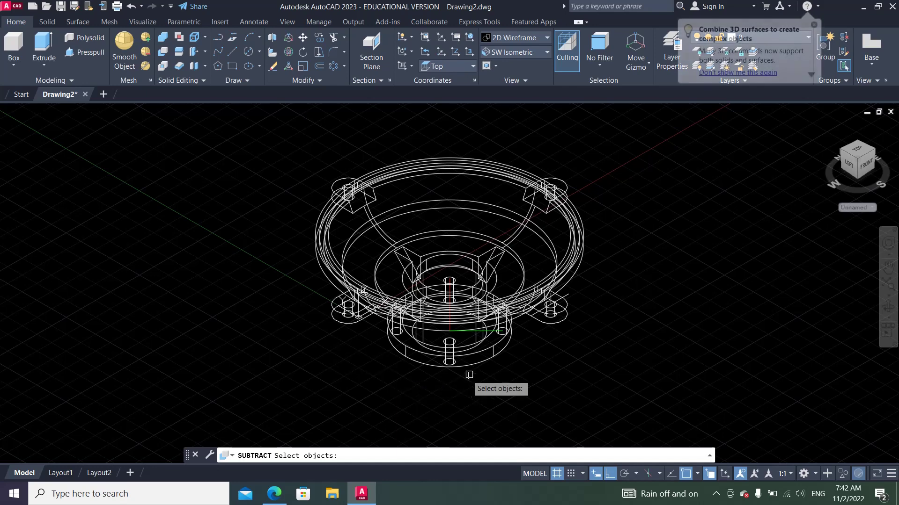
pyautogui.click(479, 362)
pyautogui.press('Return')
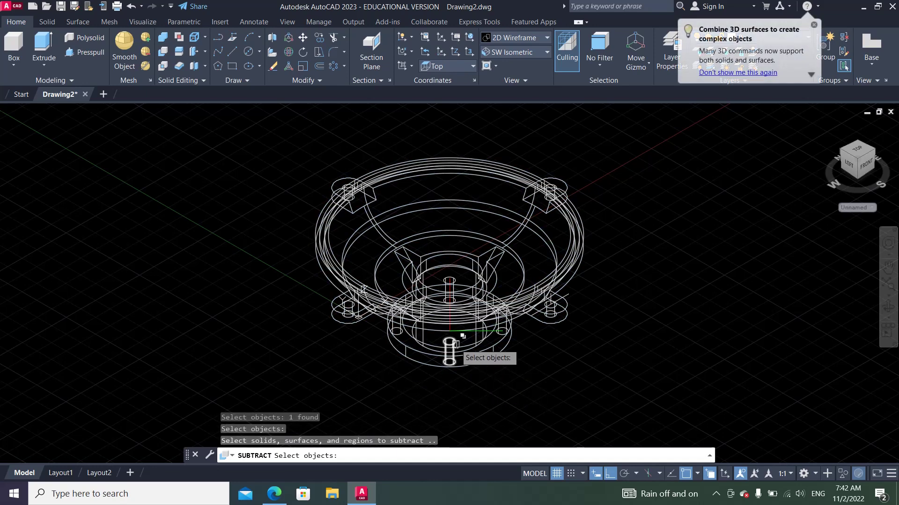
pyautogui.click(451, 354)
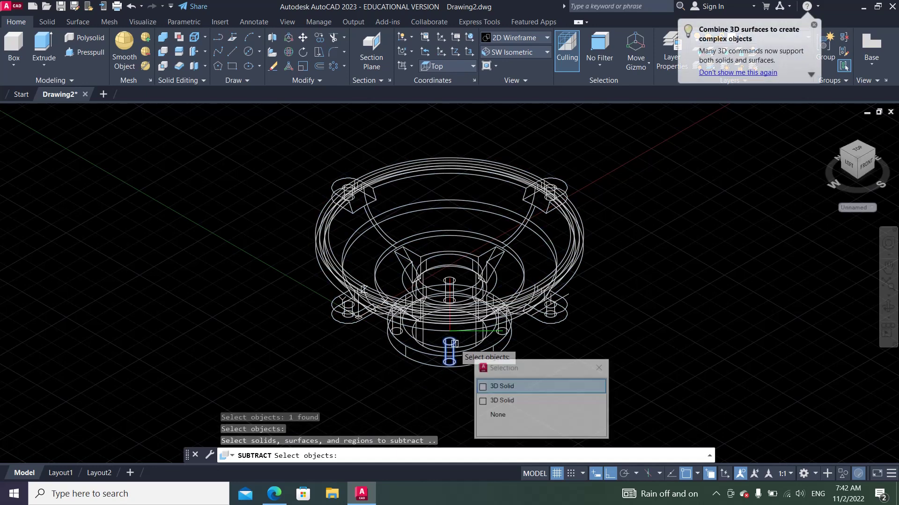
pyautogui.click(456, 280)
pyautogui.scroll(2, 495, 325)
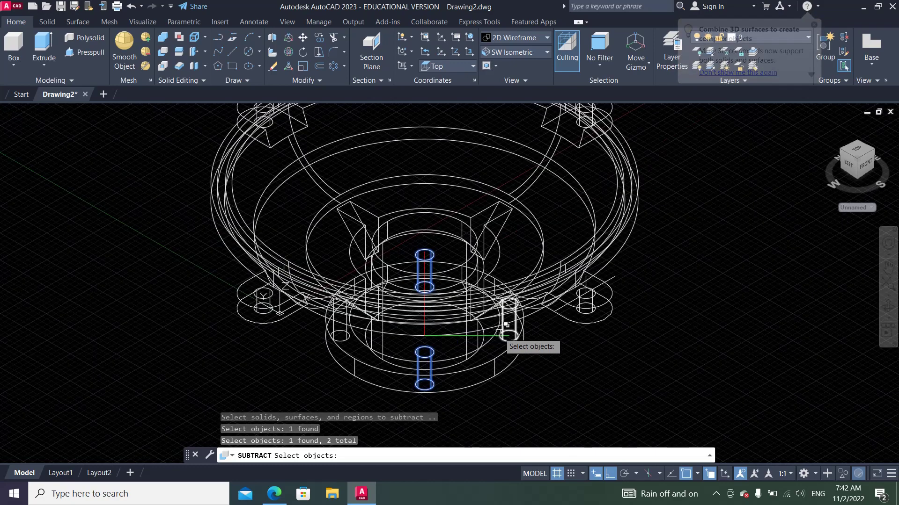
pyautogui.click(509, 333)
pyautogui.click(340, 344)
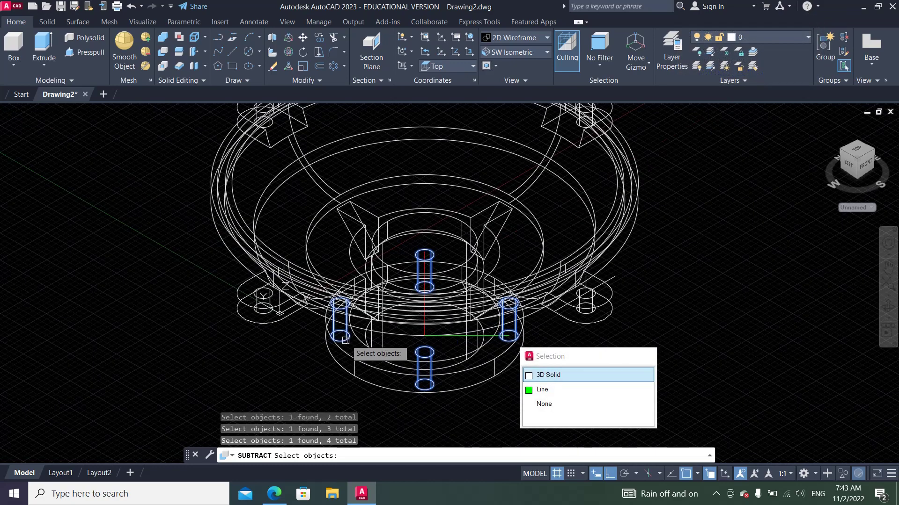
pyautogui.press('Return')
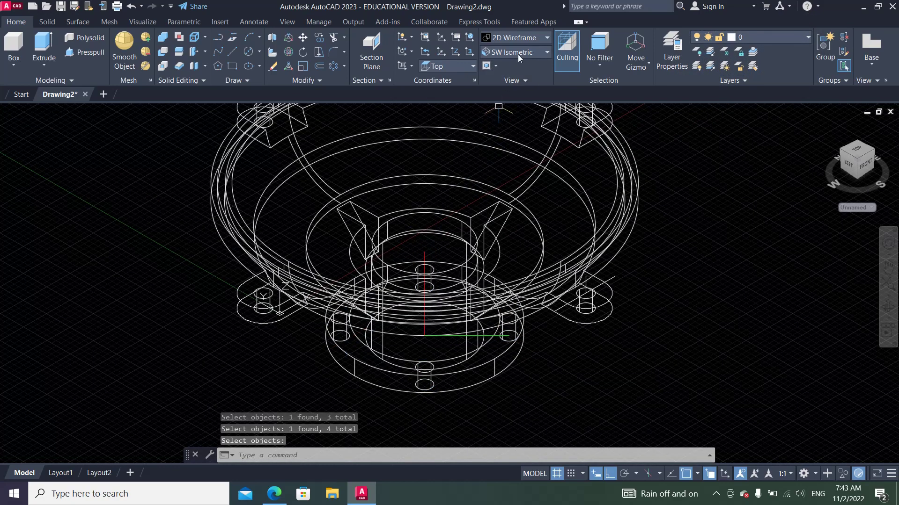
pyautogui.click(520, 38)
pyautogui.click(653, 66)
pyautogui.write('orbit')
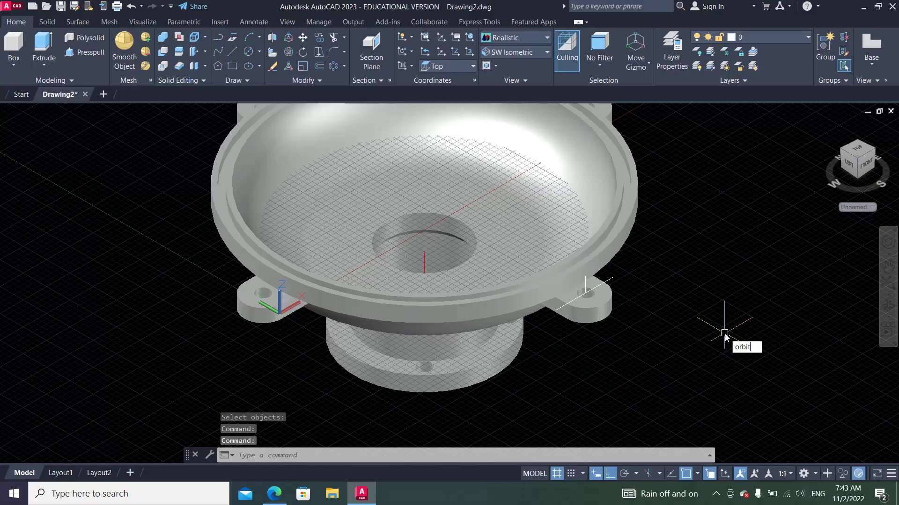
# Step: Orbit the Realistic-shaded casting to check the bolt holes from underneath, then exit orbit
pyautogui.press('Return')
pyautogui.moveTo(588, 338)
pyautogui.mouseDown()
pyautogui.moveTo(579, 146)
pyautogui.moveTo(484, 347)
pyautogui.moveTo(395, 305)
pyautogui.moveTo(525, 301)
pyautogui.moveTo(553, 333)
pyautogui.moveTo(562, 313)
pyautogui.moveTo(517, 294)
pyautogui.mouseUp()
pyautogui.rightClick(654, 211)
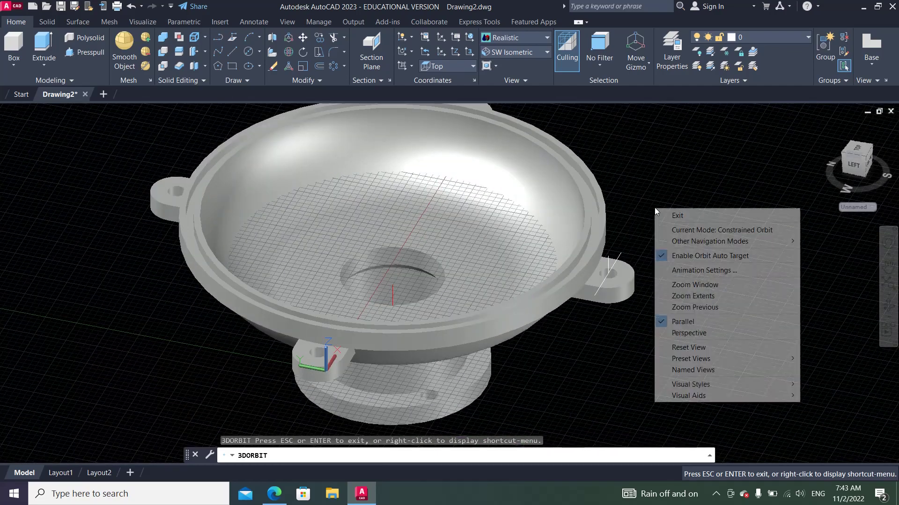
pyautogui.click(669, 216)
pyautogui.scroll(-2, 242, 214)
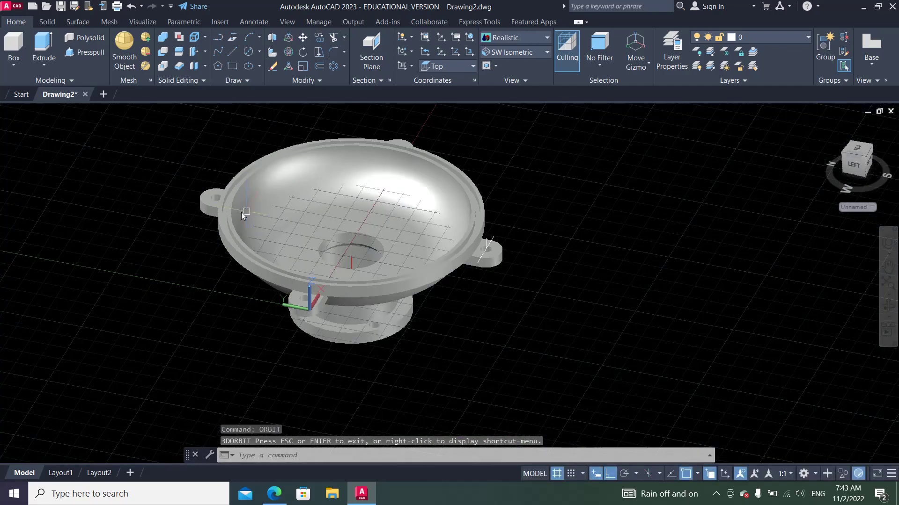
# Step: Move the bowl away from the origin to the right
pyautogui.click(302, 42)
pyautogui.click(307, 144)
pyautogui.press('Return')
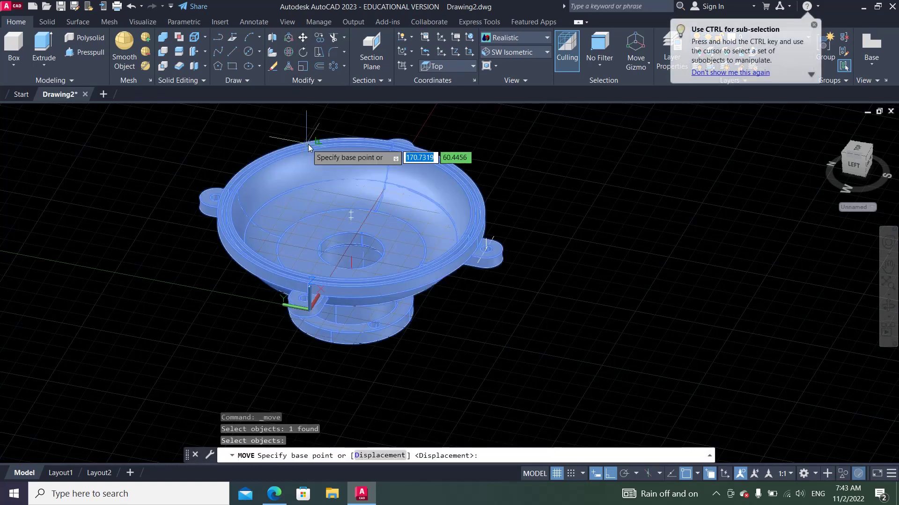
pyautogui.click(308, 144)
pyautogui.click(600, 247)
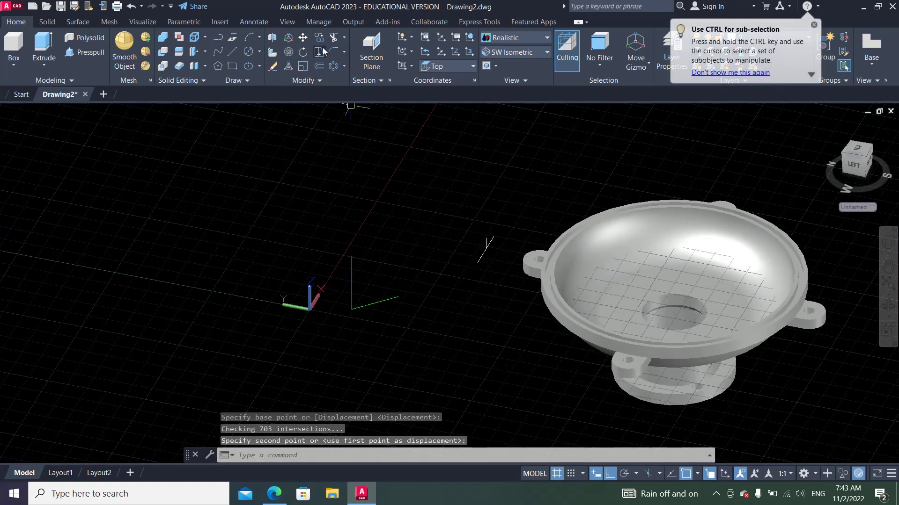
# Step: Erase the five stray construction lines with a crossing window and Zoom All
pyautogui.click(273, 70)
pyautogui.click(503, 201)
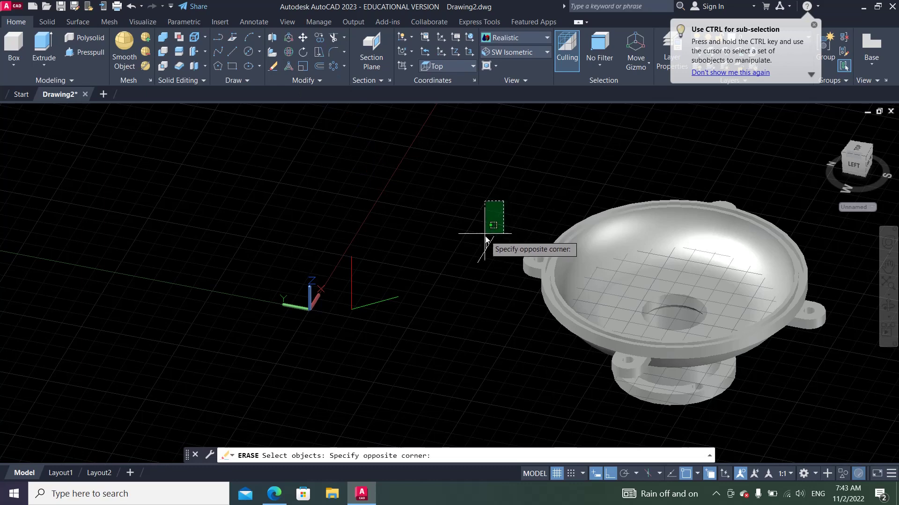
pyautogui.click(308, 344)
pyautogui.press('Return')
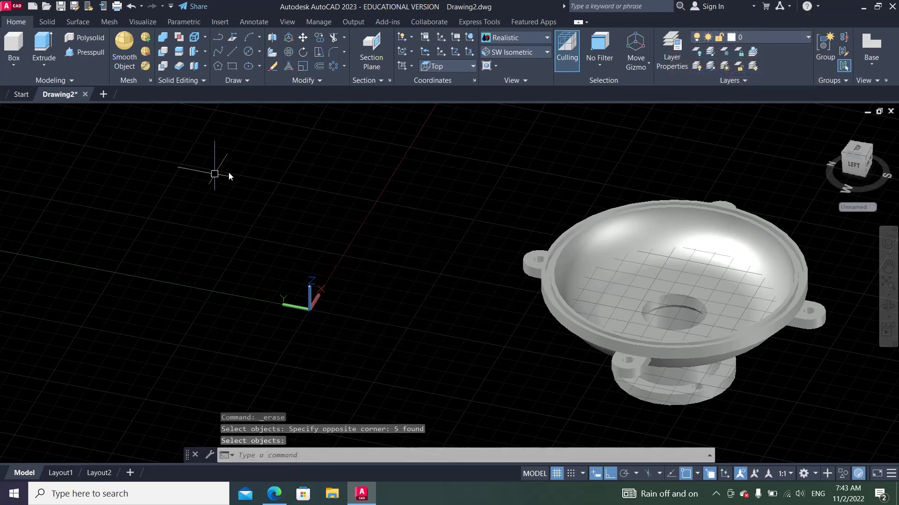
pyautogui.write('z')
pyautogui.press('Return')
pyautogui.write('a')
pyautogui.press('Return')
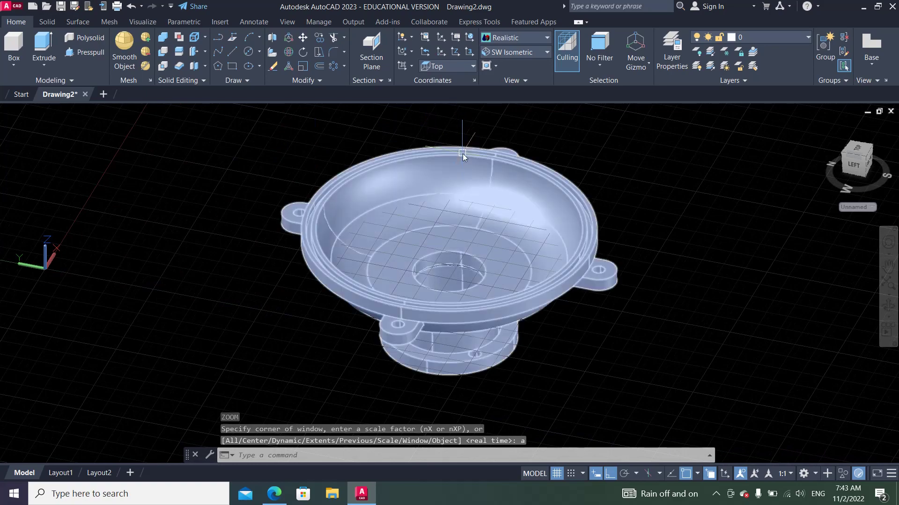
# Step: Colour the bowl solid orange (ACI colour 30) and switch off the background grid
pyautogui.click(461, 153)
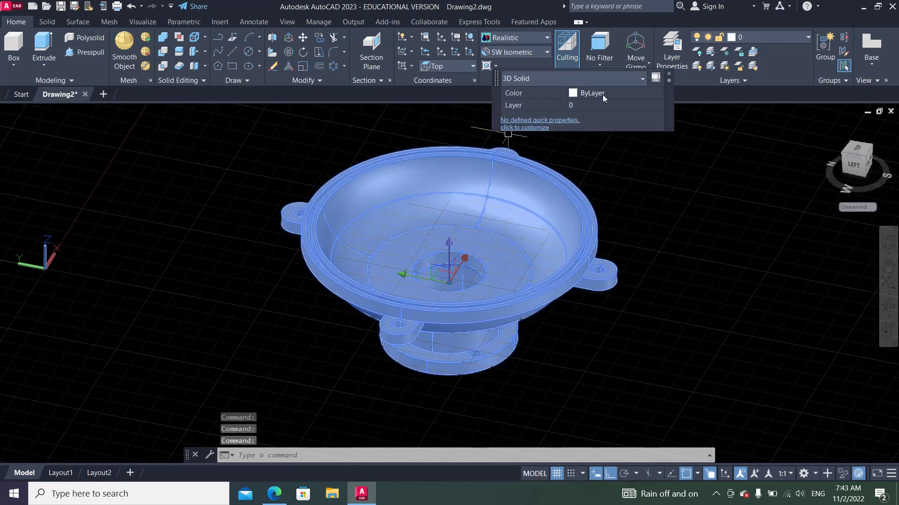
pyautogui.click(602, 95)
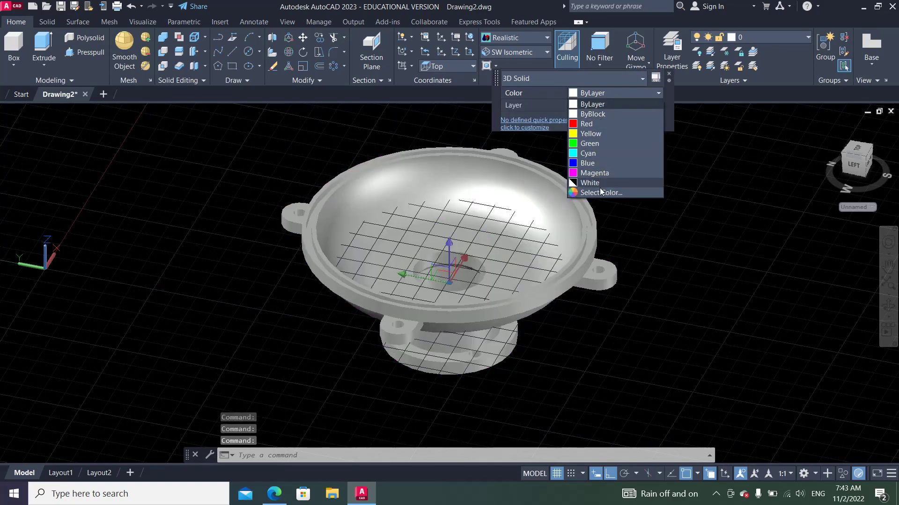
pyautogui.click(602, 192)
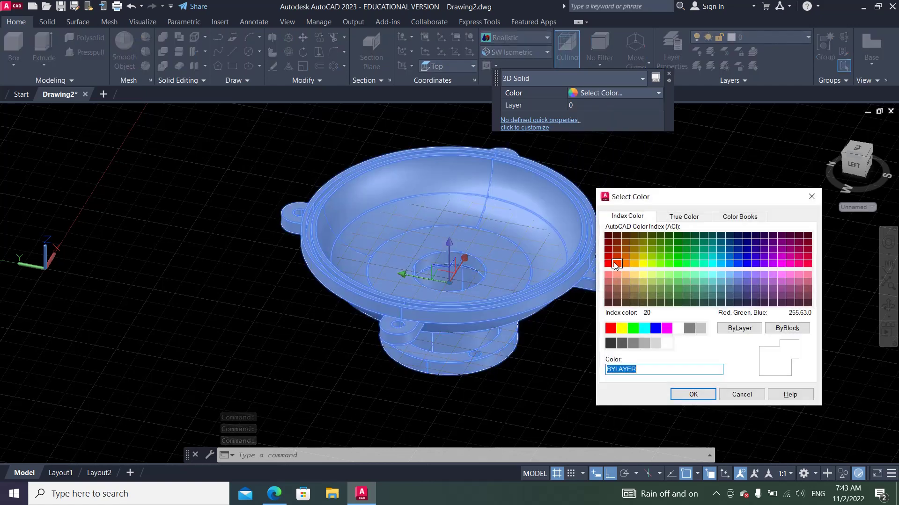
pyautogui.click(624, 264)
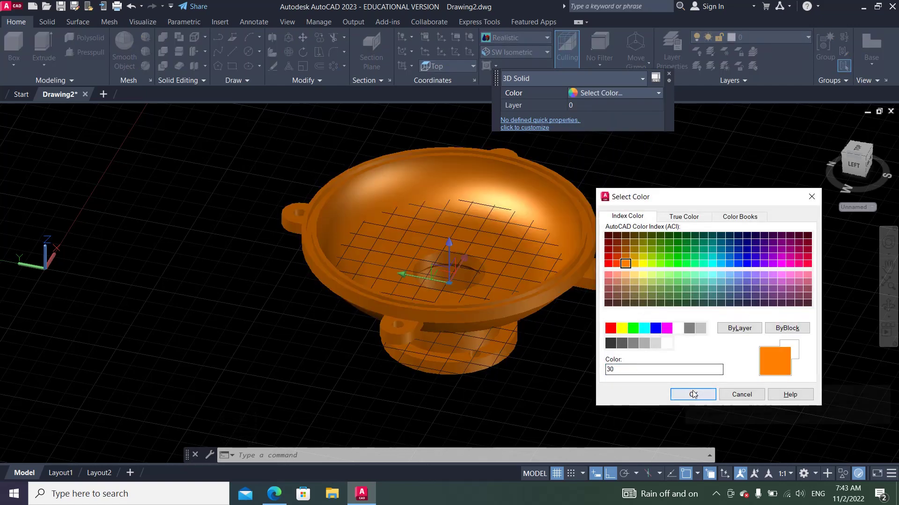
pyautogui.click(692, 394)
pyautogui.click(557, 475)
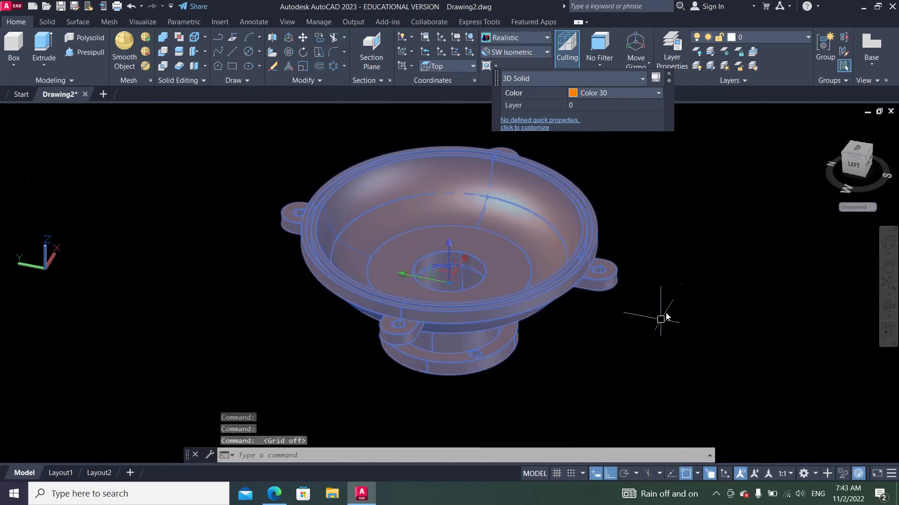
pyautogui.press('Escape')
pyautogui.press('Escape')
pyautogui.press('Escape')
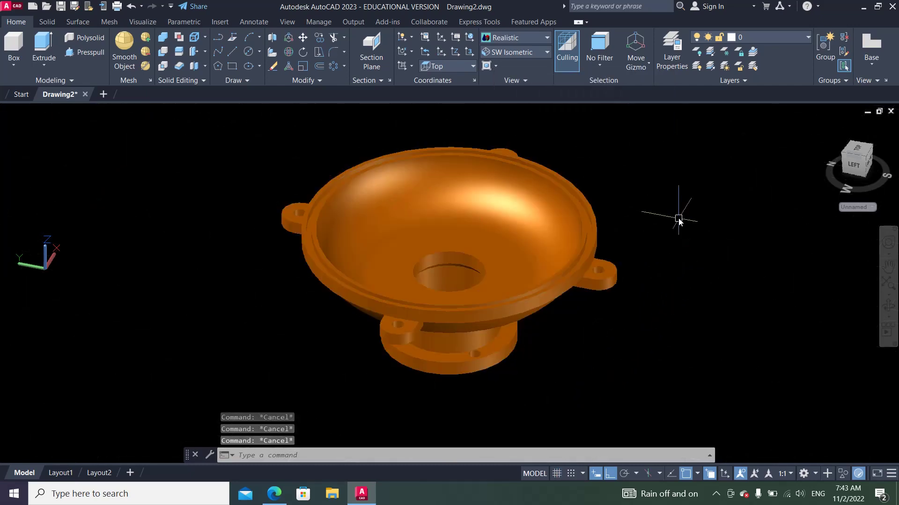
# Step: Use 3D Orbit (ORB) to view the orange bowl's underside and an oblique side view
pyautogui.write('orbit')
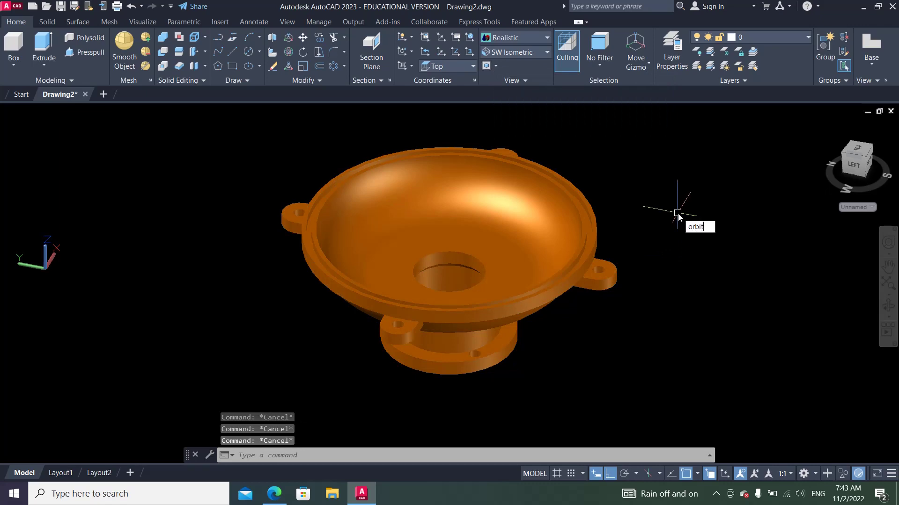
pyautogui.press('Return')
pyautogui.moveTo(563, 296)
pyautogui.mouseDown()
pyautogui.moveTo(561, 154)
pyautogui.moveTo(437, 345)
pyautogui.moveTo(612, 182)
pyautogui.moveTo(495, 321)
pyautogui.moveTo(538, 197)
pyautogui.moveTo(560, 321)
pyautogui.moveTo(428, 195)
pyautogui.moveTo(424, 367)
pyautogui.moveTo(370, 234)
pyautogui.moveTo(347, 256)
pyautogui.moveTo(426, 349)
pyautogui.mouseUp()
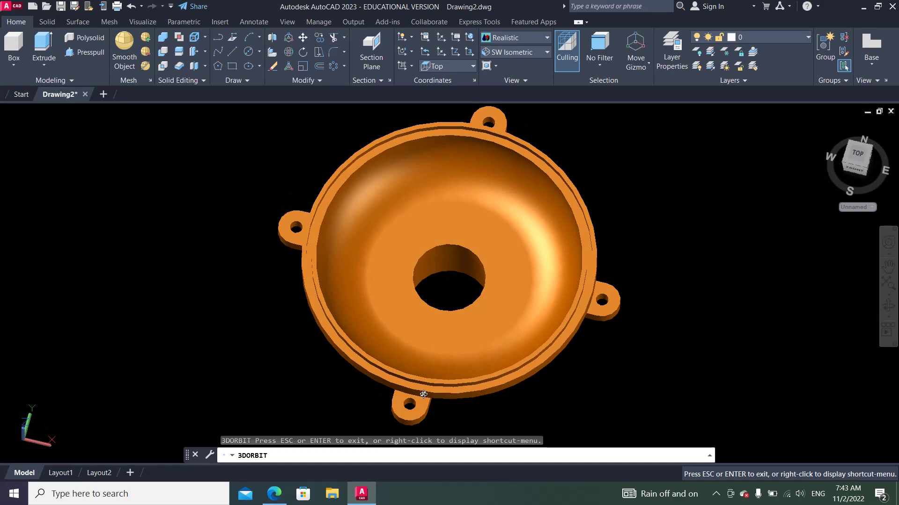
pyautogui.moveTo(423, 395)
pyautogui.mouseDown()
pyautogui.moveTo(460, 187)
pyautogui.moveTo(449, 279)
pyautogui.mouseUp()
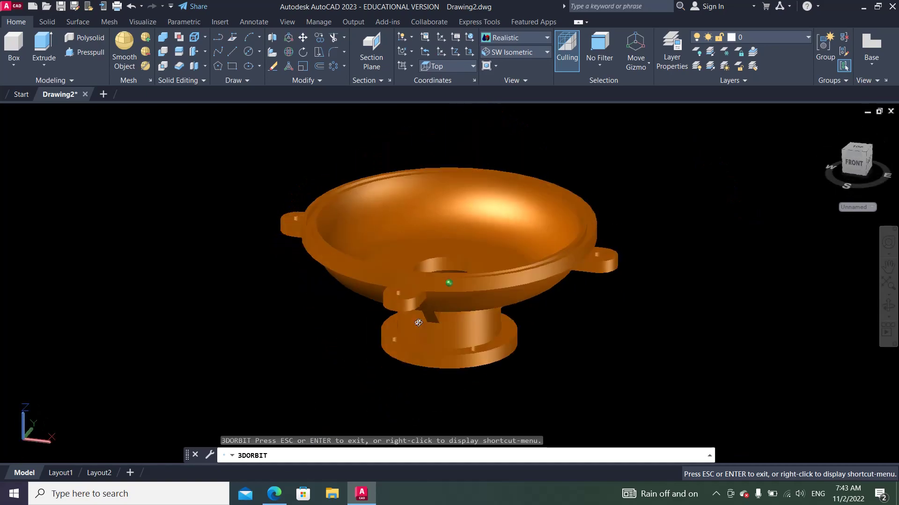
pyautogui.click(275, 494)
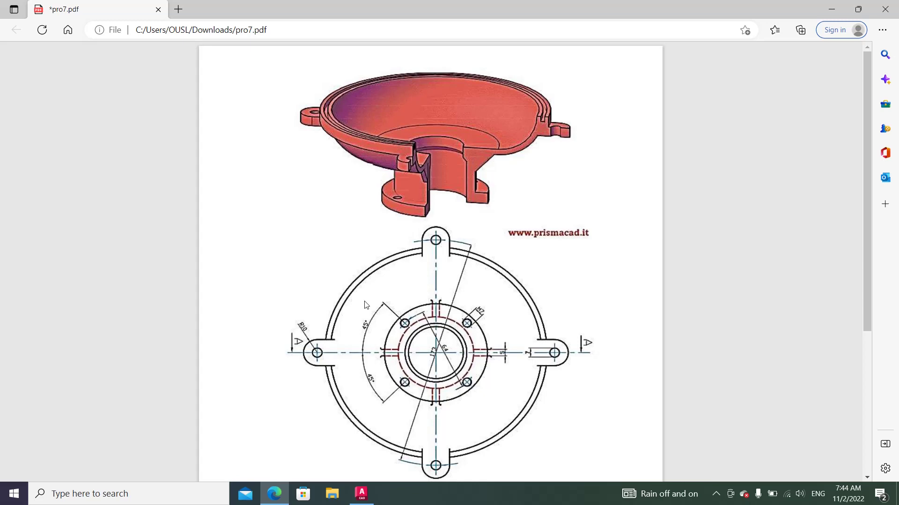
# Step: Scroll through pro7.pdf's render, plan view and section A-A, then return to AutoCAD
pyautogui.scroll(-2, 366, 305)
pyautogui.scroll(-3, 367, 309)
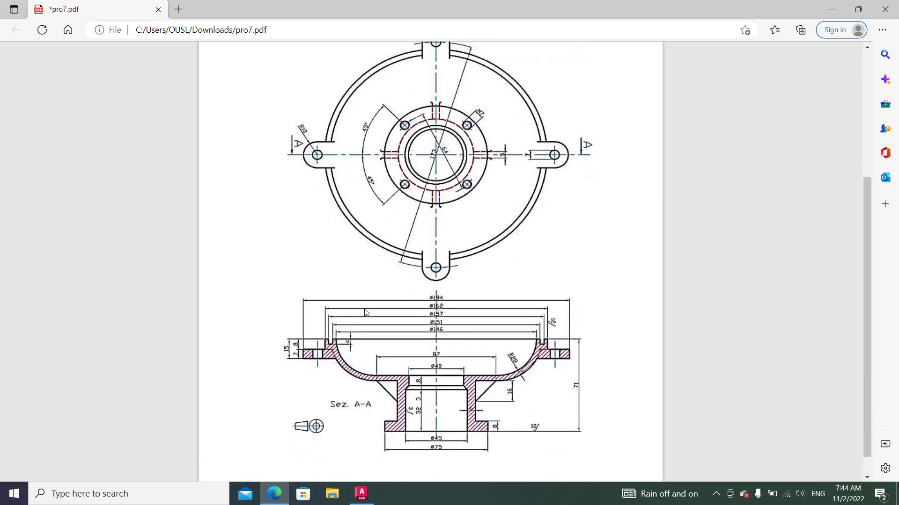
pyautogui.scroll(3, 366, 313)
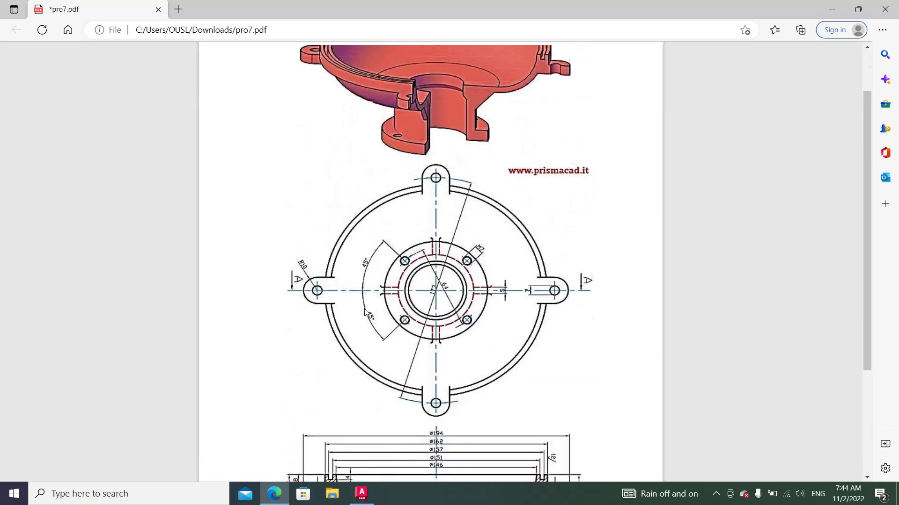
pyautogui.scroll(2, 367, 312)
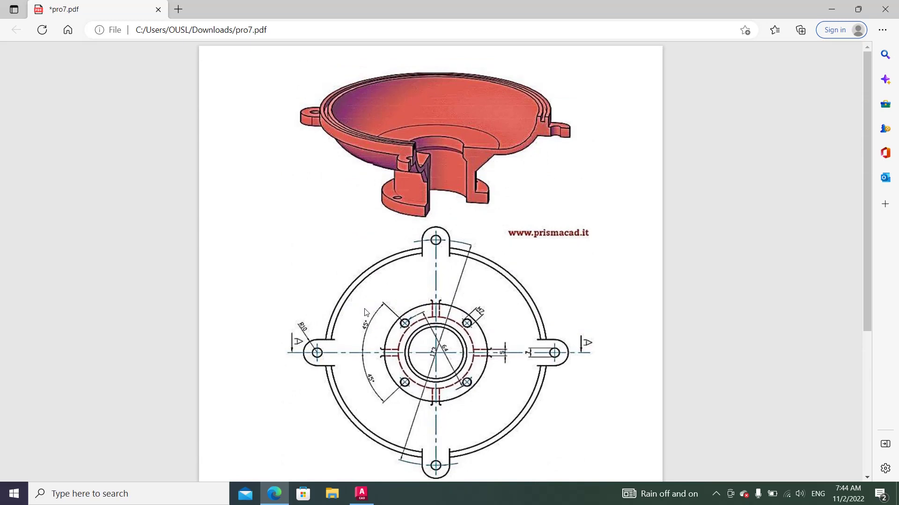
pyautogui.click(361, 494)
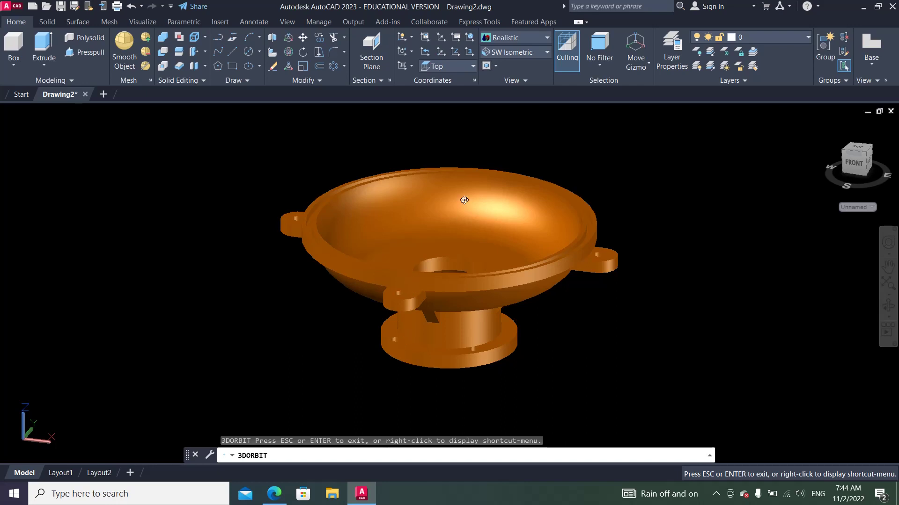
# Step: Orbit to look down into the bowl showing lugs and flange bolt holes, then bring up the recorder controls
pyautogui.moveTo(472, 211)
pyautogui.mouseDown()
pyautogui.moveTo(482, 237)
pyautogui.moveTo(509, 223)
pyautogui.mouseUp()
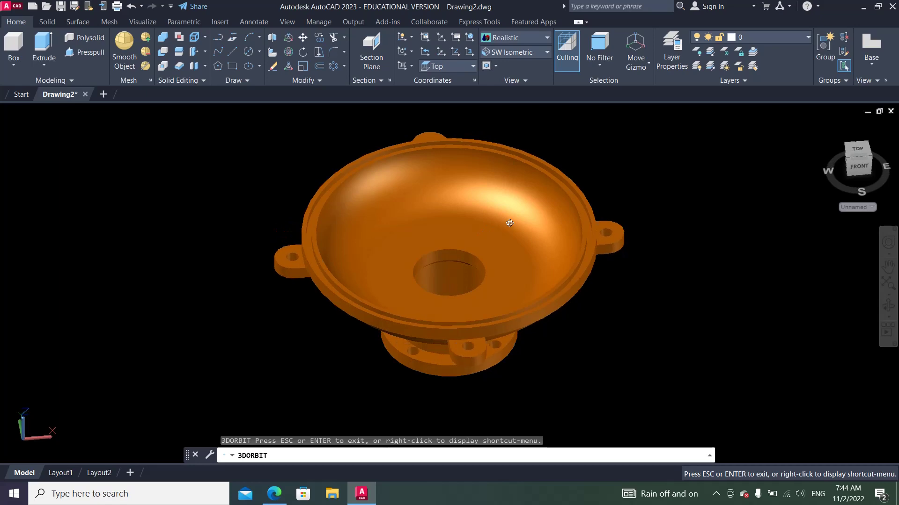
pyautogui.moveTo(509, 222)
pyautogui.mouseDown()
pyautogui.moveTo(512, 130)
pyautogui.moveTo(475, 222)
pyautogui.mouseUp()
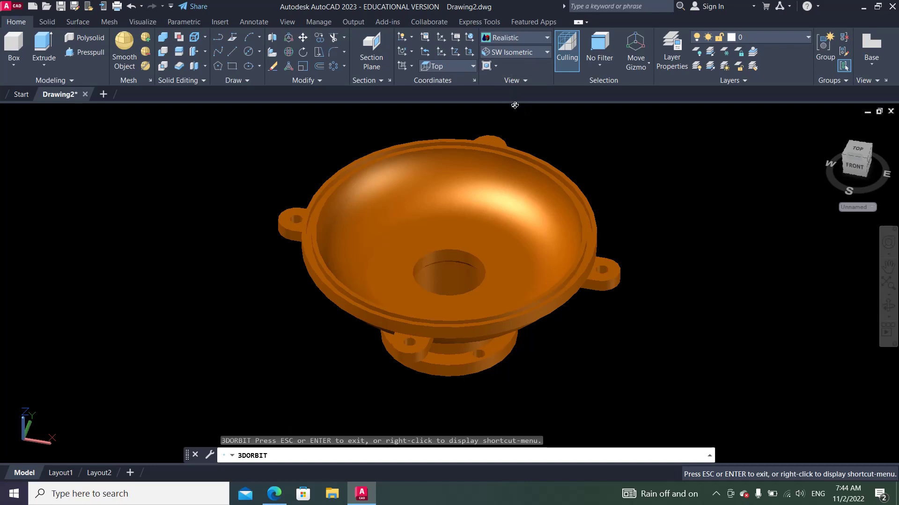
pyautogui.click(714, 496)
pyautogui.click(727, 450)
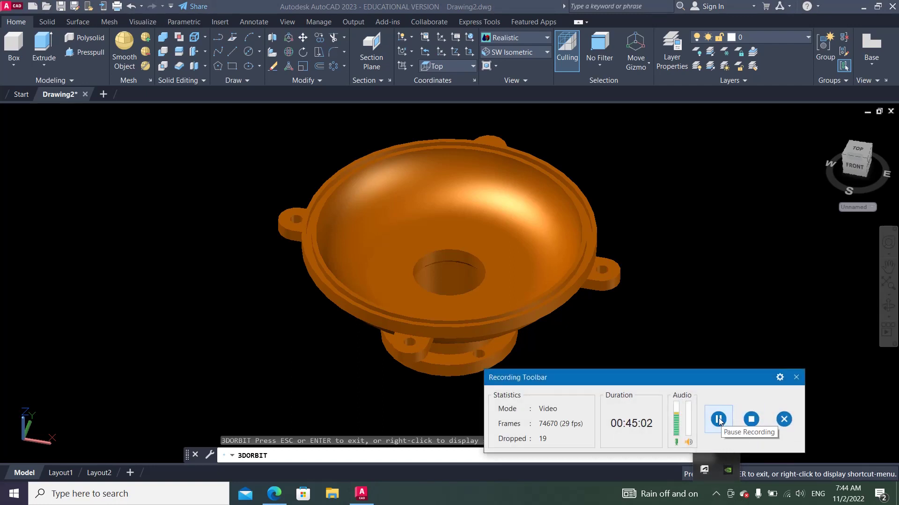
pyautogui.click(780, 424)
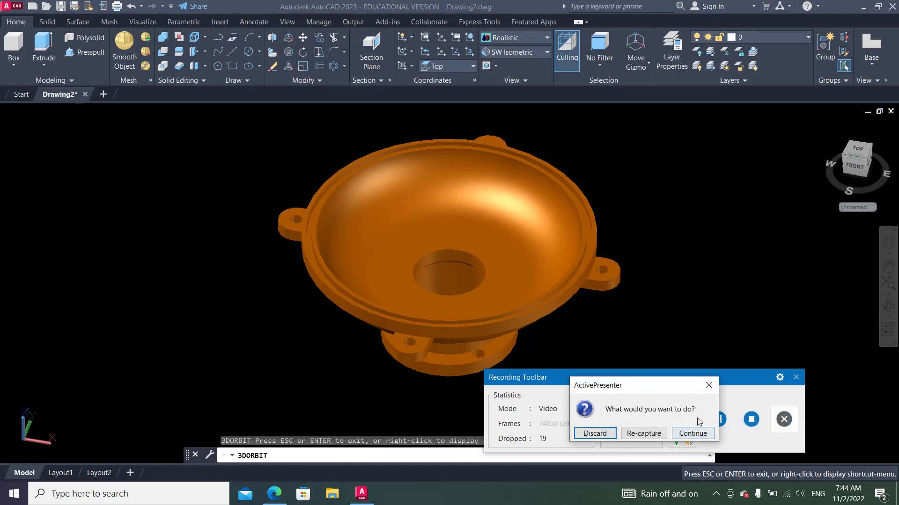
pyautogui.click(708, 385)
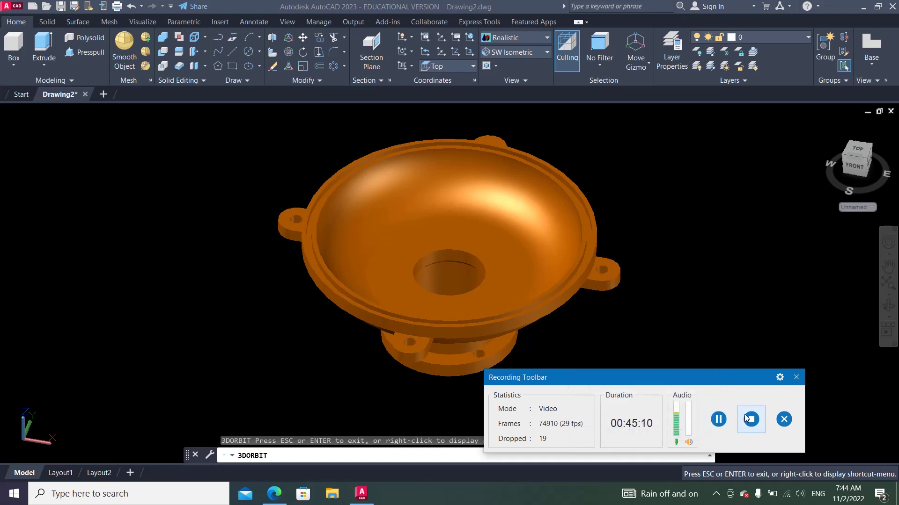